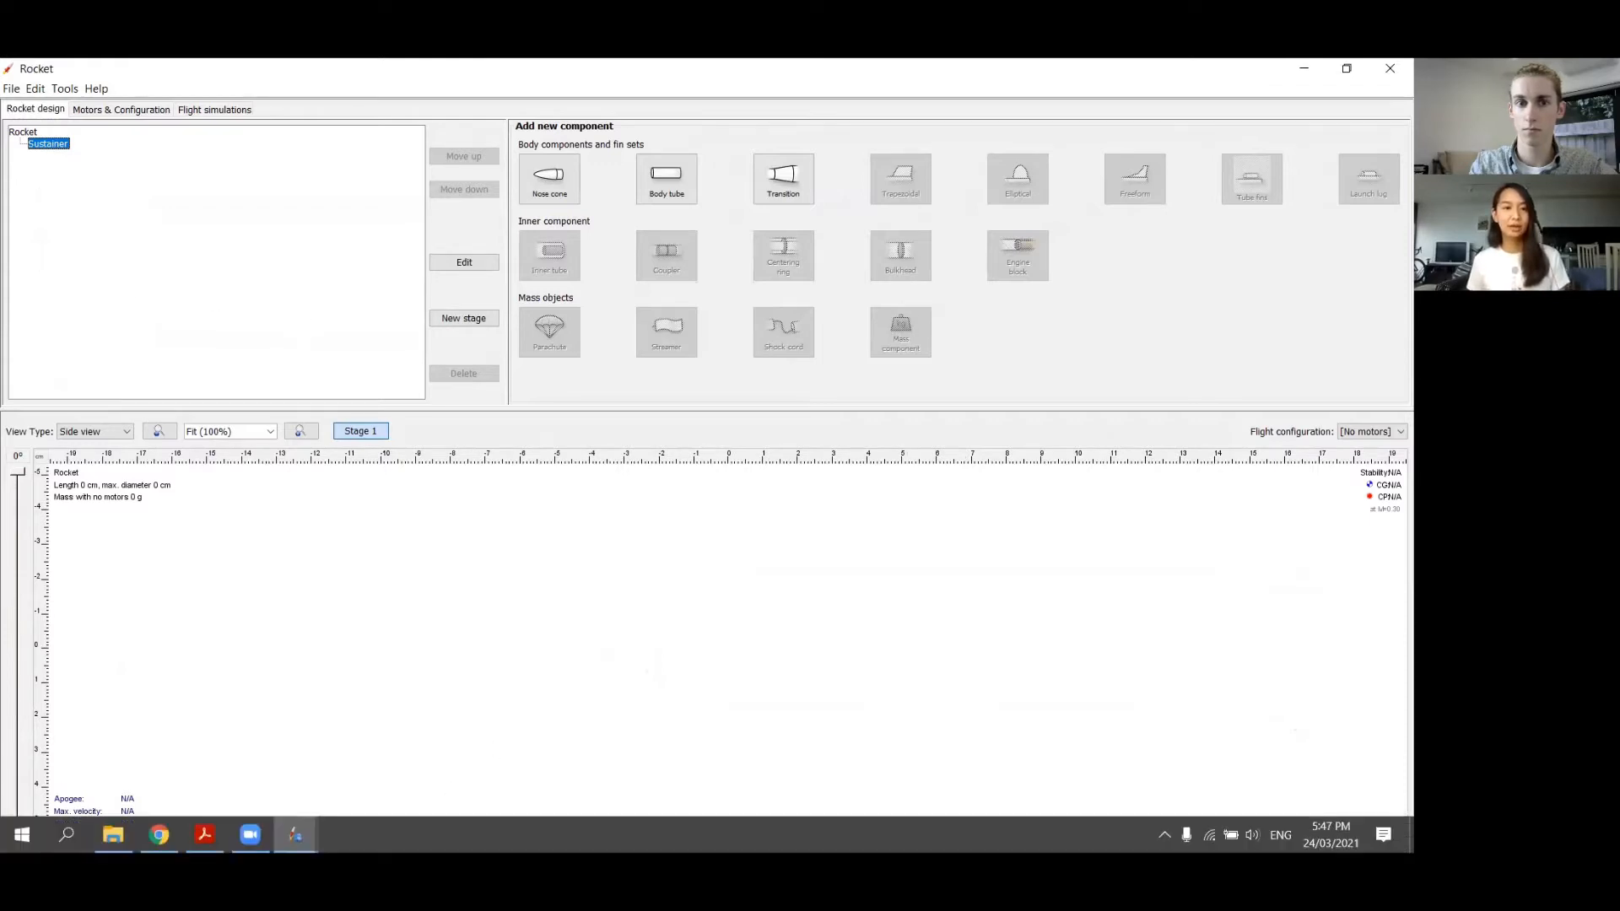
- Switch to the workshop PDF in Acrobat Reader and read the Getting Started slide's definition of the sustainer, comparing it with the OpenRocket window
{"action": "left_click", "coordinate": [204, 835]}
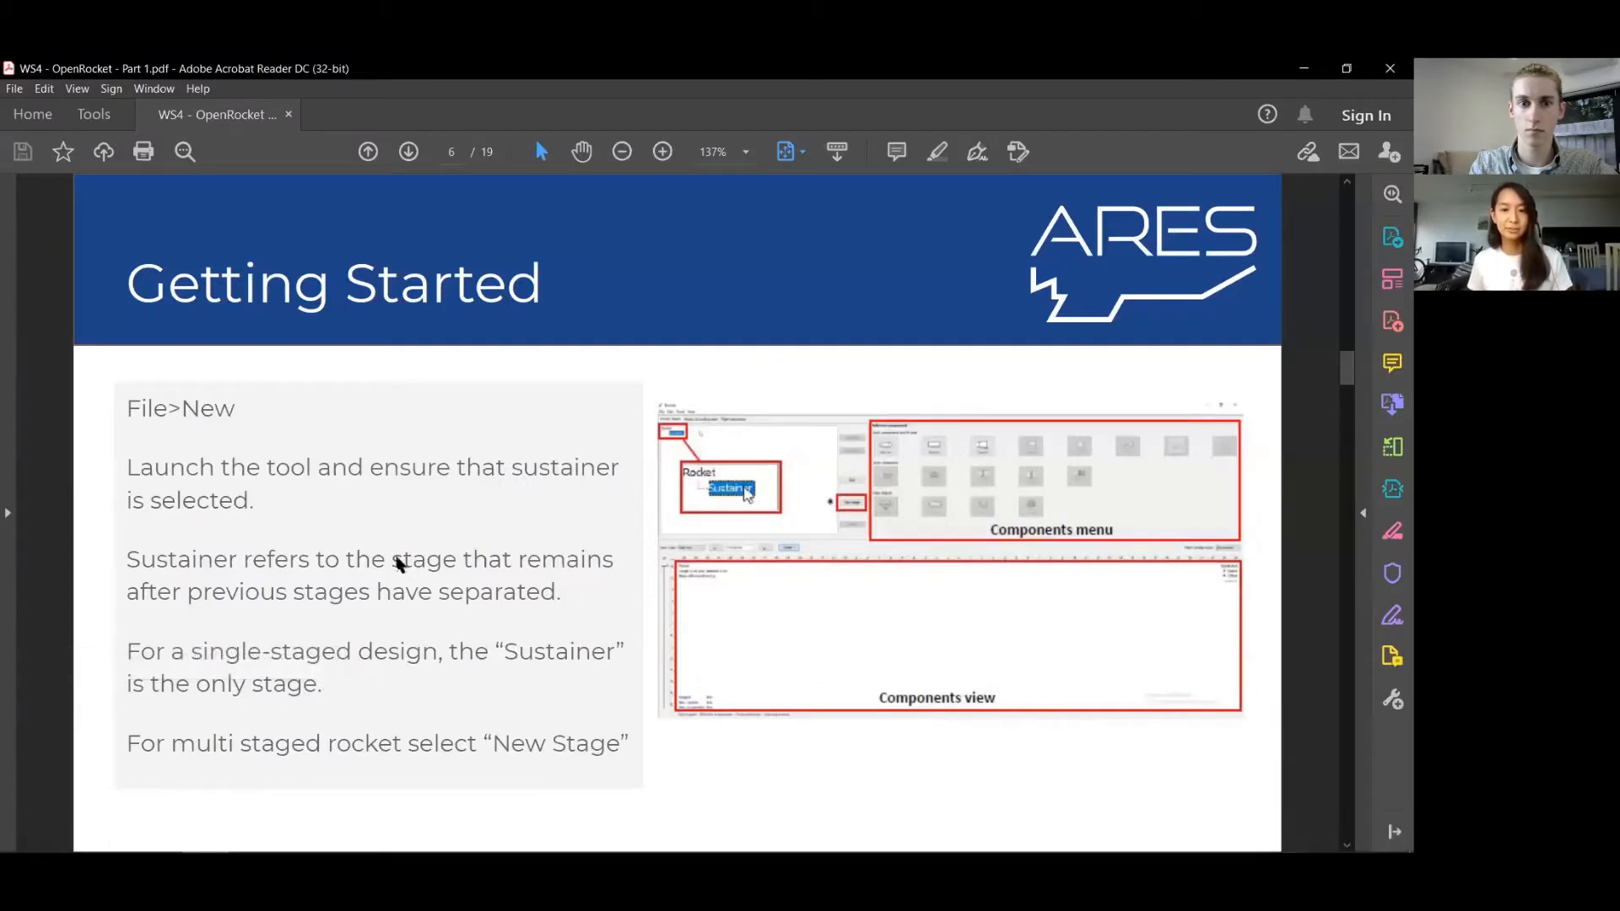
{"action": "left_click_drag", "start_coordinate": [128, 558], "coordinate": [557, 592]}
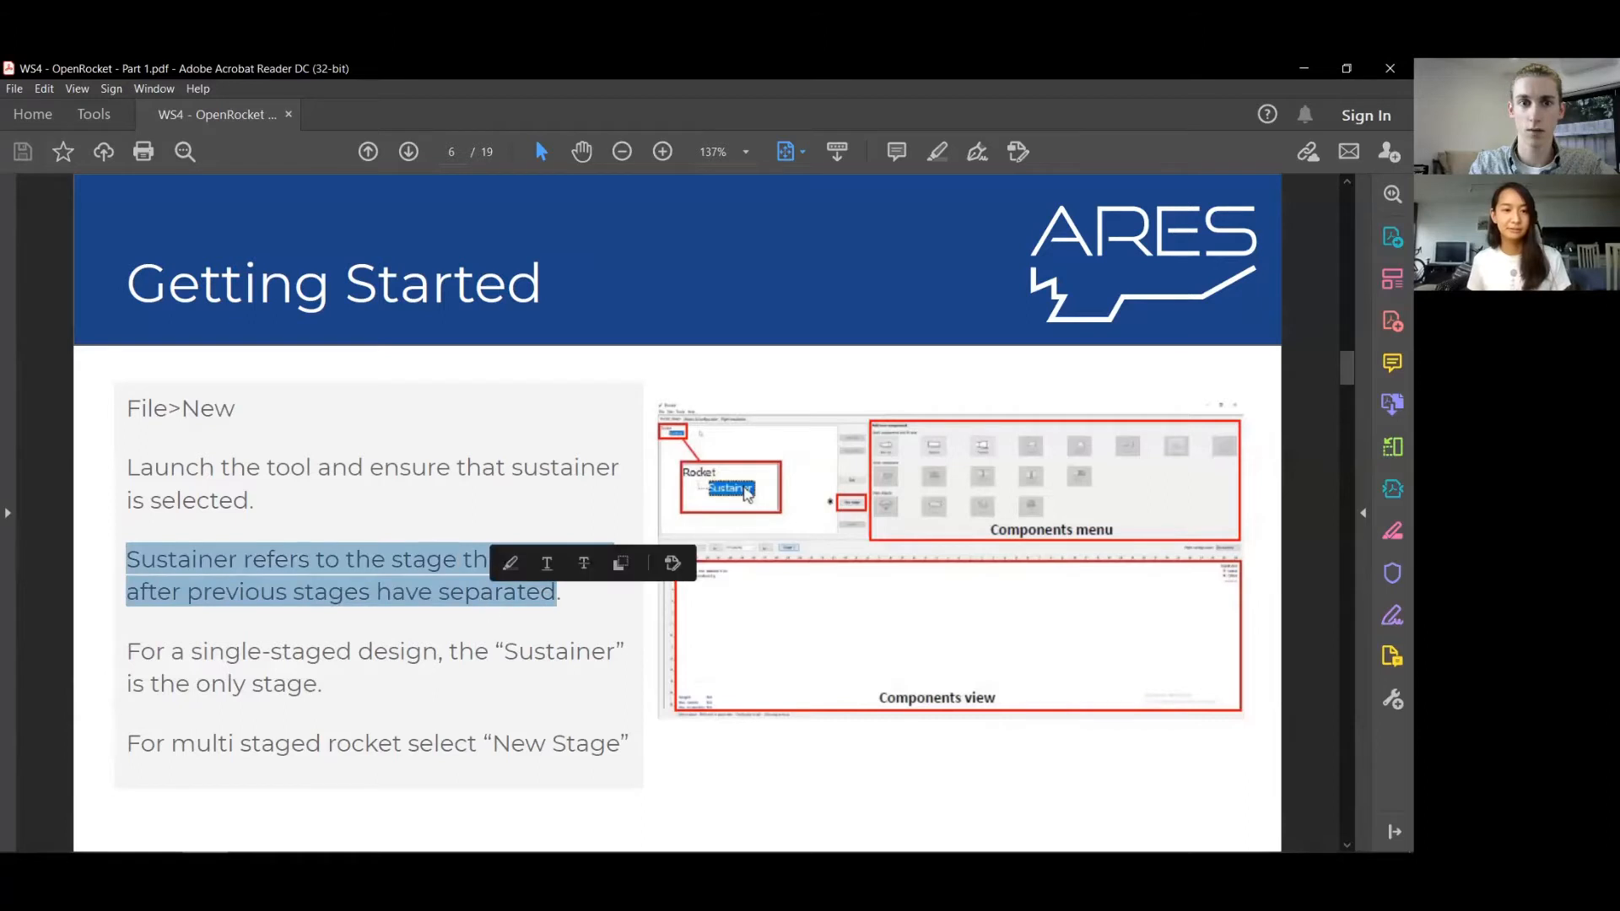
{"action": "left_click", "coordinate": [295, 835]}
{"action": "left_click", "coordinate": [395, 746]}
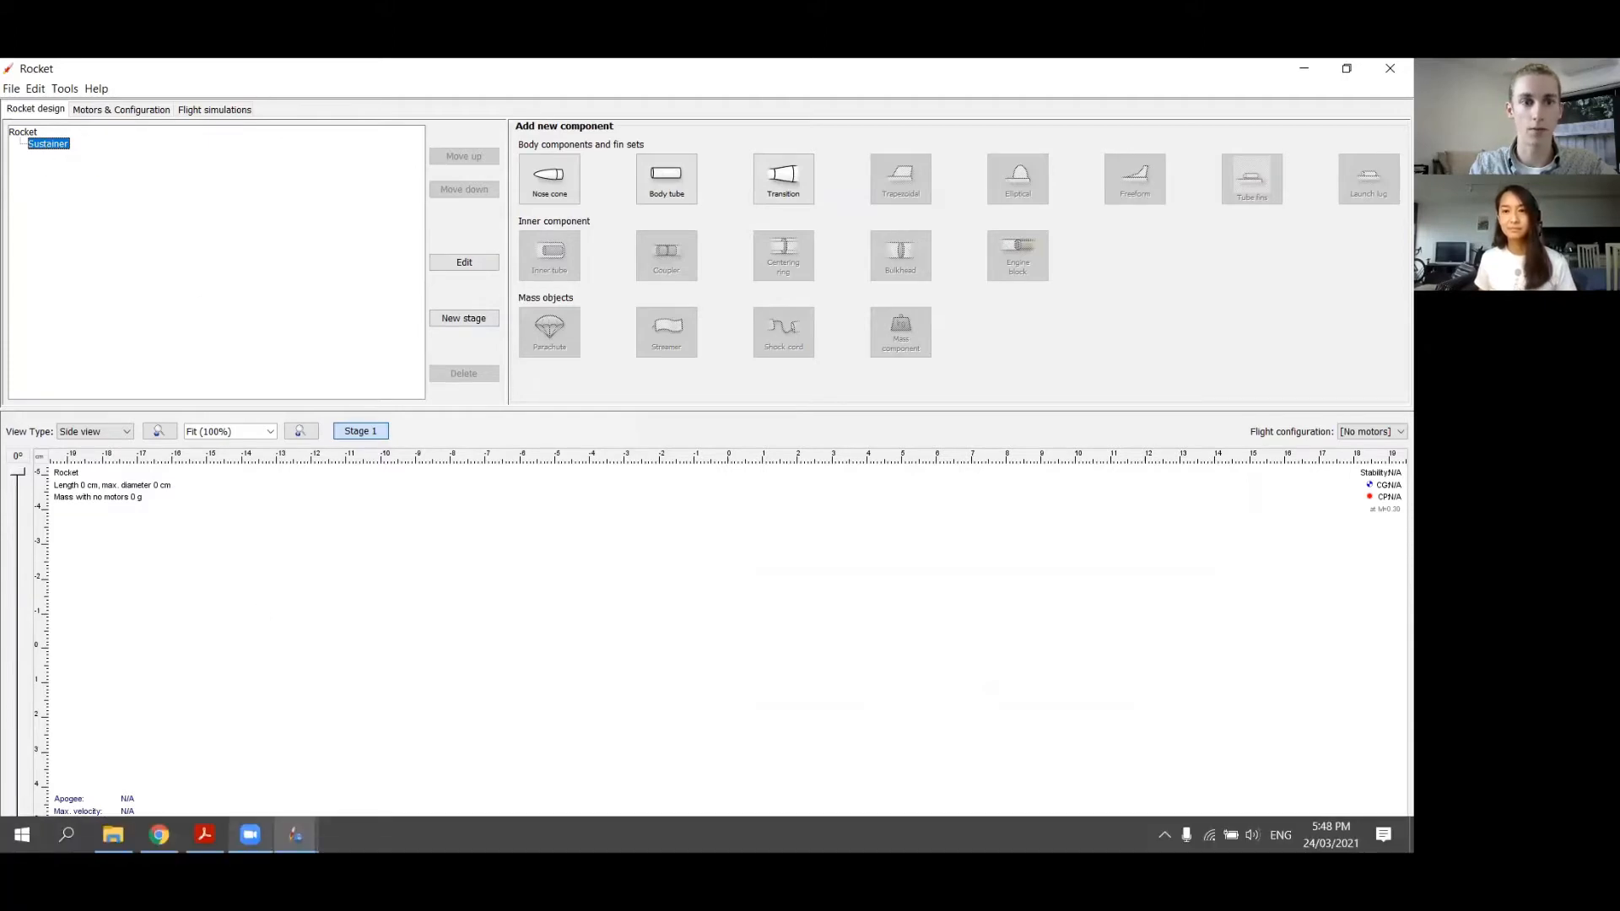
{"action": "left_click", "coordinate": [204, 848]}
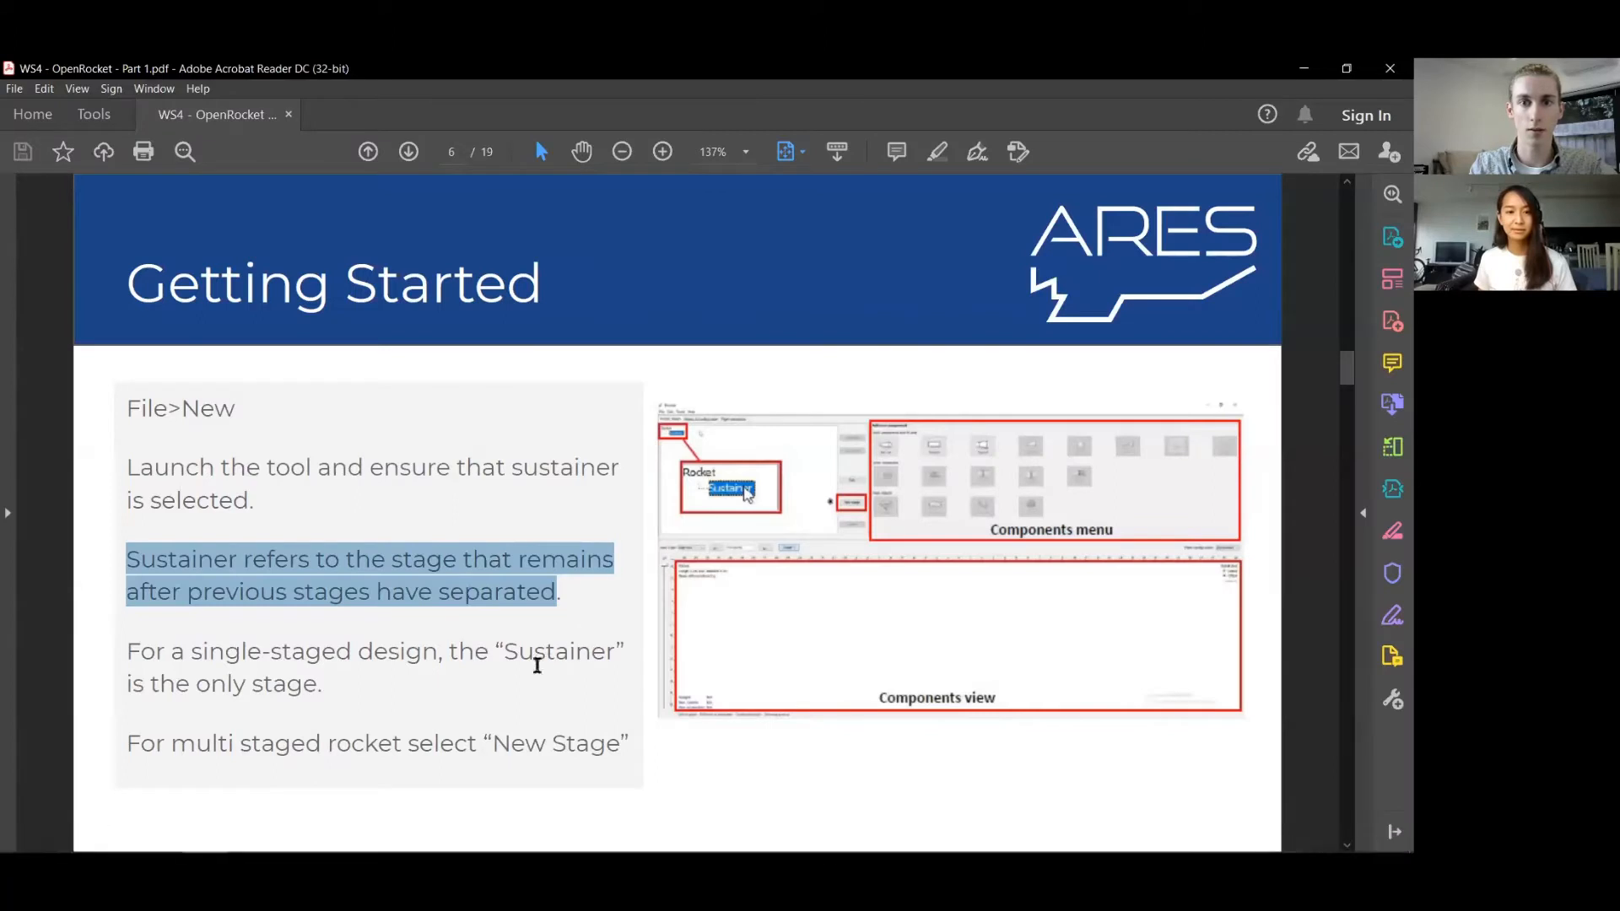
{"action": "left_click", "coordinate": [507, 663]}
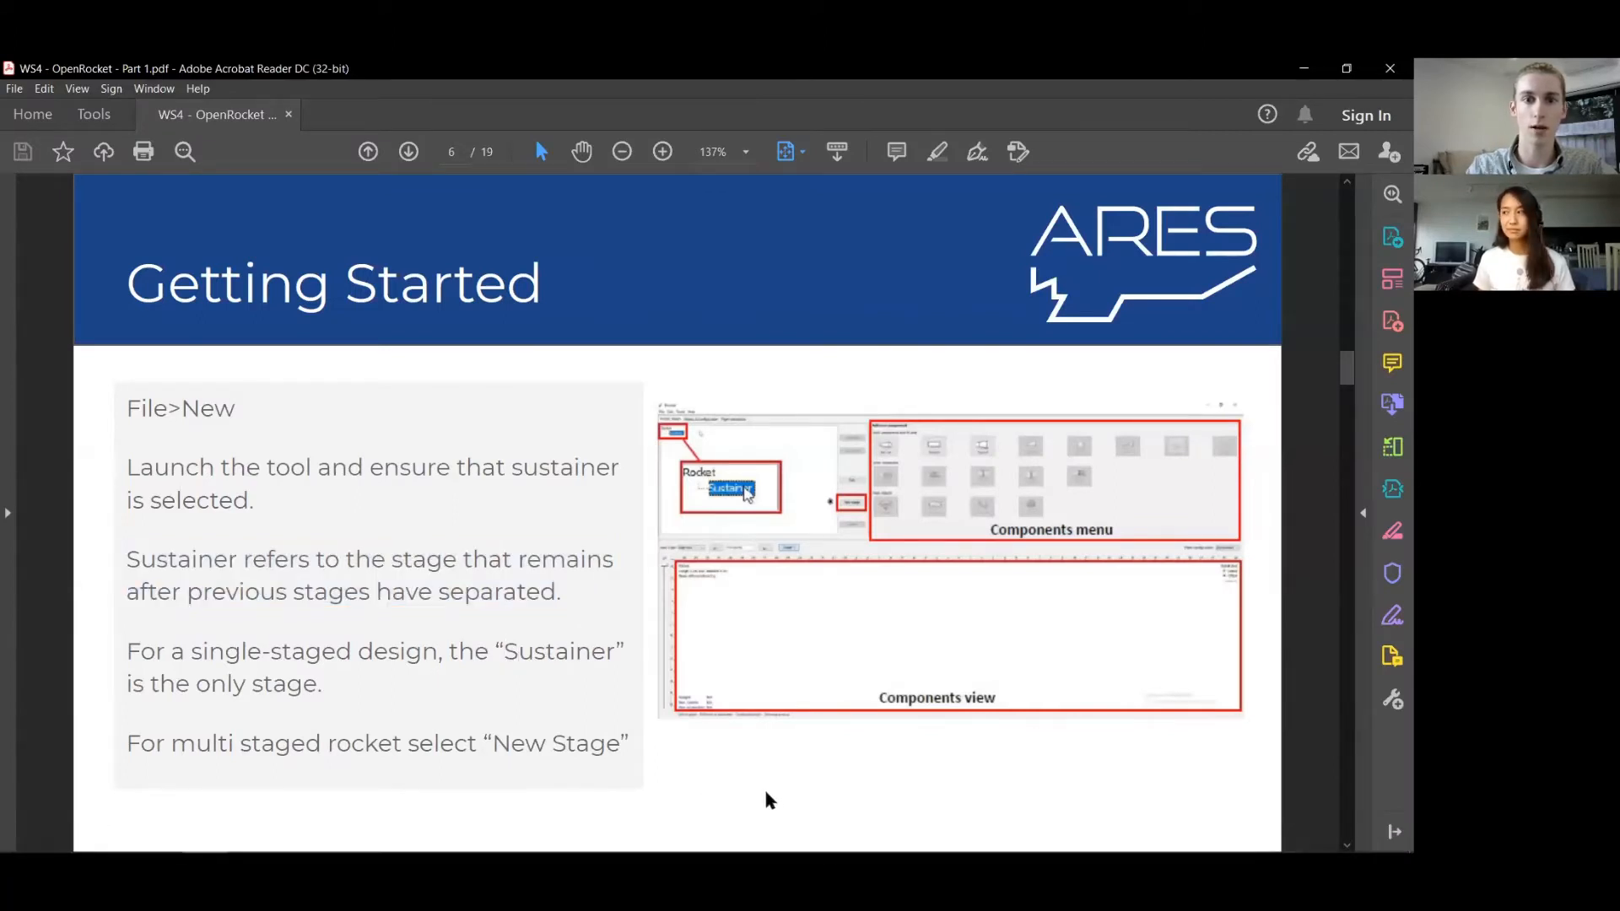
- Advance the PDF to the Components Menu - Nose Cone slide and examine the nose cone component it shows
{"action": "scroll", "coordinate": [765, 792], "scroll_direction": "down", "scroll_amount": 2}
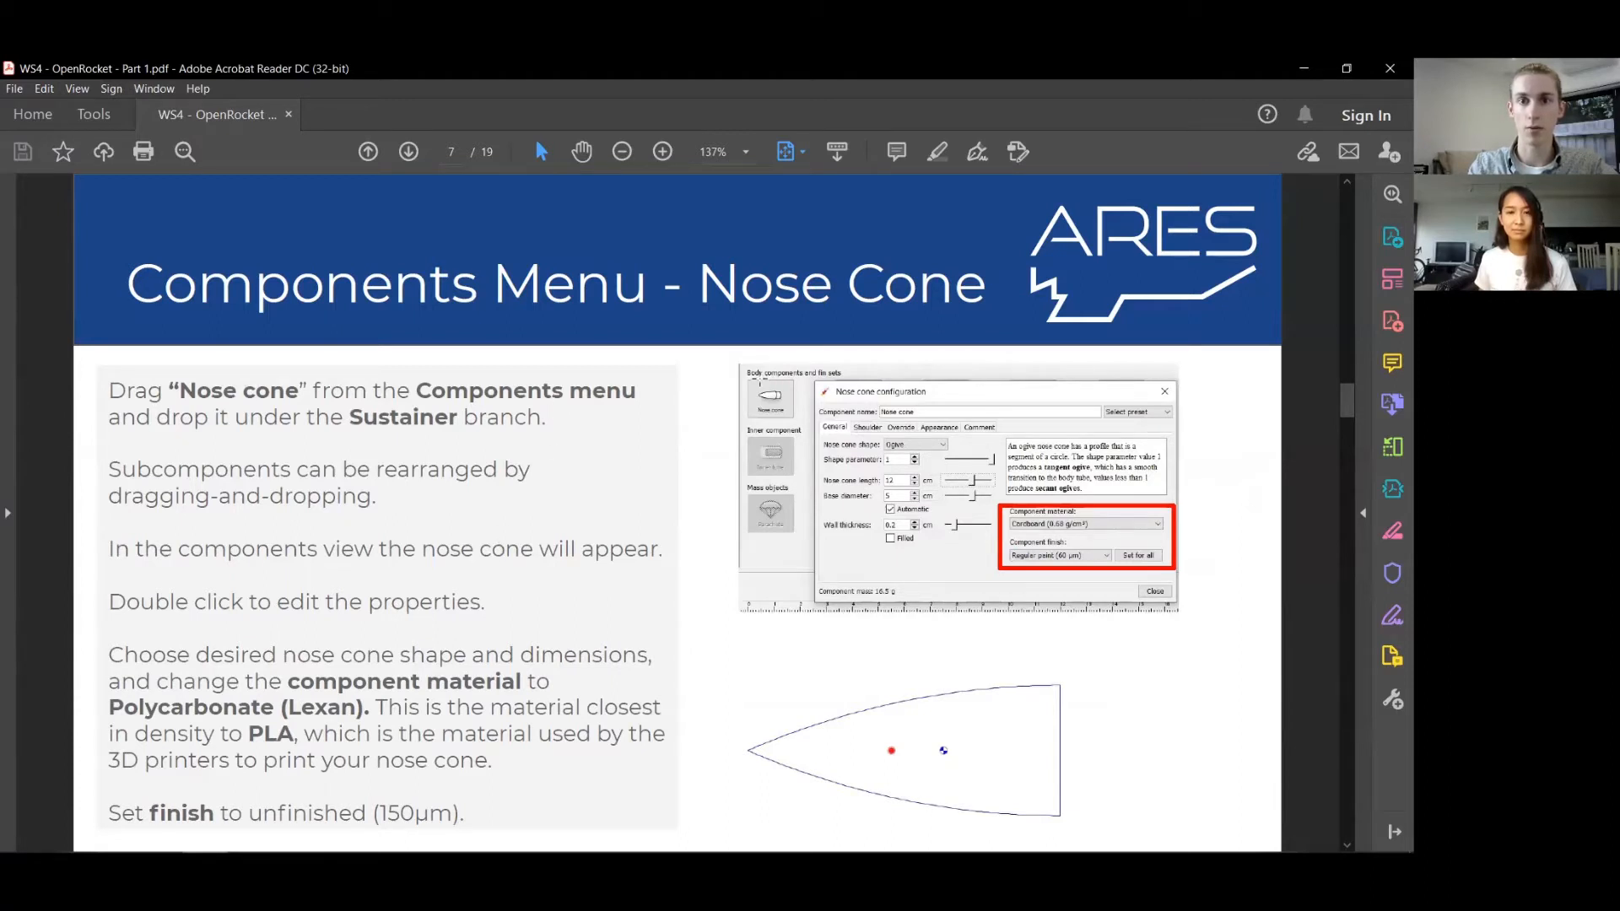
{"action": "left_click_drag", "start_coordinate": [749, 372], "coordinate": [793, 420]}
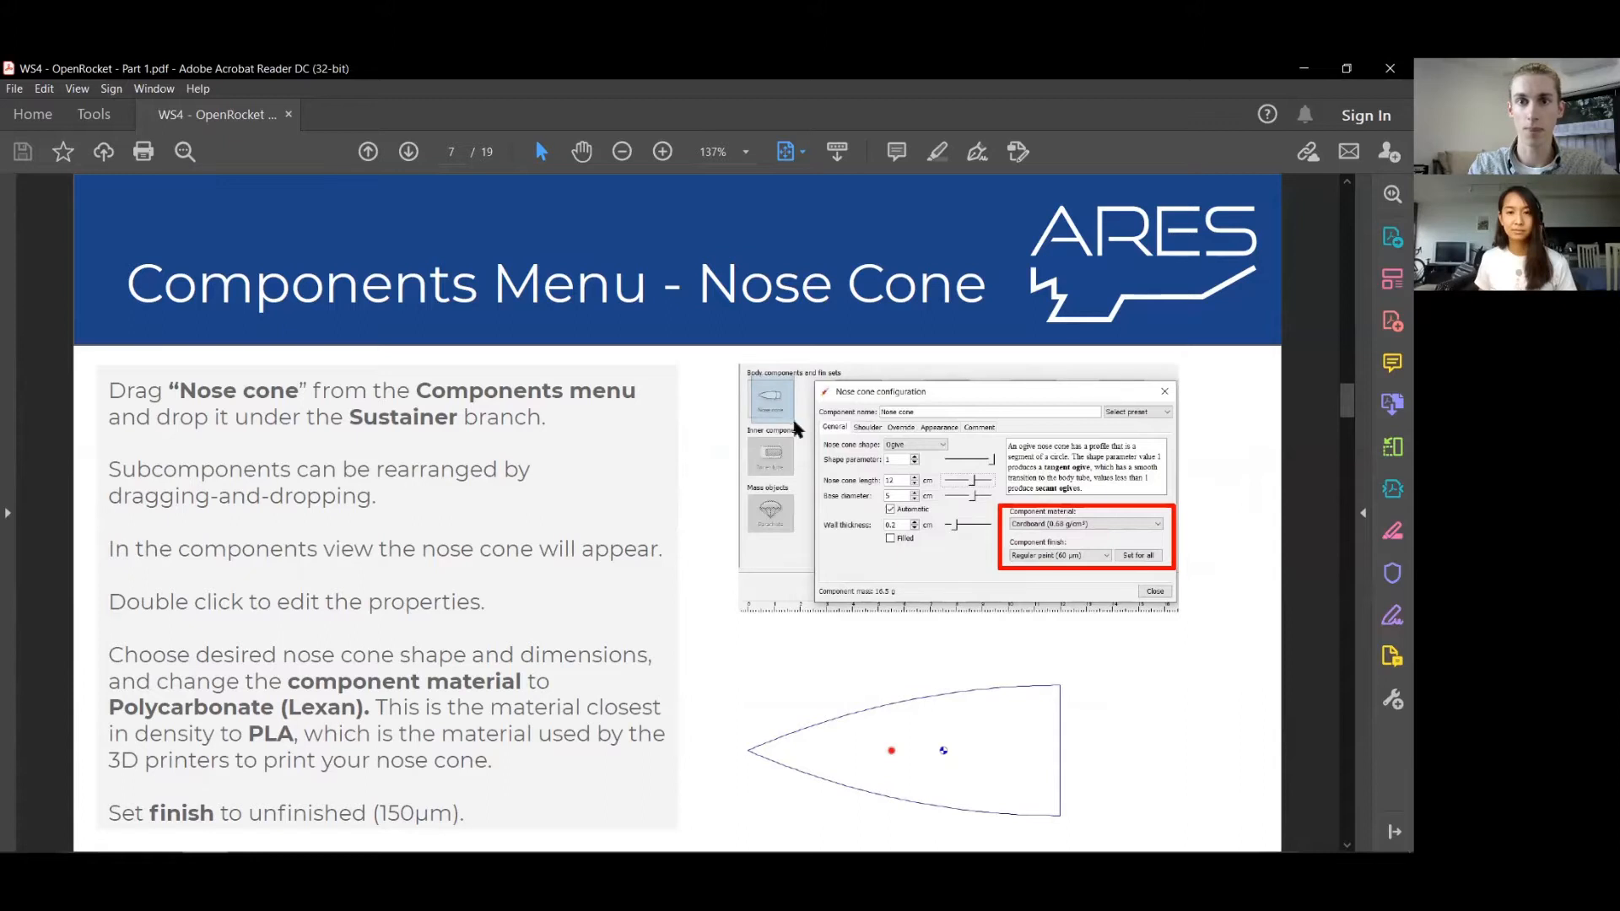
{"action": "left_click", "coordinate": [720, 413]}
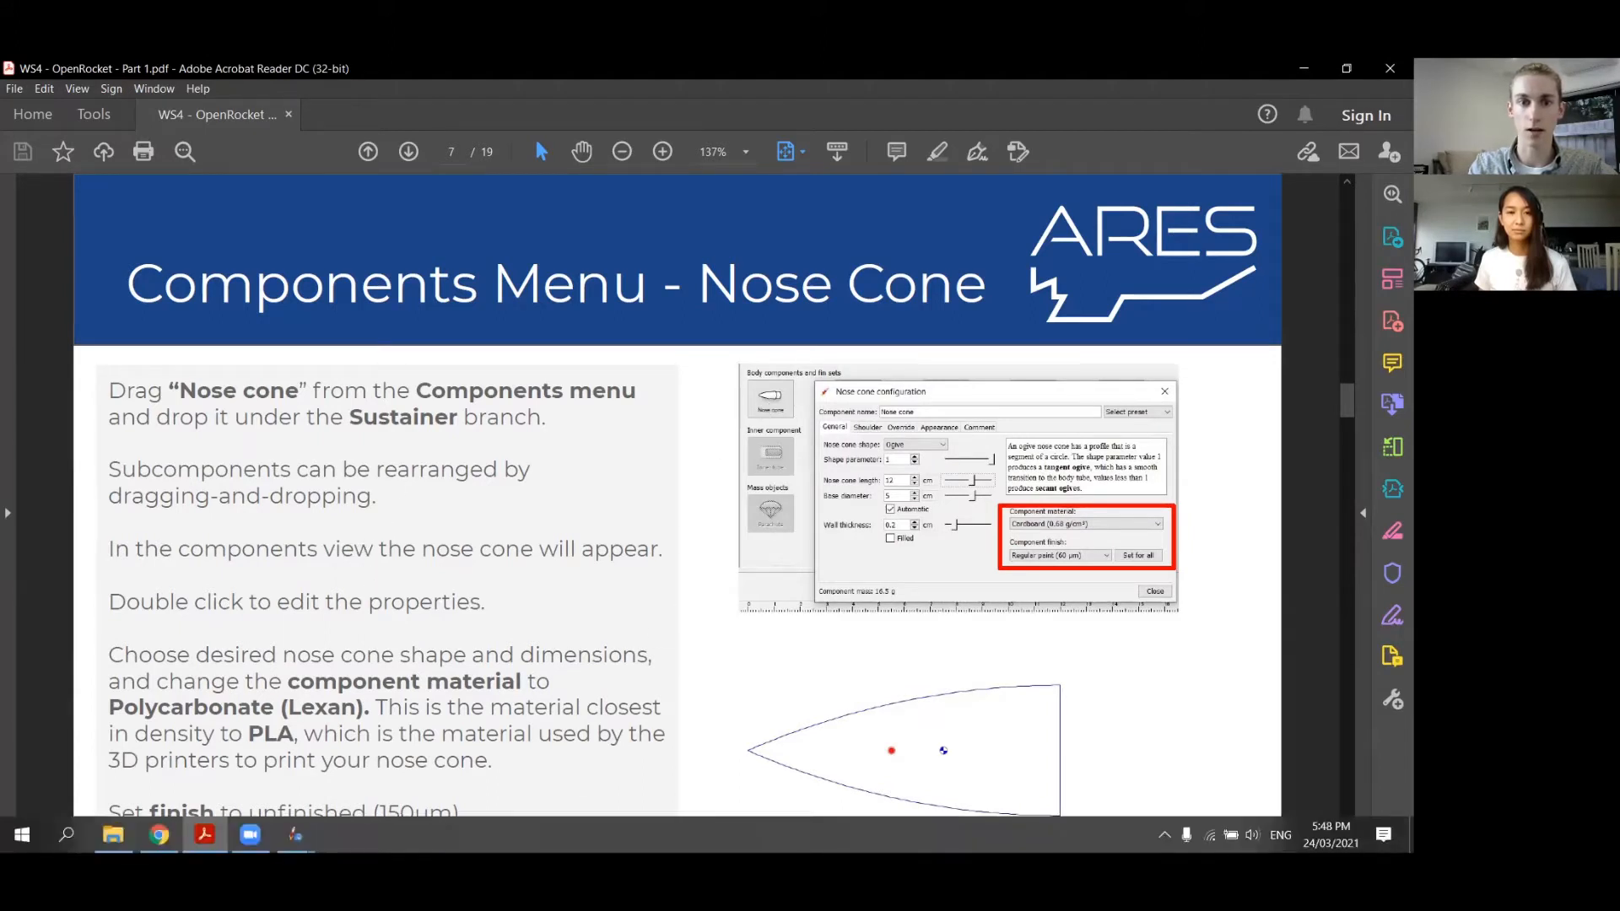
- Switch to OpenRocket, add a nose cone under the Sustainer stage and reopen its configuration
{"action": "left_click", "coordinate": [295, 835]}
{"action": "left_click", "coordinate": [358, 750]}
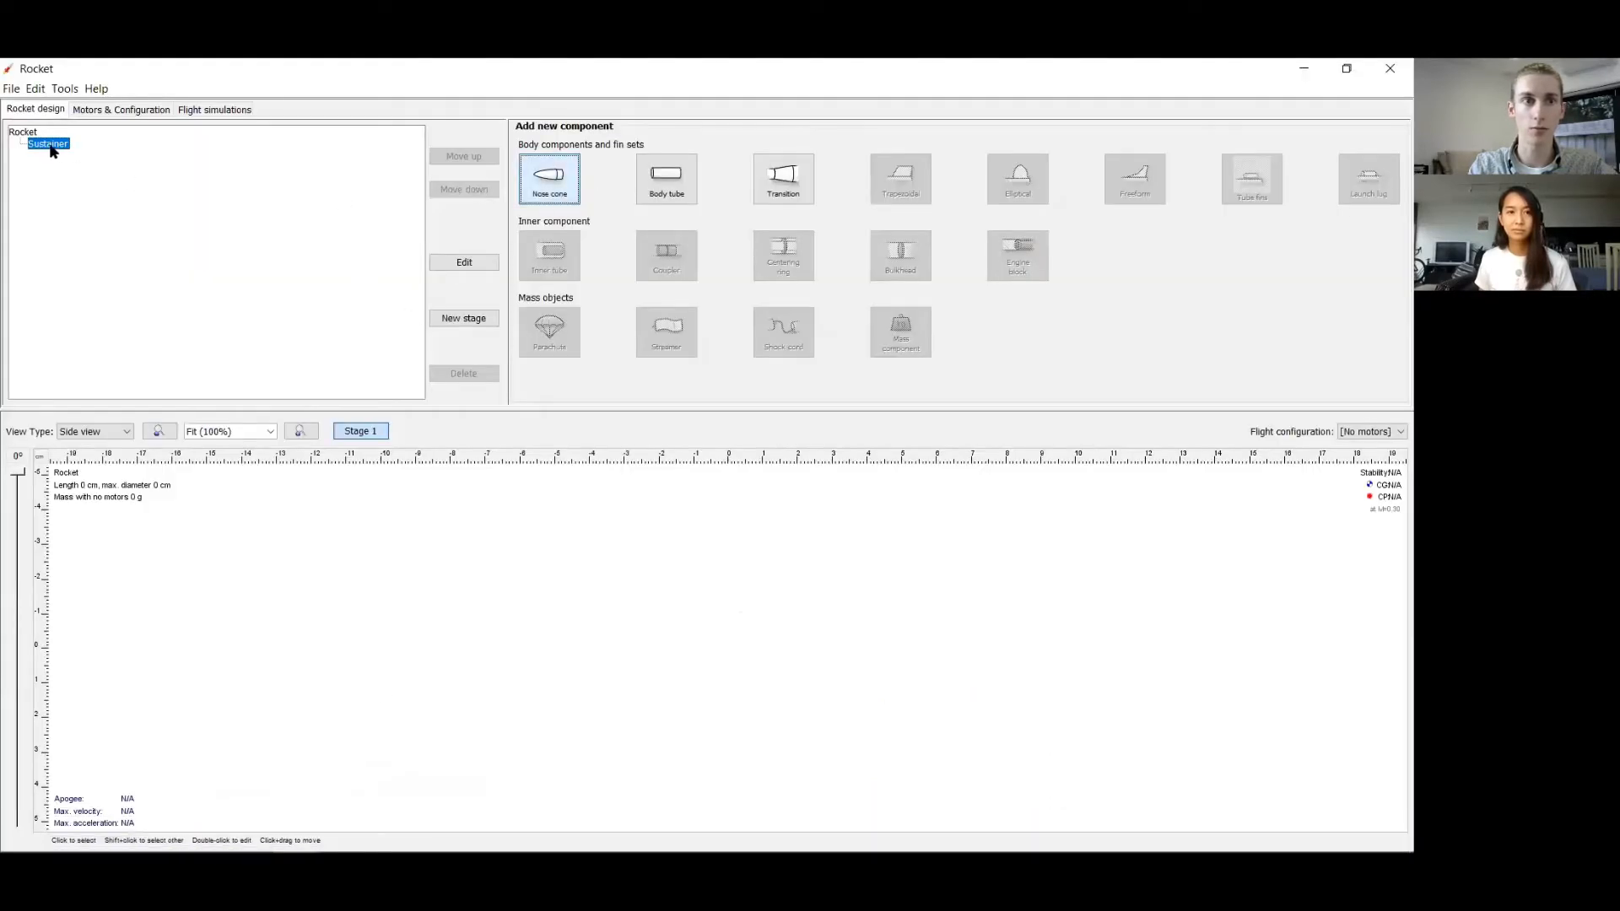
{"action": "left_click", "coordinate": [547, 195]}
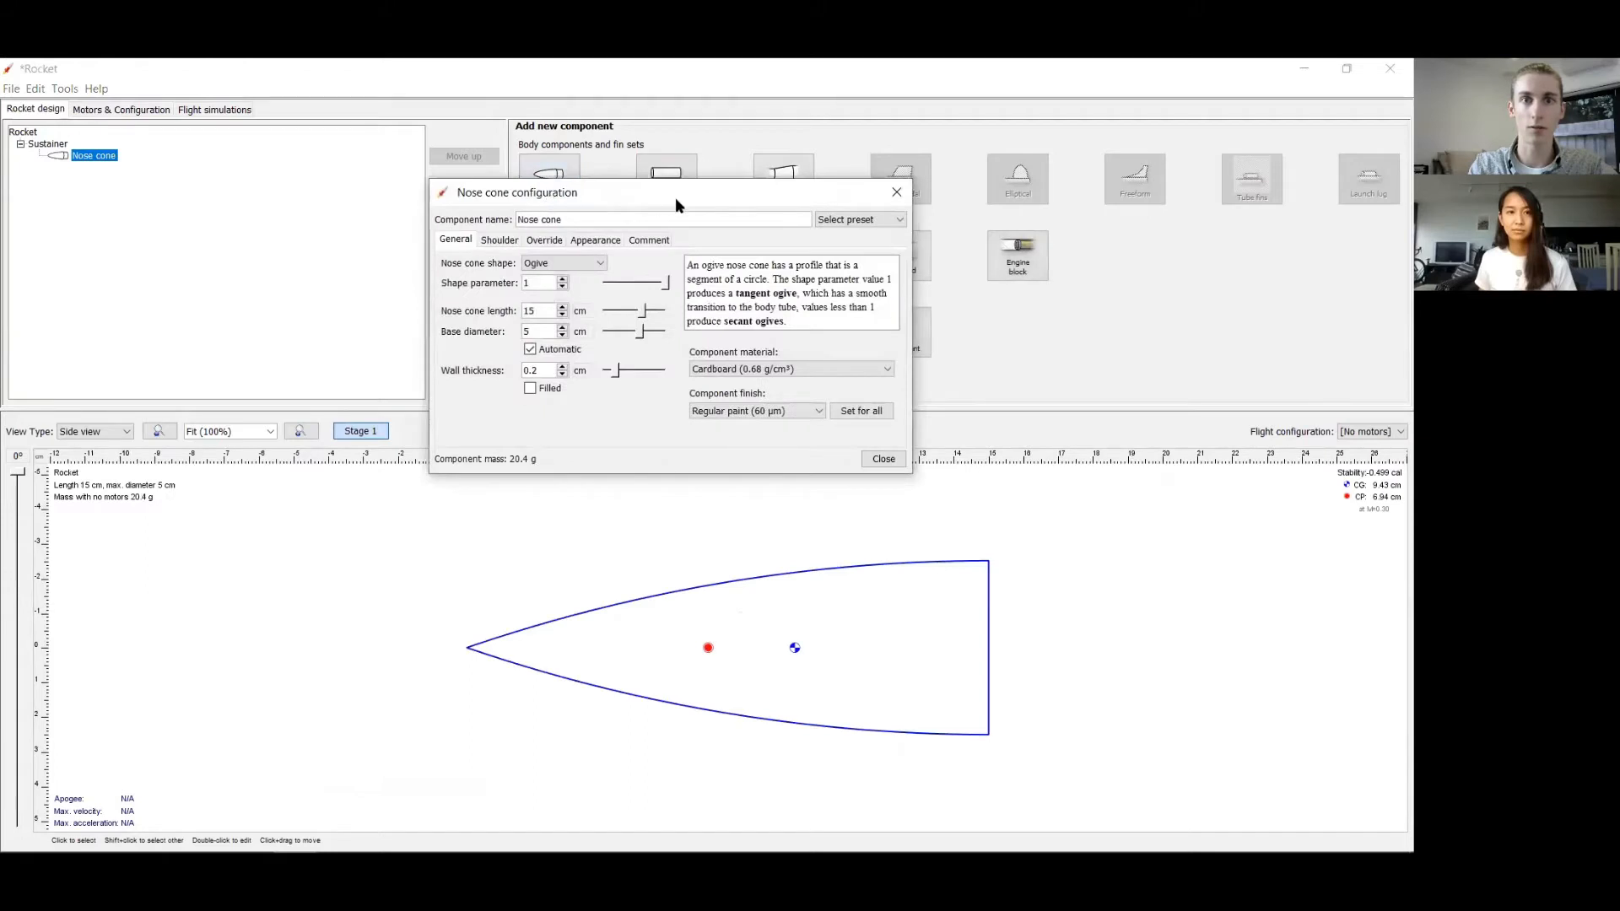
{"action": "left_click", "coordinate": [896, 192]}
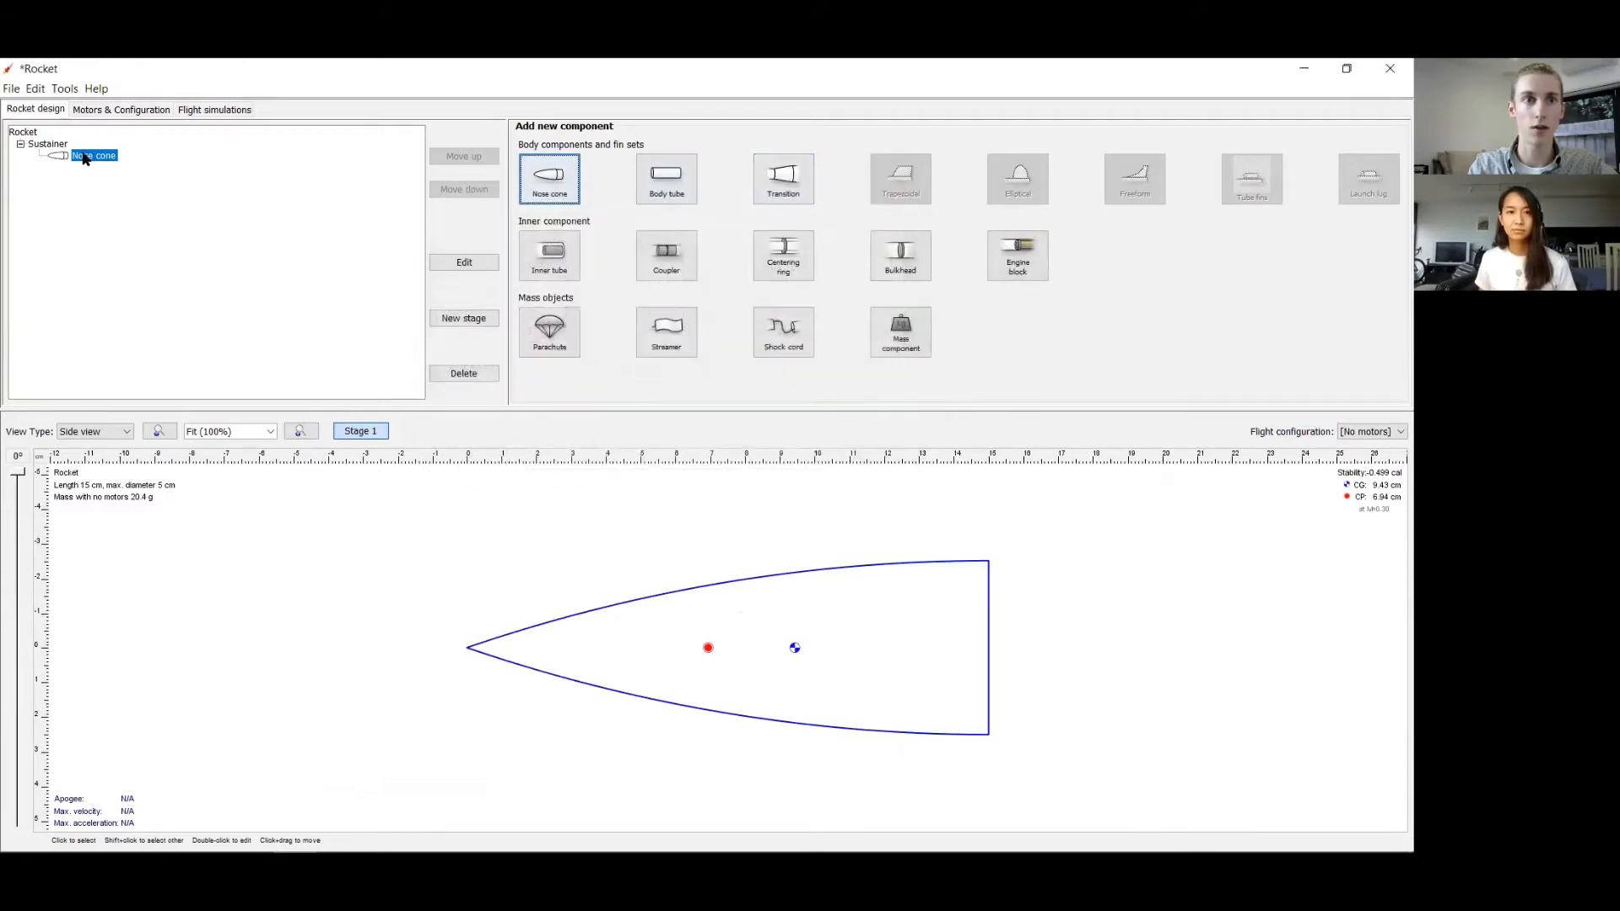
{"action": "double_click", "coordinate": [85, 161]}
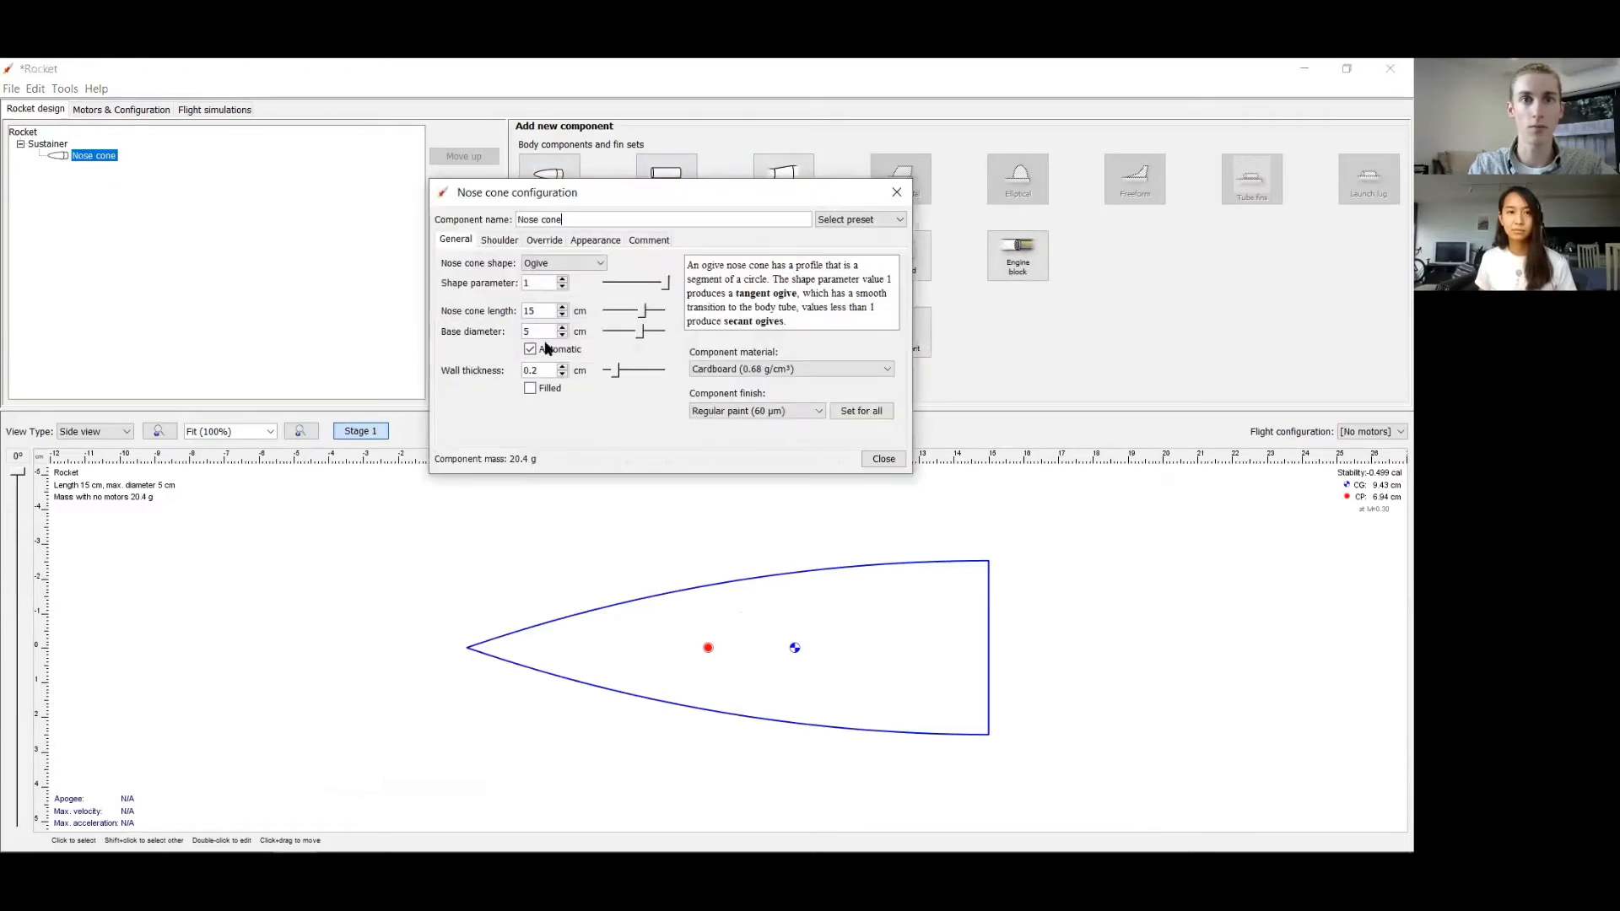
{"action": "left_click_drag", "start_coordinate": [645, 191], "coordinate": [426, 207]}
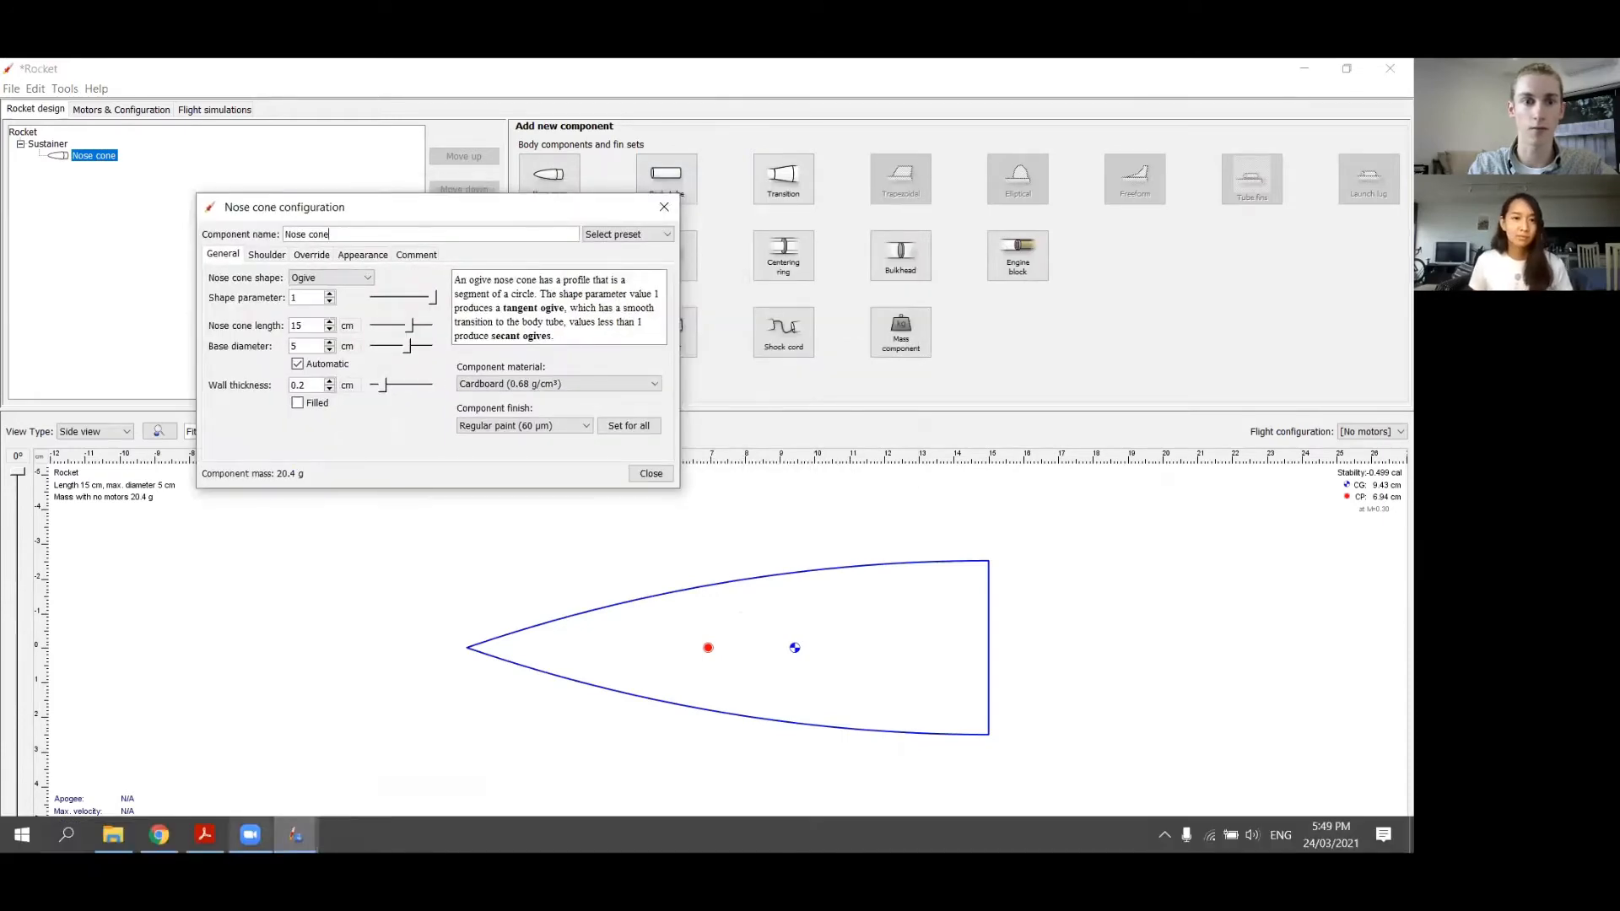
- Switch to the workshop PDF and review the nose cone slide's shape, dimension and component material instructions
{"action": "left_click", "coordinate": [204, 834]}
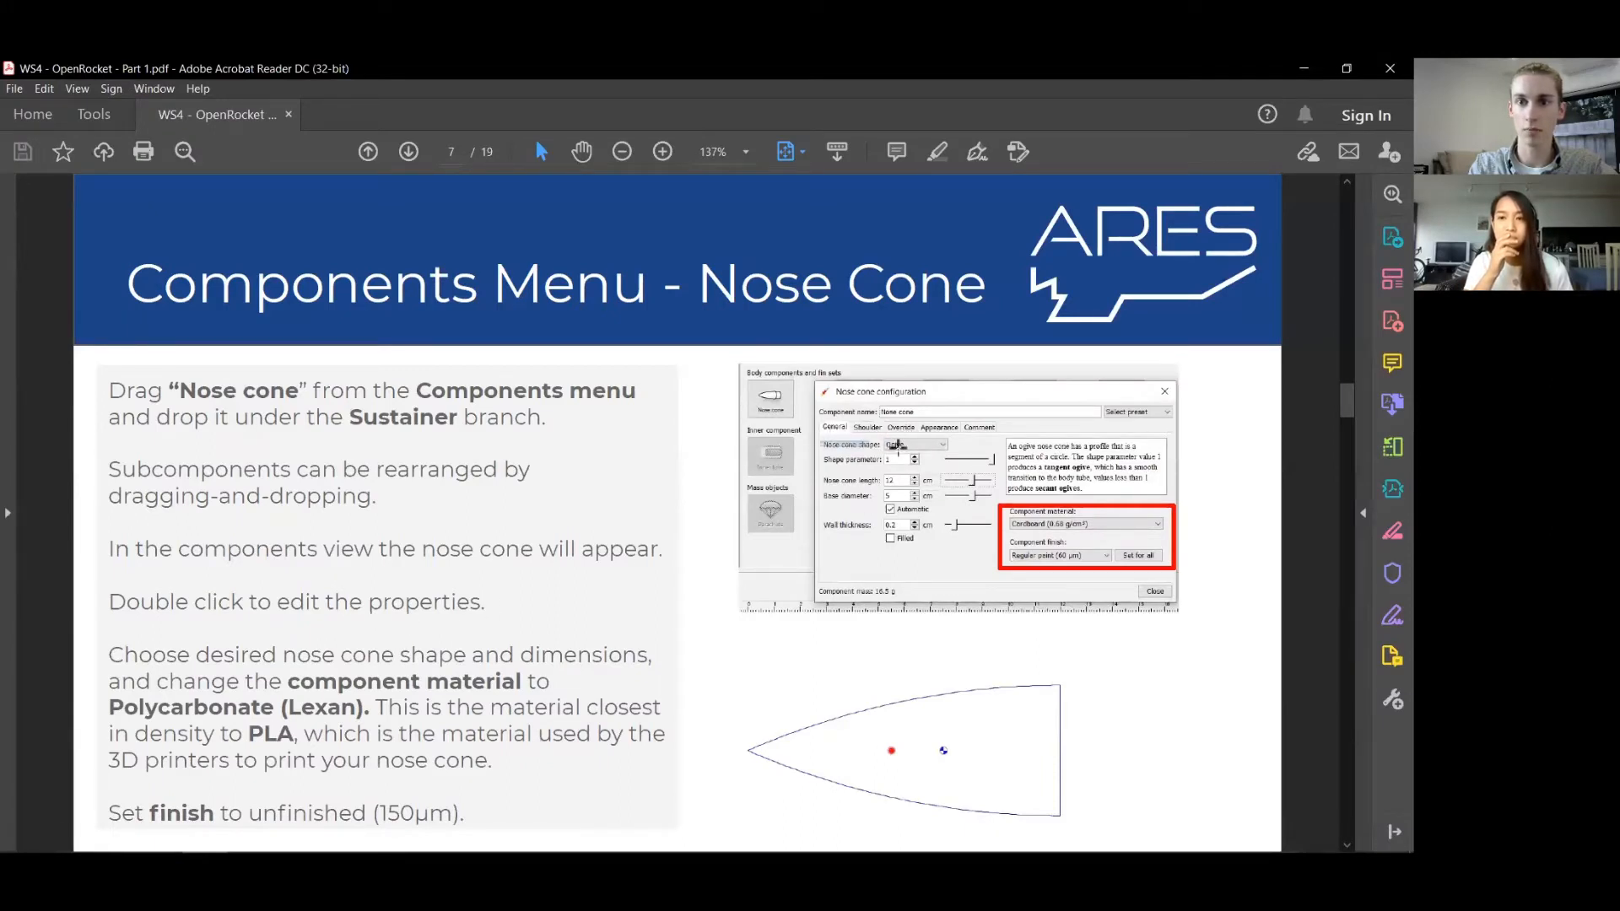
{"action": "left_click_drag", "start_coordinate": [820, 439], "coordinate": [949, 451]}
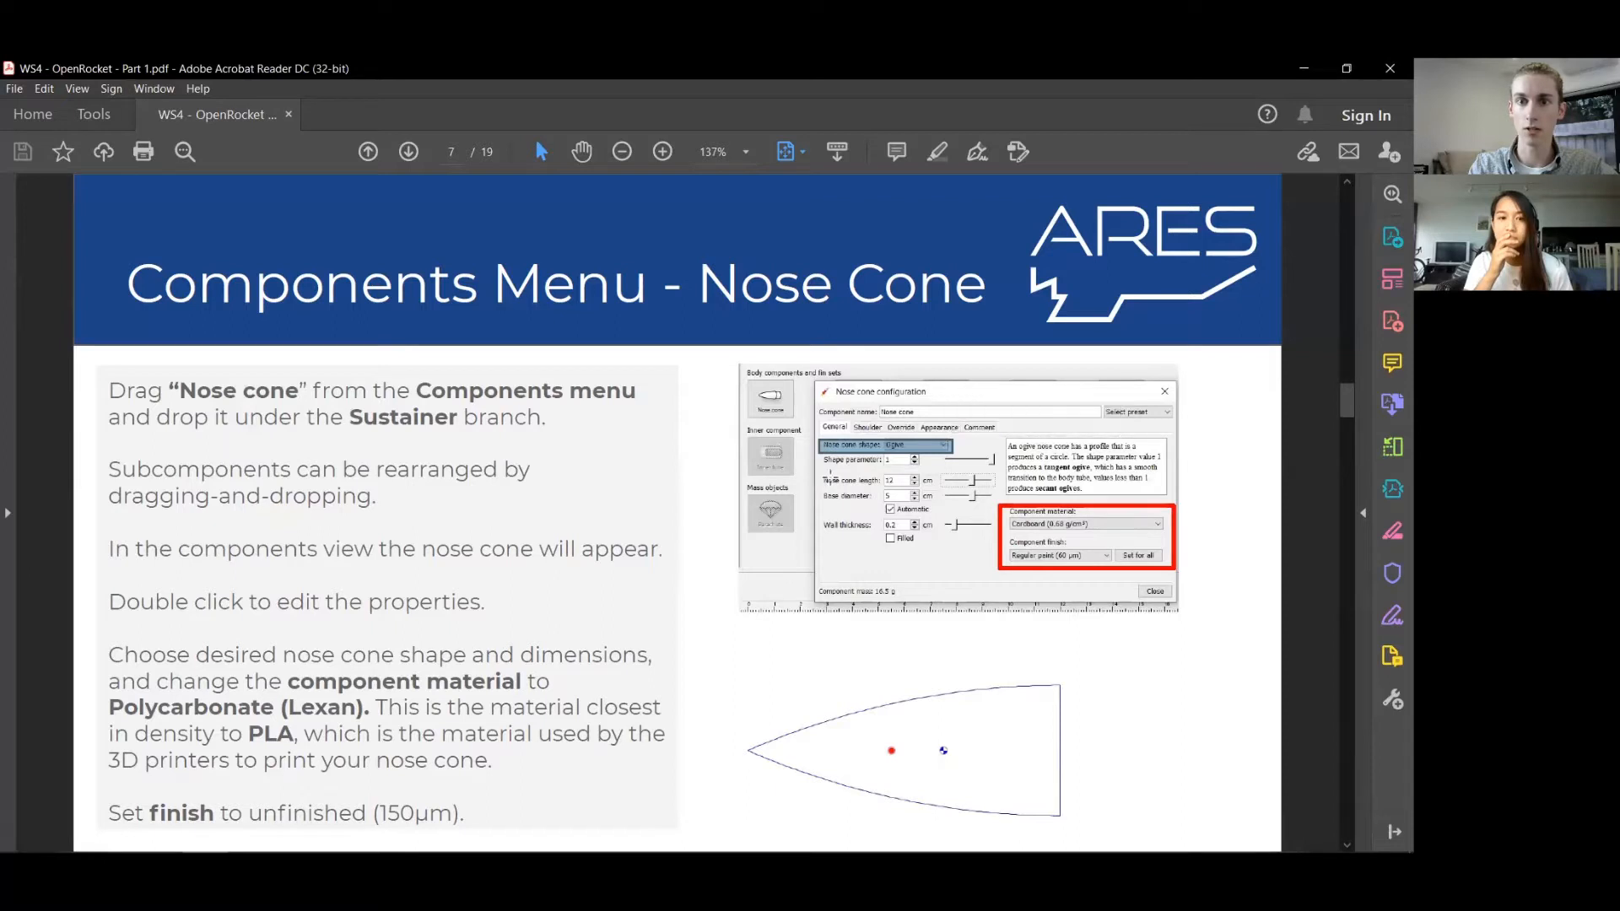
{"action": "left_click_drag", "start_coordinate": [821, 473], "coordinate": [924, 504]}
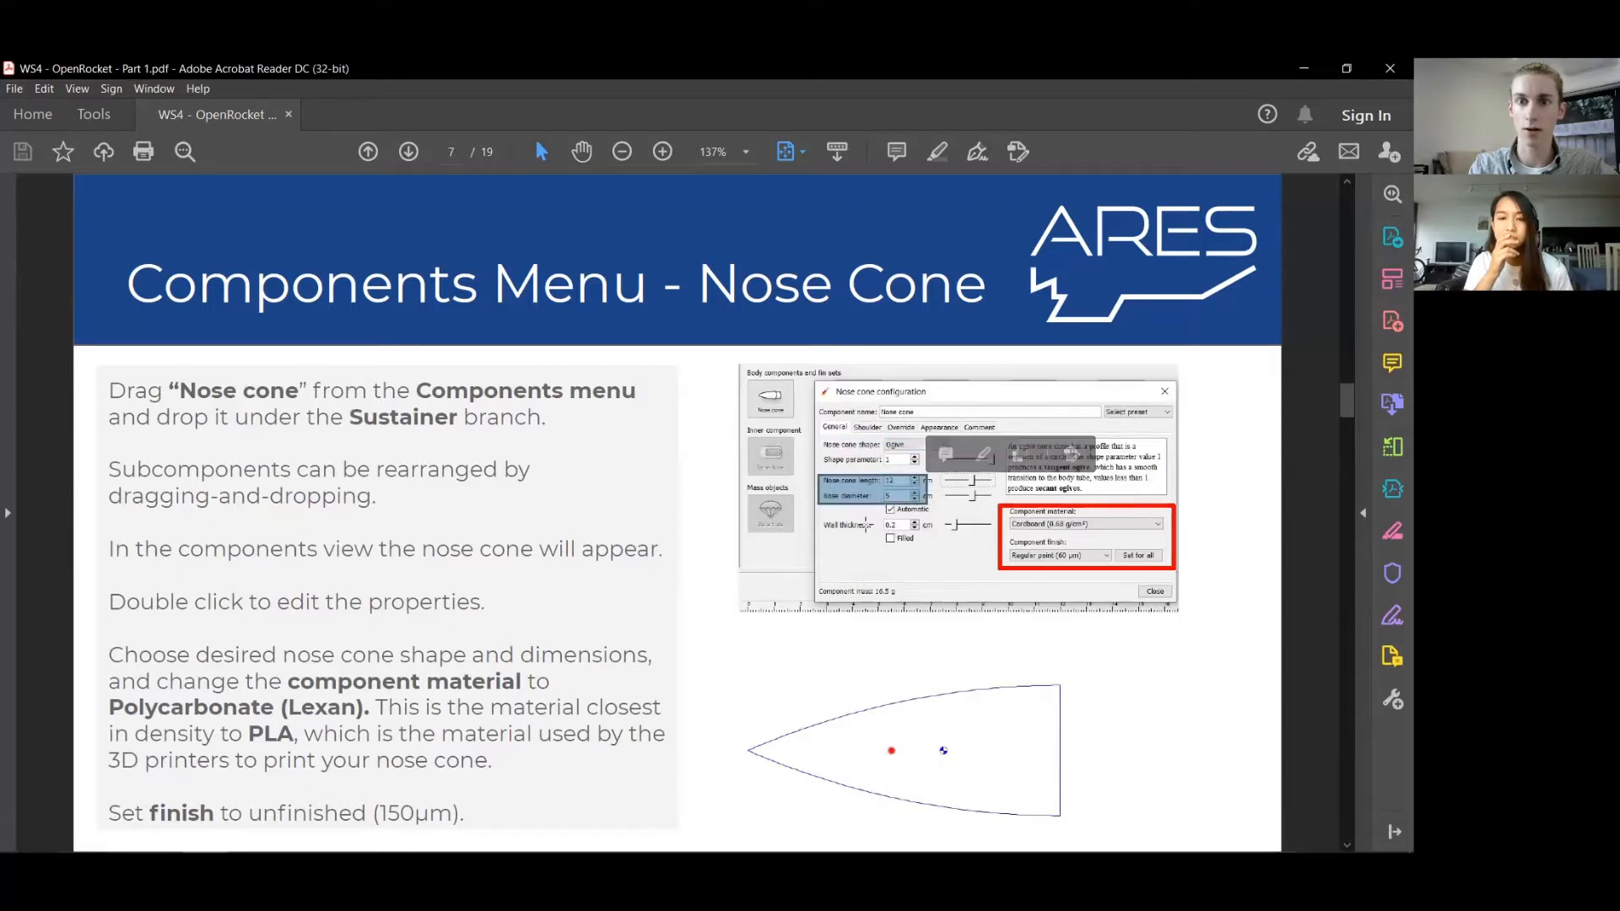
{"action": "left_click", "coordinate": [714, 527]}
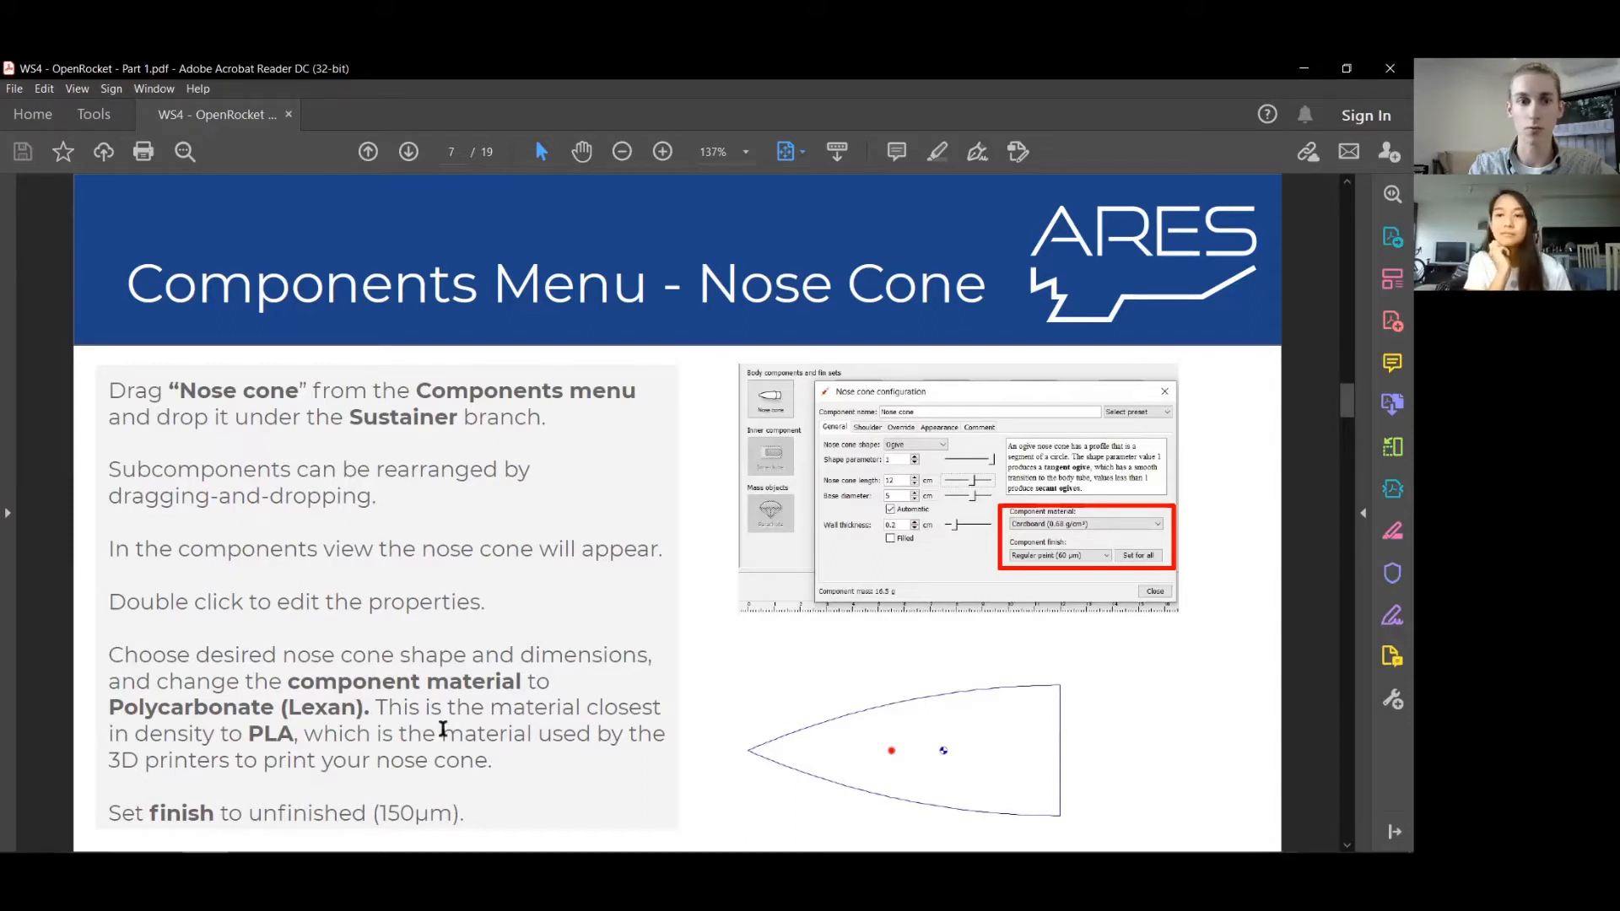
{"action": "left_click_drag", "start_coordinate": [285, 681], "coordinate": [523, 684]}
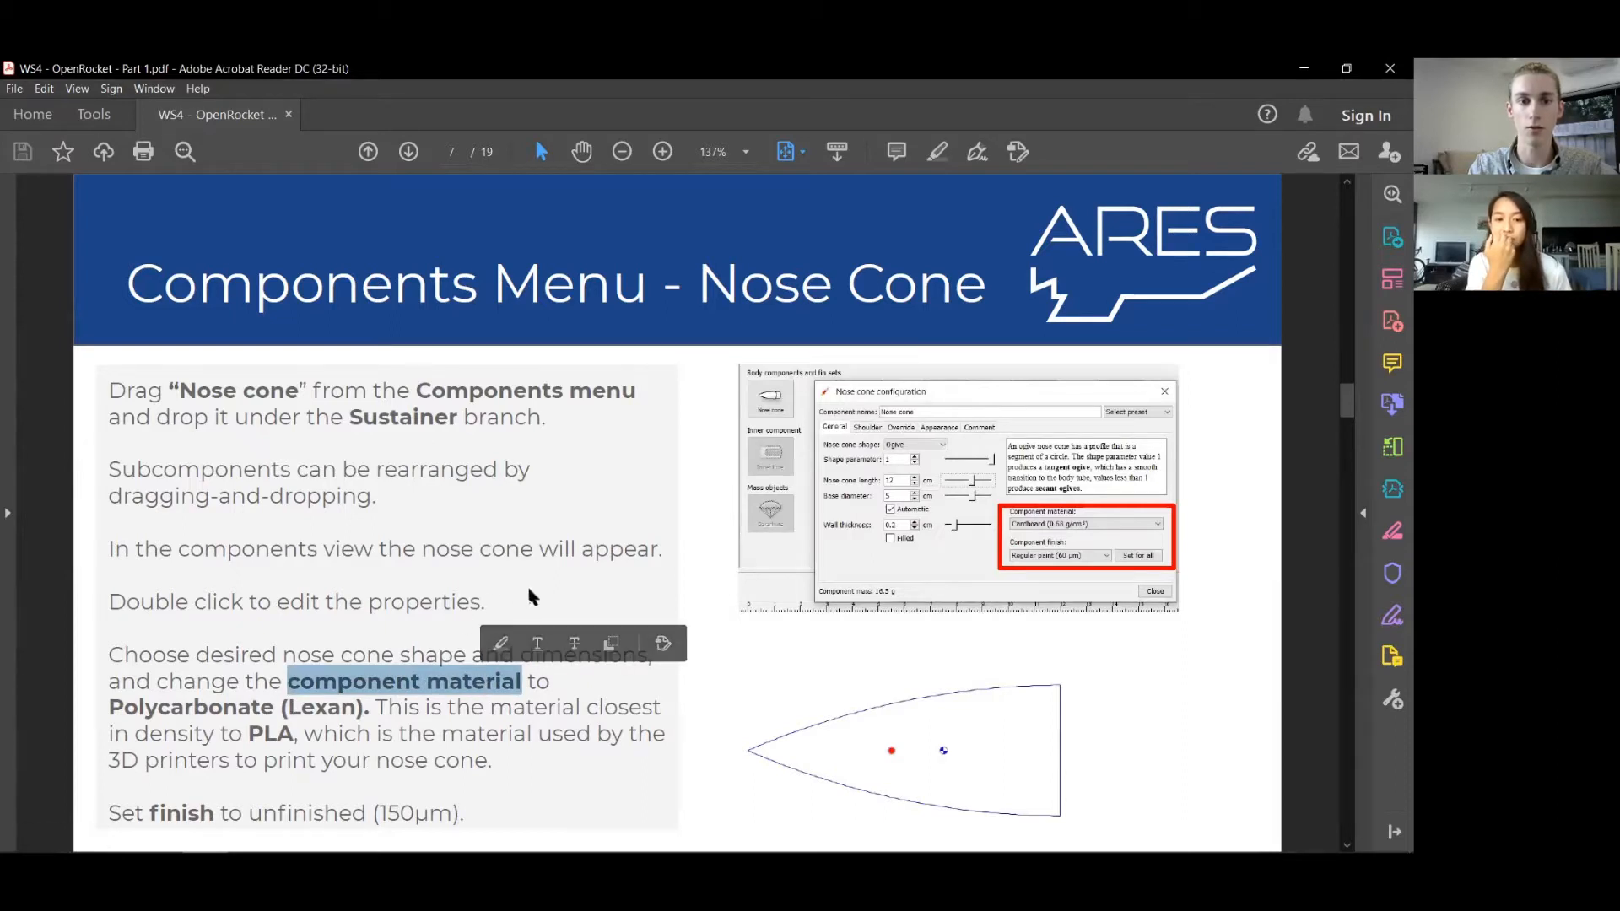
{"action": "left_click", "coordinate": [366, 710]}
{"action": "left_click_drag", "start_coordinate": [366, 710], "coordinate": [108, 708]}
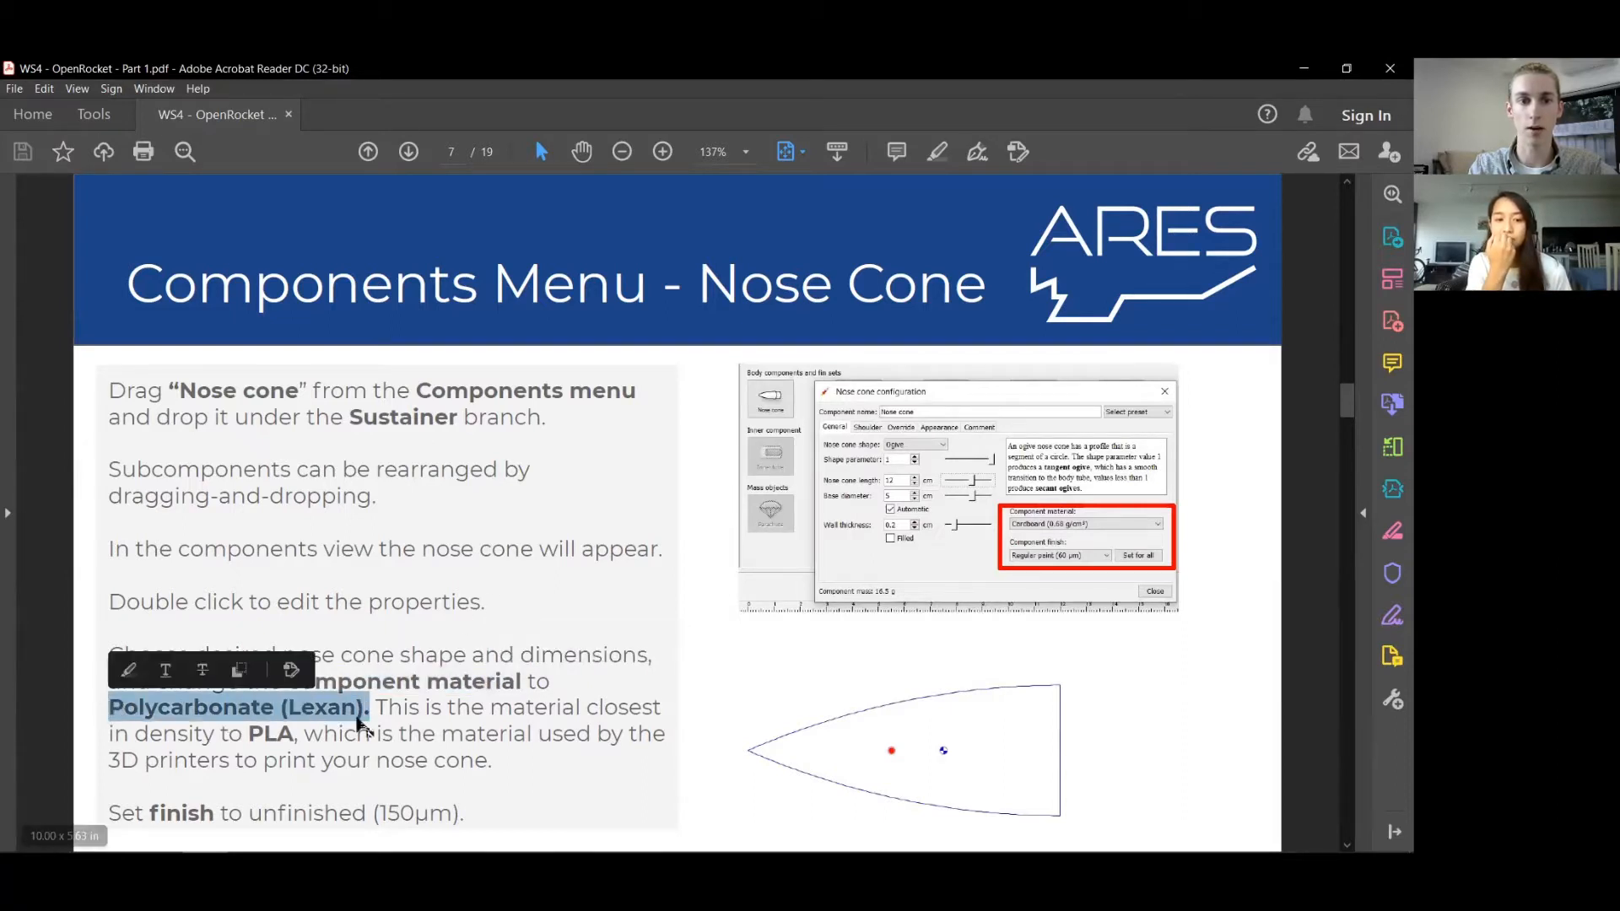
{"action": "left_click", "coordinate": [555, 785]}
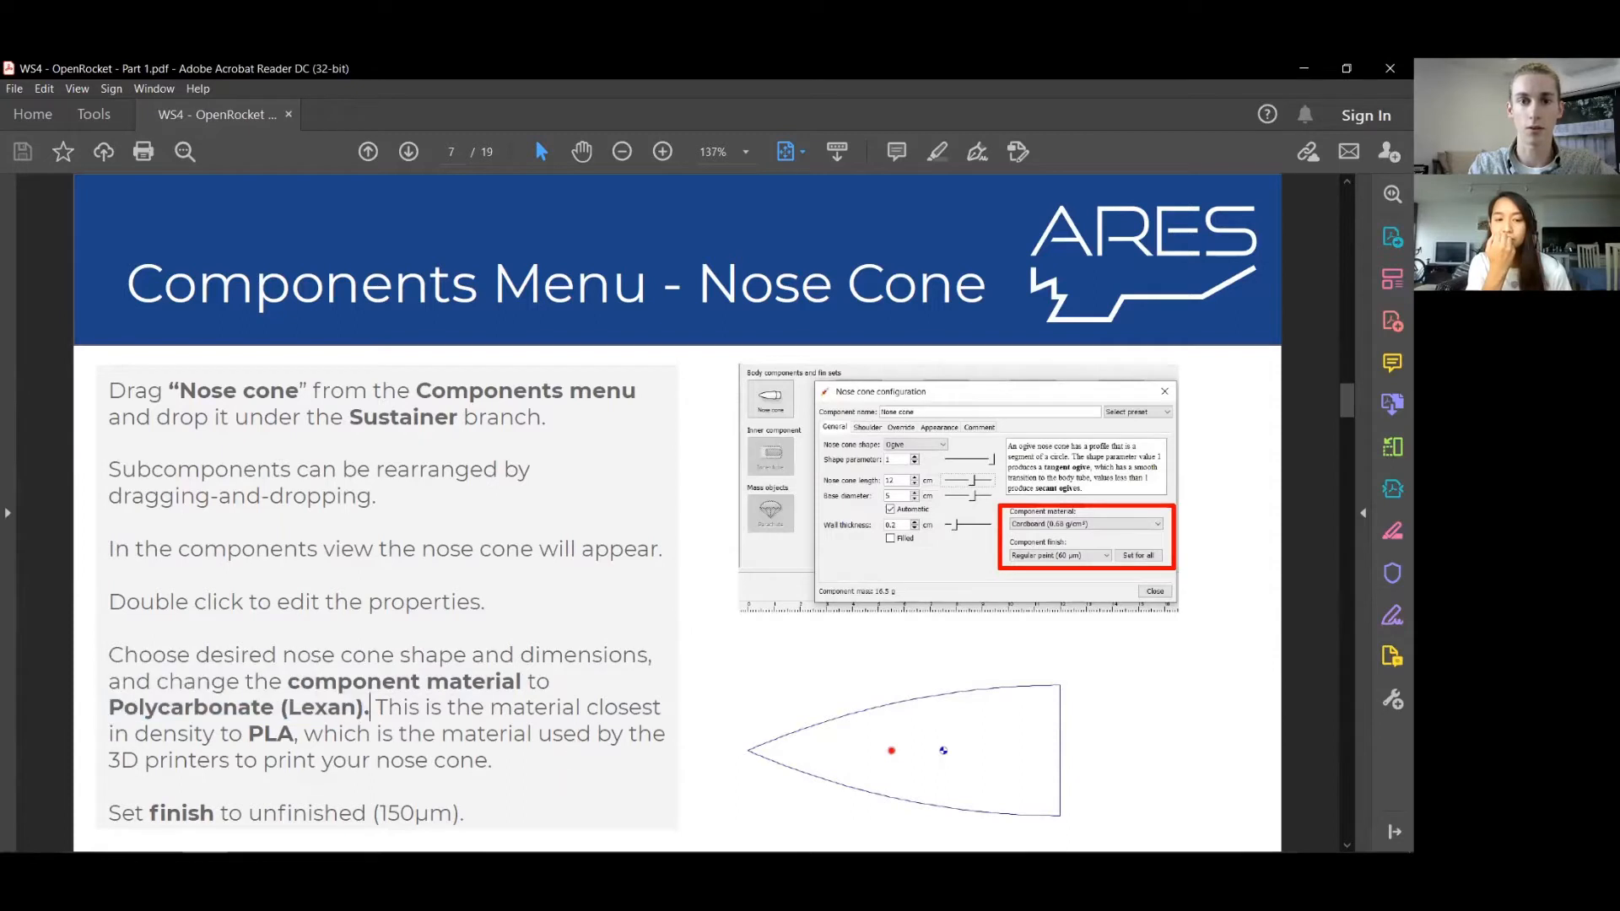
- Switch back to OpenRocket and set the nose cone's component material to Polycarbonate (Lexan)
{"action": "mouse_move", "coordinate": [295, 843]}
{"action": "left_click", "coordinate": [339, 767]}
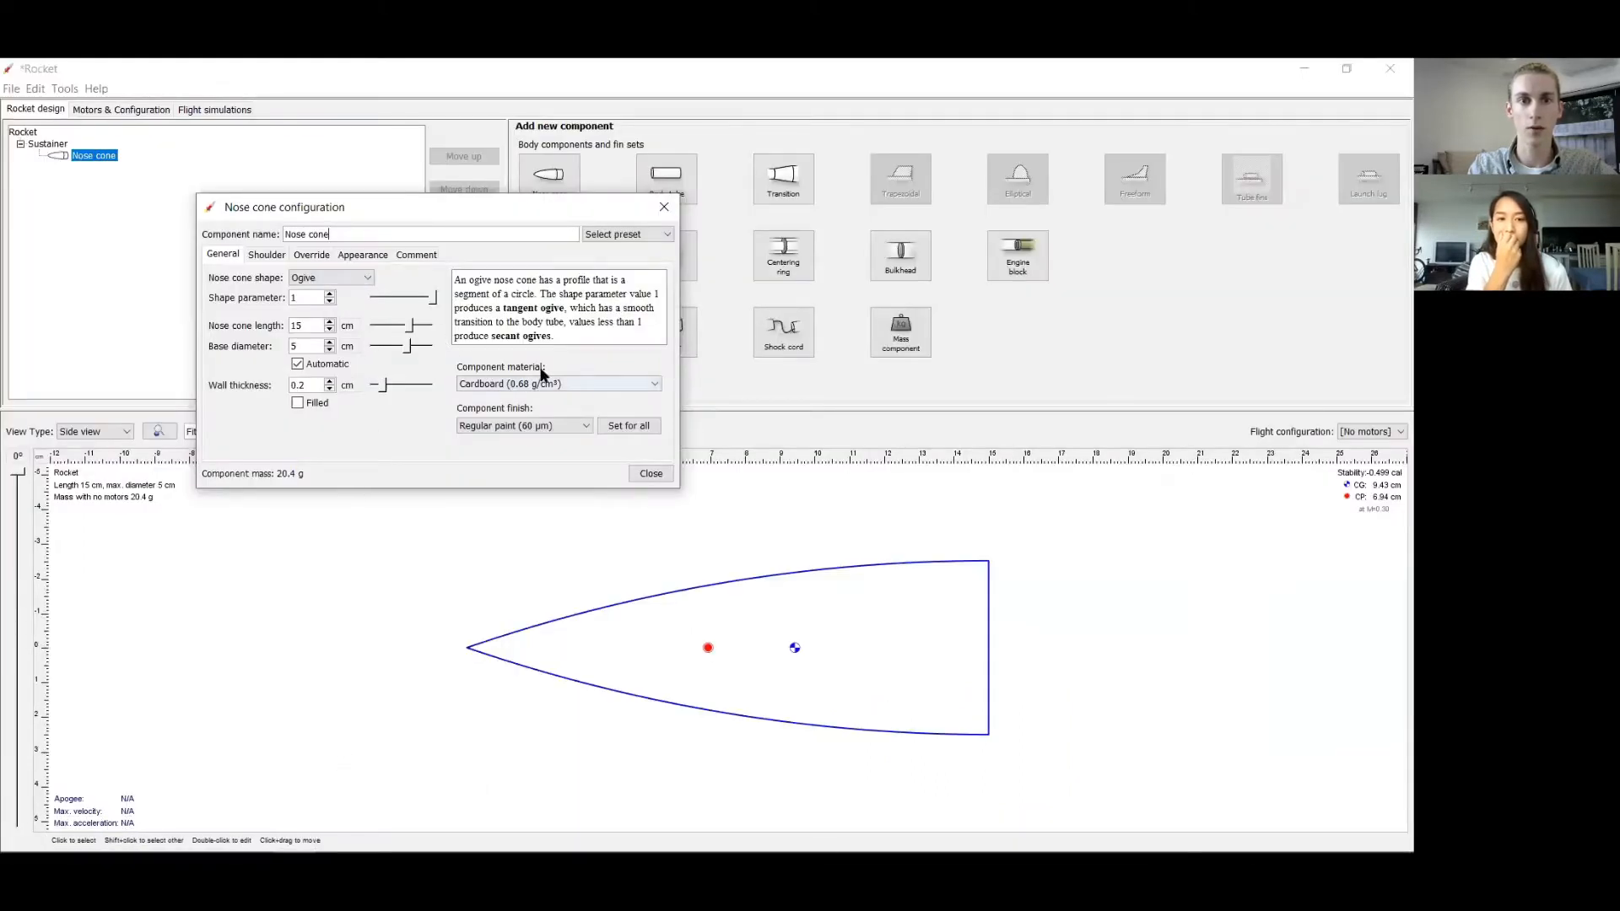
{"action": "left_click", "coordinate": [557, 385]}
{"action": "scroll", "coordinate": [540, 435], "scroll_direction": "down", "scroll_amount": 5}
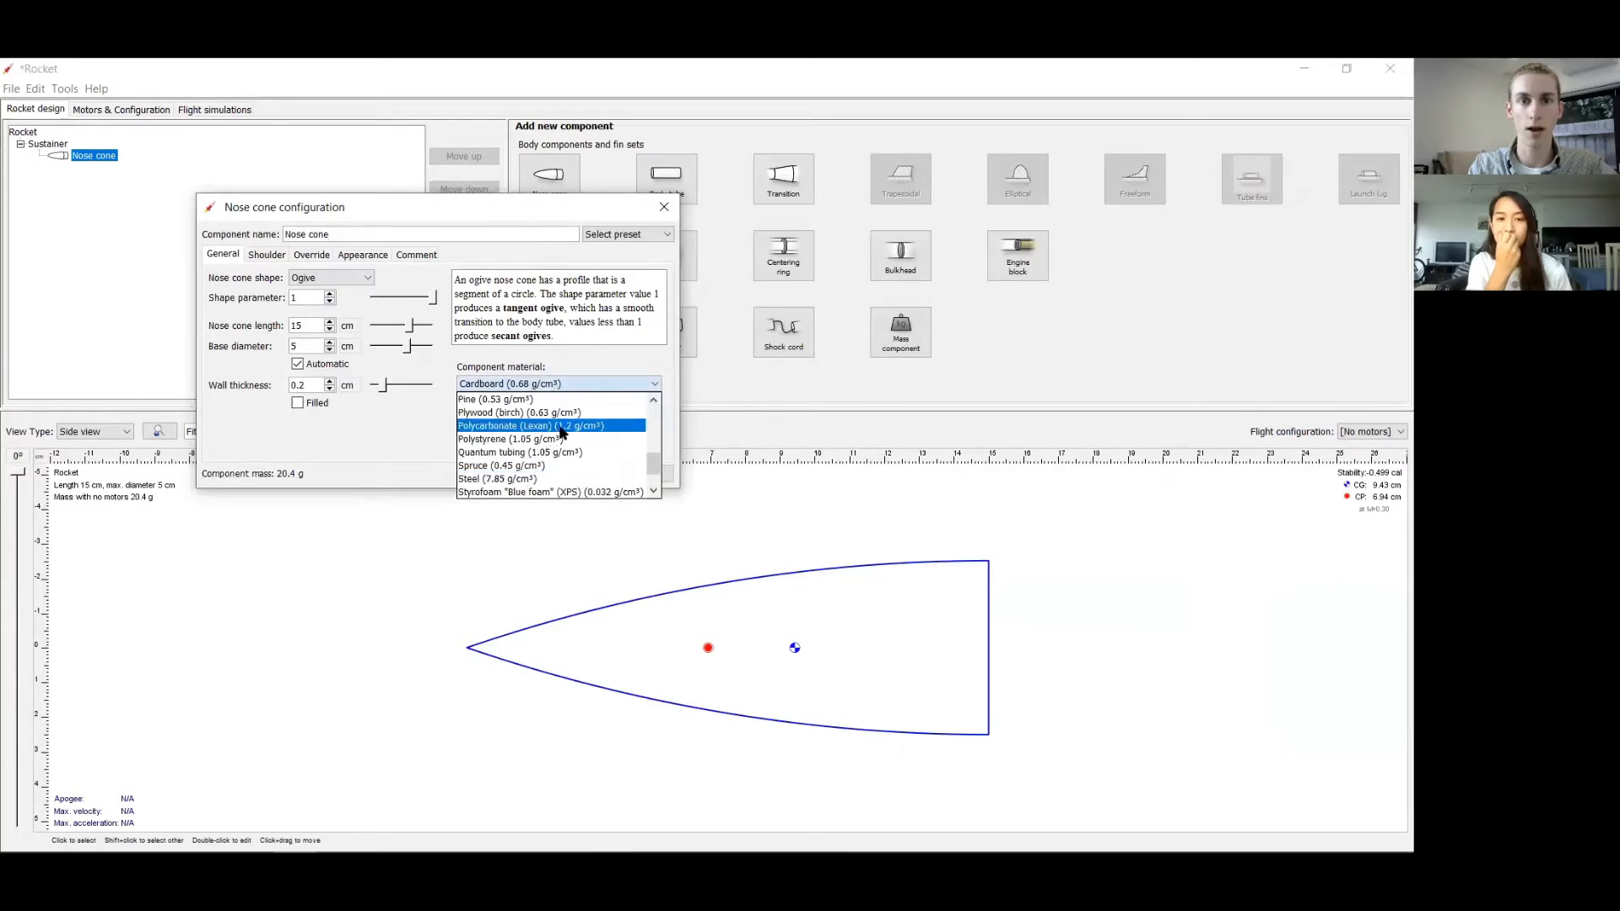
{"action": "left_click", "coordinate": [561, 432]}
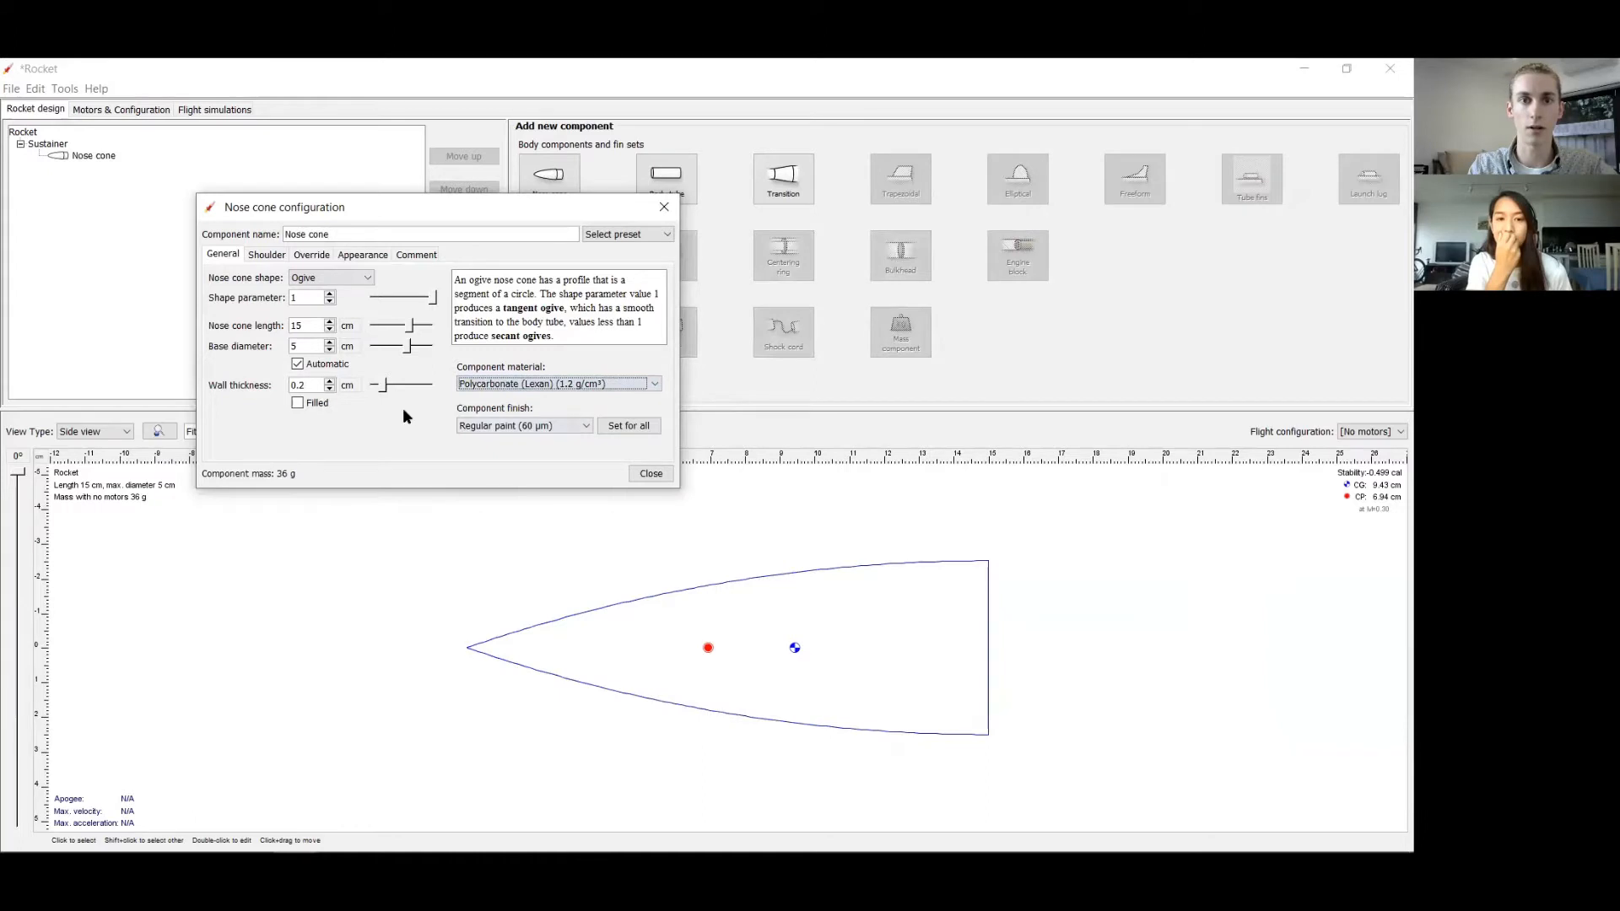
- Set the nose cone's component finish to Unfinished (150 μm) and close its configuration
{"action": "left_click", "coordinate": [564, 427]}
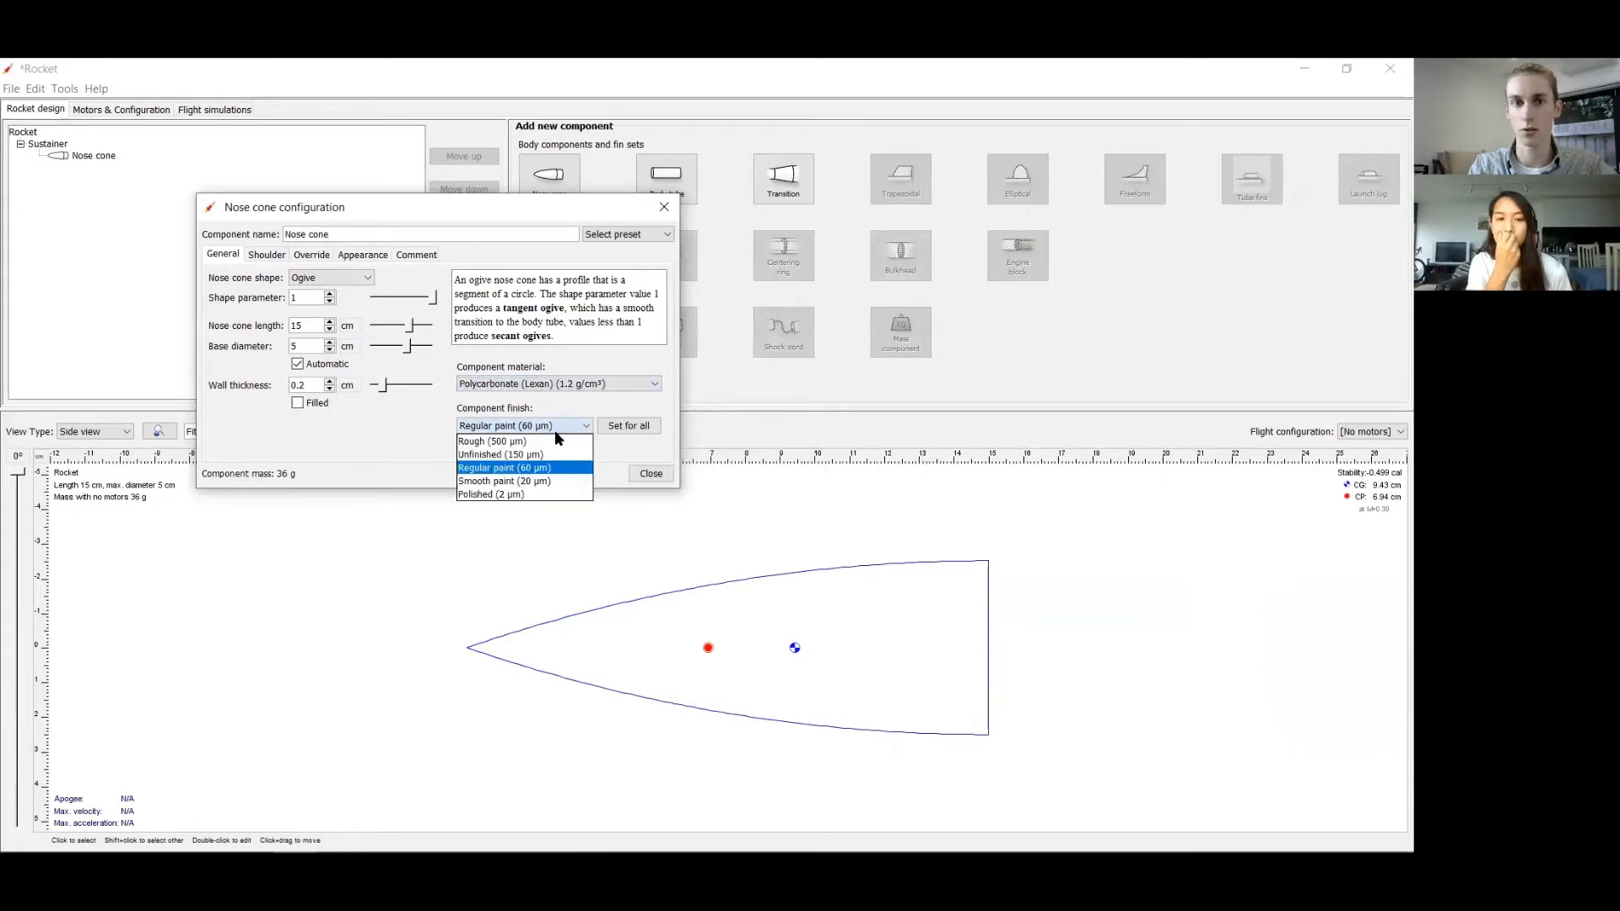
{"action": "left_click", "coordinate": [507, 454]}
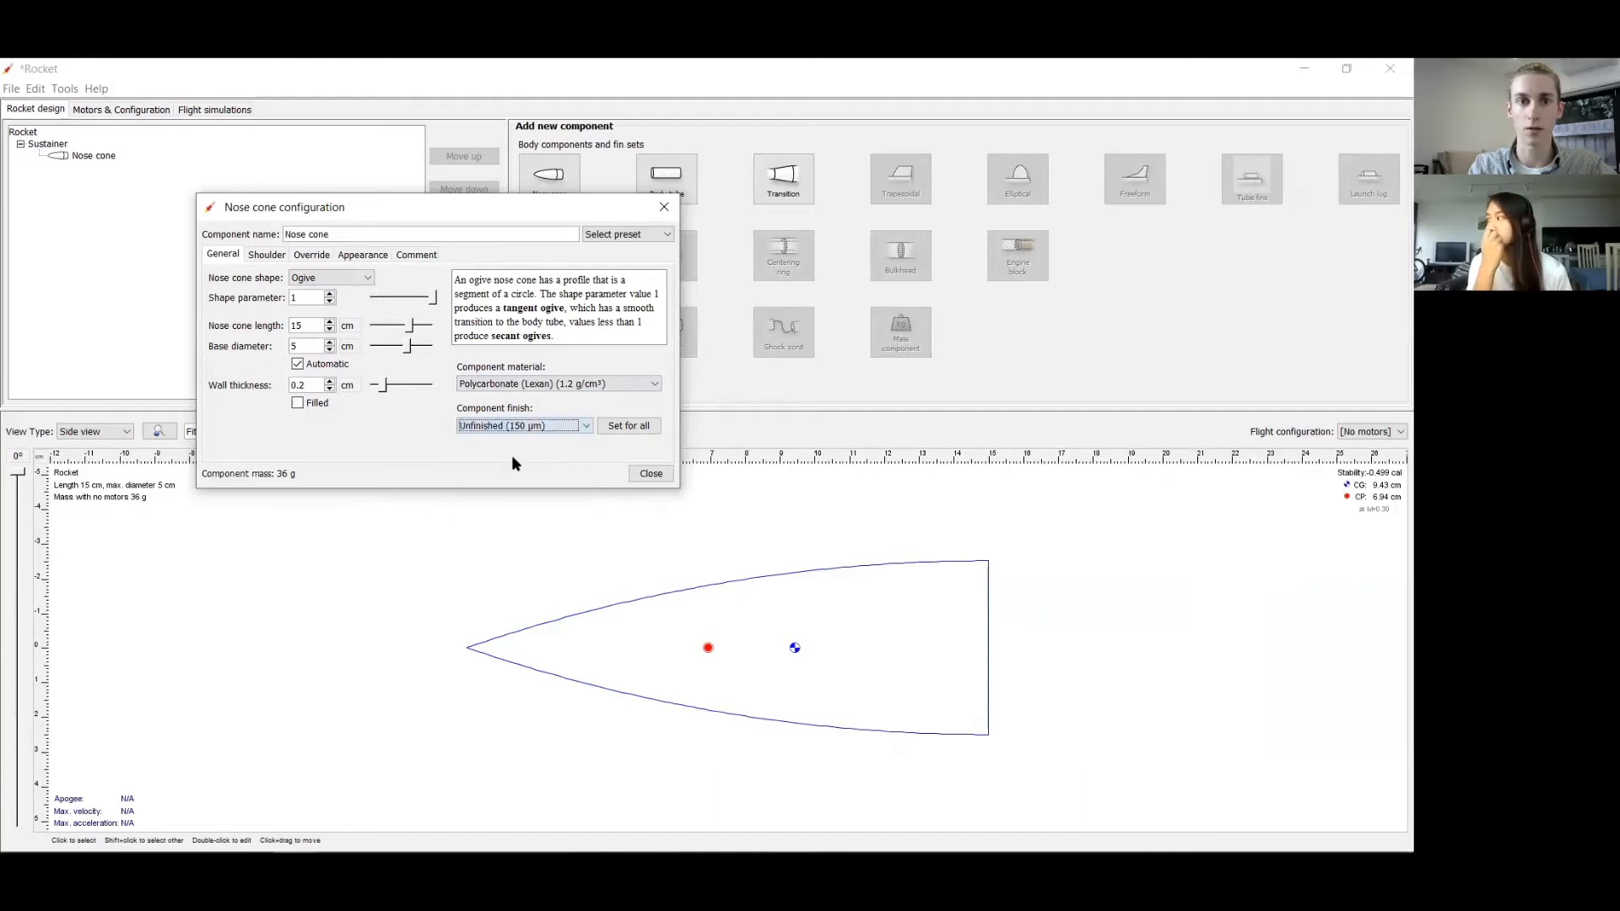
{"action": "left_click", "coordinate": [515, 426]}
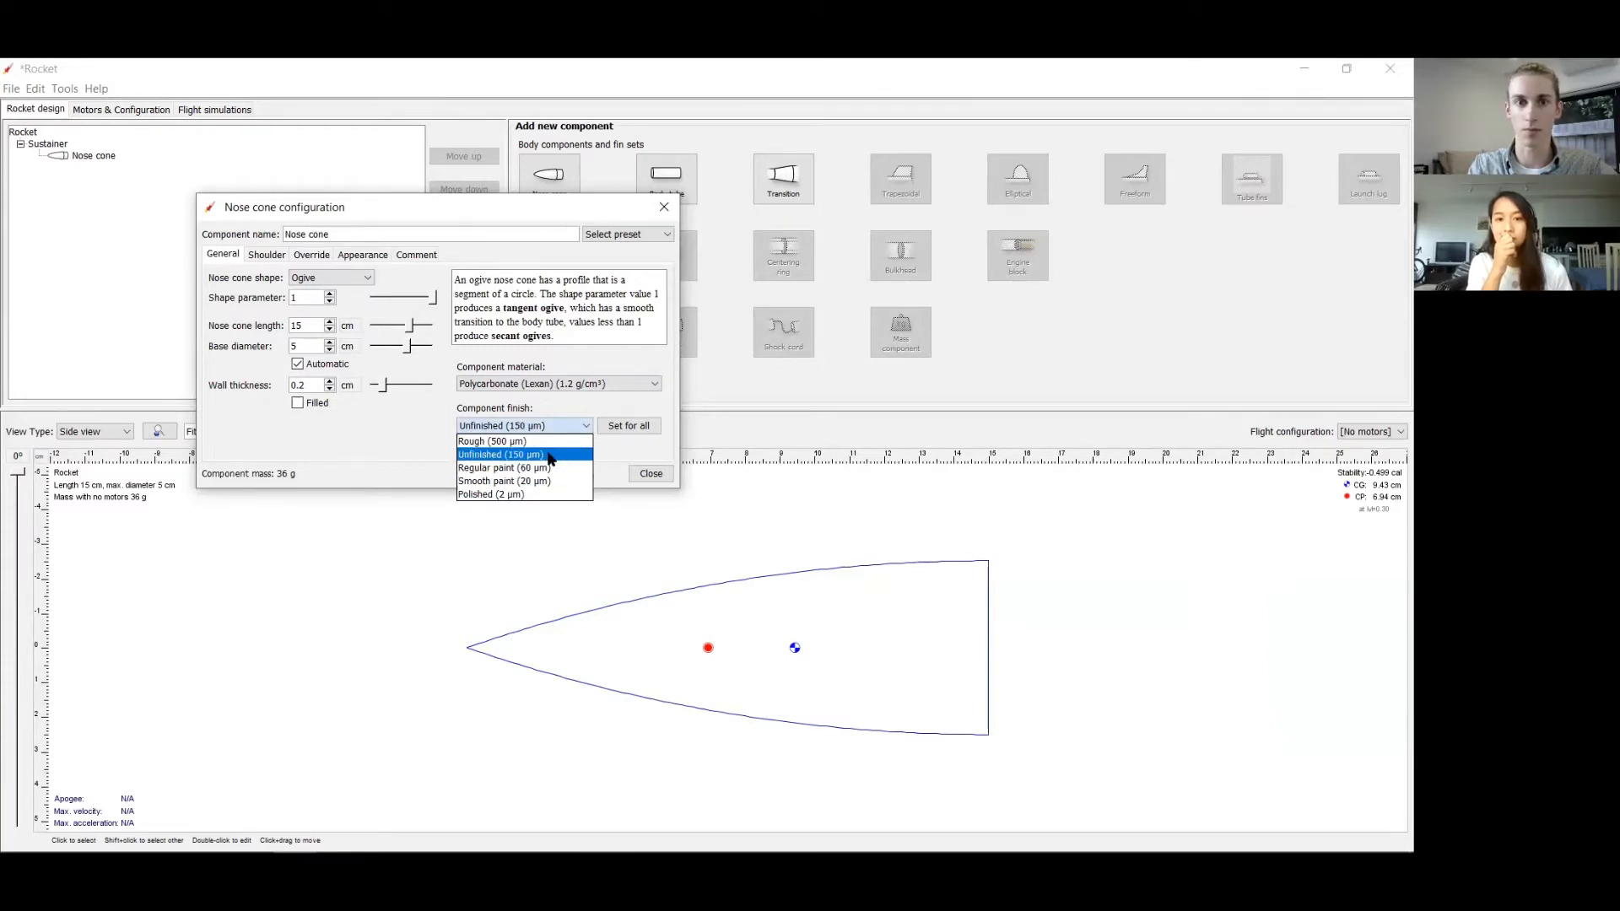
{"action": "left_click", "coordinate": [550, 458]}
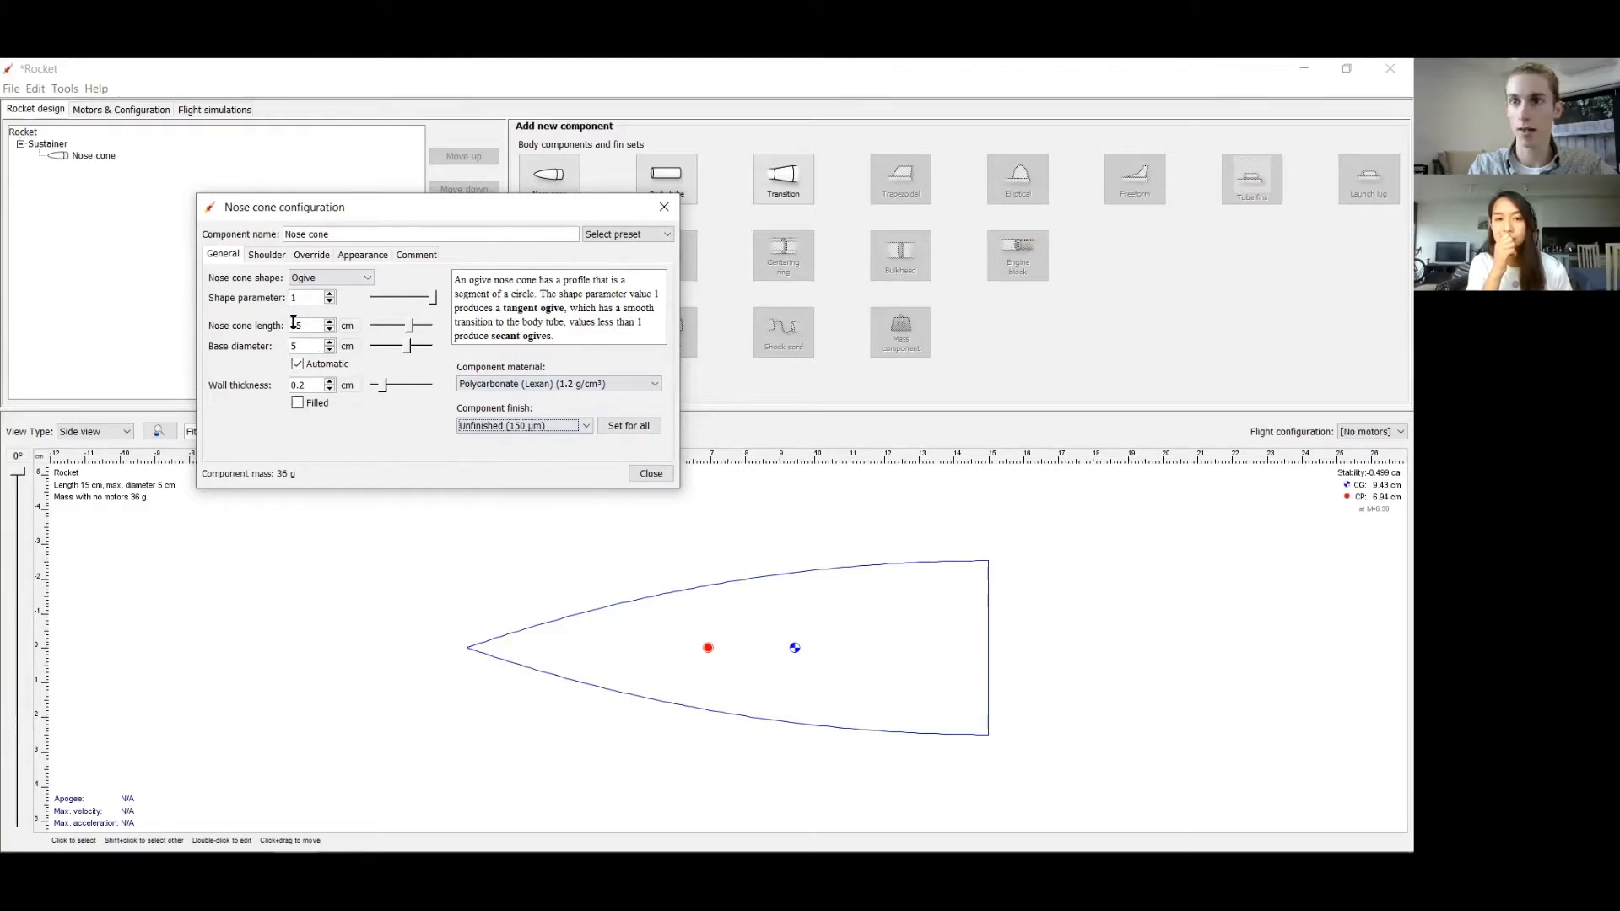
{"action": "left_click", "coordinate": [654, 474]}
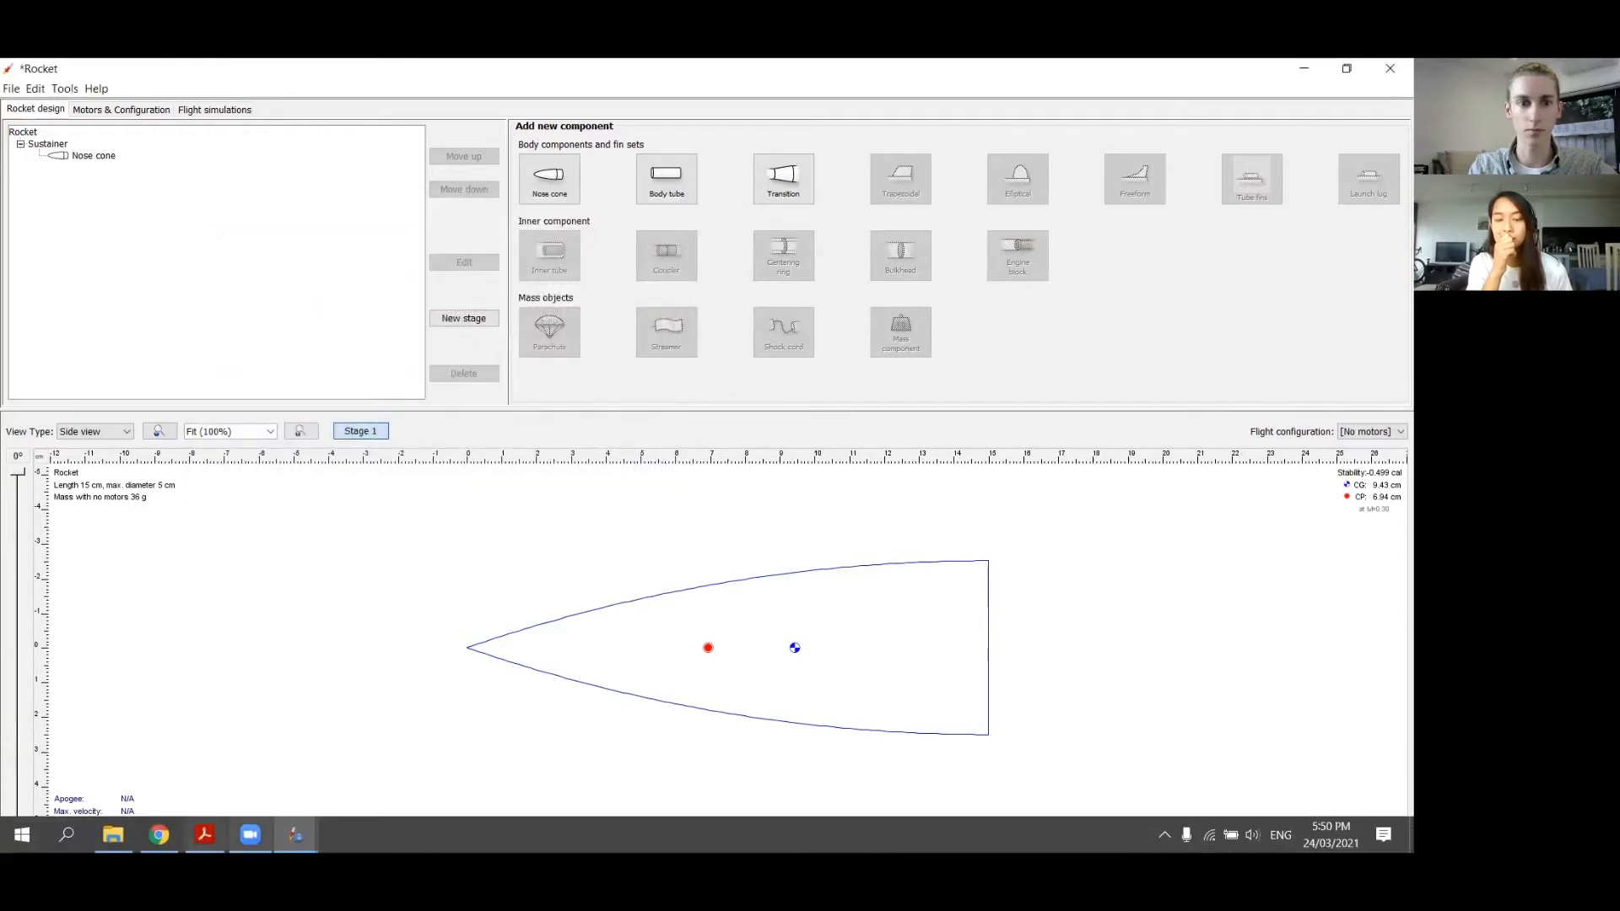
- Switch to the workshop PDF and read the Components Menu - Body and Fins slide
{"action": "left_click", "coordinate": [204, 848]}
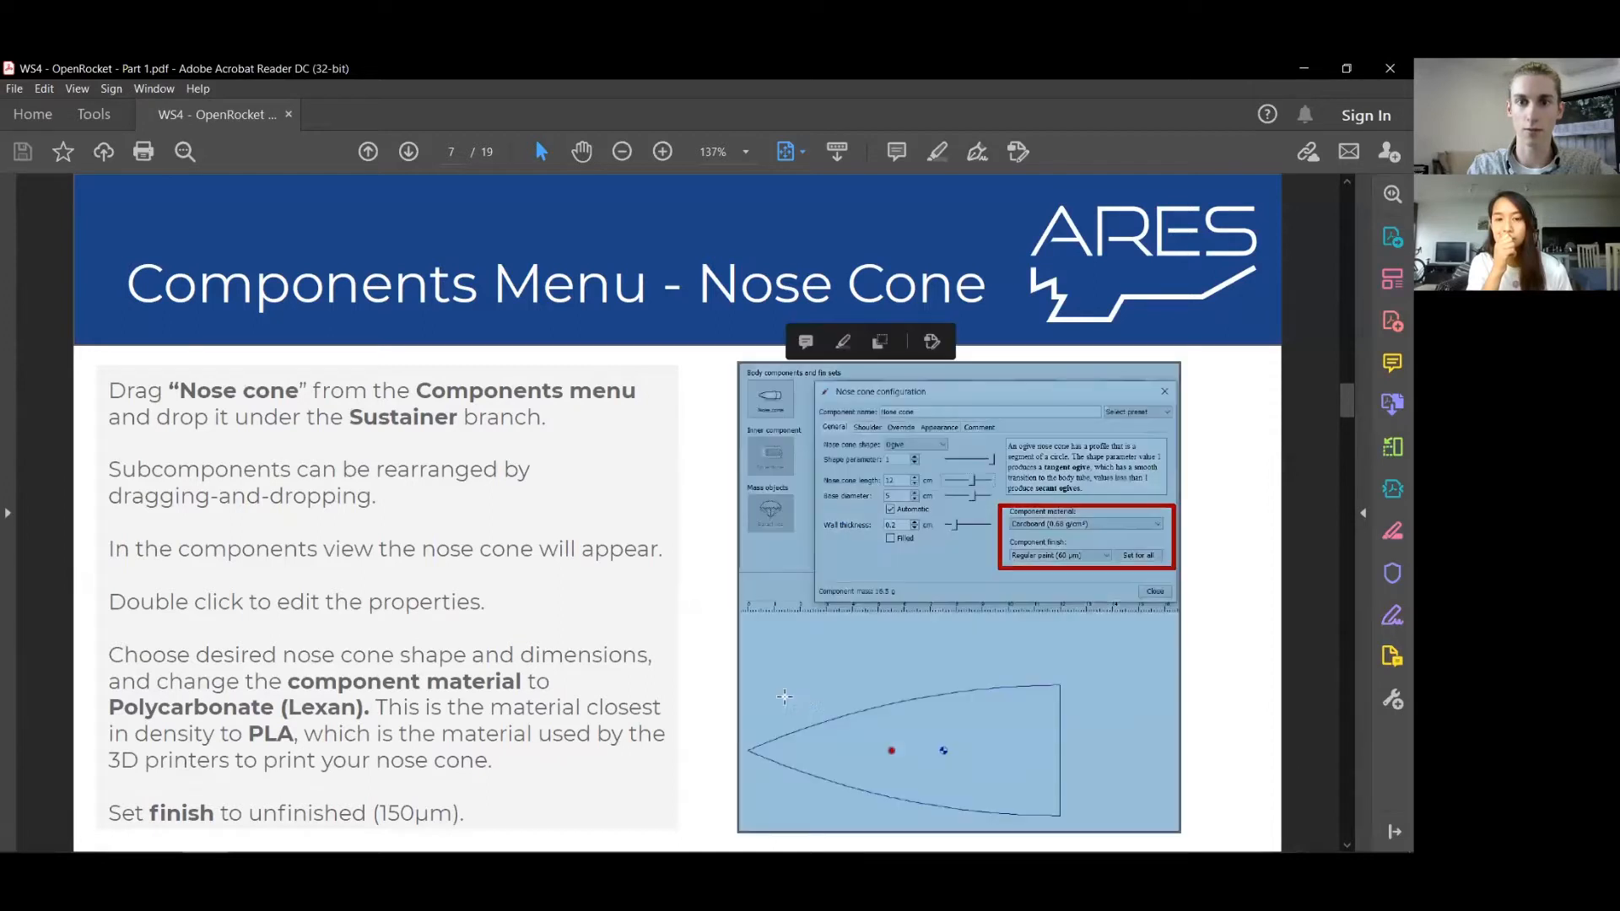
{"action": "scroll", "coordinate": [1291, 756], "scroll_direction": "down", "scroll_amount": 1}
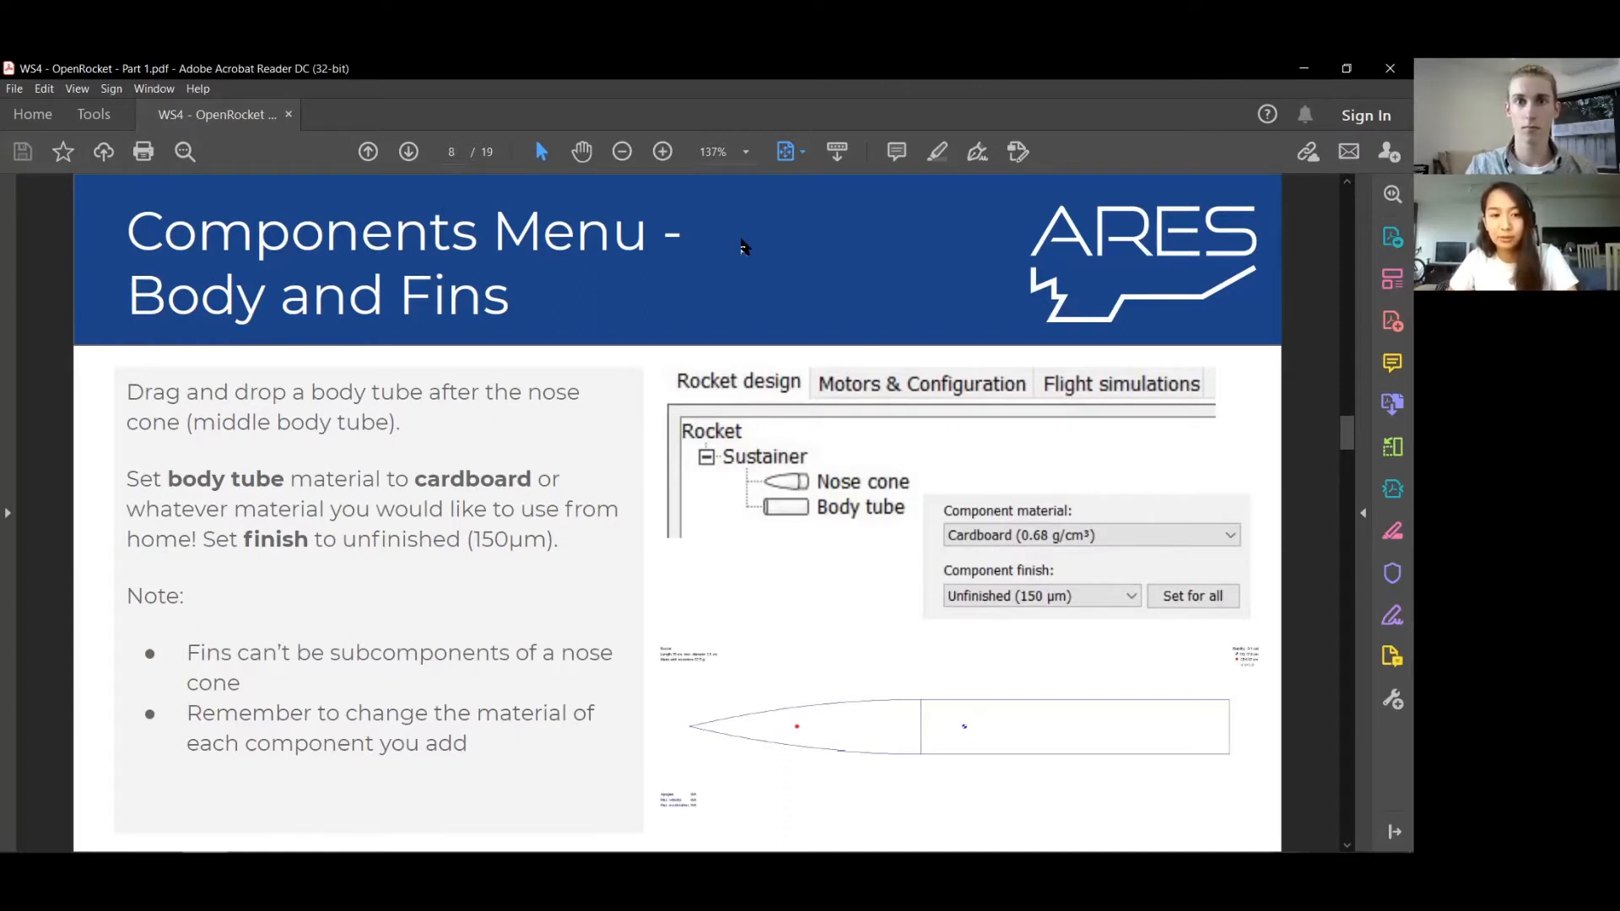
- Switch to OpenRocket, add a body tube after the nose cone and delete the duplicate body tube
{"action": "mouse_move", "coordinate": [296, 837]}
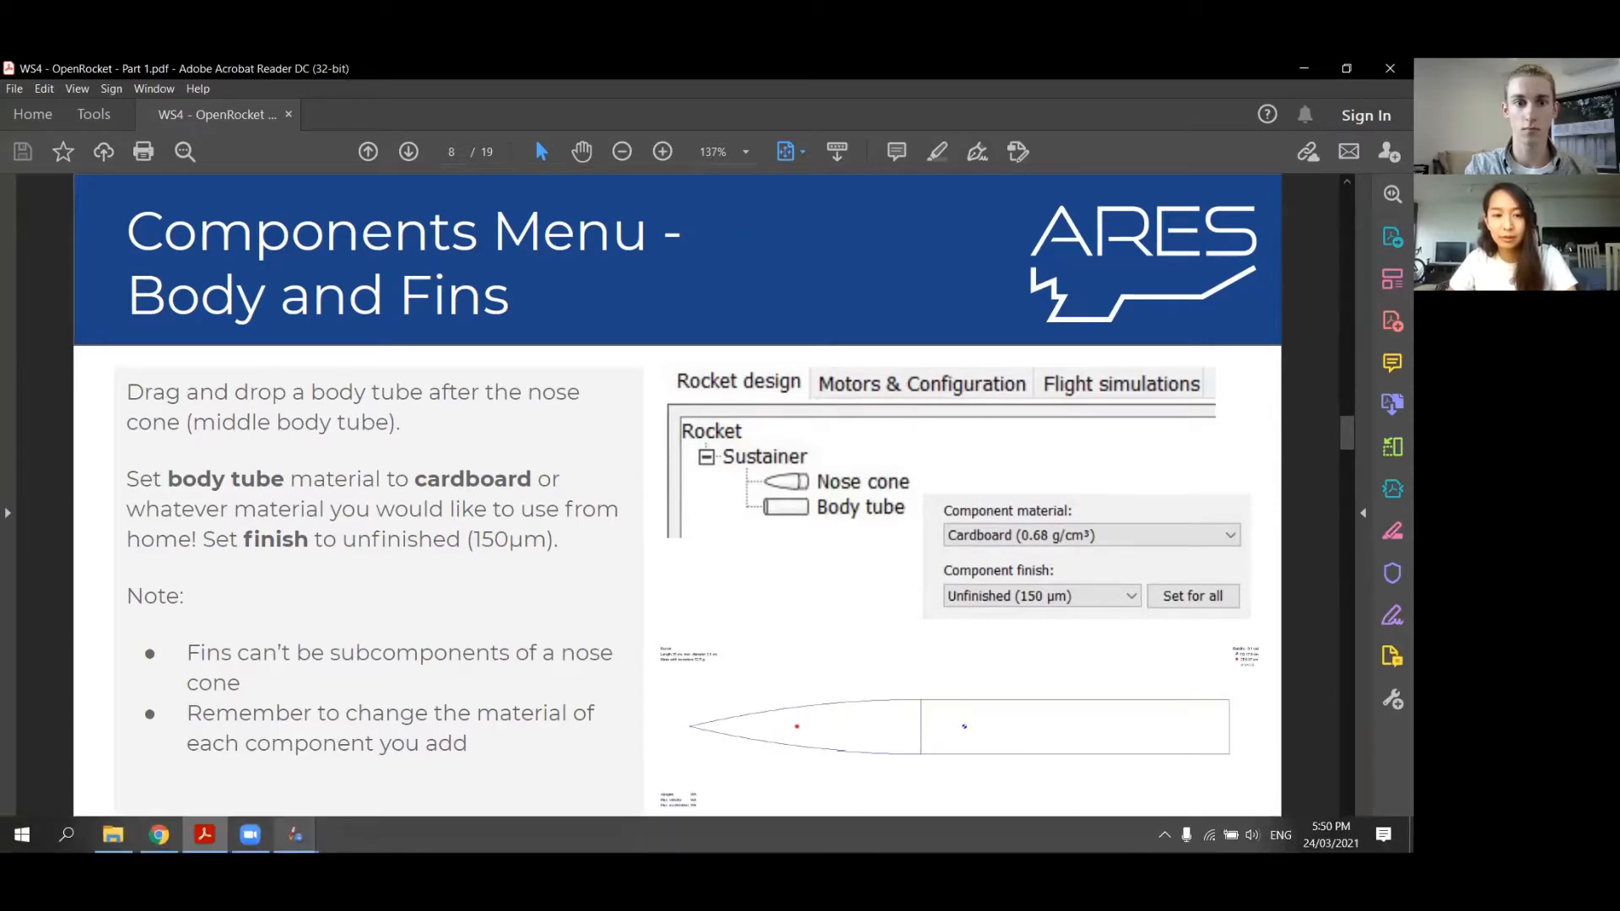
{"action": "left_click", "coordinate": [402, 742]}
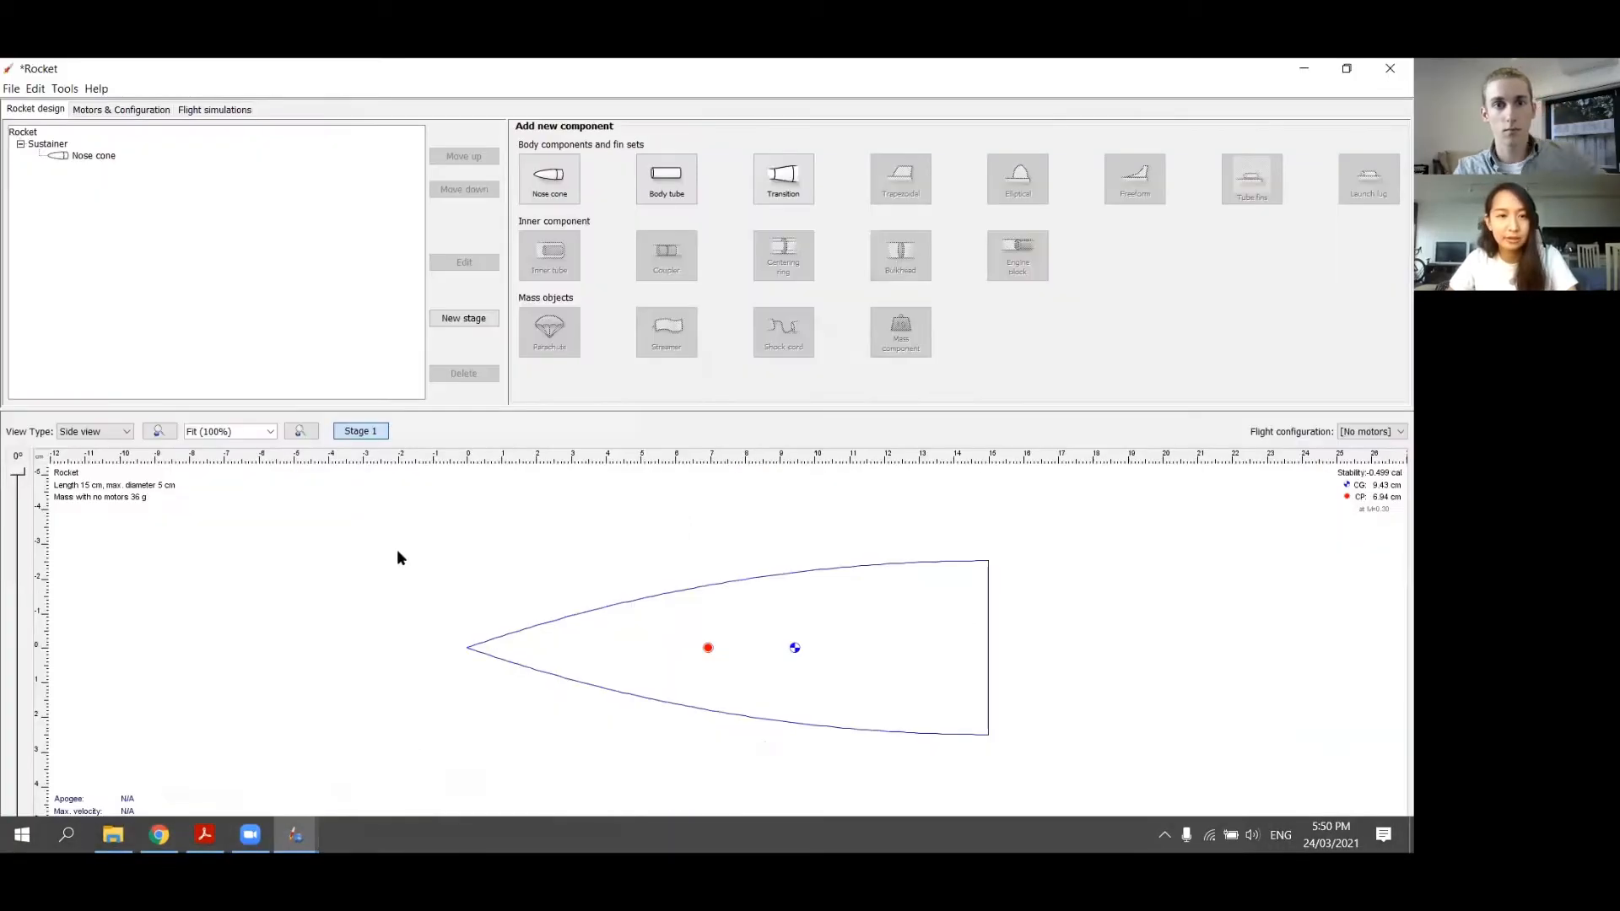
{"action": "double_click", "coordinate": [666, 177]}
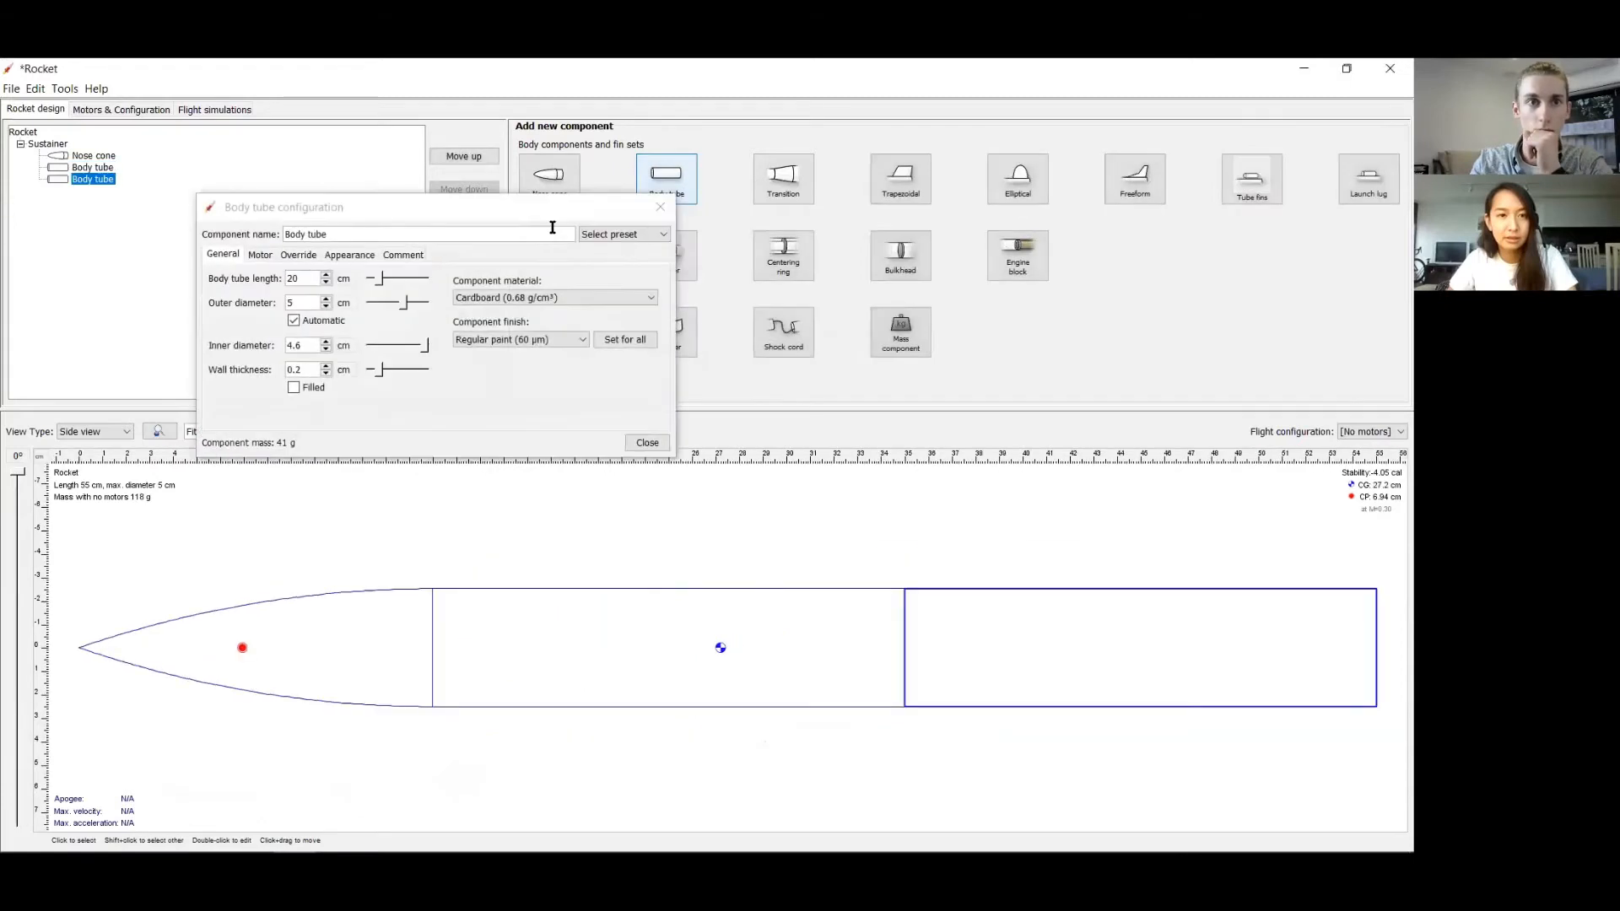
{"action": "left_click", "coordinate": [661, 206]}
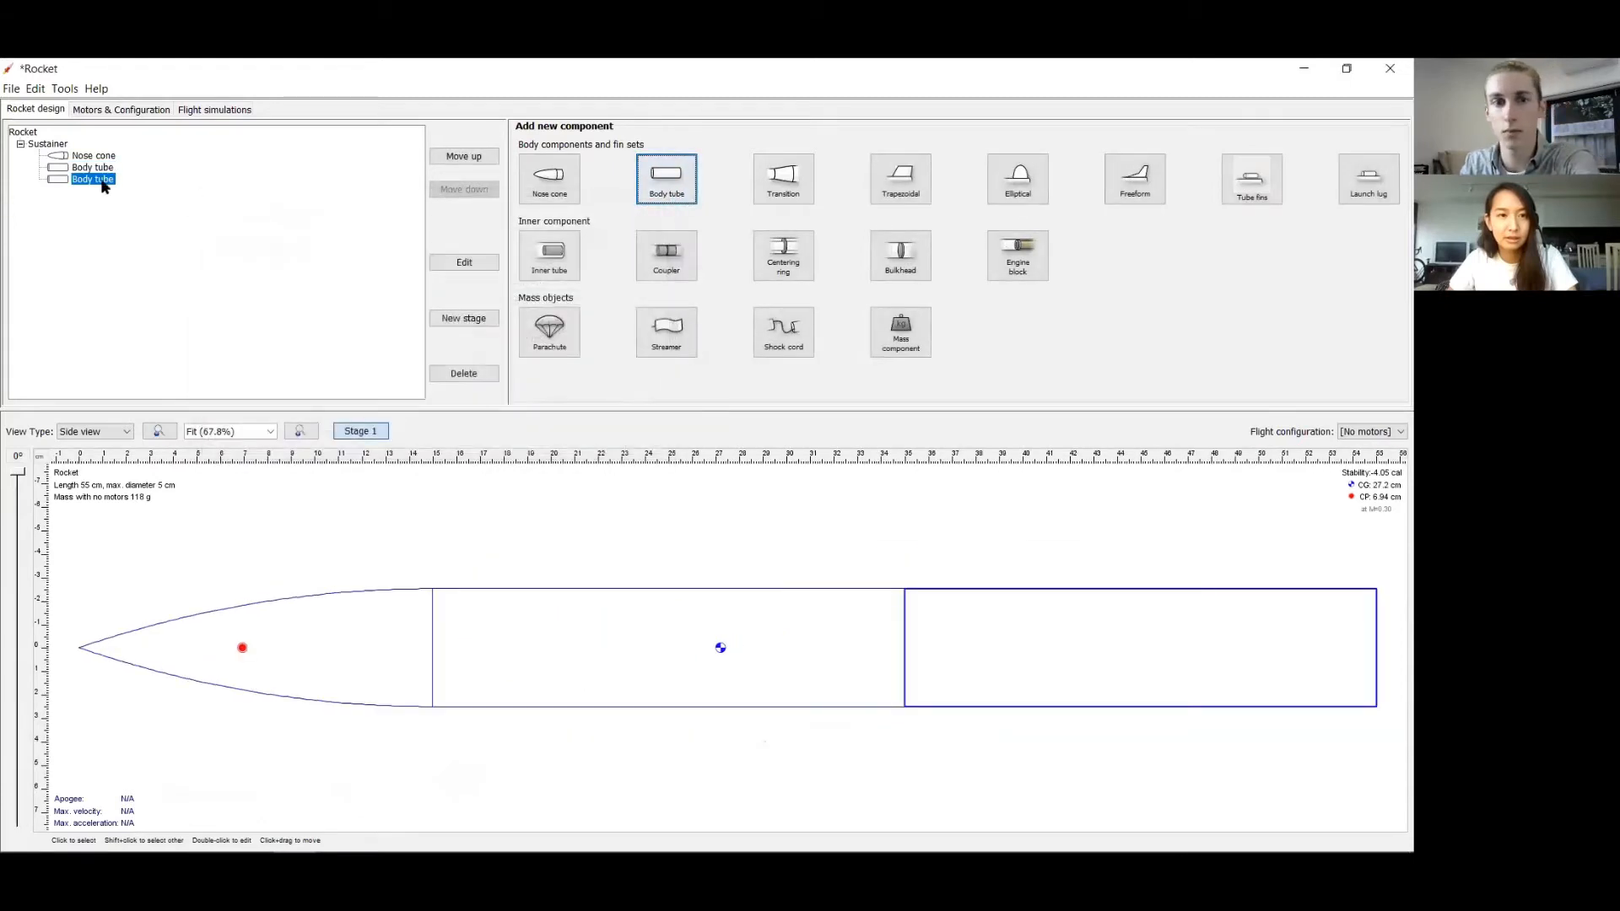
{"action": "key", "text": "Delete"}
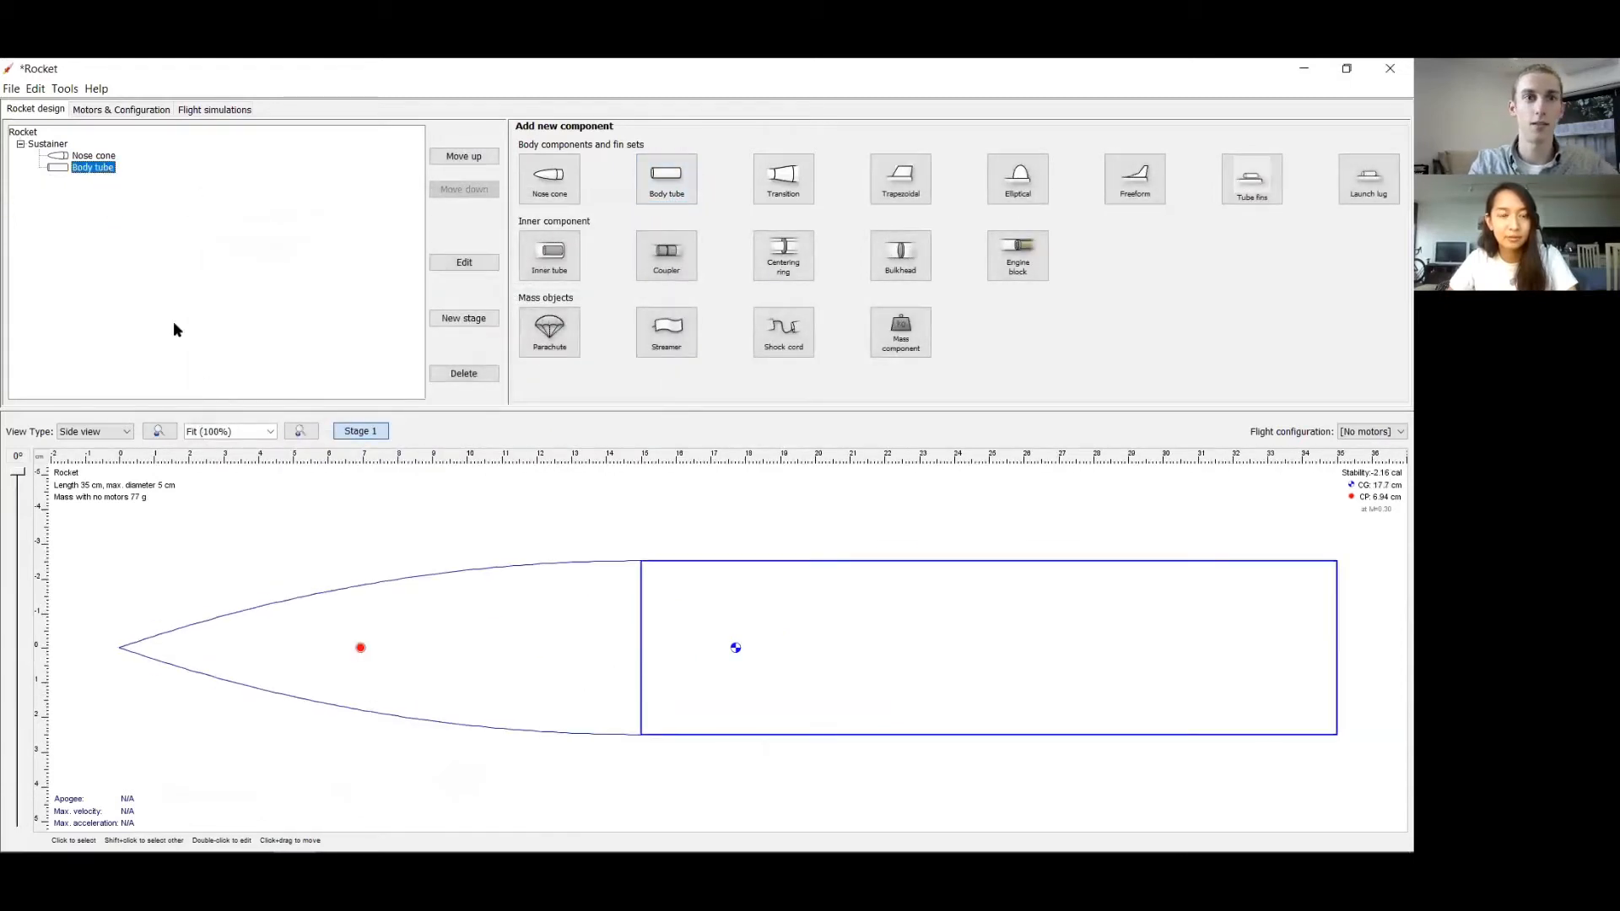
- Set the body tube's component finish to Unfinished (150 μm) and close its configuration
{"action": "double_click", "coordinate": [97, 168]}
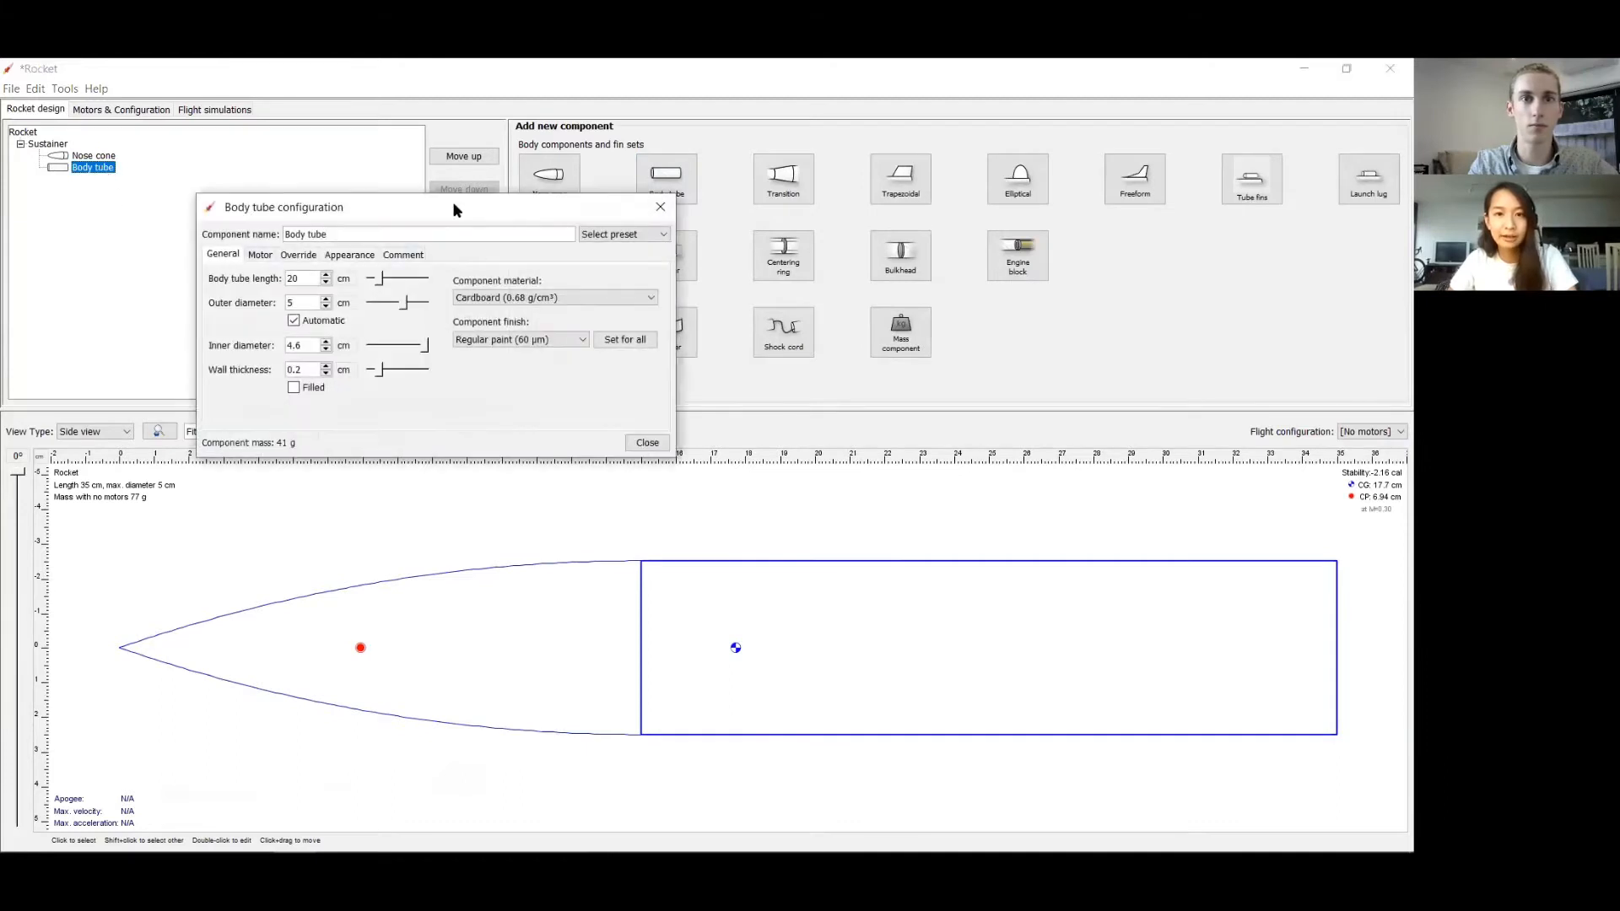
{"action": "left_click_drag", "start_coordinate": [464, 208], "coordinate": [911, 279]}
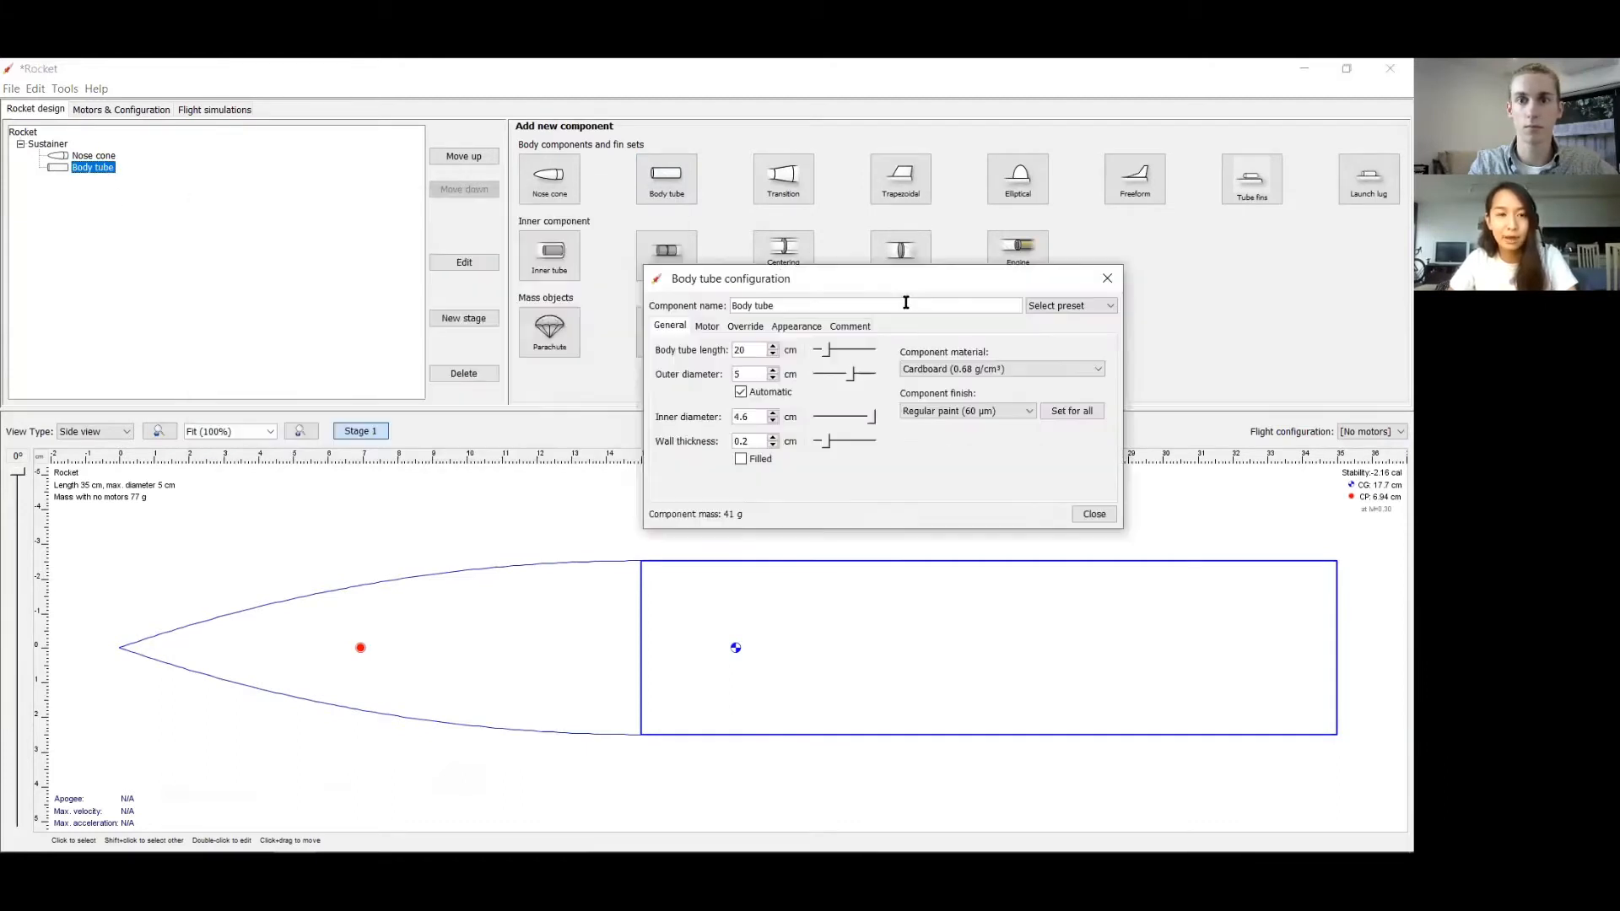
{"action": "left_click", "coordinate": [948, 413]}
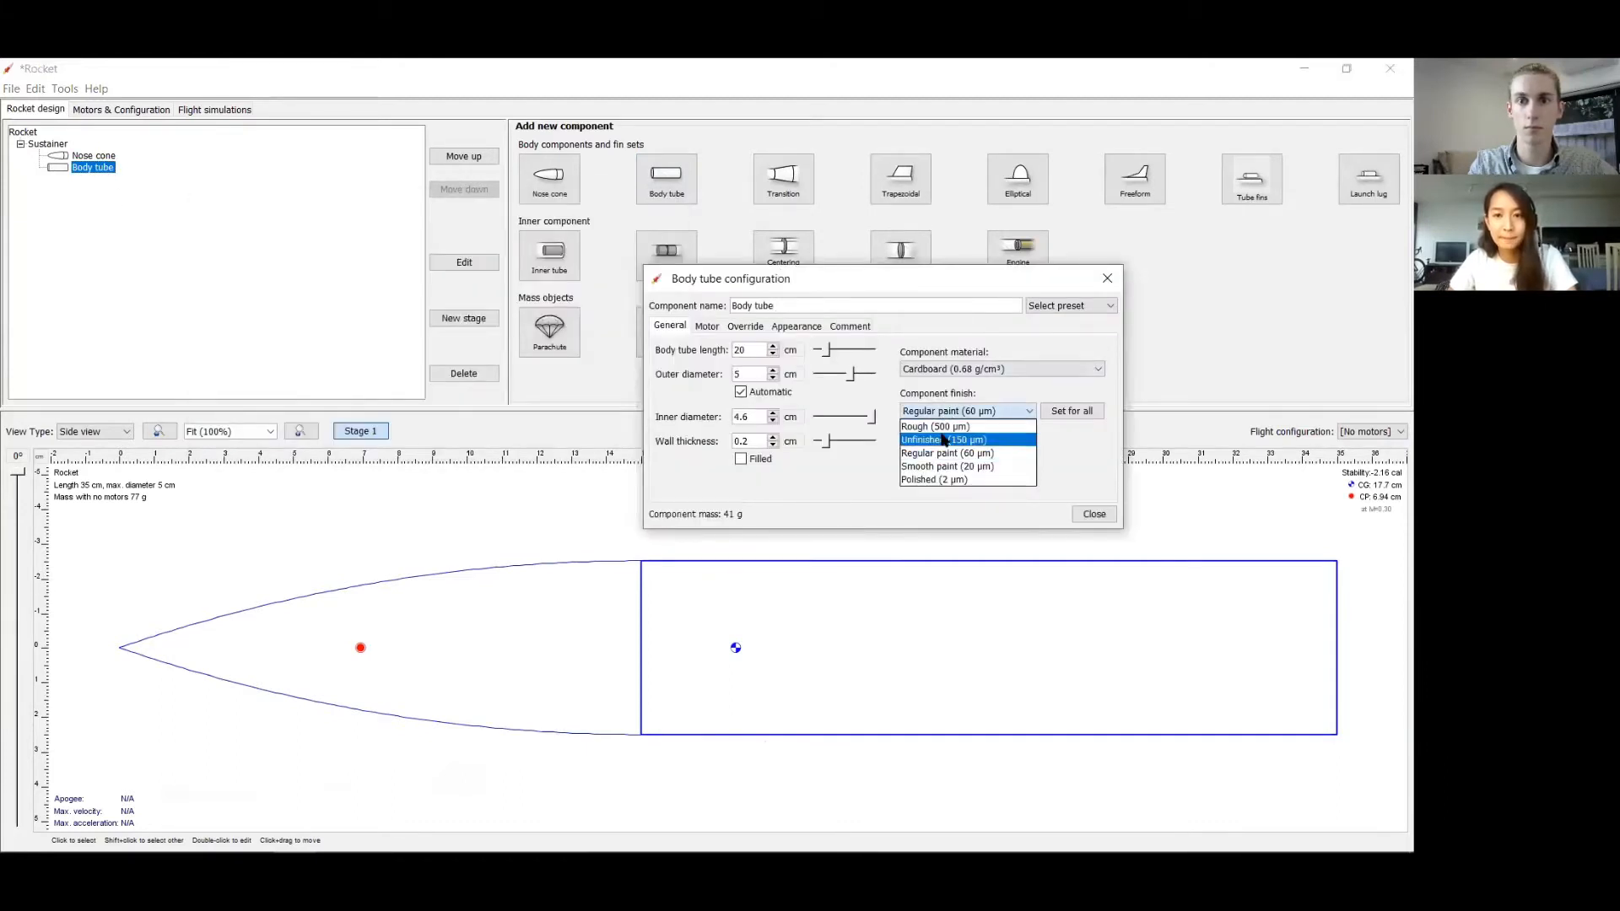
{"action": "left_click", "coordinate": [950, 439]}
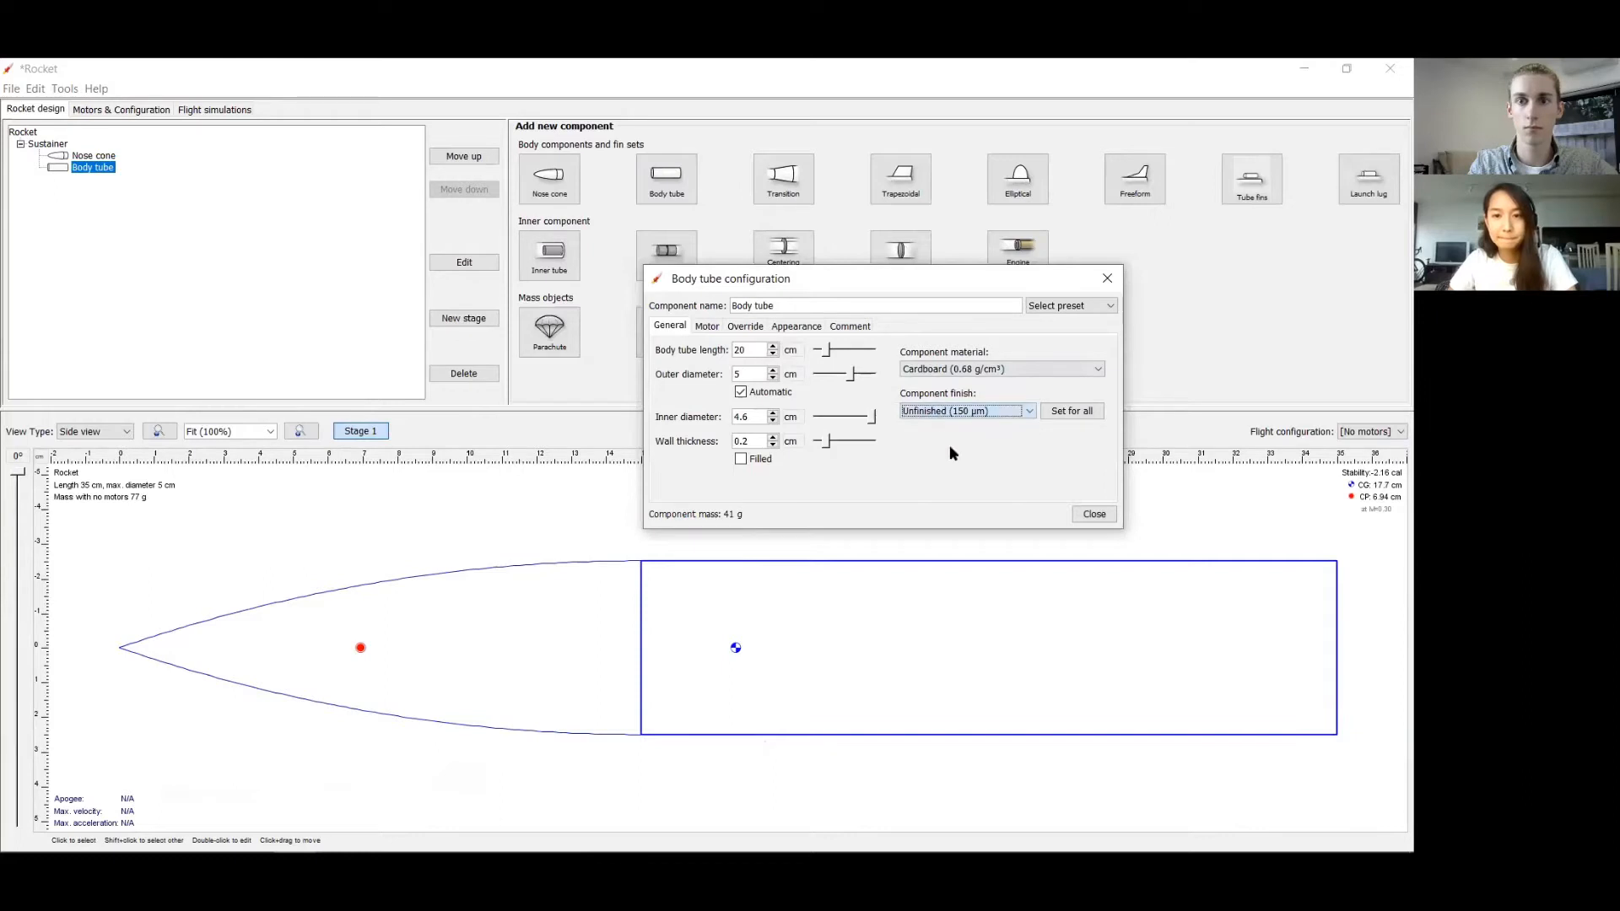
{"action": "left_click", "coordinate": [1095, 515]}
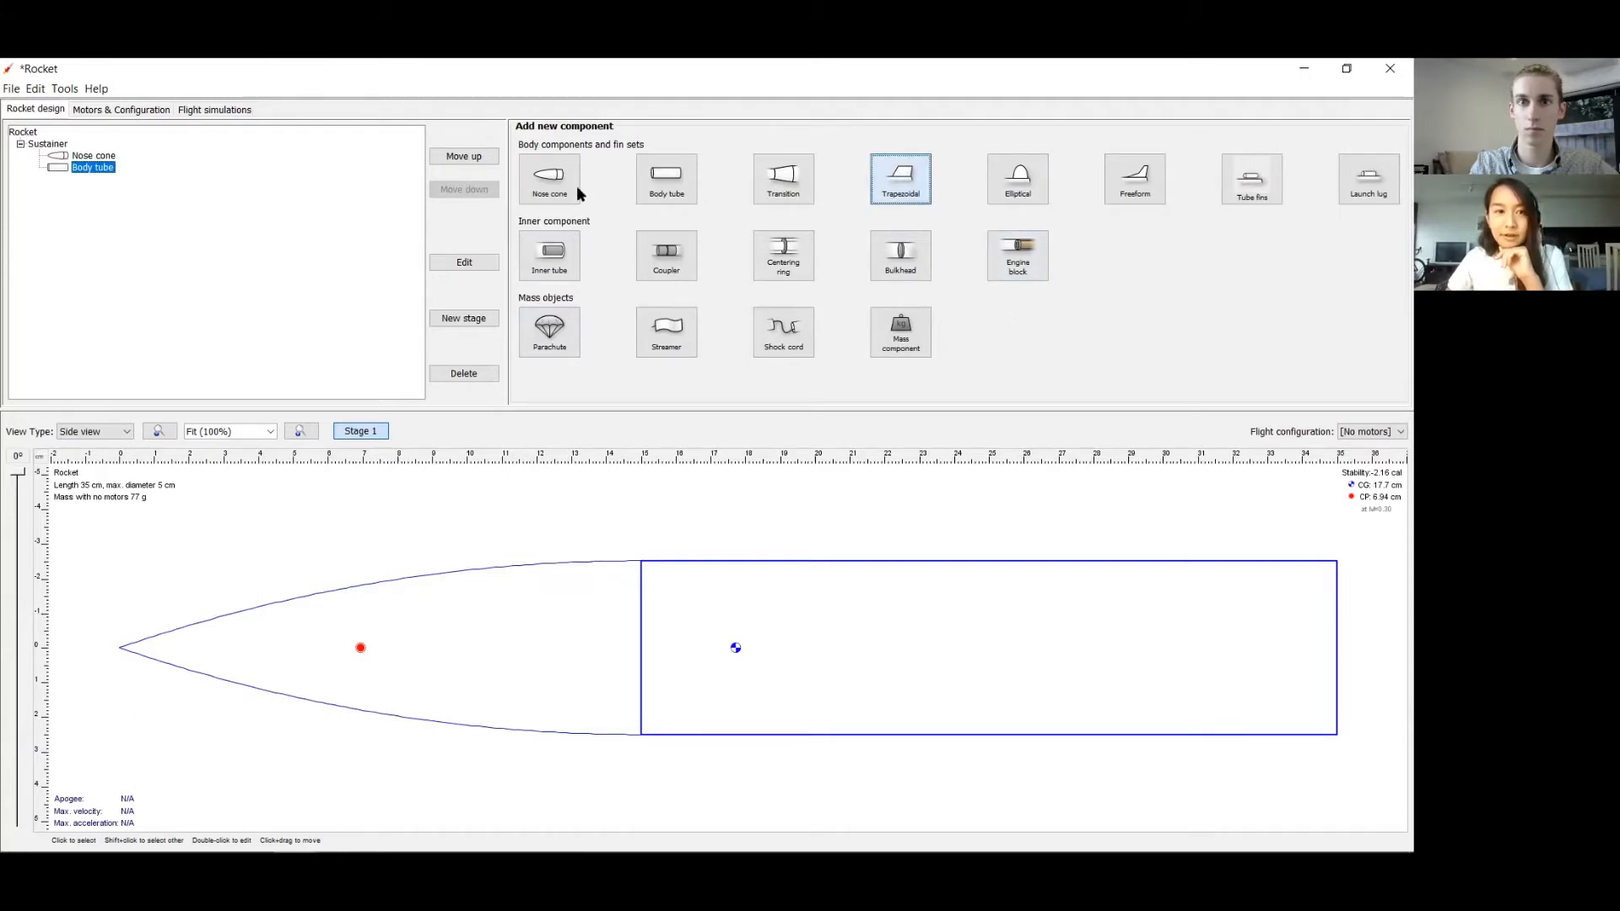
- Add a trapezoidal fin set to the body tube and move its configuration window clear of the fins
{"action": "left_click", "coordinate": [920, 201]}
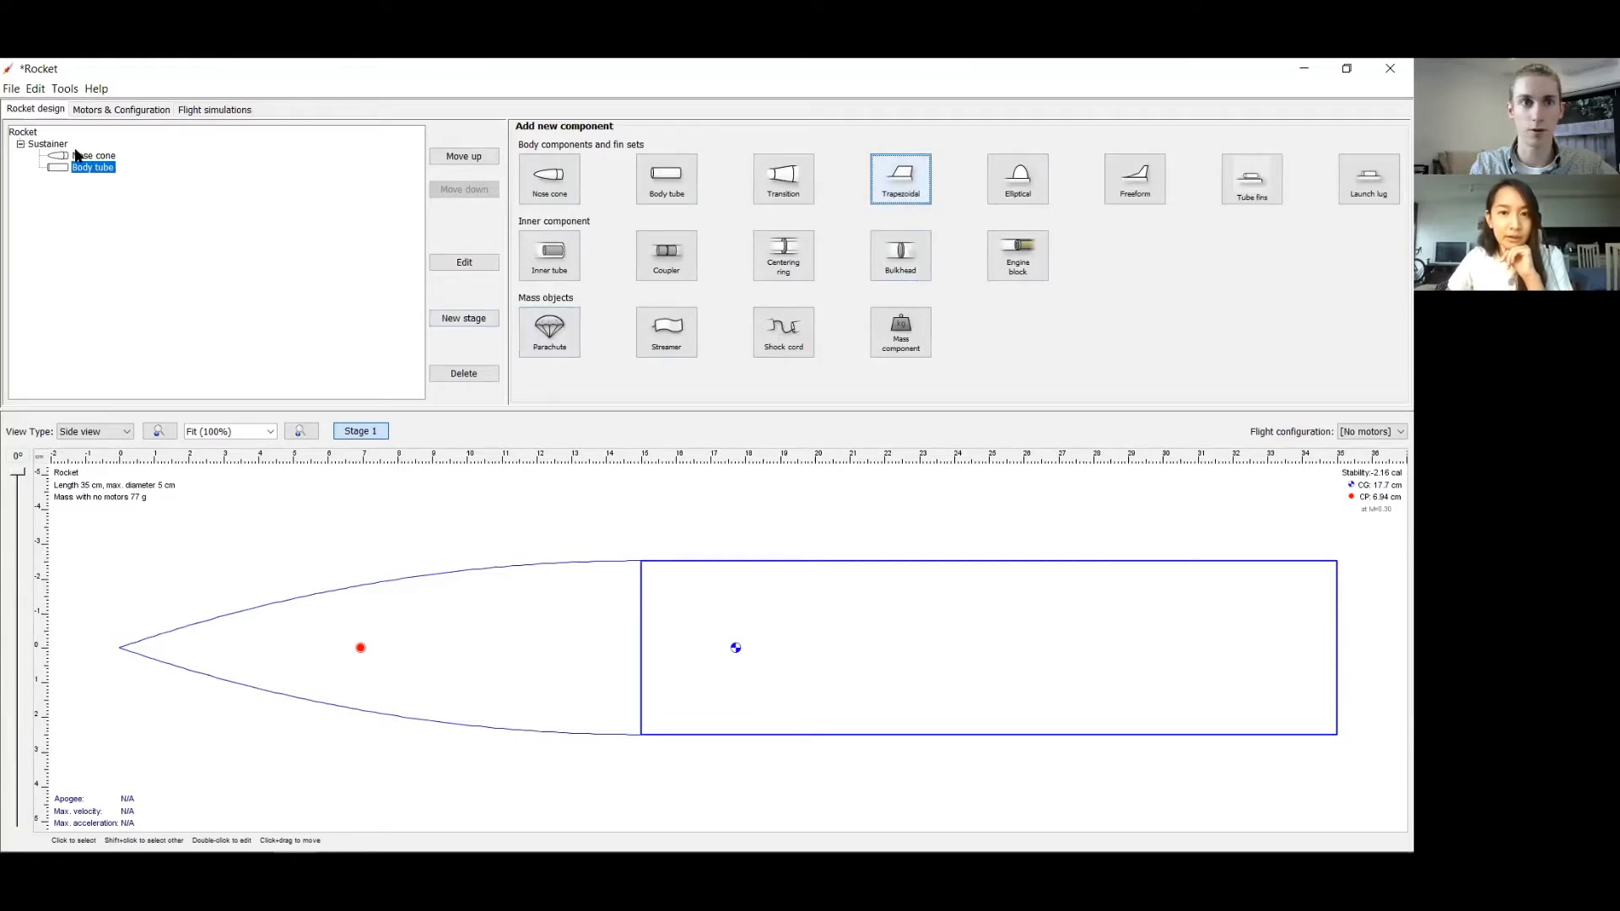
{"action": "left_click", "coordinate": [899, 185]}
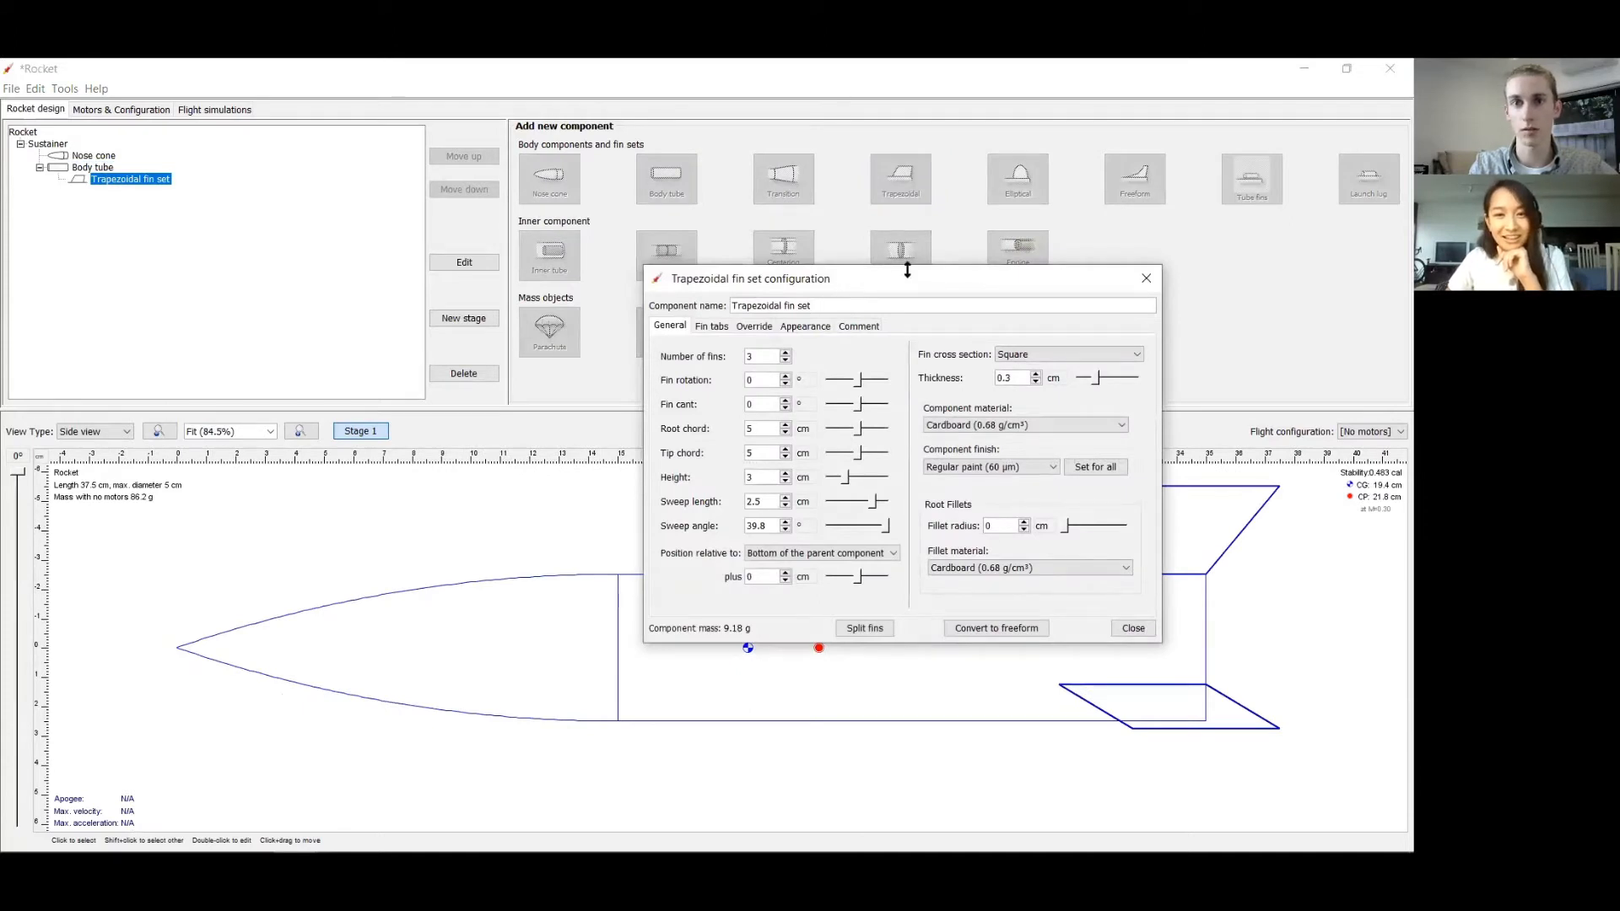
{"action": "left_click_drag", "start_coordinate": [882, 268], "coordinate": [629, 177]}
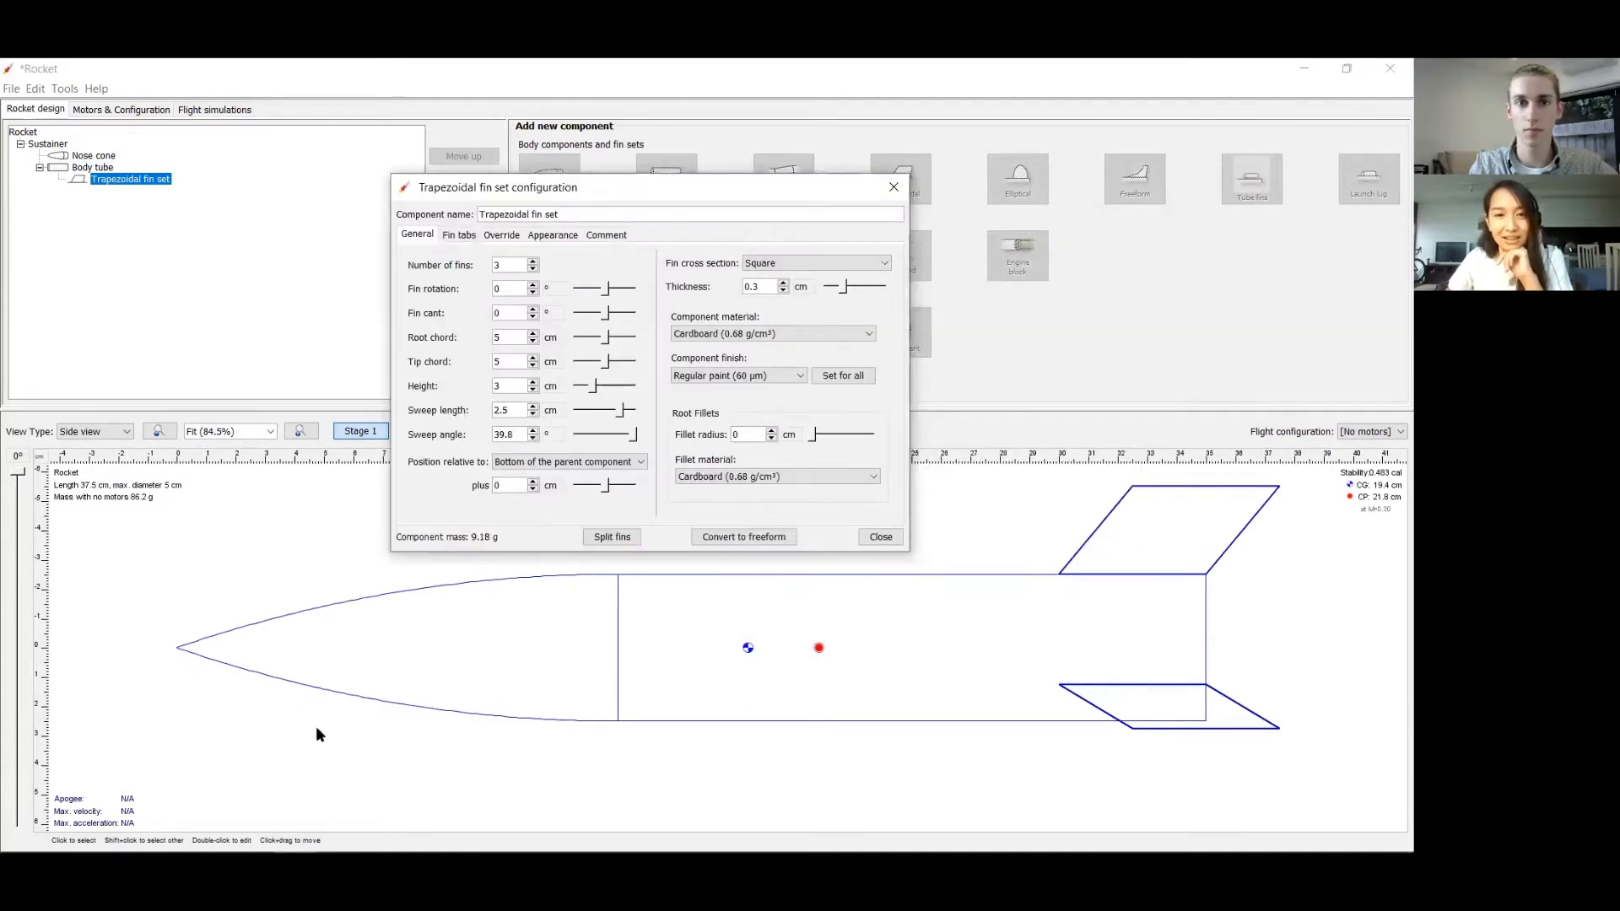
- Switch to the workshop PDF, read the slide on the rear body tube and trapezoidal fins, and return to the OpenRocket design
{"action": "left_click", "coordinate": [204, 834]}
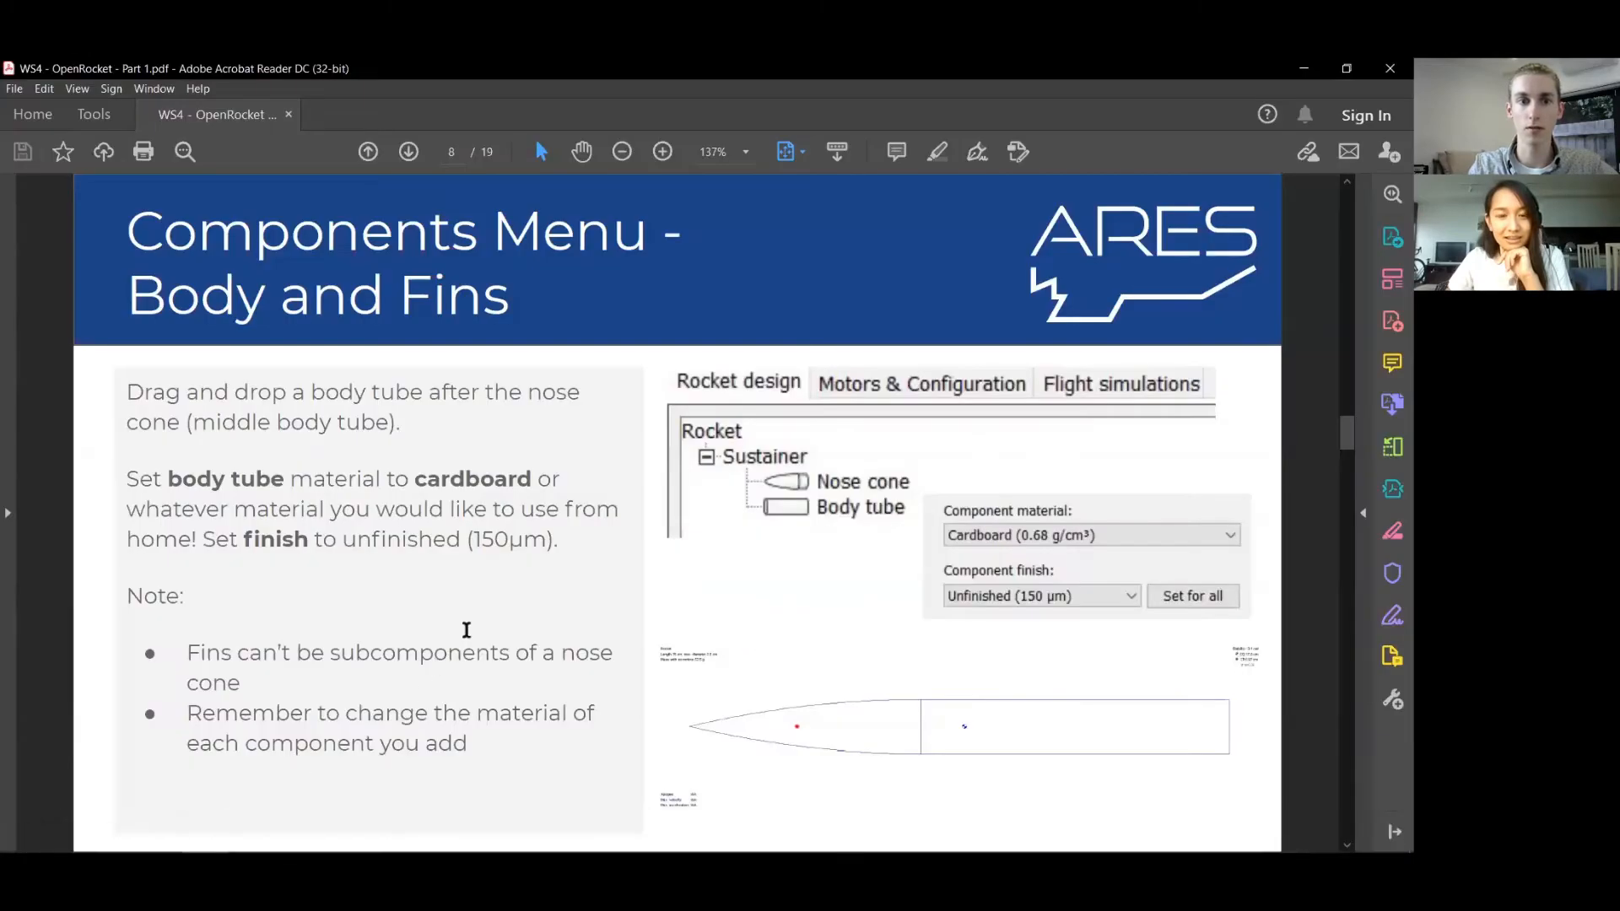
{"action": "scroll", "coordinate": [465, 630], "scroll_direction": "down", "scroll_amount": 1}
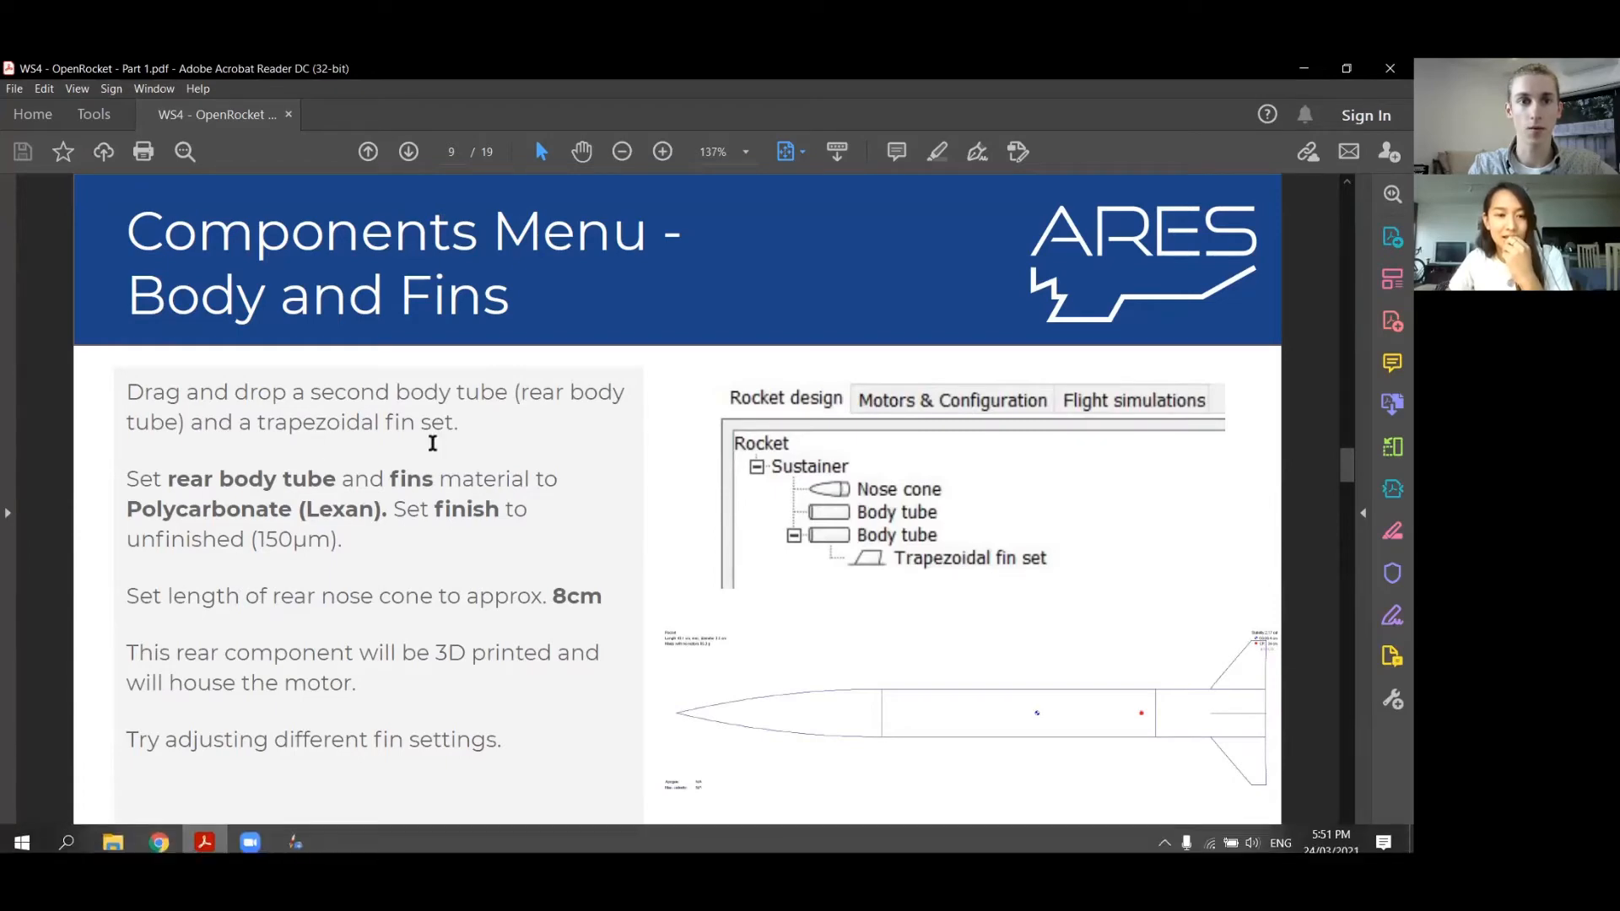
{"action": "triple_click", "coordinate": [456, 422]}
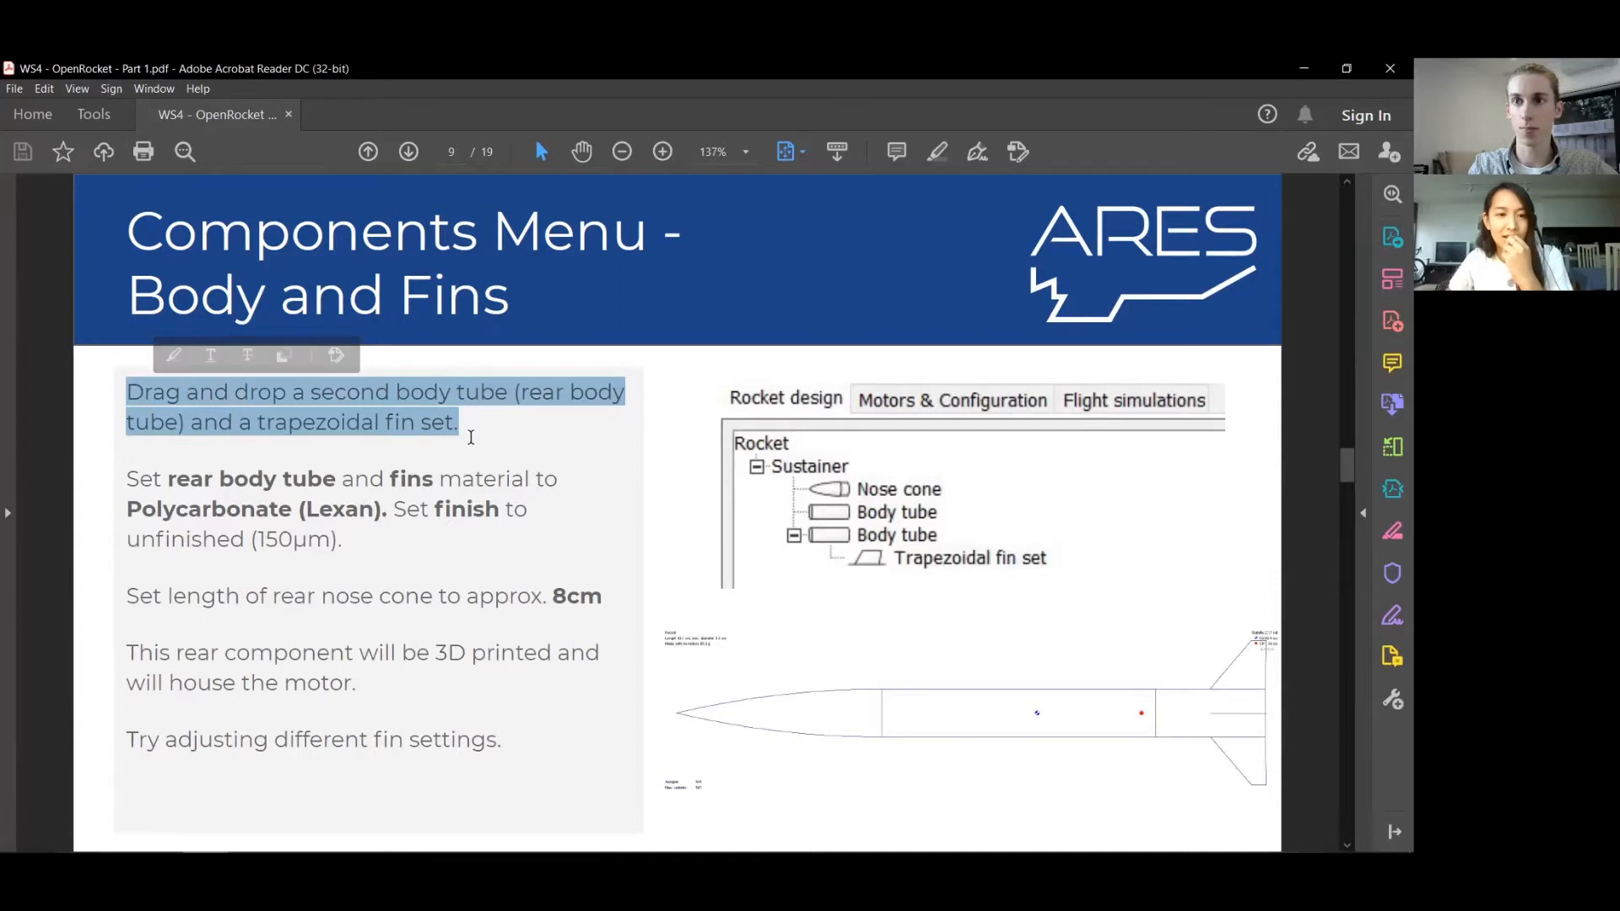
{"action": "left_click", "coordinate": [1220, 727]}
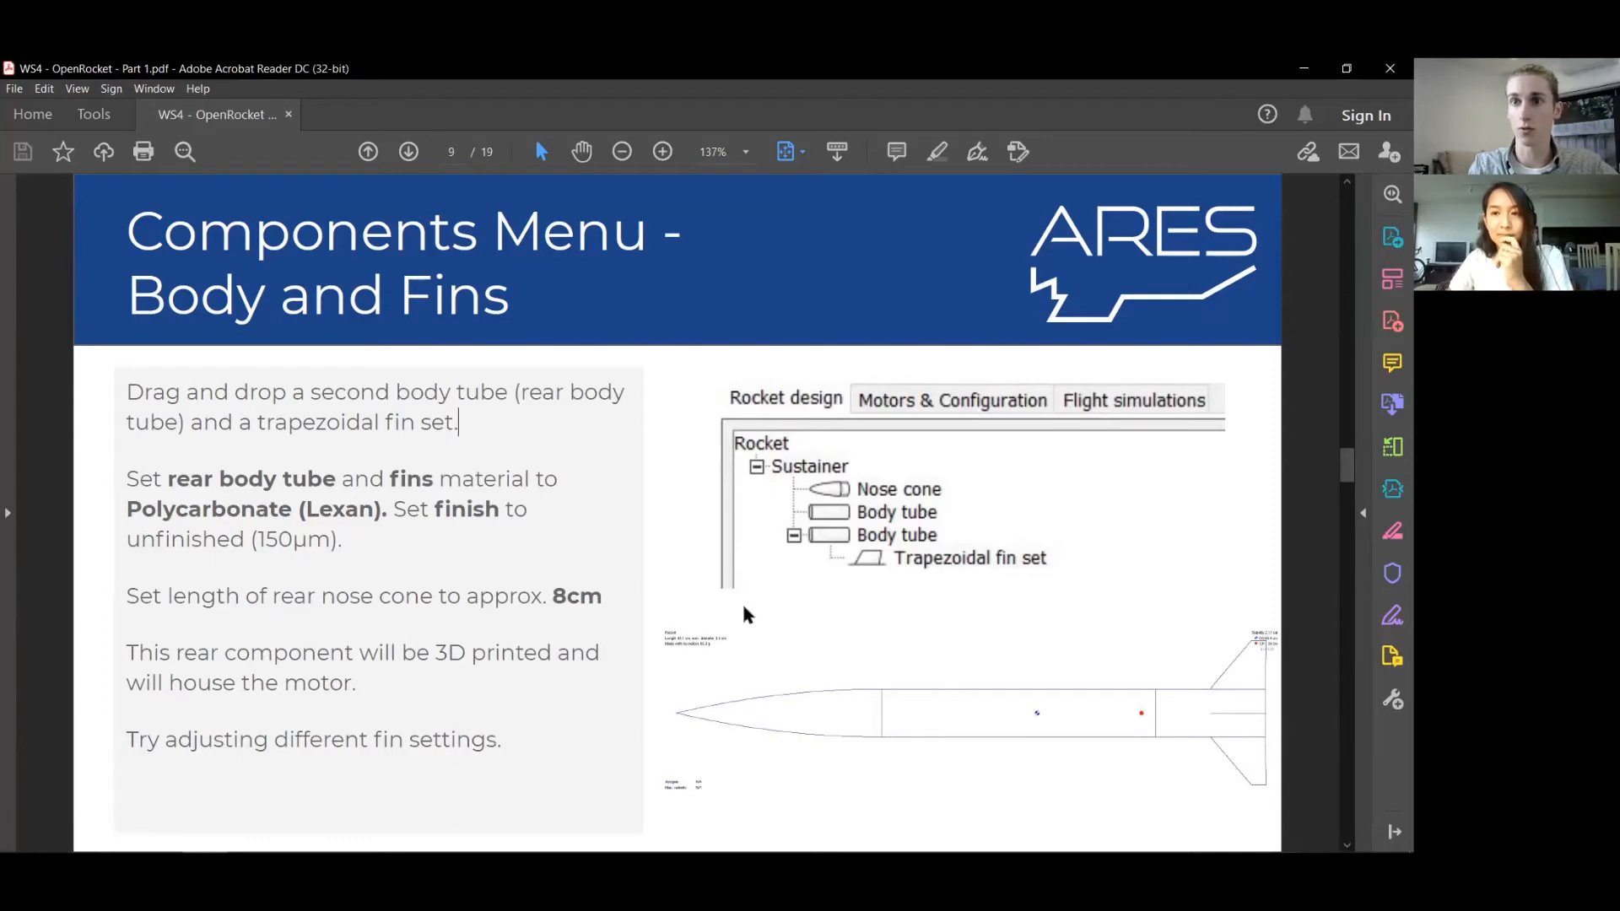
{"action": "mouse_move", "coordinate": [295, 835]}
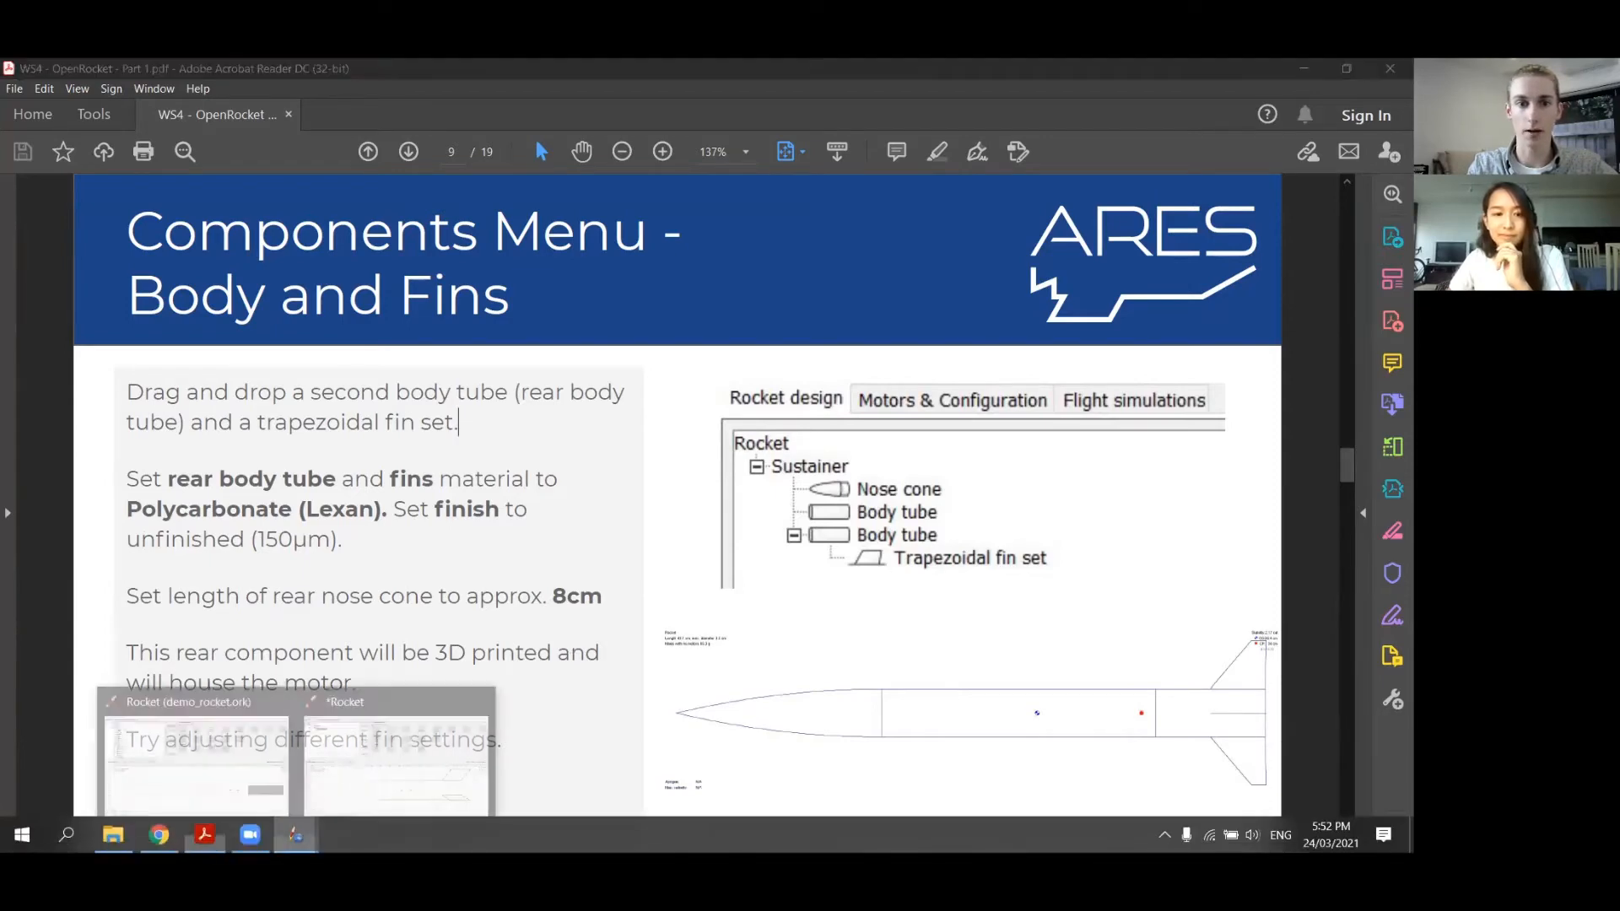
{"action": "left_click", "coordinate": [374, 744]}
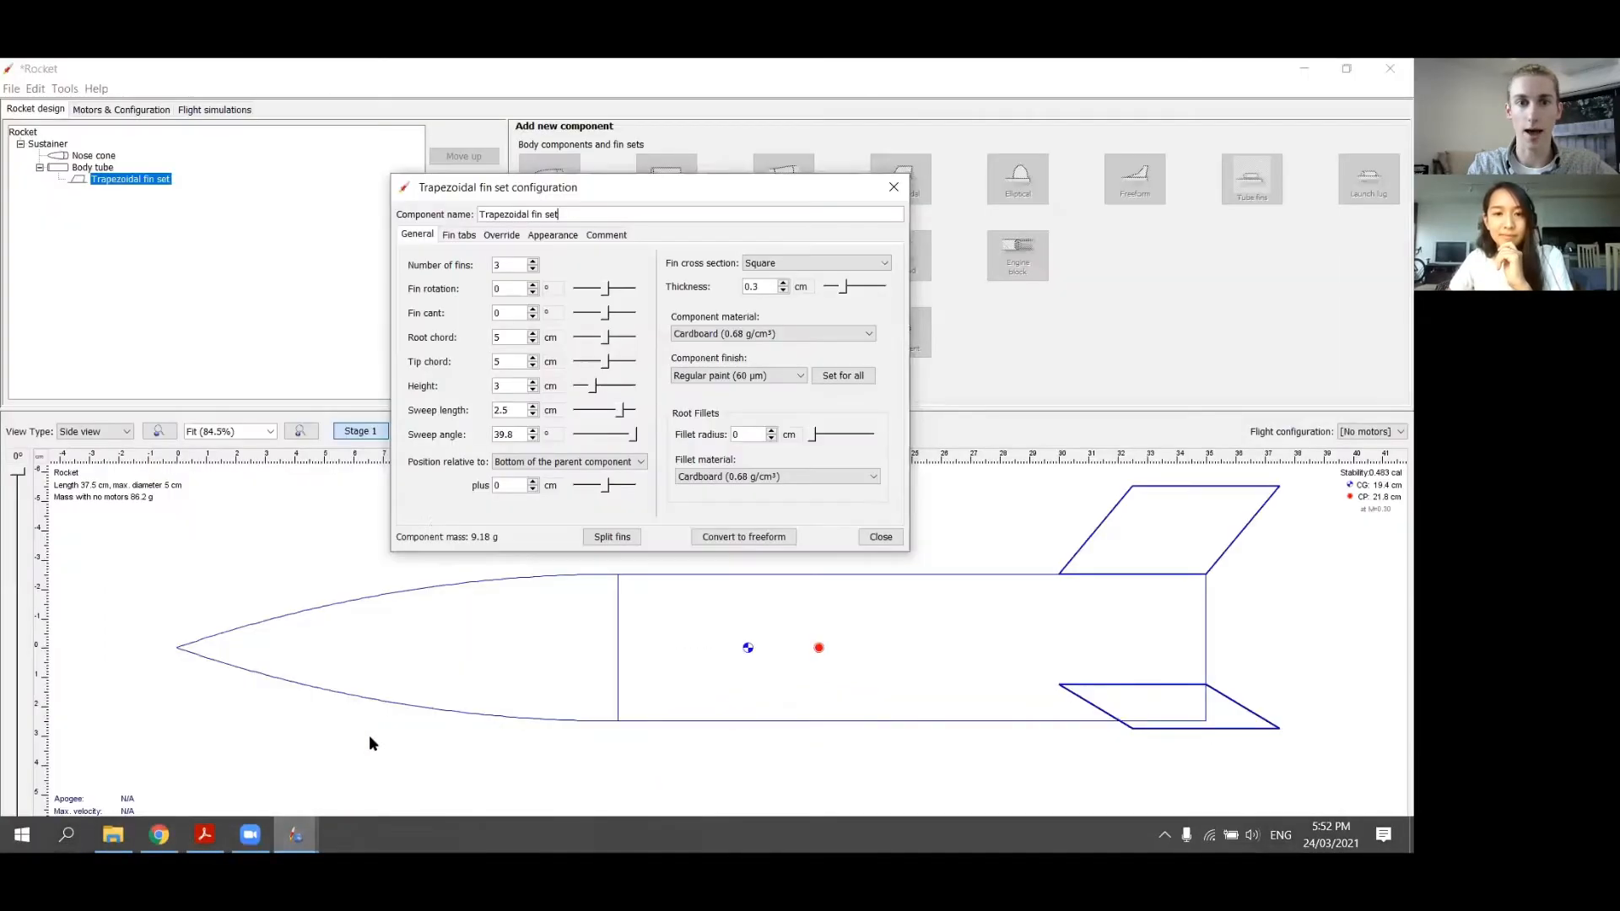
- Close the trapezoidal fin set's configuration and delete the fin set from the body tube
{"action": "left_click", "coordinate": [879, 536]}
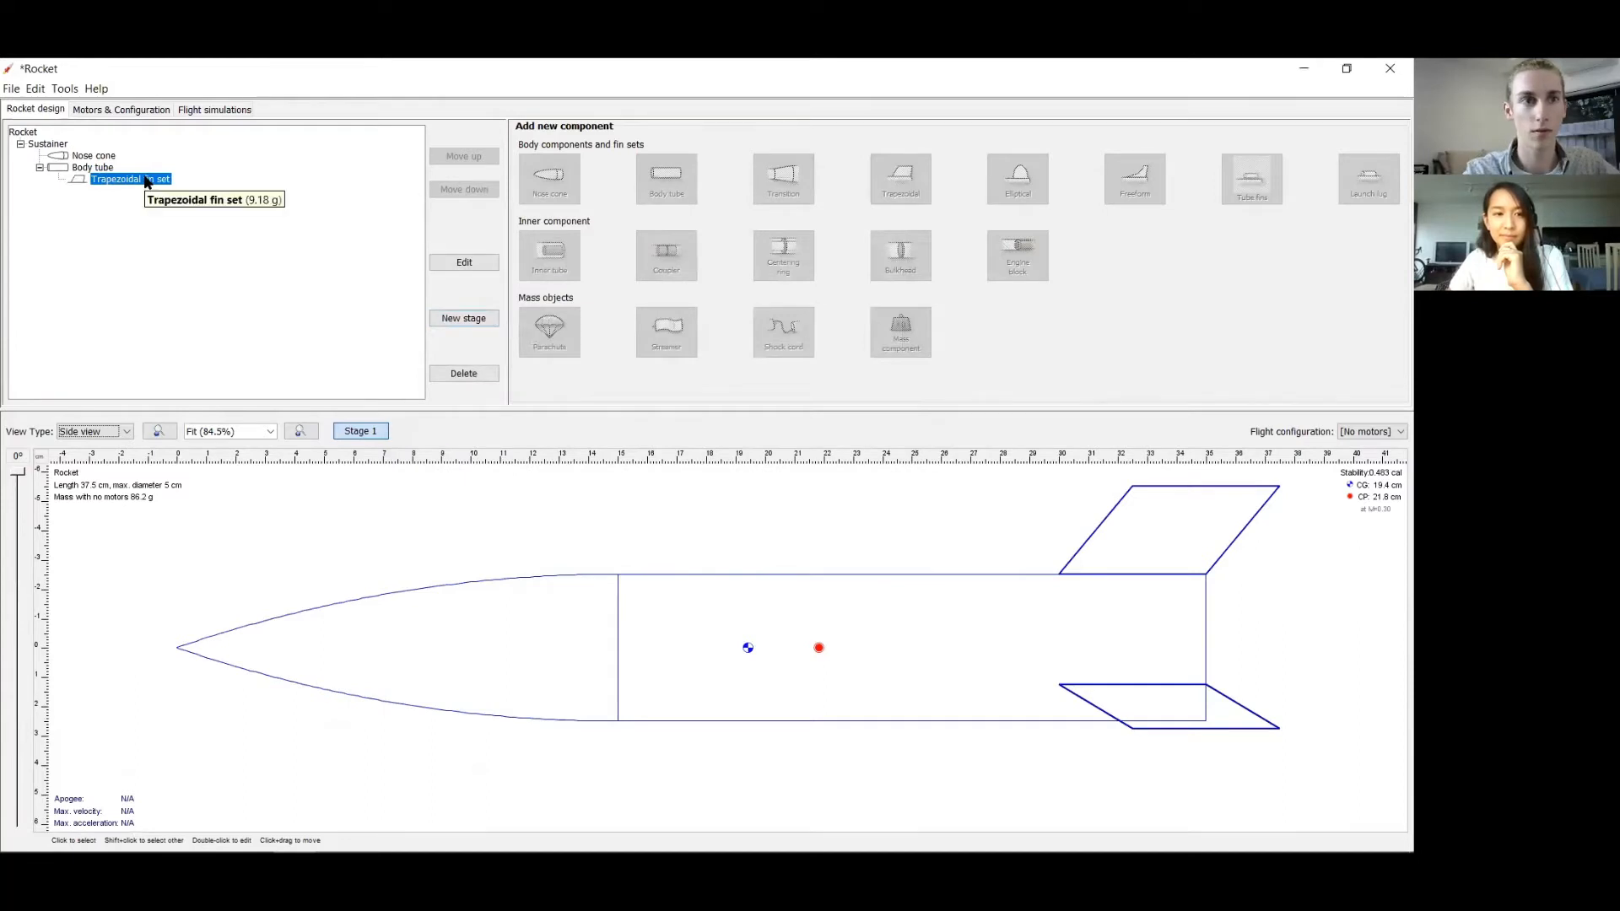
{"action": "key", "text": "Delete"}
- Add a second body tube after the first one and set its component material to Polycarbonate (Lexan)
{"action": "left_click", "coordinate": [98, 168]}
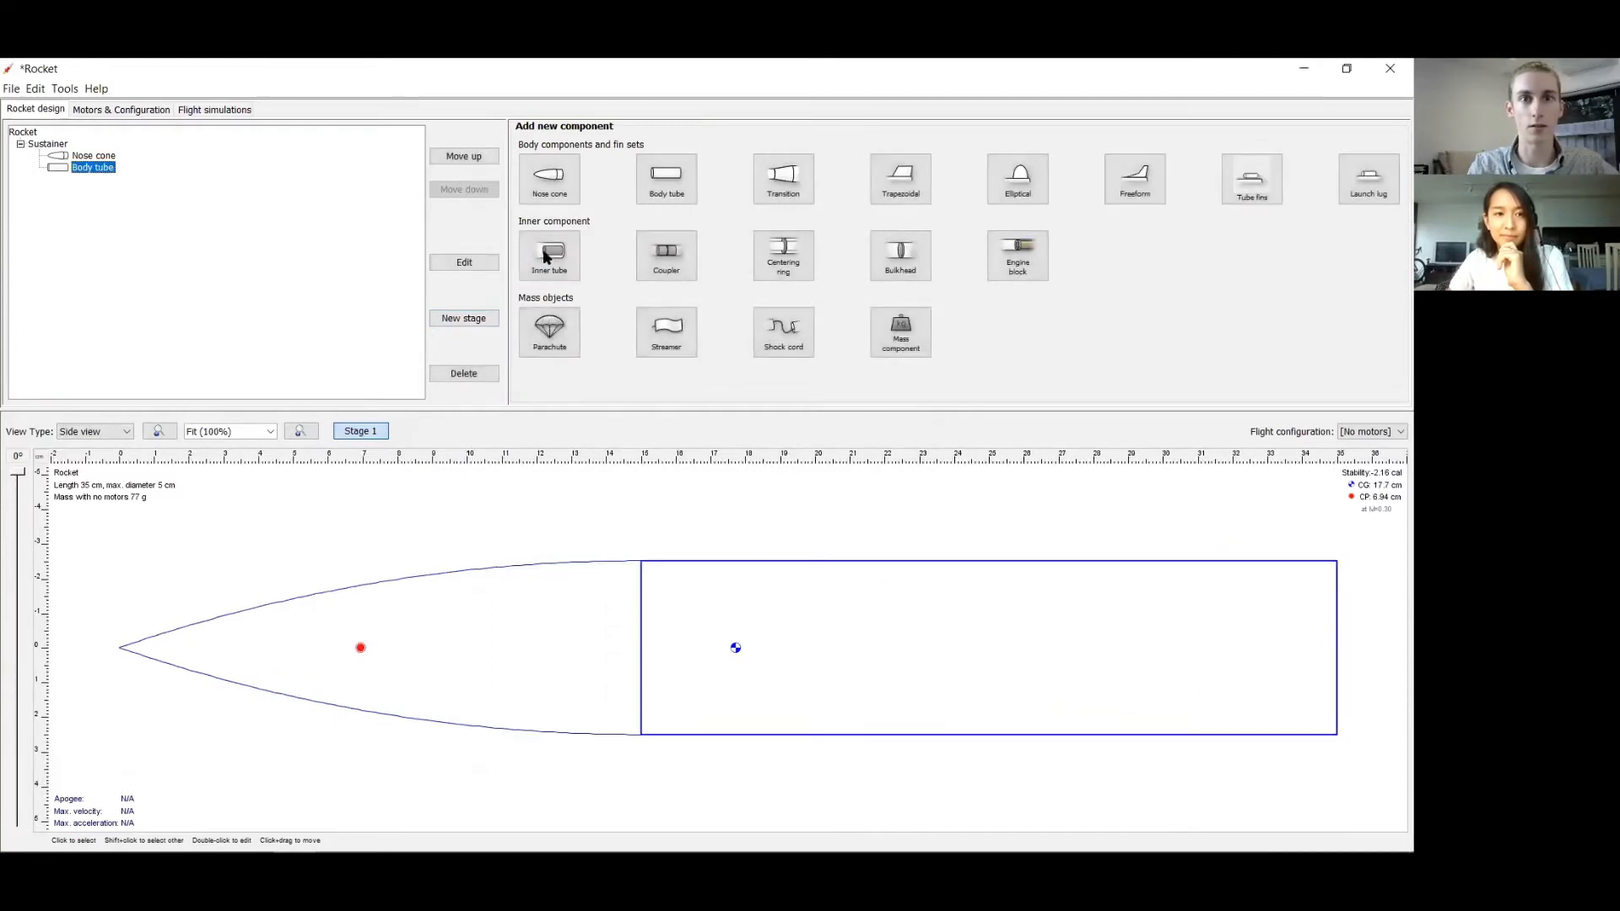
{"action": "left_click", "coordinate": [675, 190]}
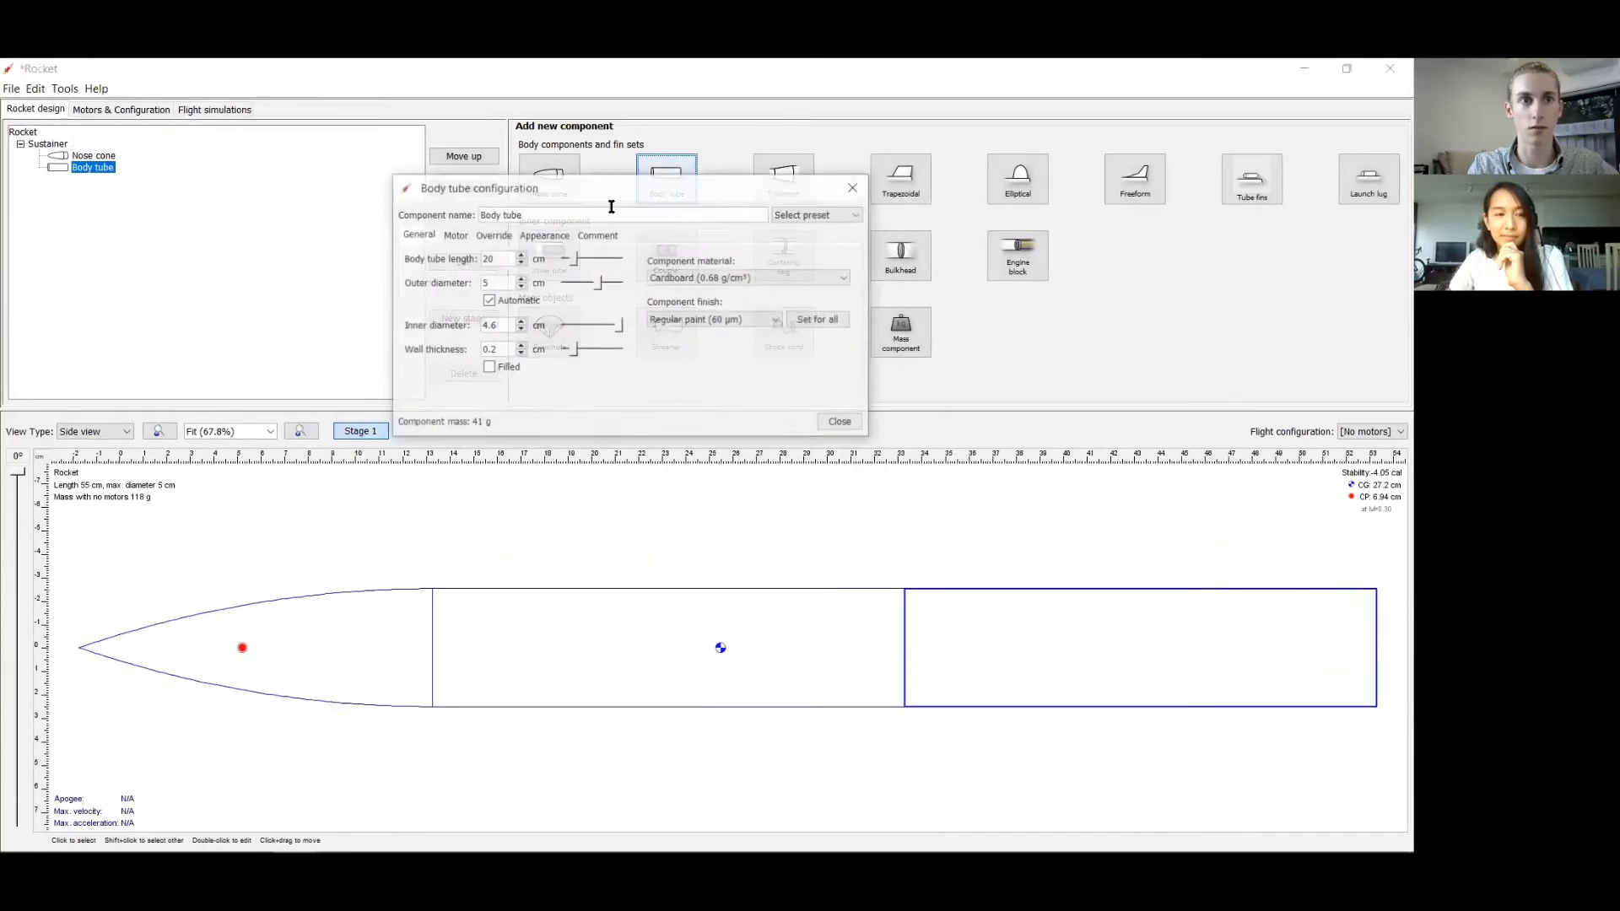
{"action": "left_click", "coordinate": [676, 280]}
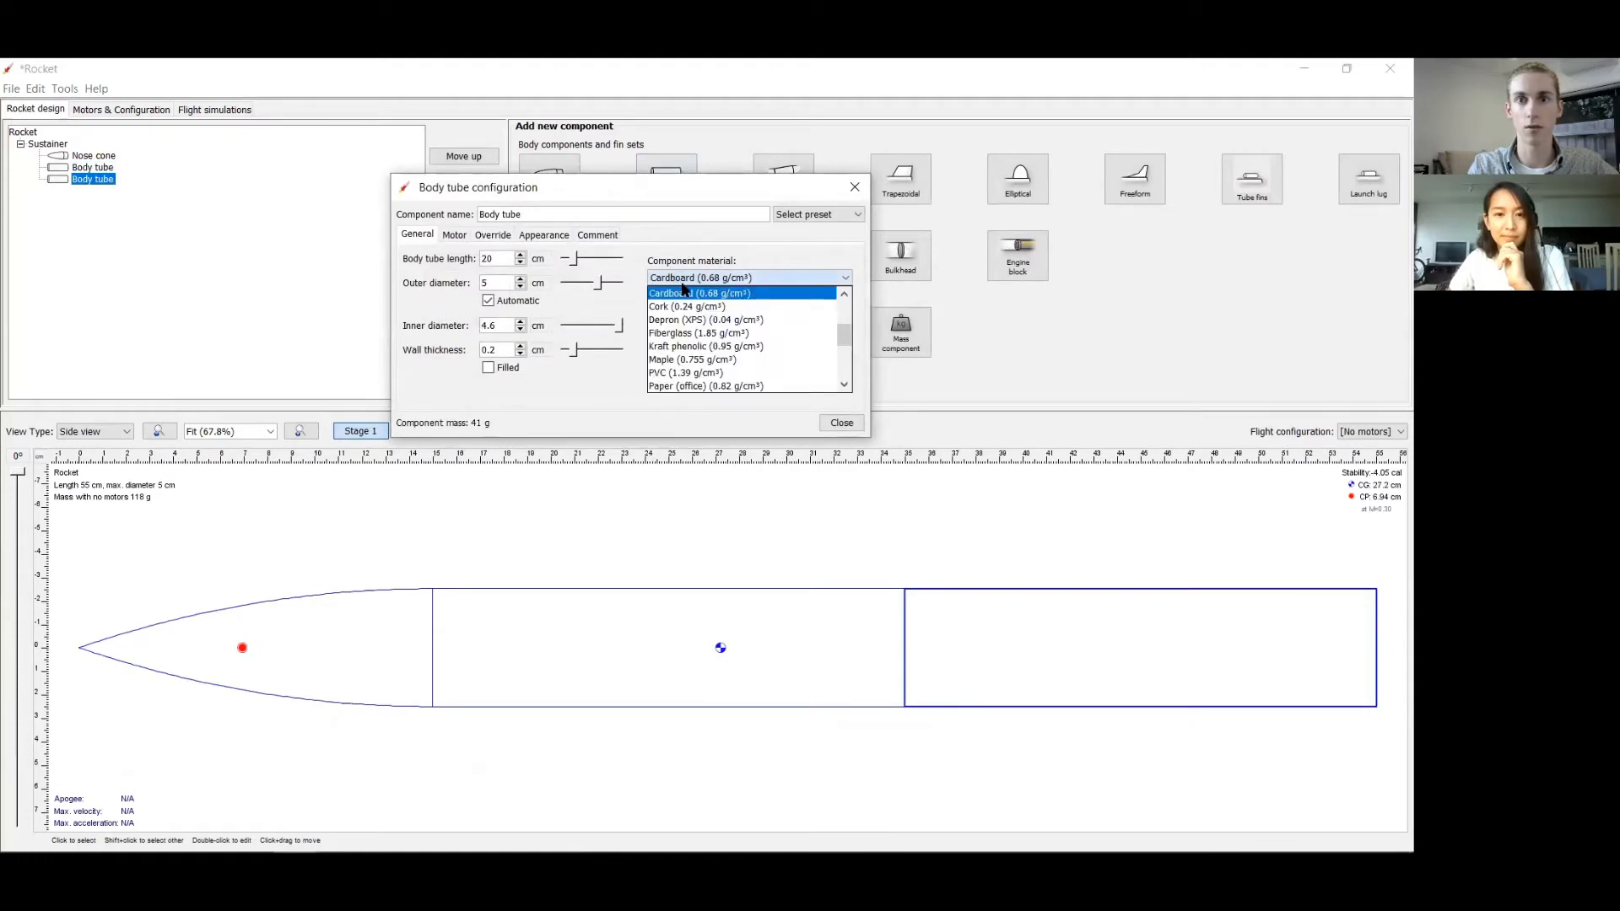
{"action": "scroll", "coordinate": [734, 333], "scroll_direction": "down", "scroll_amount": 3}
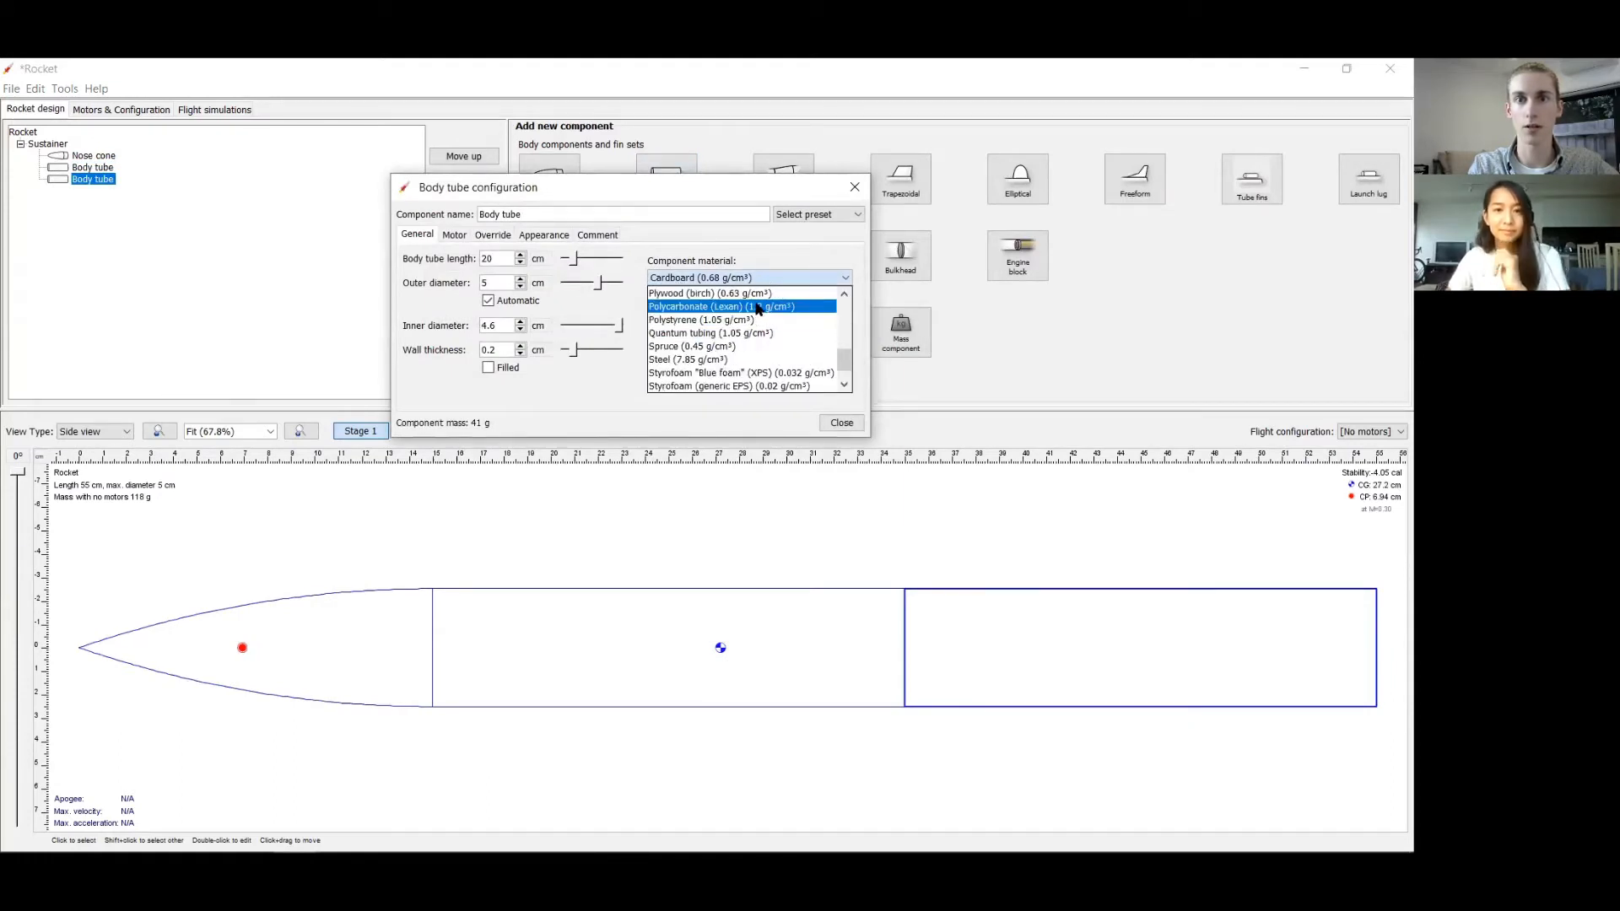
{"action": "left_click", "coordinate": [757, 309]}
- Set the rear body tube's finish to Unfinished (150 μm) and its length to 8 cm, closing its configuration
{"action": "left_click", "coordinate": [744, 320]}
{"action": "left_click", "coordinate": [707, 350]}
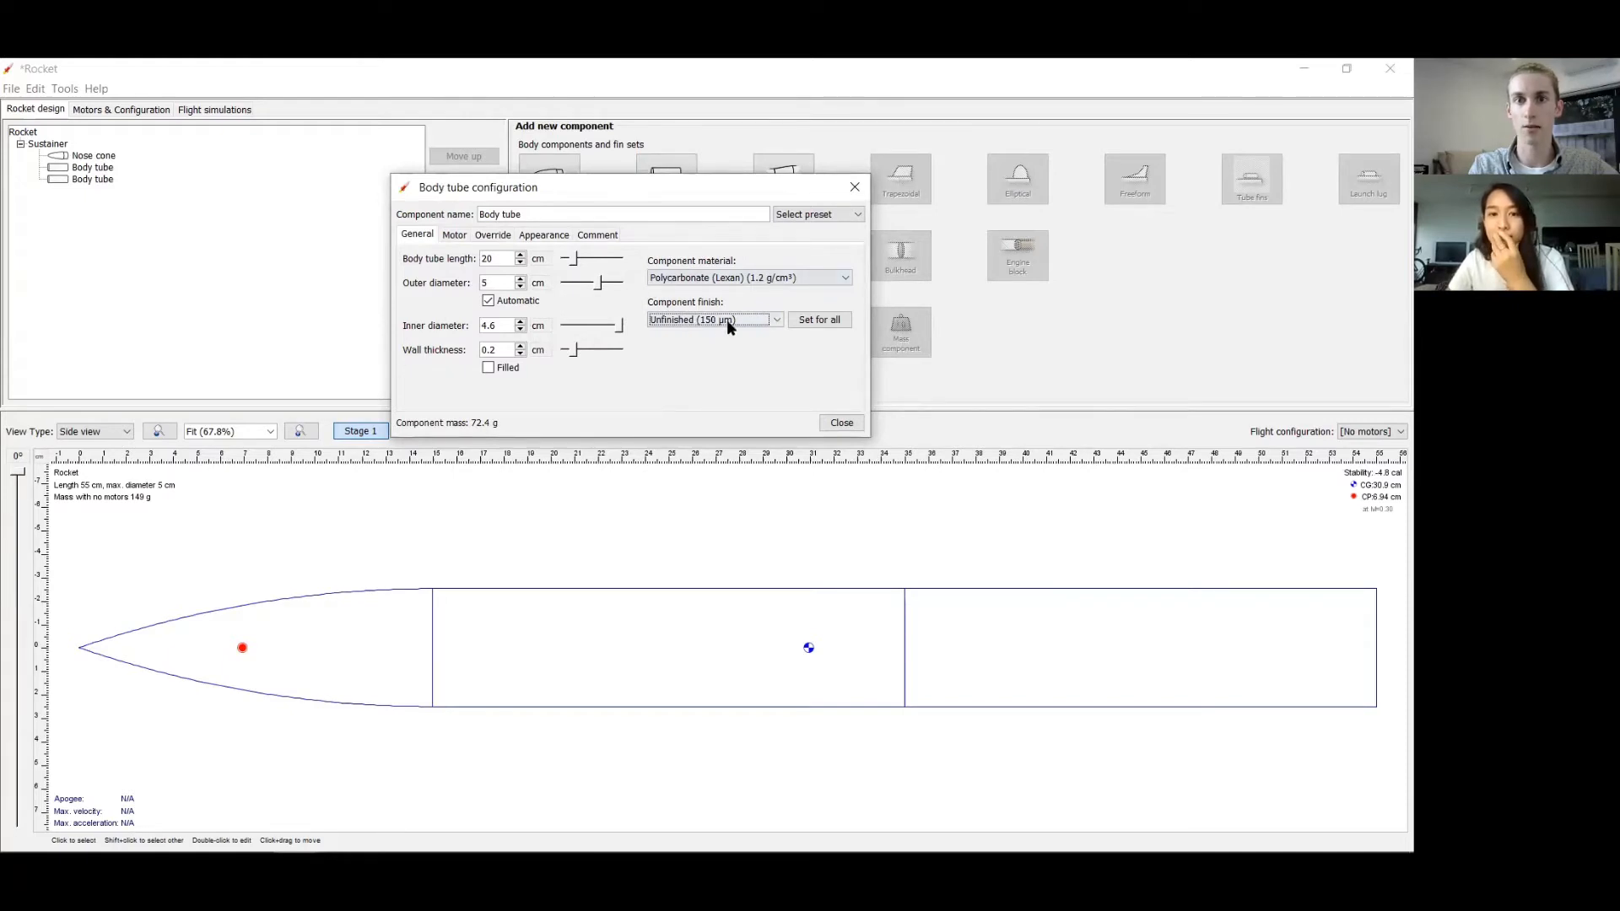
{"action": "left_click", "coordinate": [500, 258]}
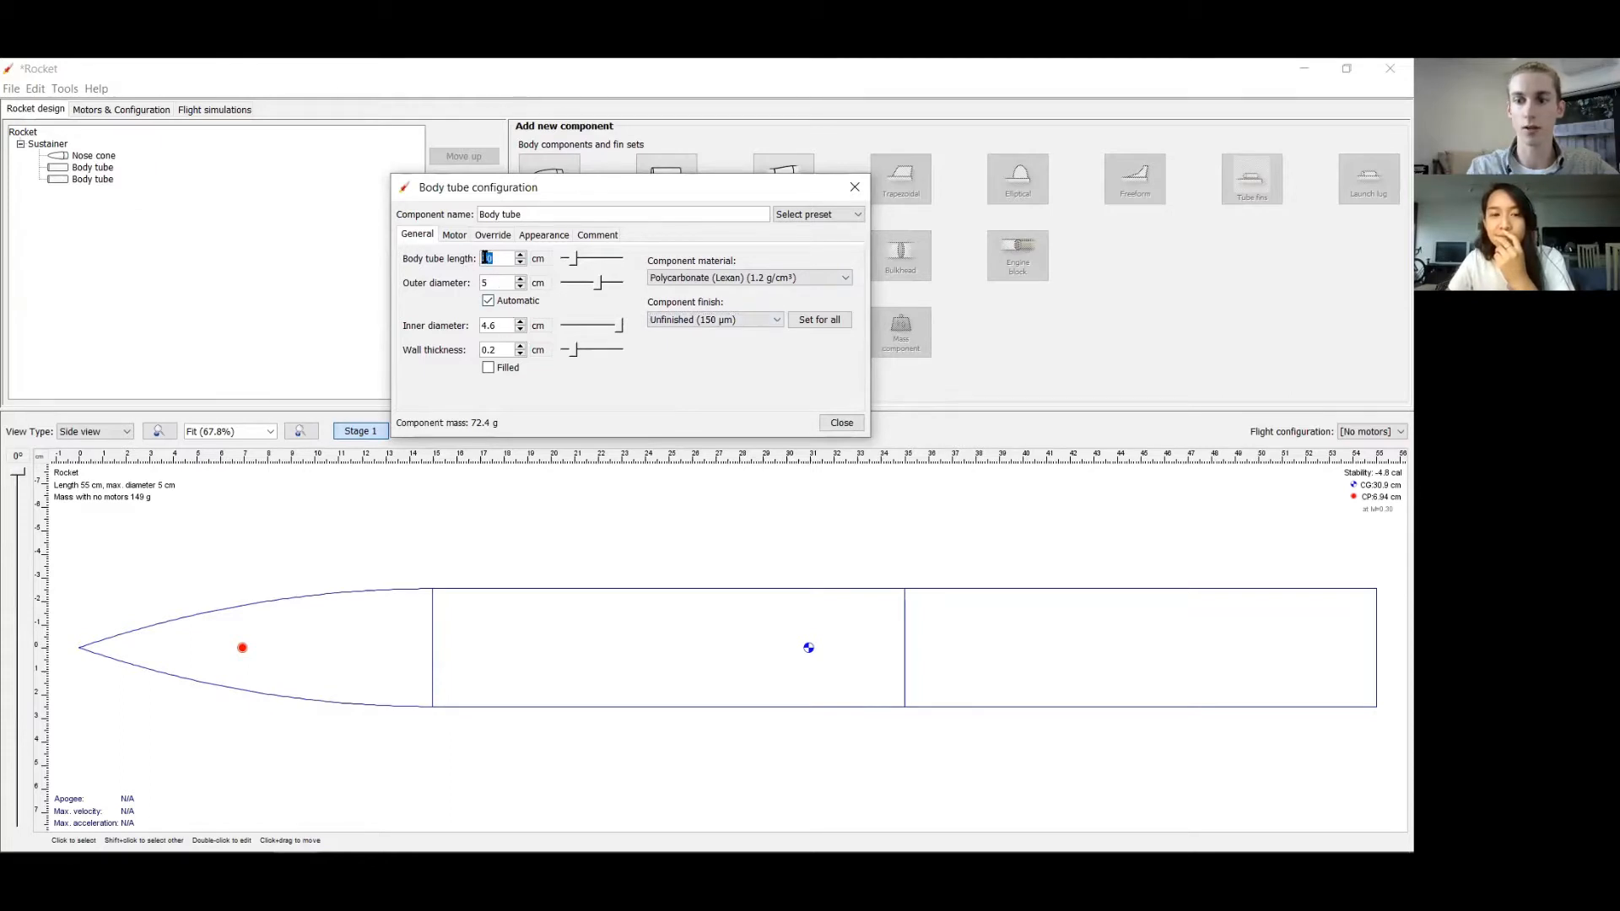
{"action": "type", "text": "8"}
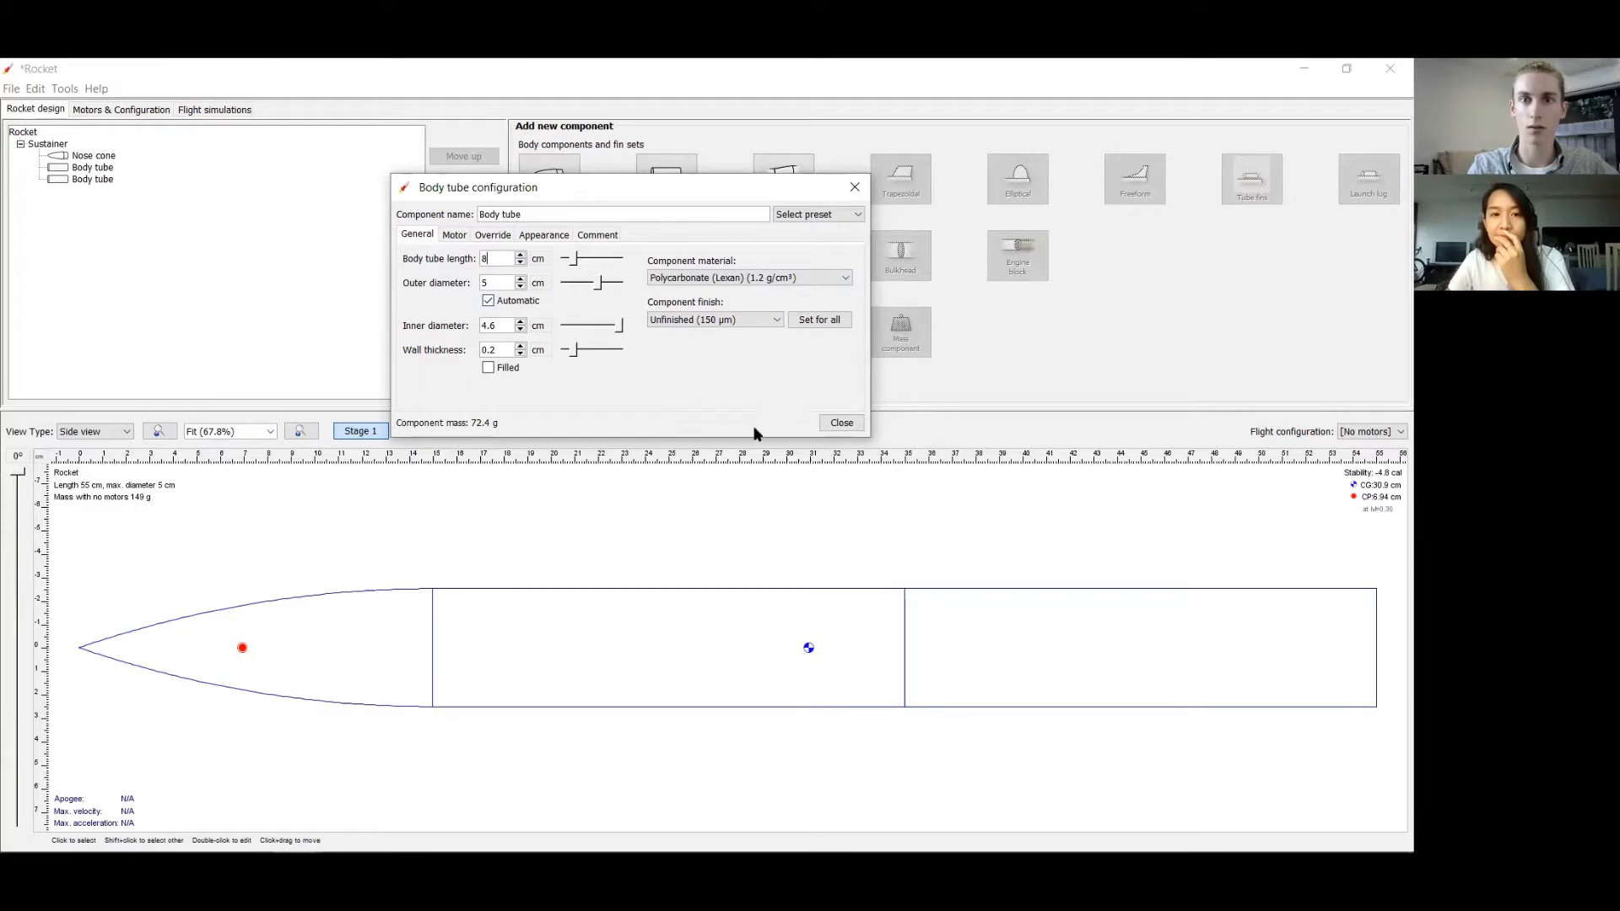
{"action": "key", "text": "Return"}
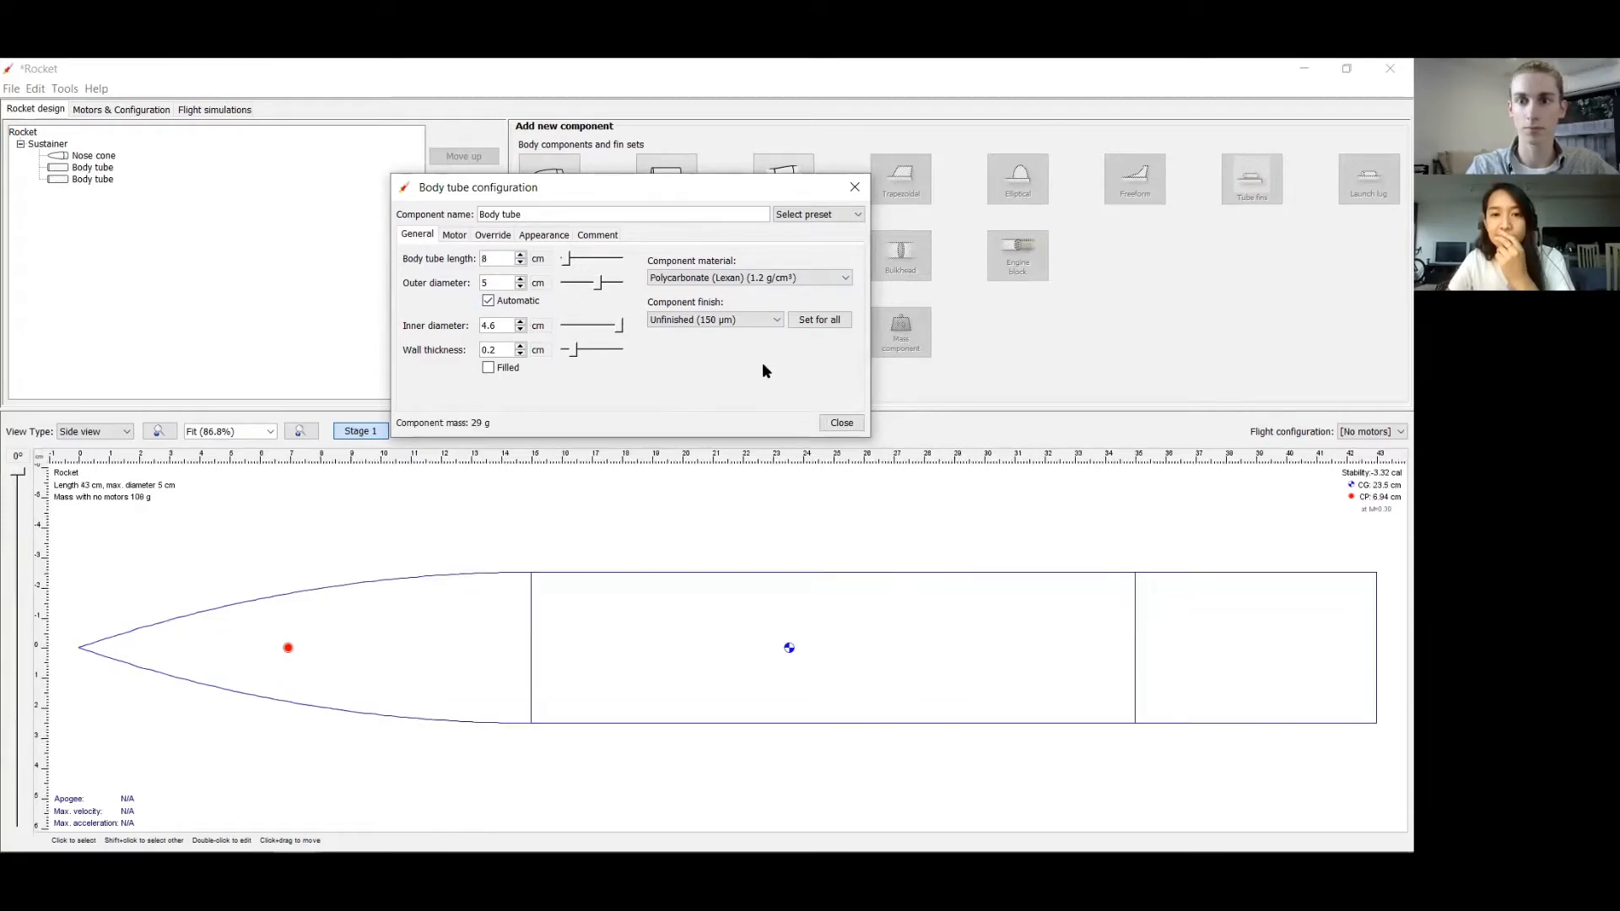
{"action": "left_click", "coordinate": [840, 423]}
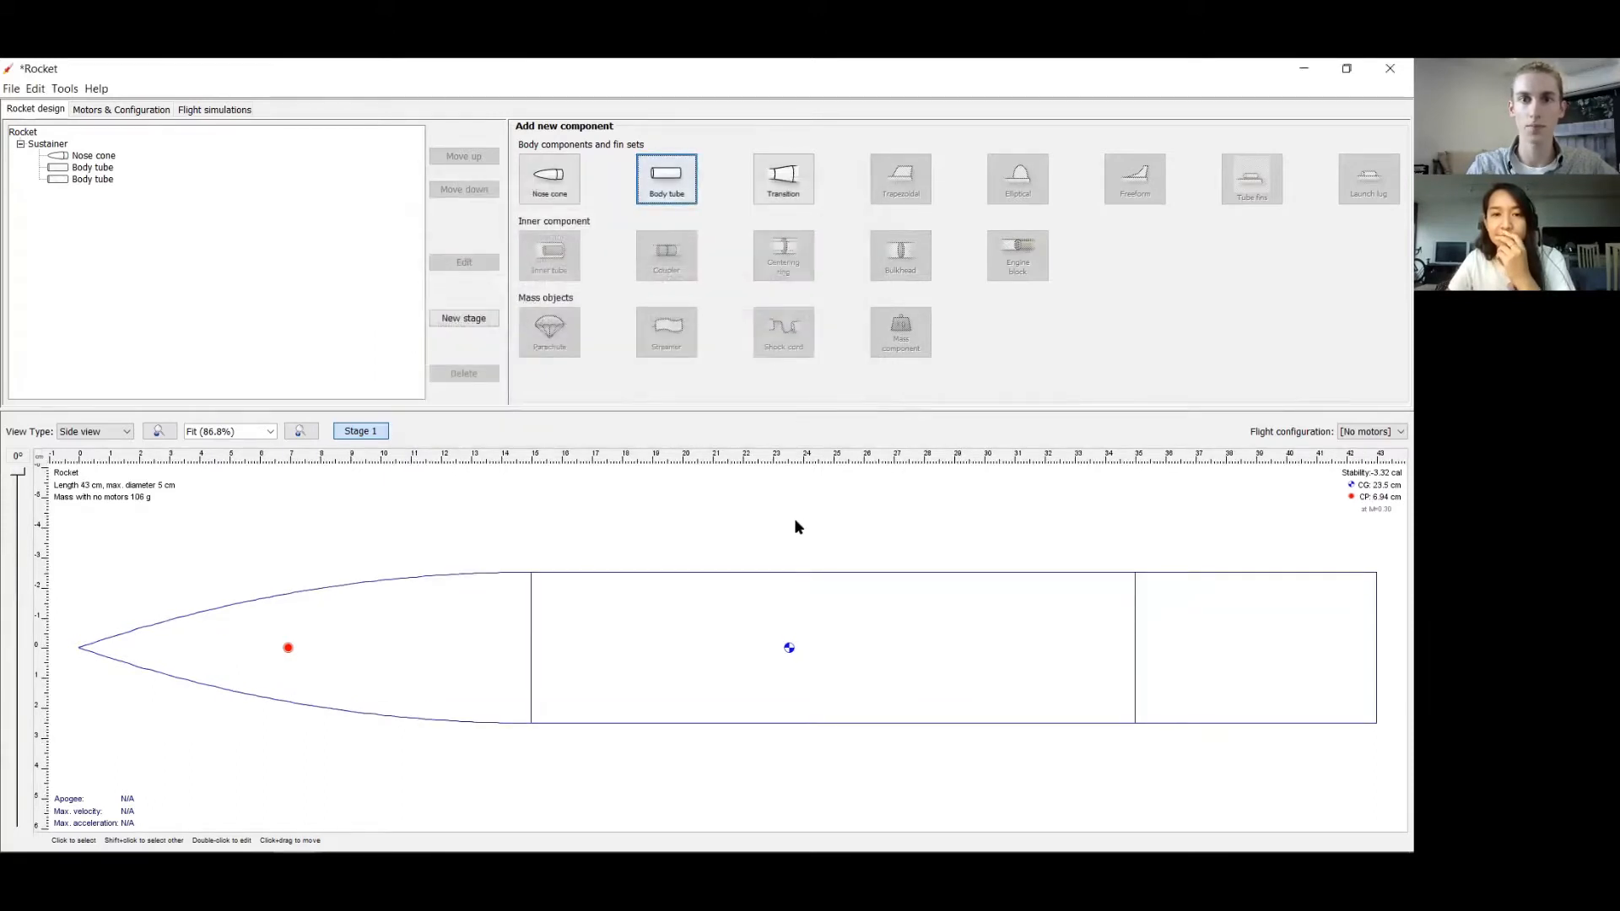
- Add a trapezoidal fin set to the rear body tube
{"action": "left_click", "coordinate": [90, 179]}
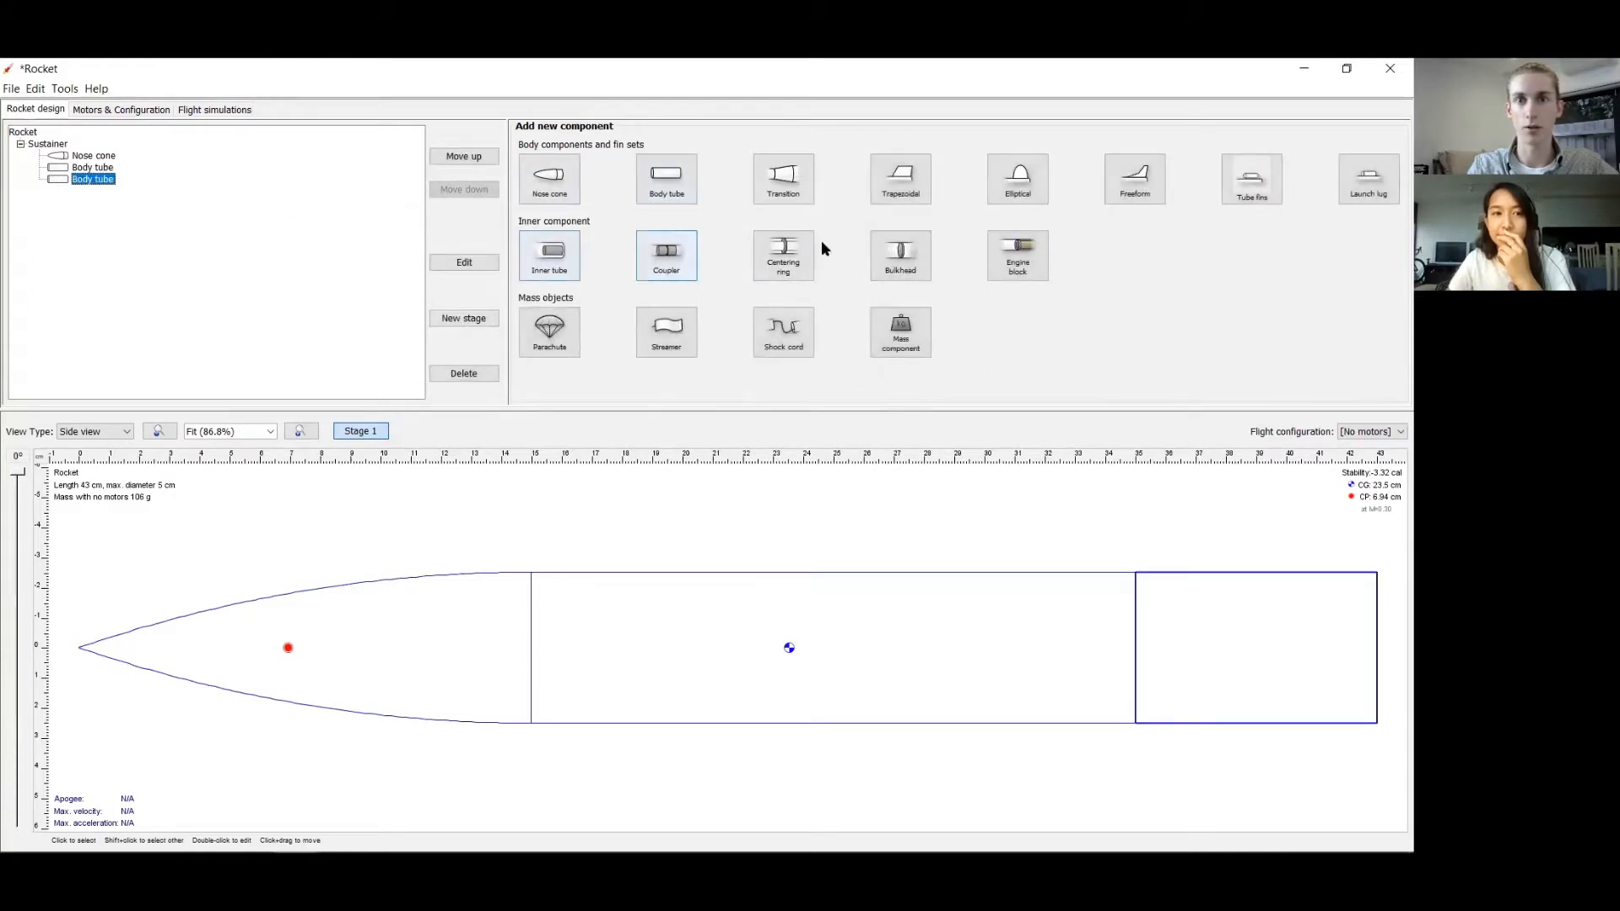
{"action": "left_click", "coordinate": [882, 191]}
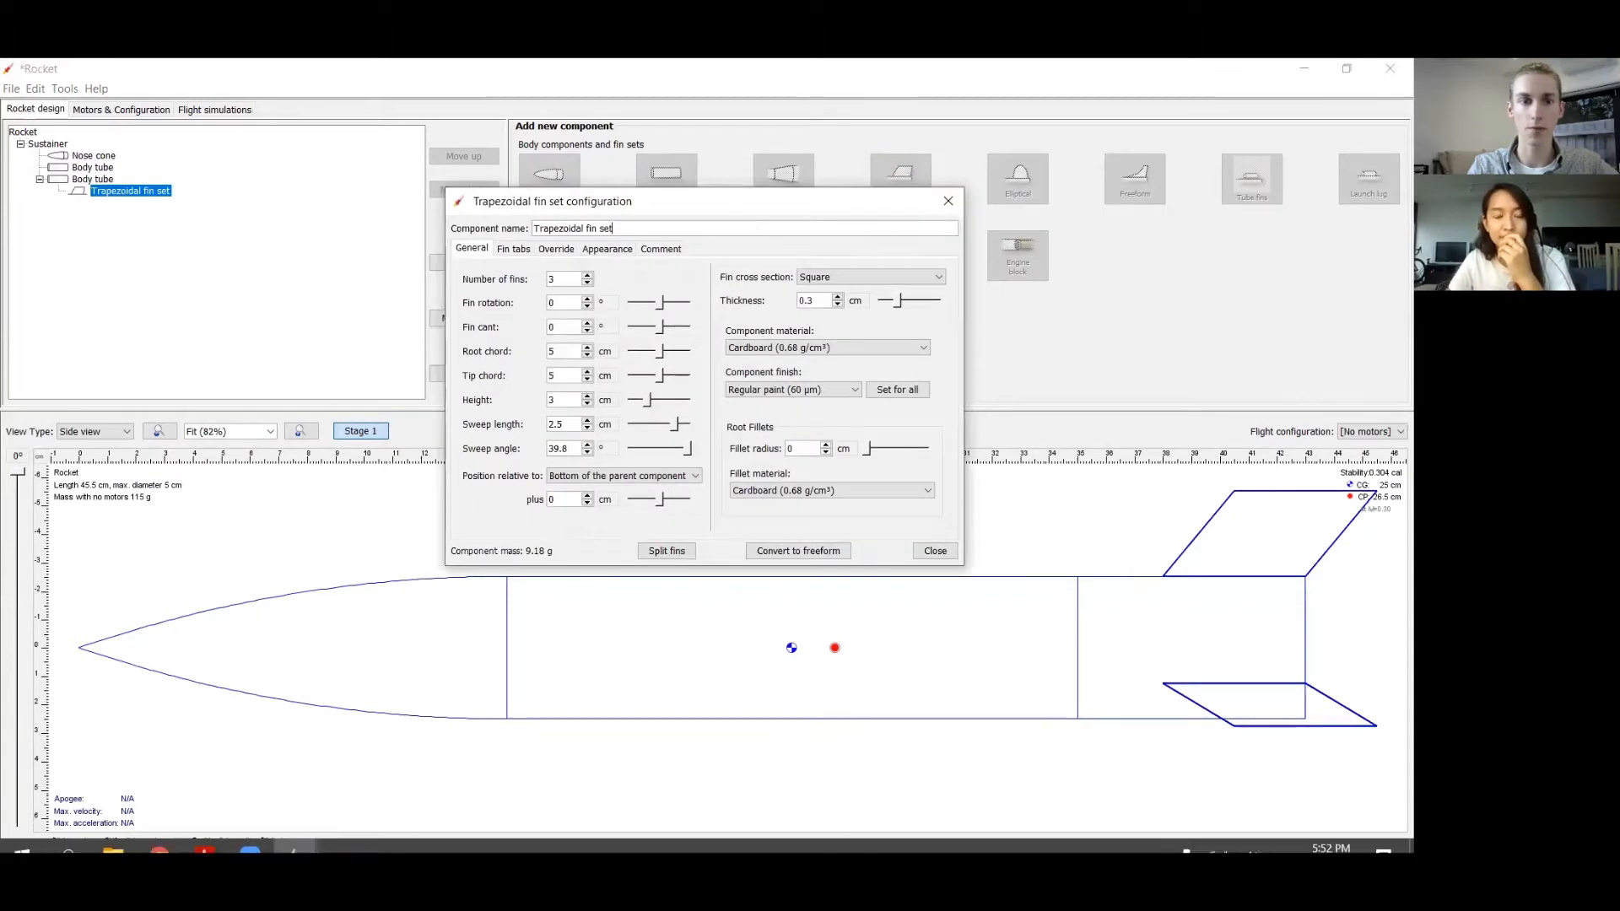
- Switch to the workshop PDF, check the instructions for the fins, and return to the OpenRocket design
{"action": "left_click", "coordinate": [204, 835]}
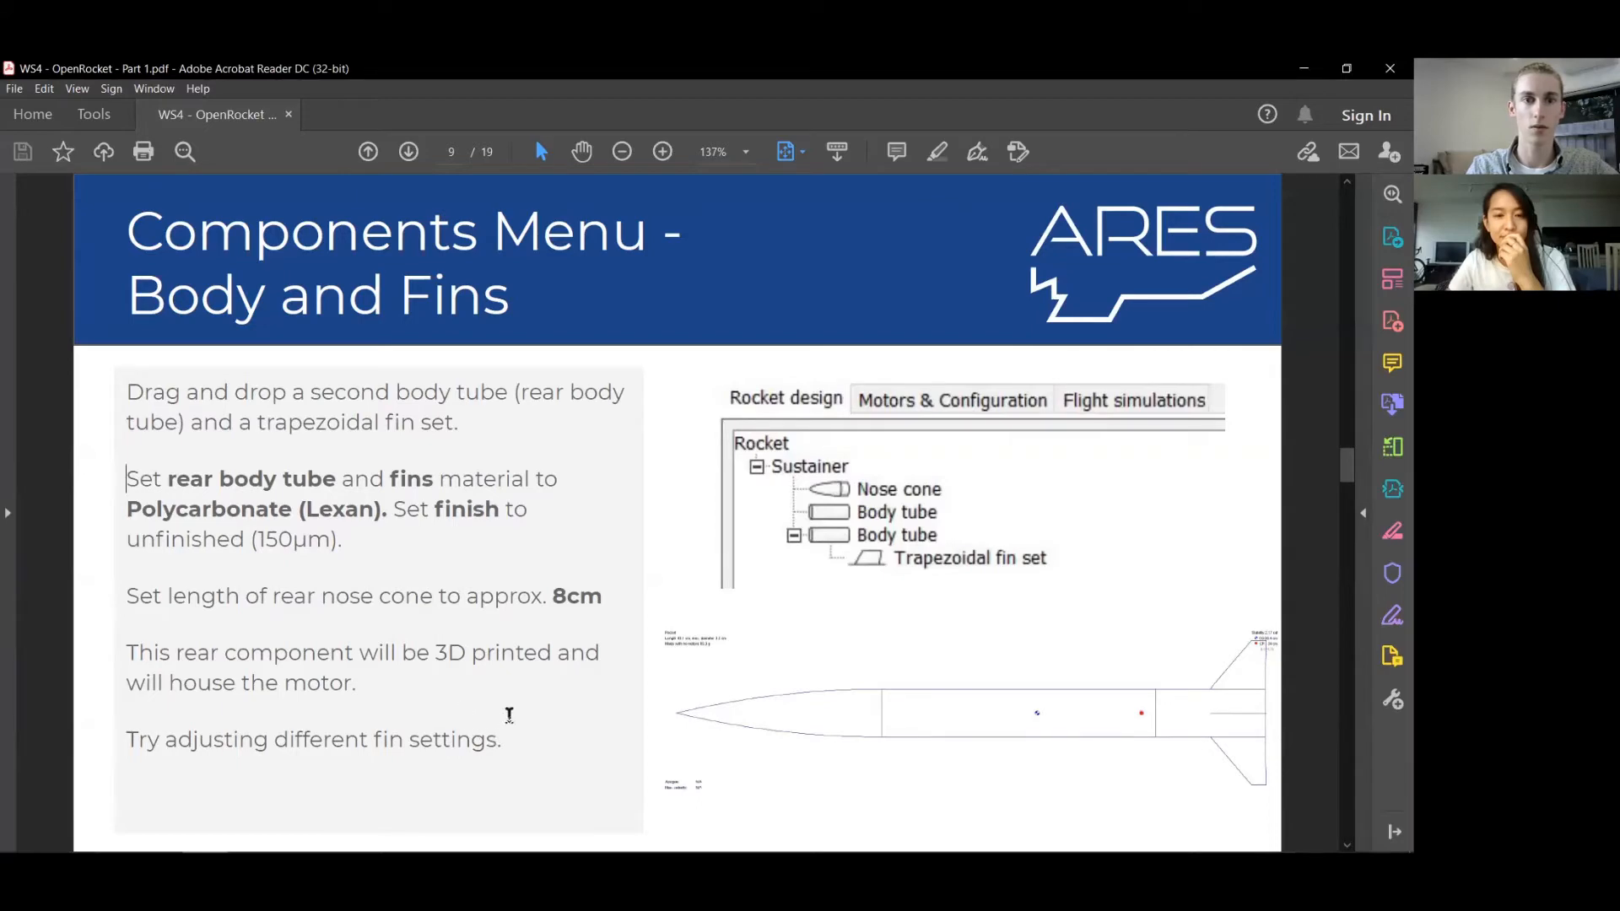
{"action": "scroll", "coordinate": [507, 714], "scroll_direction": "down", "scroll_amount": 1}
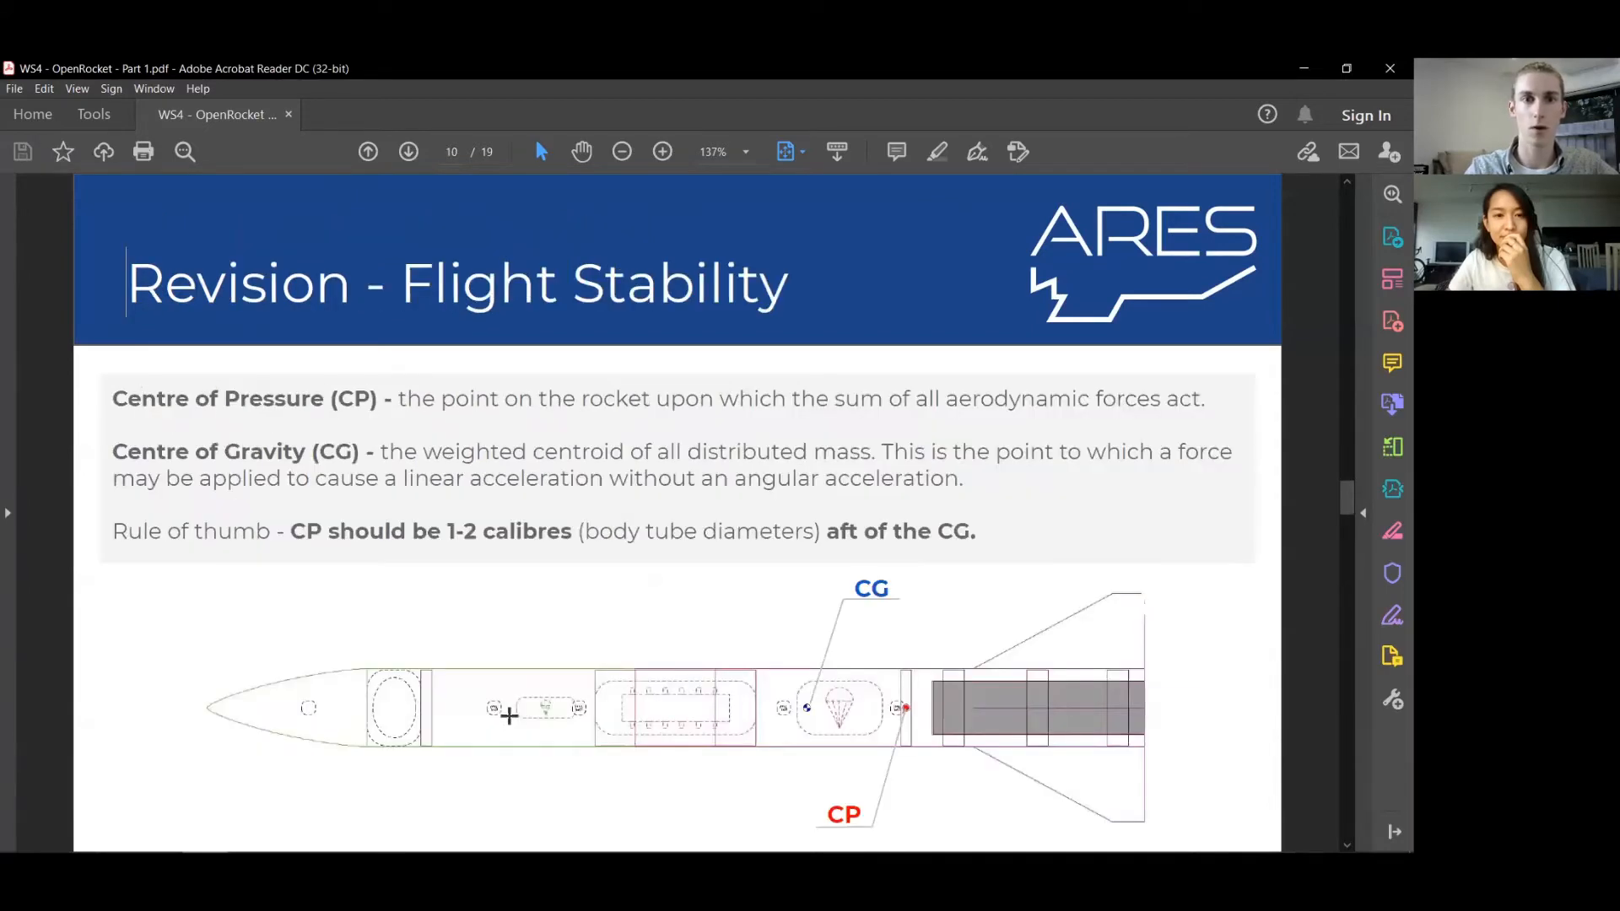
{"action": "scroll", "coordinate": [509, 716], "scroll_direction": "up", "scroll_amount": 1}
{"action": "mouse_move", "coordinate": [295, 834]}
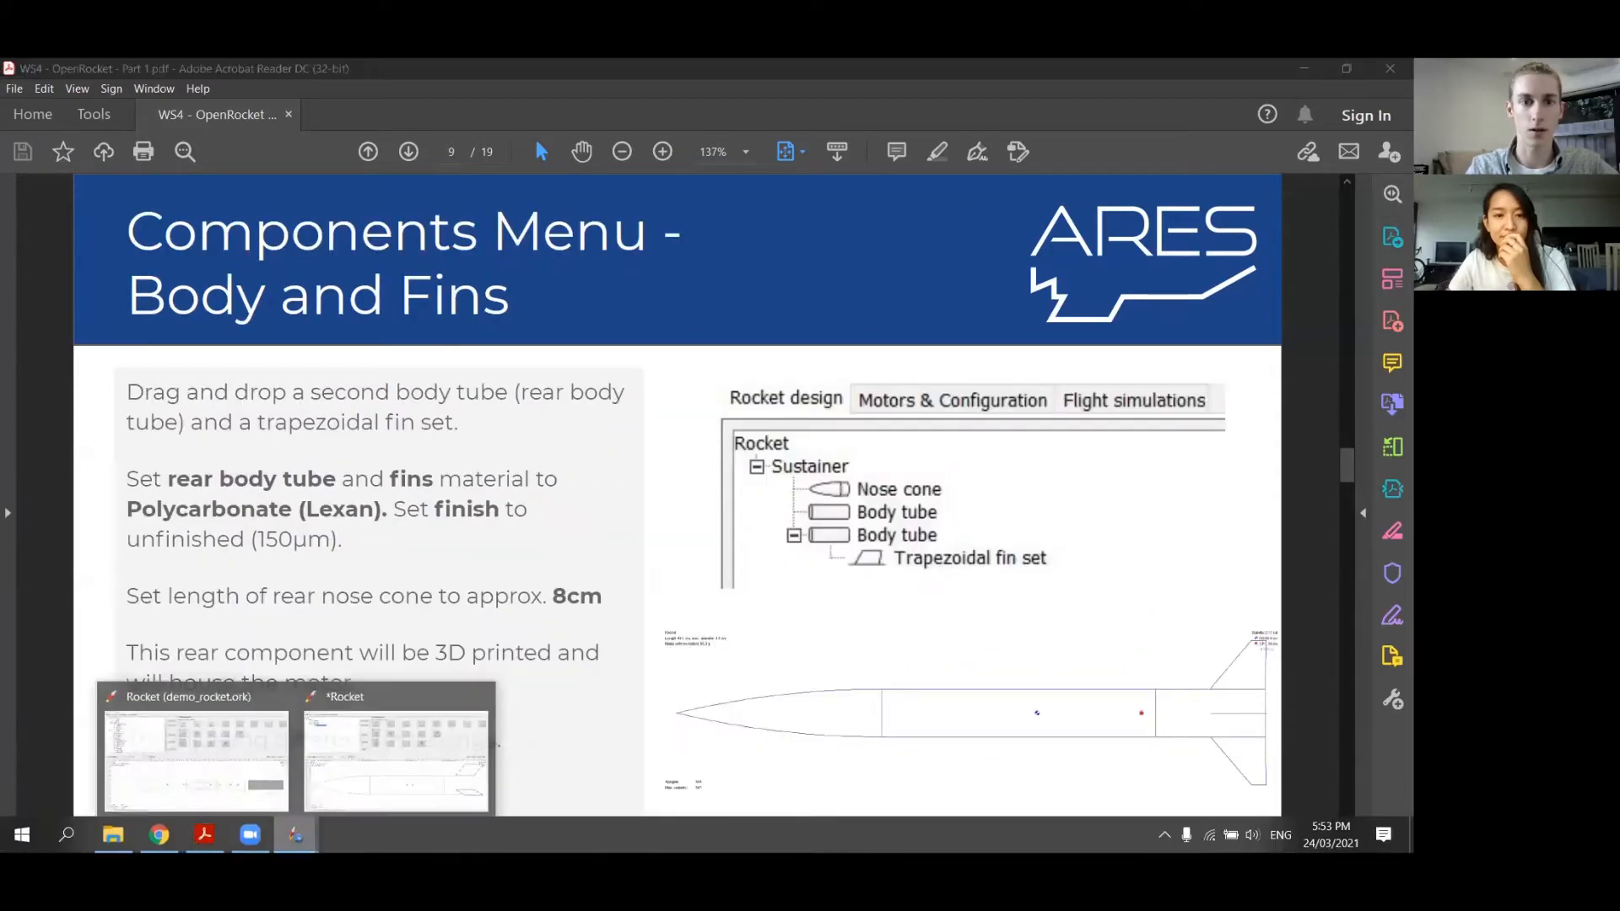
{"action": "left_click", "coordinate": [388, 772]}
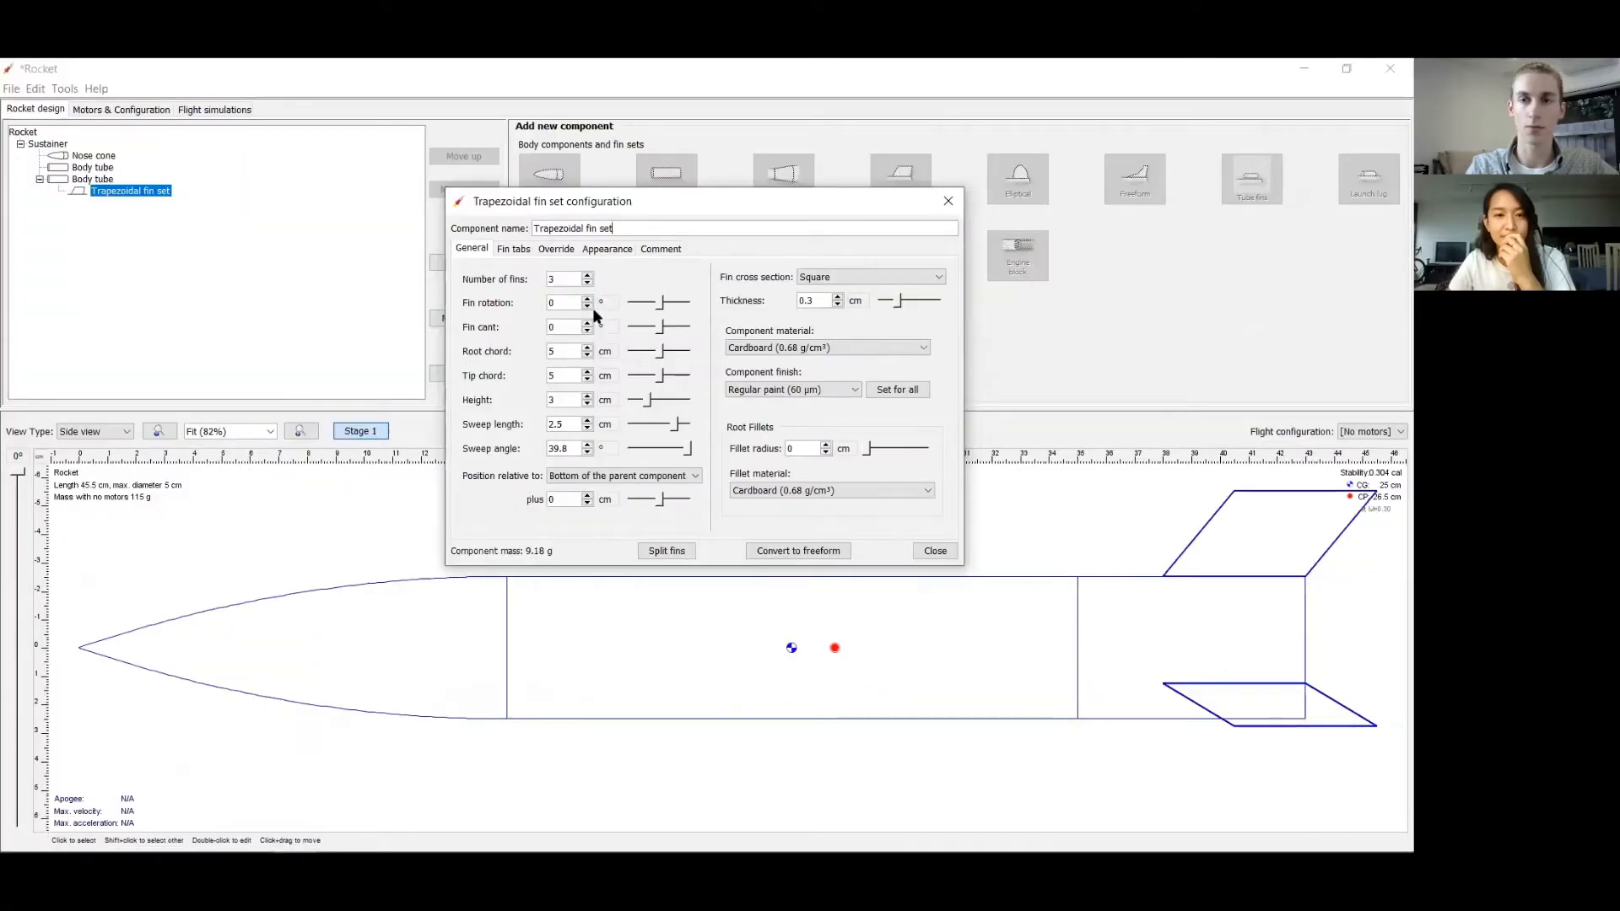
- Try different fin counts on the trapezoidal fin set, raising the number to 8 and lowering it to 2
{"action": "left_click", "coordinate": [588, 275]}
{"action": "left_click", "coordinate": [588, 275]}
{"action": "left_click", "coordinate": [589, 275]}
{"action": "left_click", "coordinate": [588, 275]}
{"action": "left_click", "coordinate": [588, 275]}
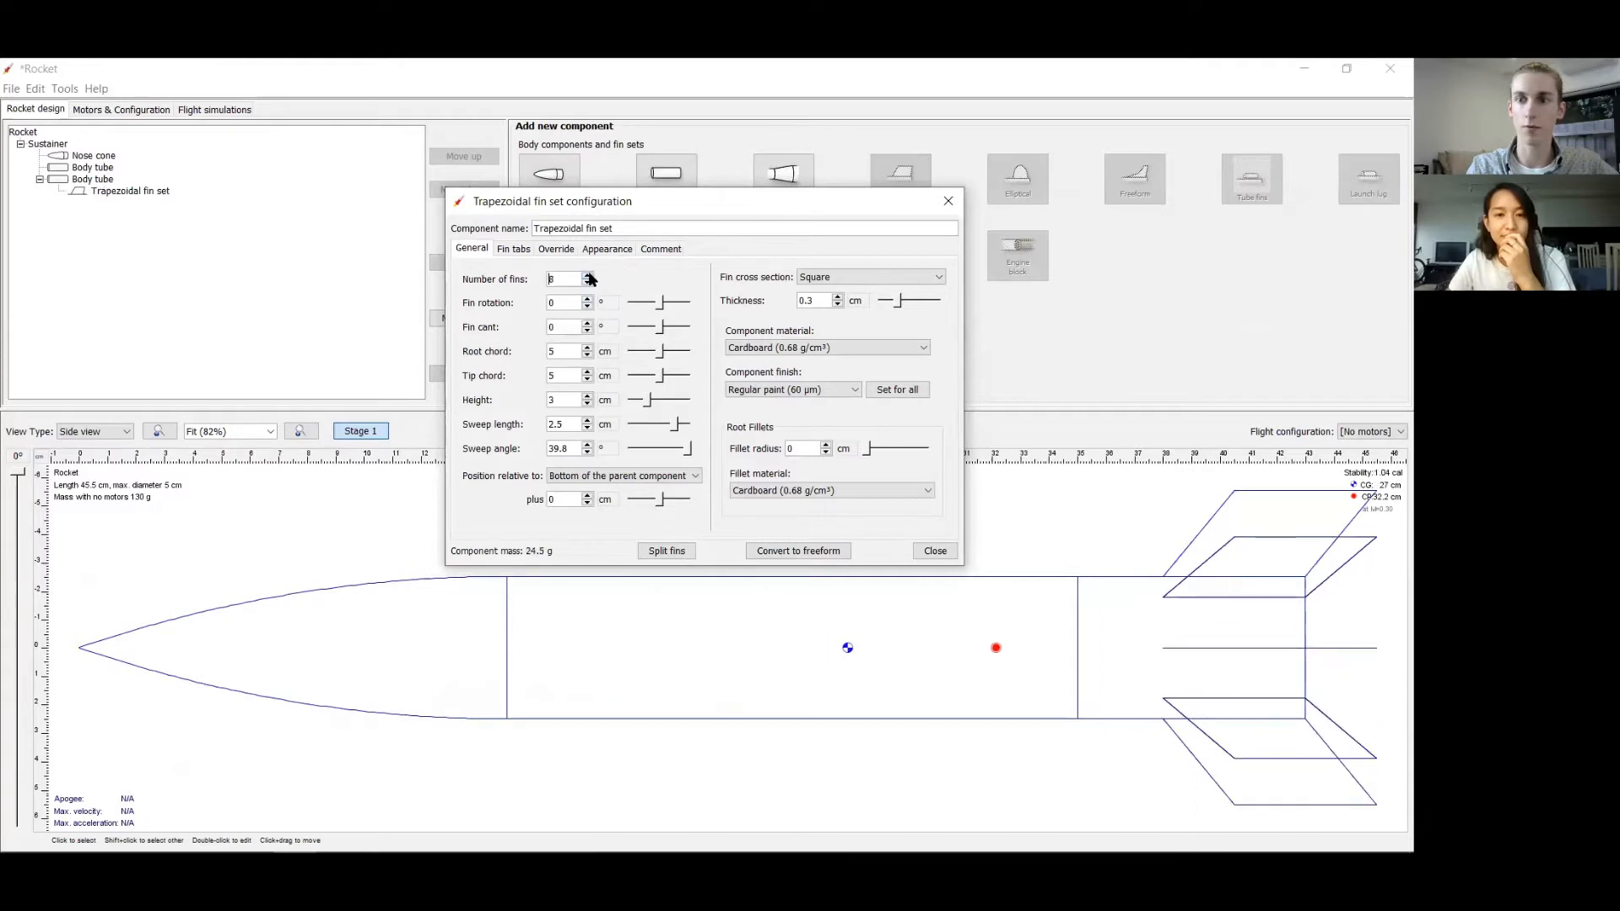
{"action": "left_click", "coordinate": [588, 284]}
{"action": "left_click", "coordinate": [588, 284]}
{"action": "left_click", "coordinate": [588, 284]}
{"action": "left_click", "coordinate": [588, 284]}
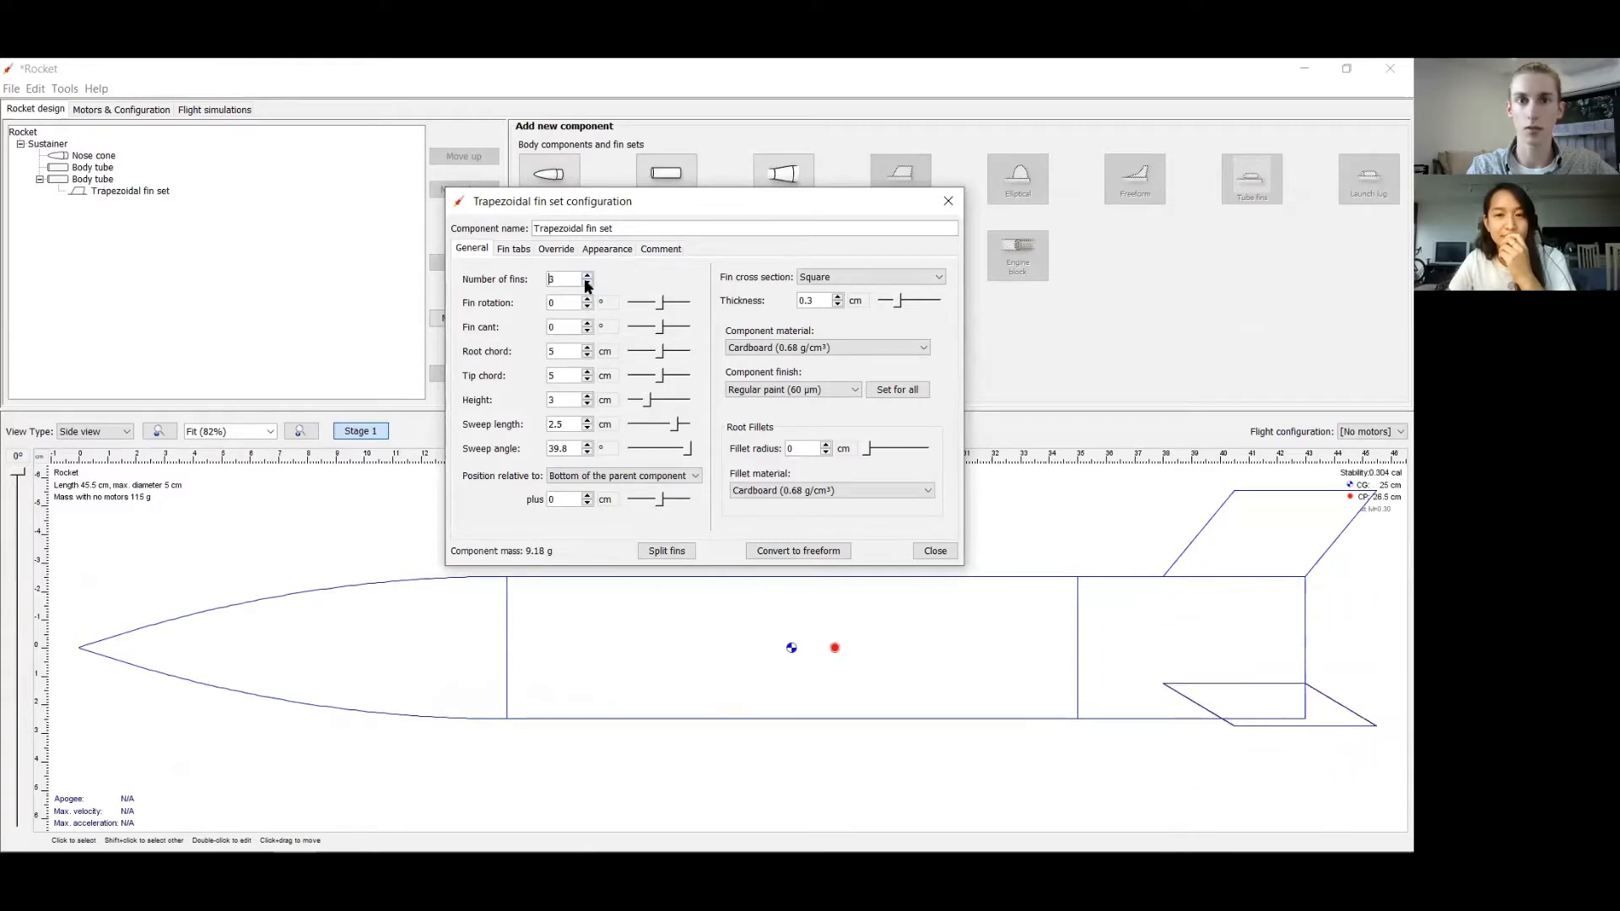
{"action": "left_click", "coordinate": [588, 284]}
{"action": "left_click", "coordinate": [588, 284]}
{"action": "left_click", "coordinate": [588, 284]}
- Set the trapezoidal fin set's number of fins to 8
{"action": "left_click", "coordinate": [588, 276]}
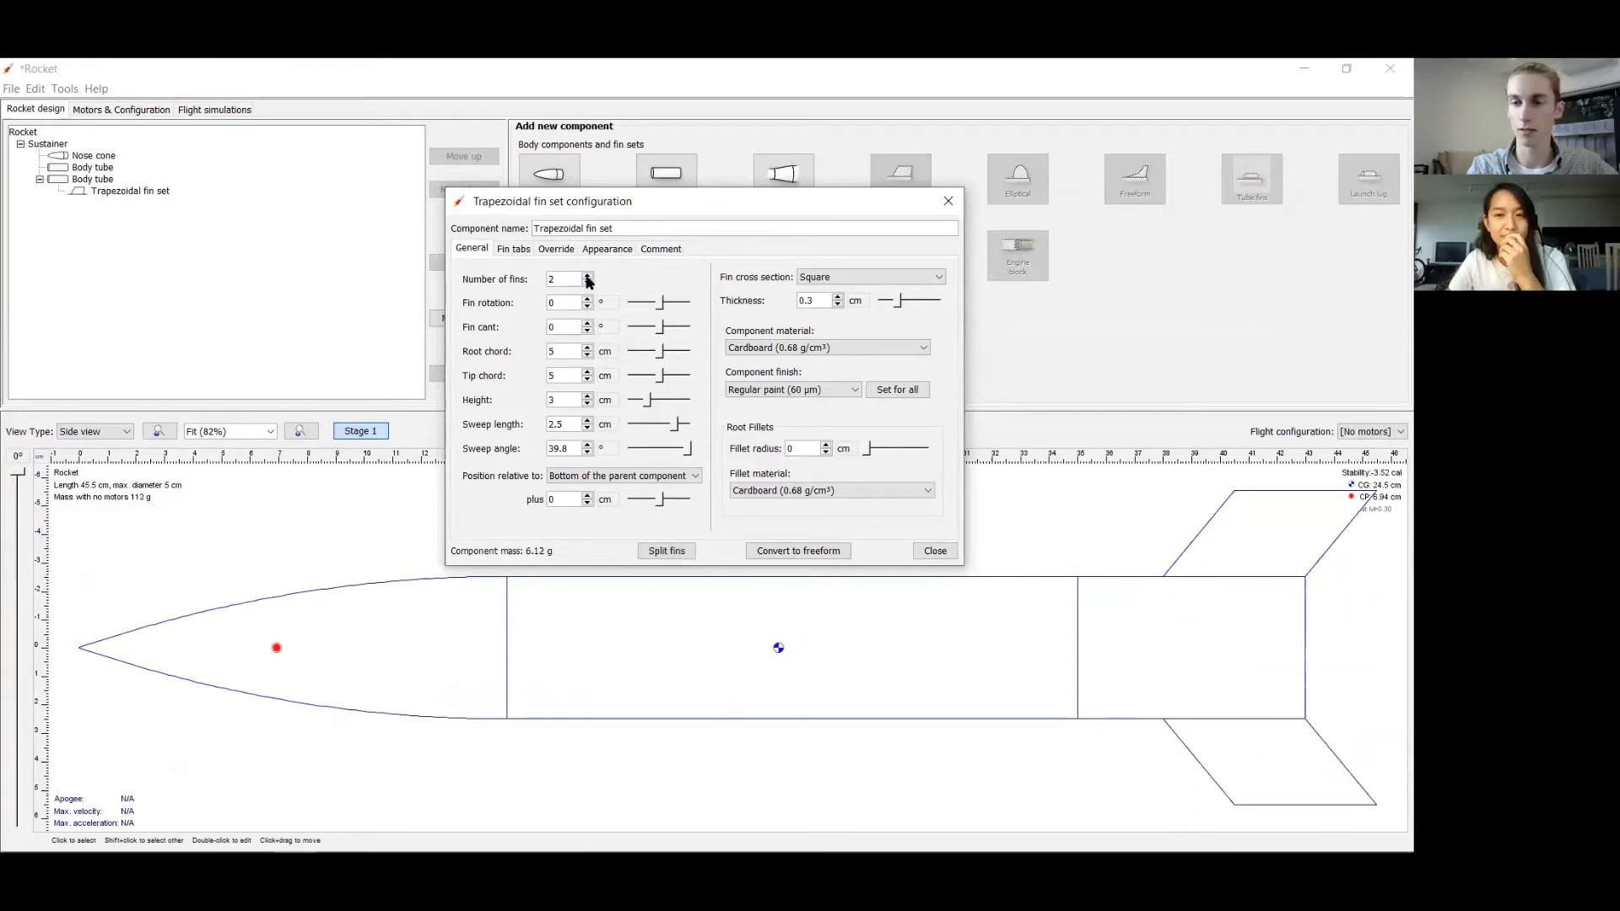
{"action": "left_click", "coordinate": [588, 276]}
{"action": "left_click", "coordinate": [588, 276]}
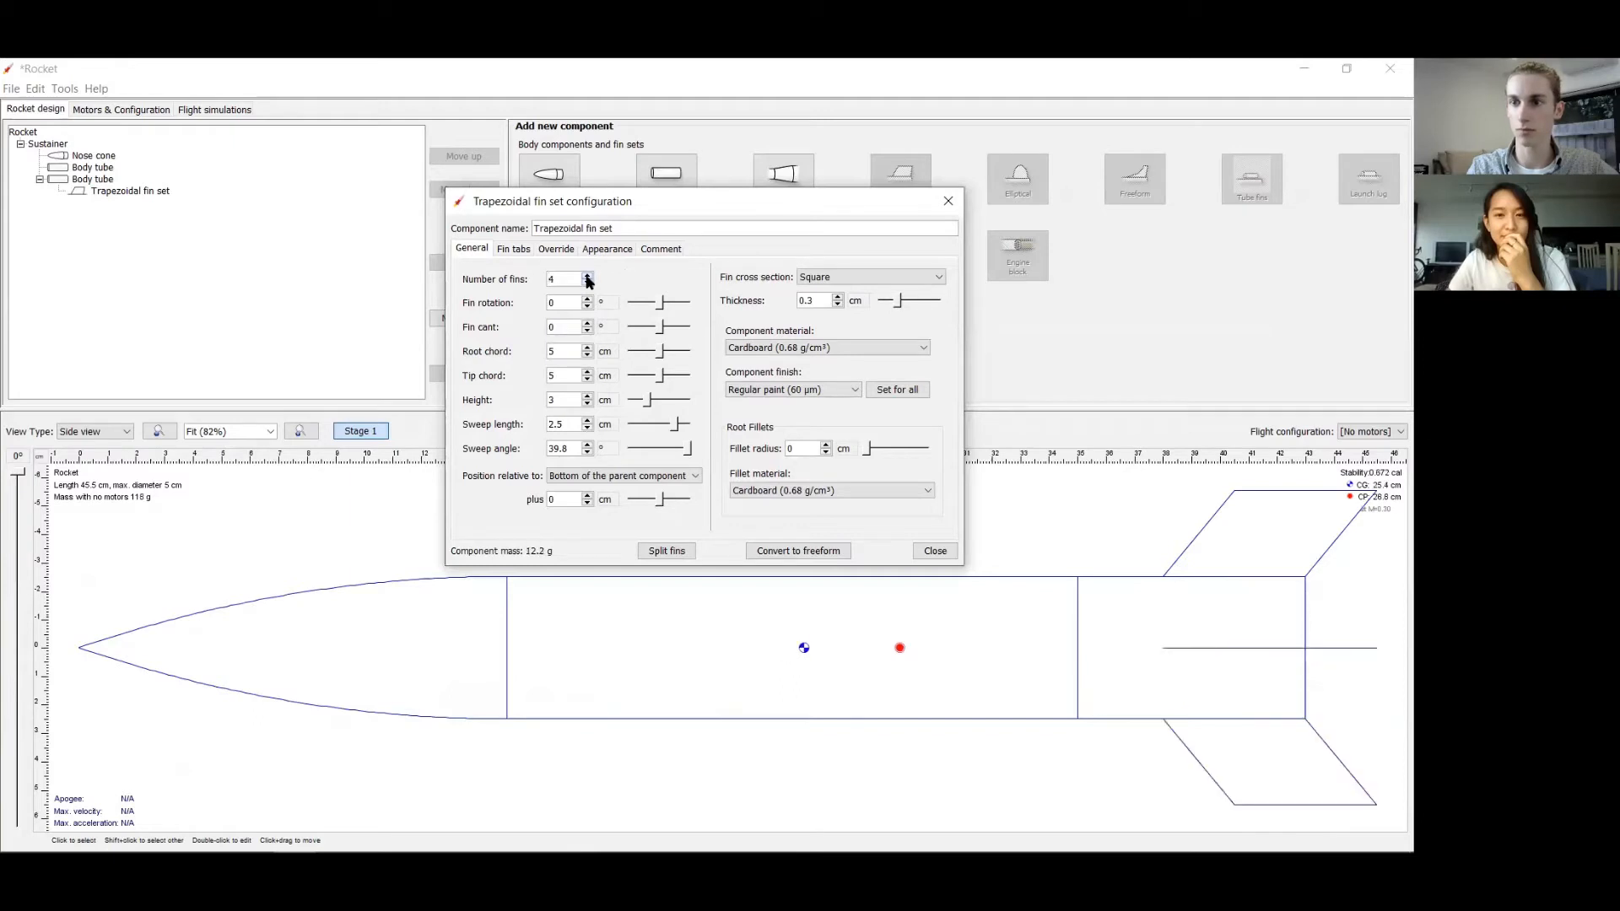
{"action": "left_click", "coordinate": [588, 276]}
{"action": "left_click", "coordinate": [588, 276]}
{"action": "left_click", "coordinate": [588, 276]}
{"action": "left_click", "coordinate": [588, 276]}
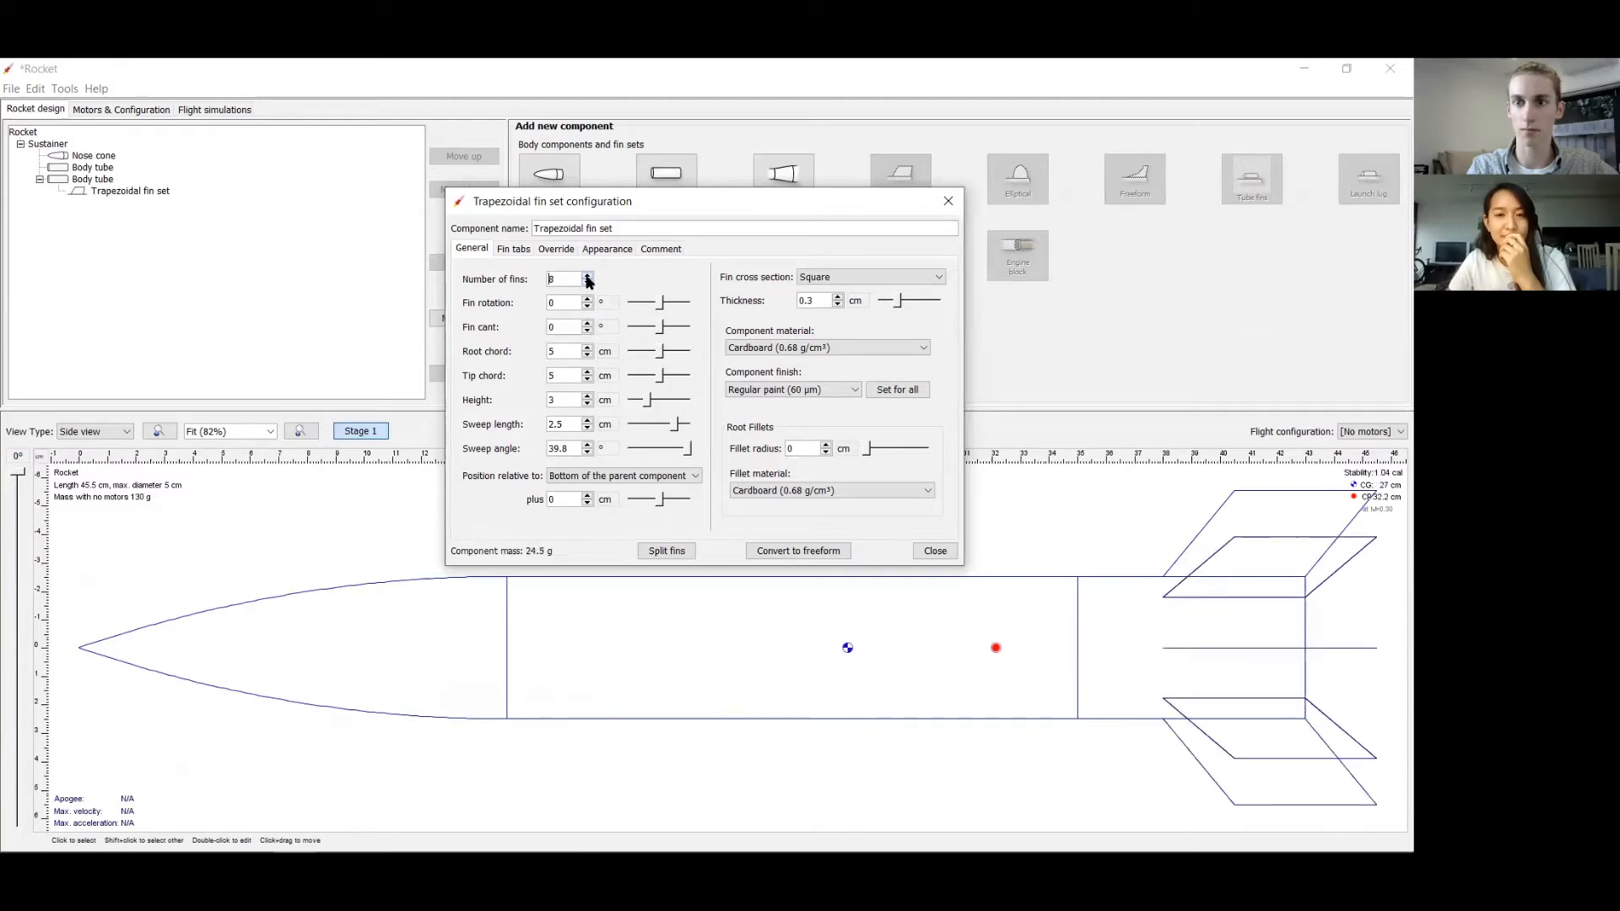
- Set the trapezoidal fin set's number of fins to 4 and its root chord to 4 cm
{"action": "left_click", "coordinate": [588, 283]}
{"action": "left_click", "coordinate": [588, 284]}
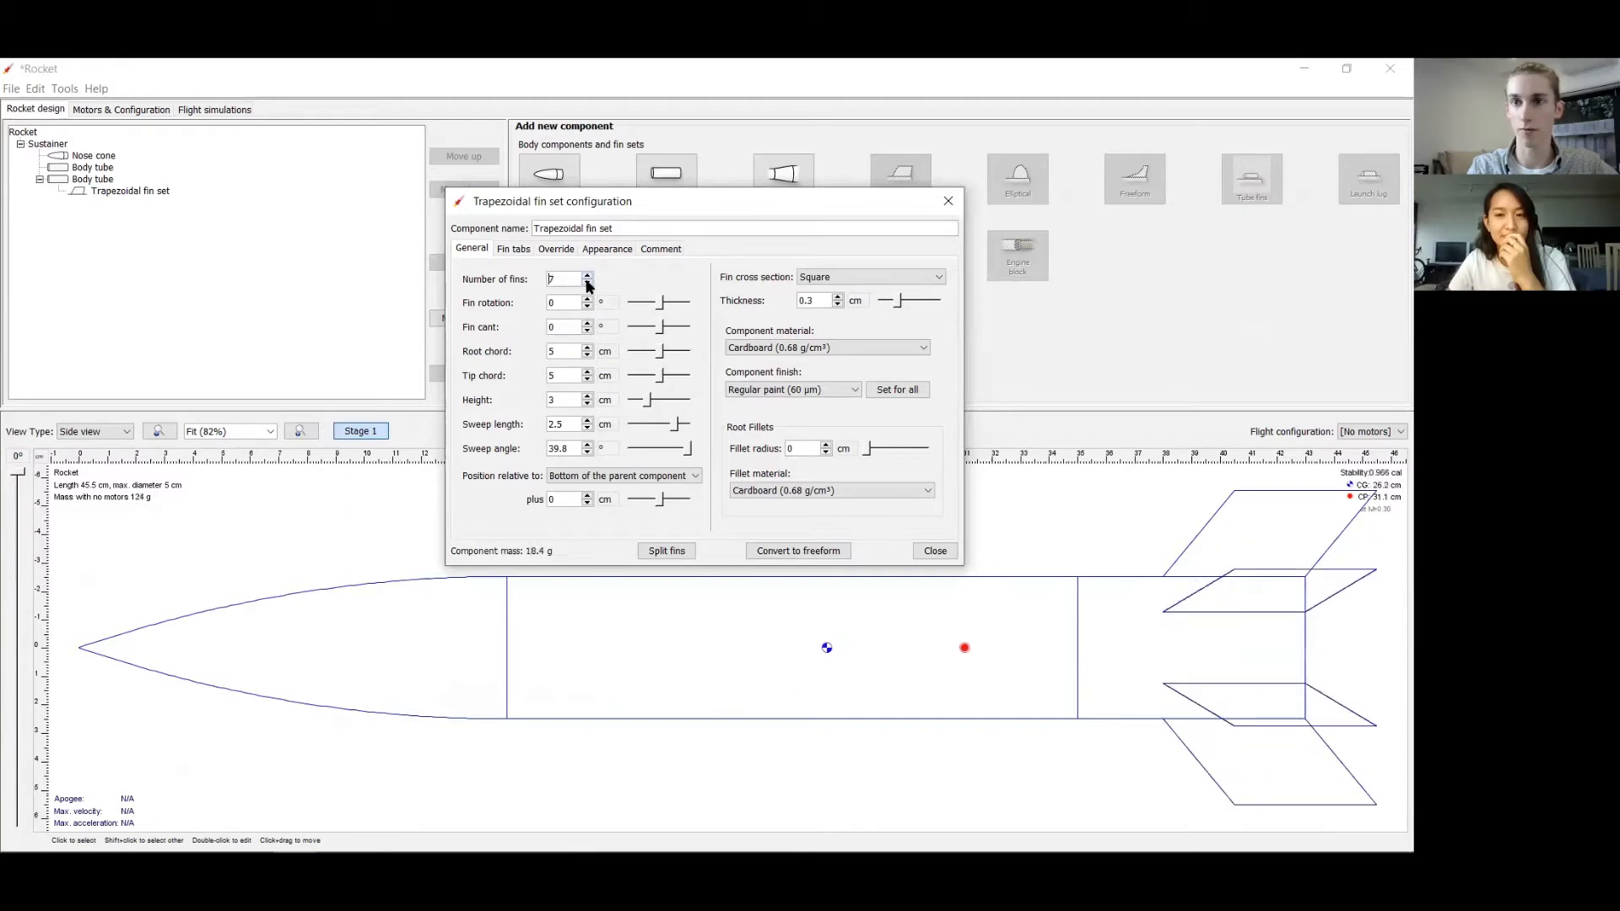
{"action": "left_click", "coordinate": [588, 283]}
{"action": "left_click", "coordinate": [588, 284]}
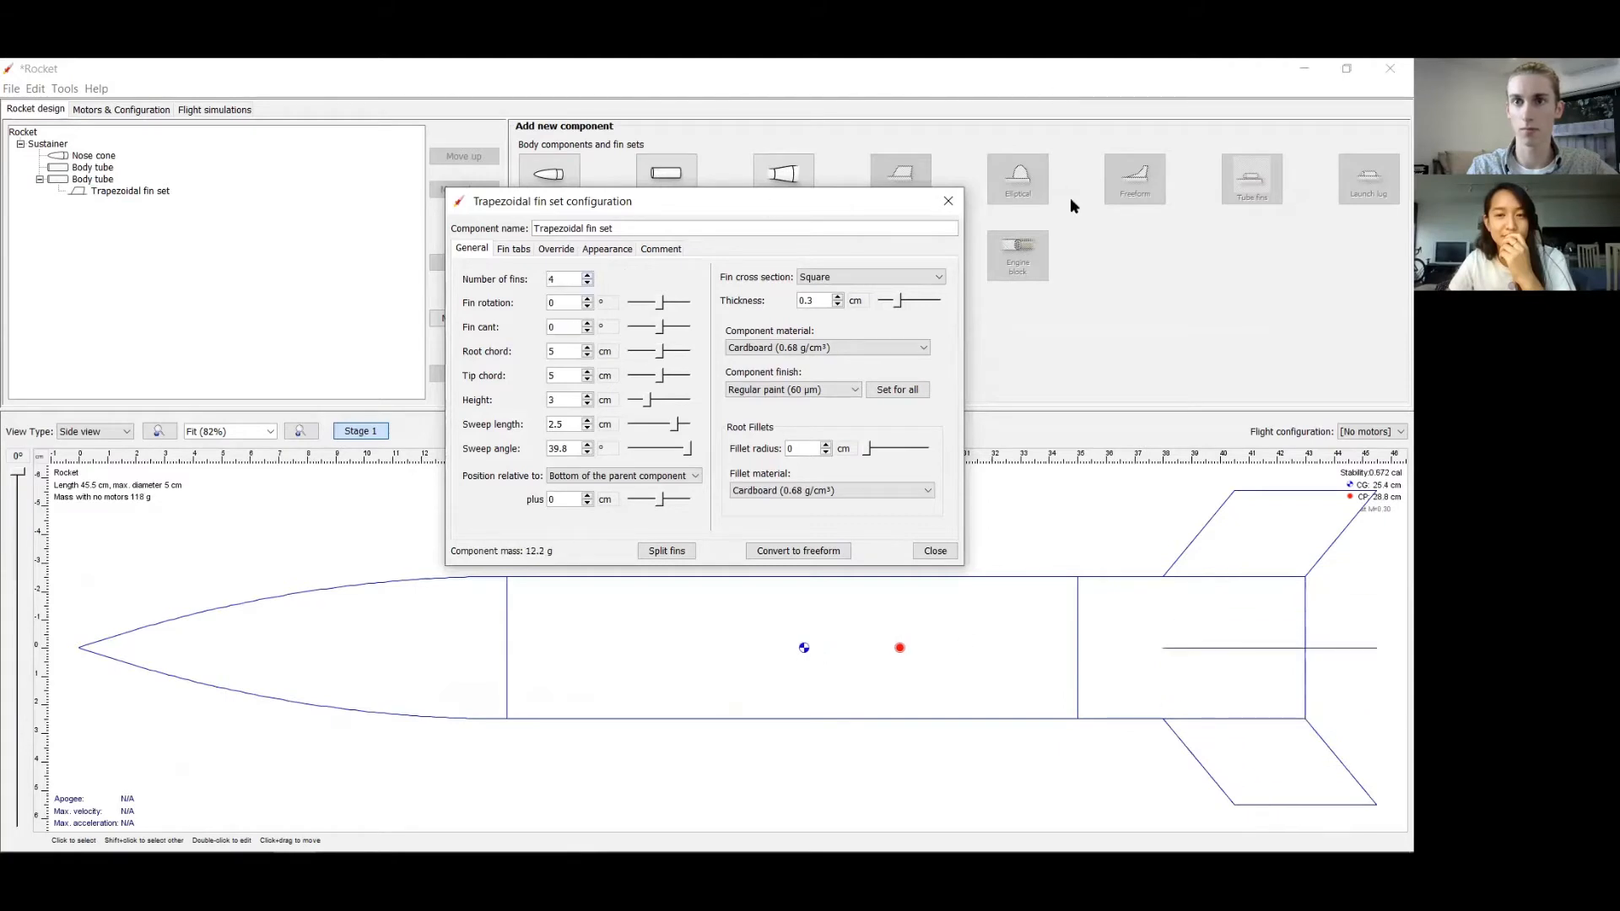
{"action": "left_click", "coordinate": [1072, 206]}
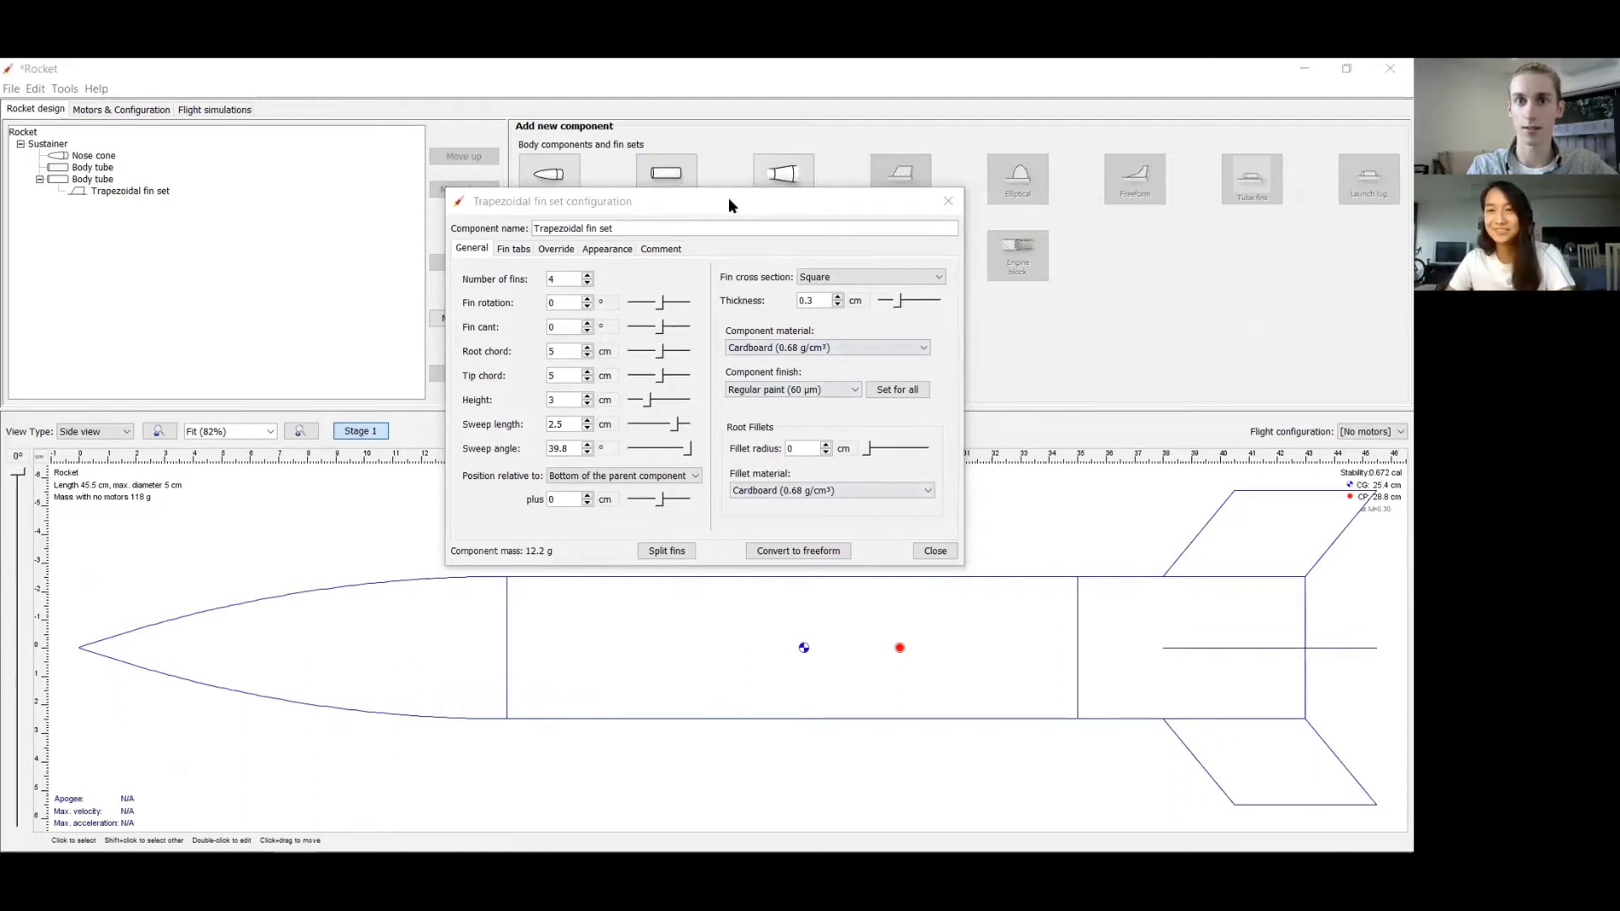
{"action": "left_click_drag", "start_coordinate": [729, 203], "coordinate": [757, 206]}
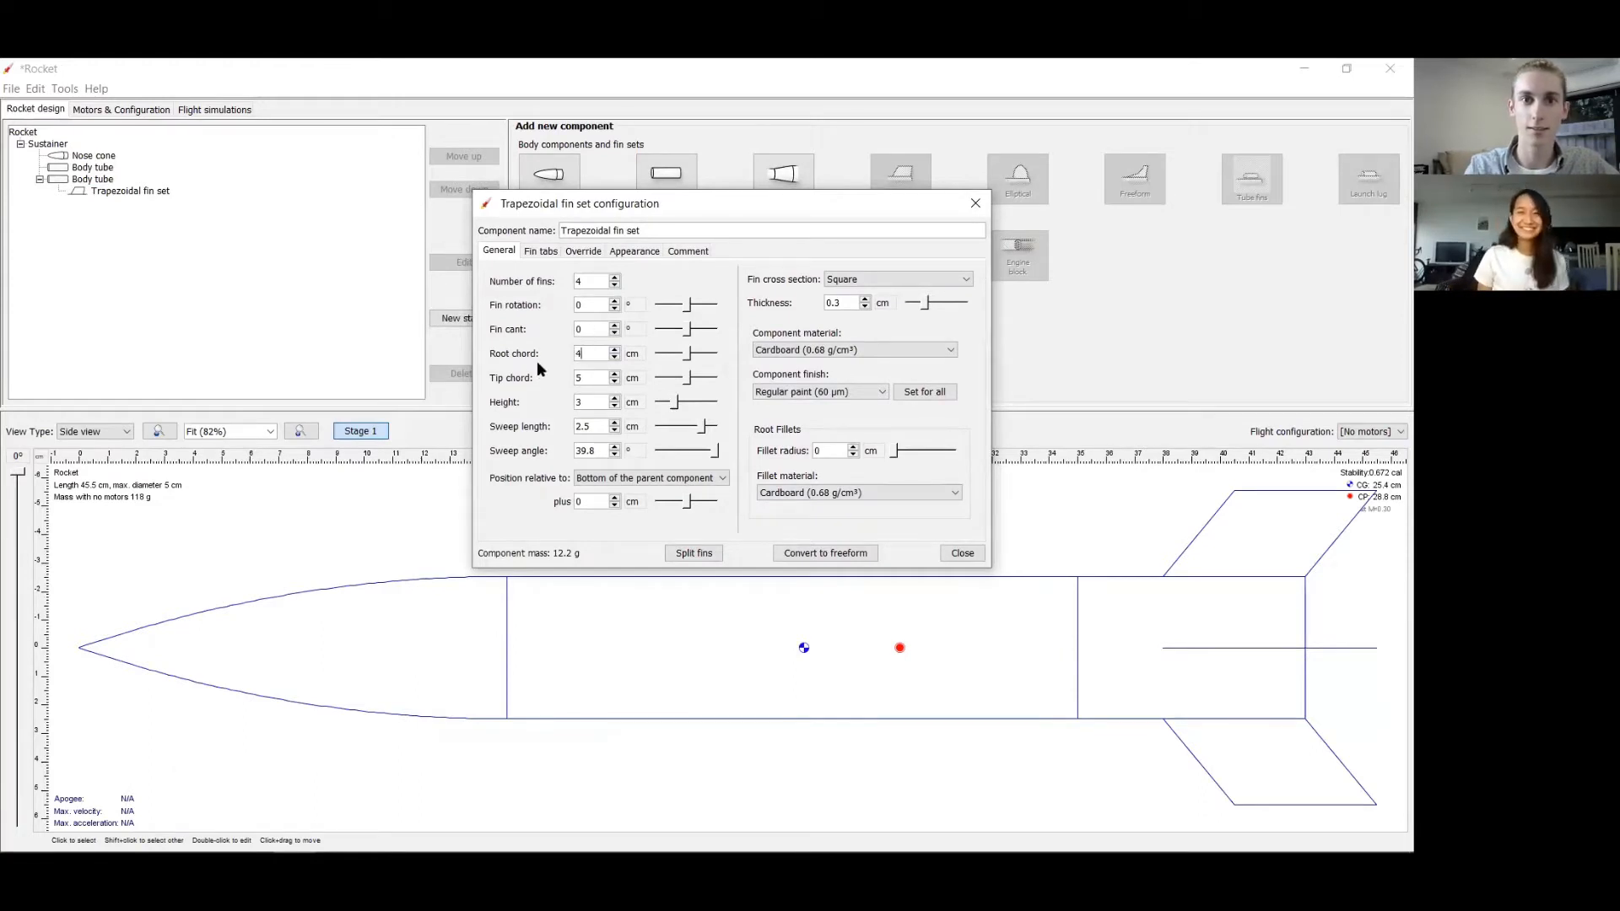
{"action": "left_click", "coordinate": [589, 284]}
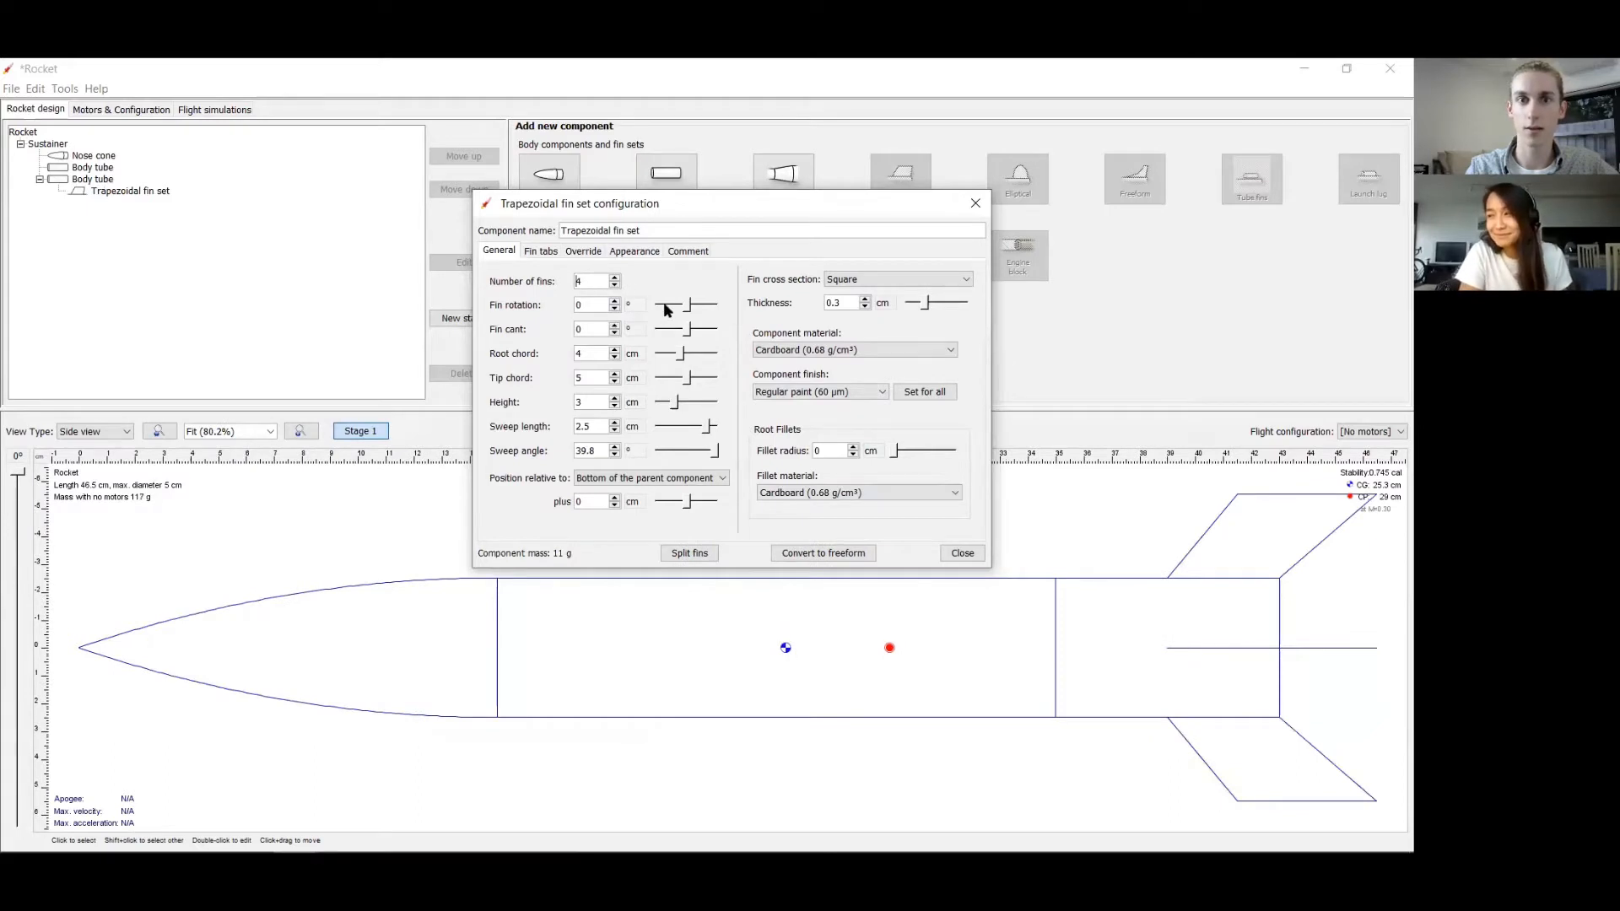
- Show the rocket from behind in the 3D Unfinished view and try rotating the fins around the body tube
{"action": "left_click", "coordinate": [72, 433]}
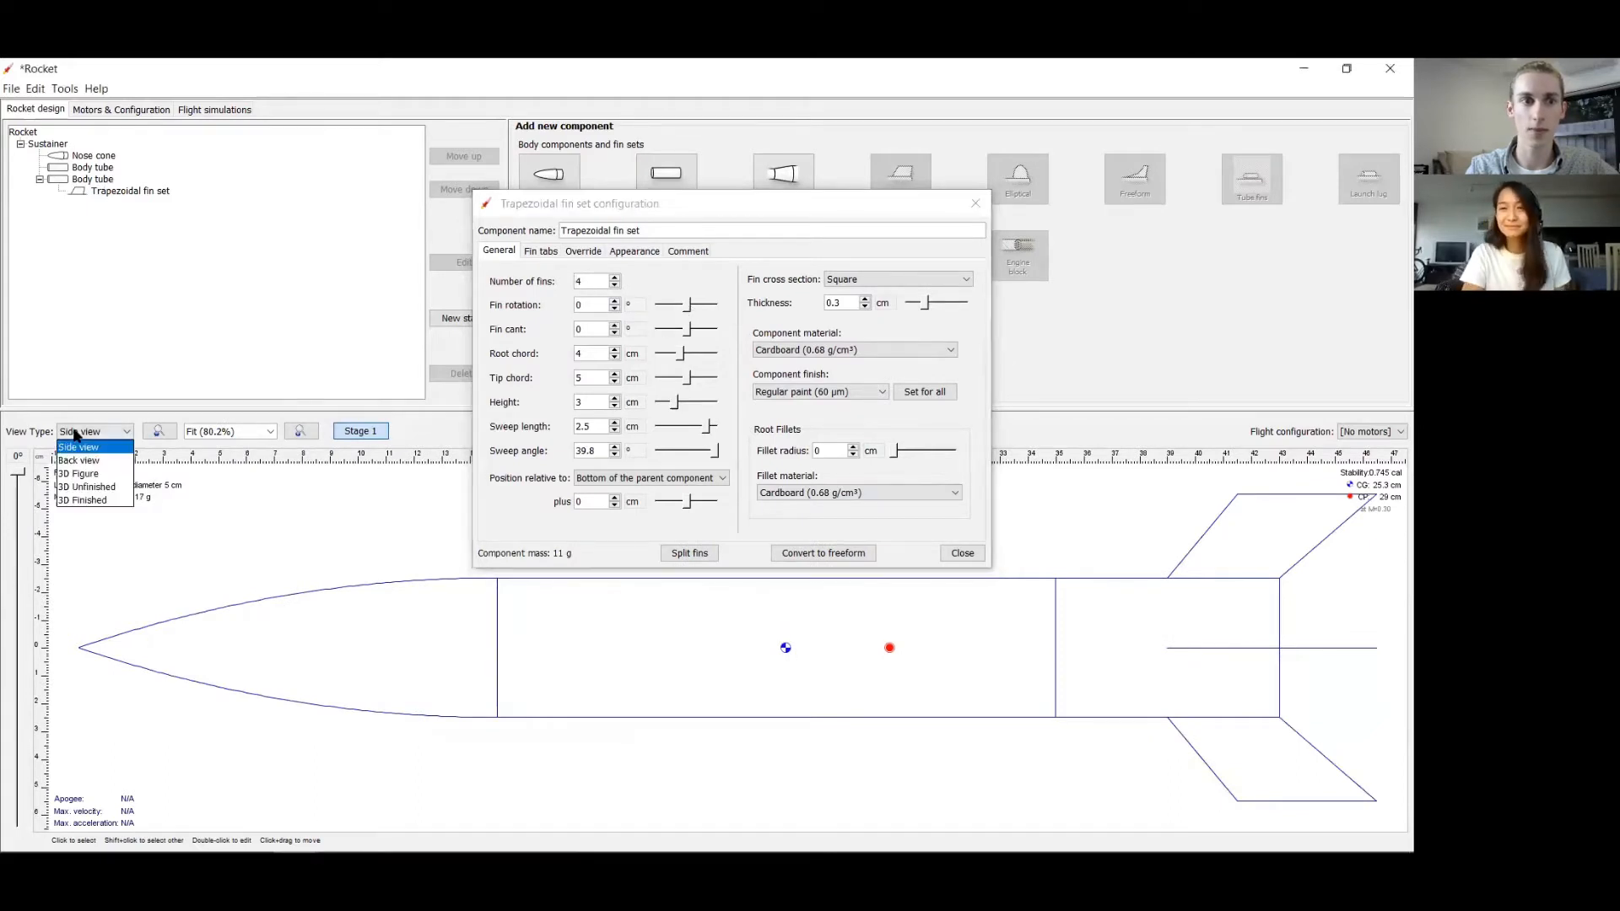
{"action": "left_click", "coordinate": [88, 494]}
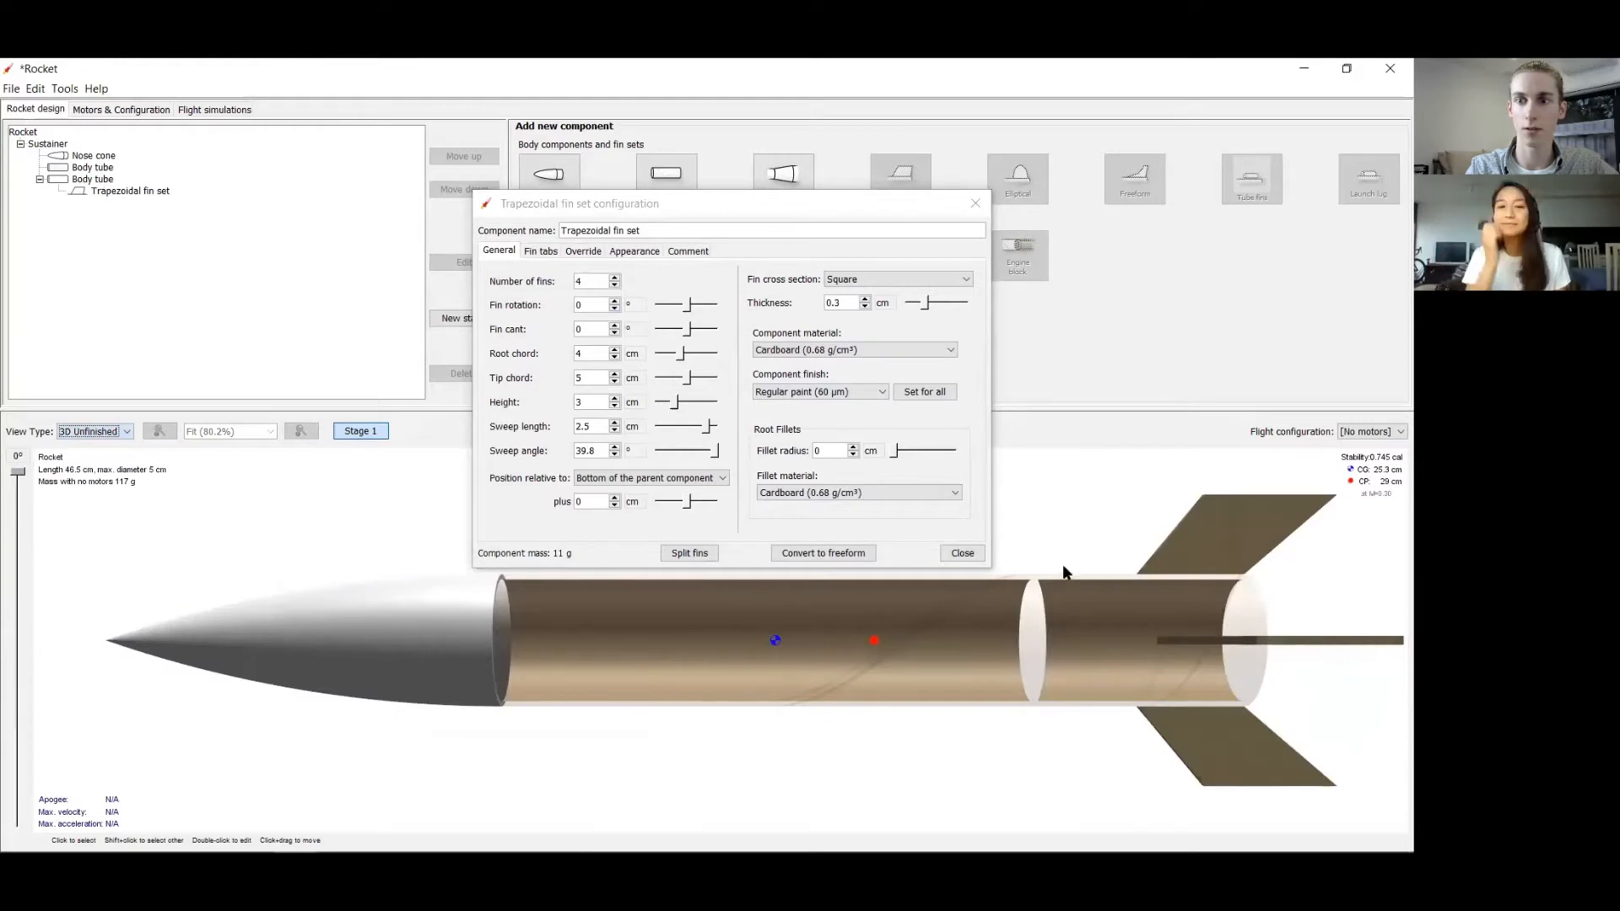
{"action": "left_click_drag", "start_coordinate": [1063, 571], "coordinate": [831, 633]}
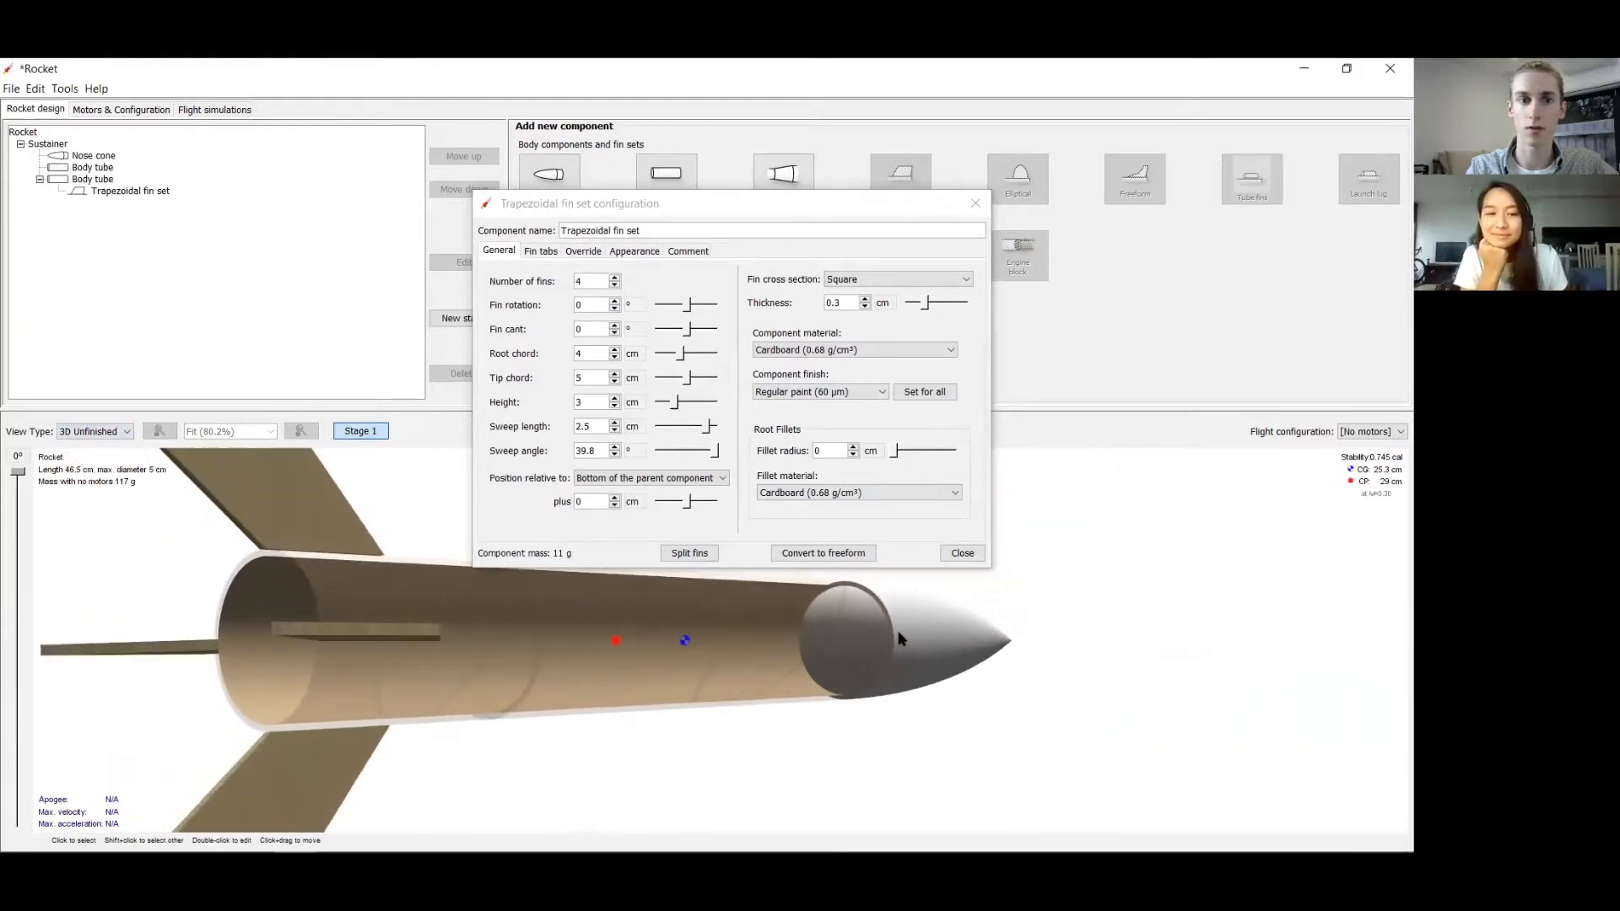
{"action": "mouse_move", "coordinate": [689, 308]}
{"action": "left_mouse_down"}
{"action": "mouse_move", "coordinate": [706, 302]}
{"action": "mouse_move", "coordinate": [669, 314]}
{"action": "mouse_move", "coordinate": [710, 304]}
{"action": "left_mouse_up"}
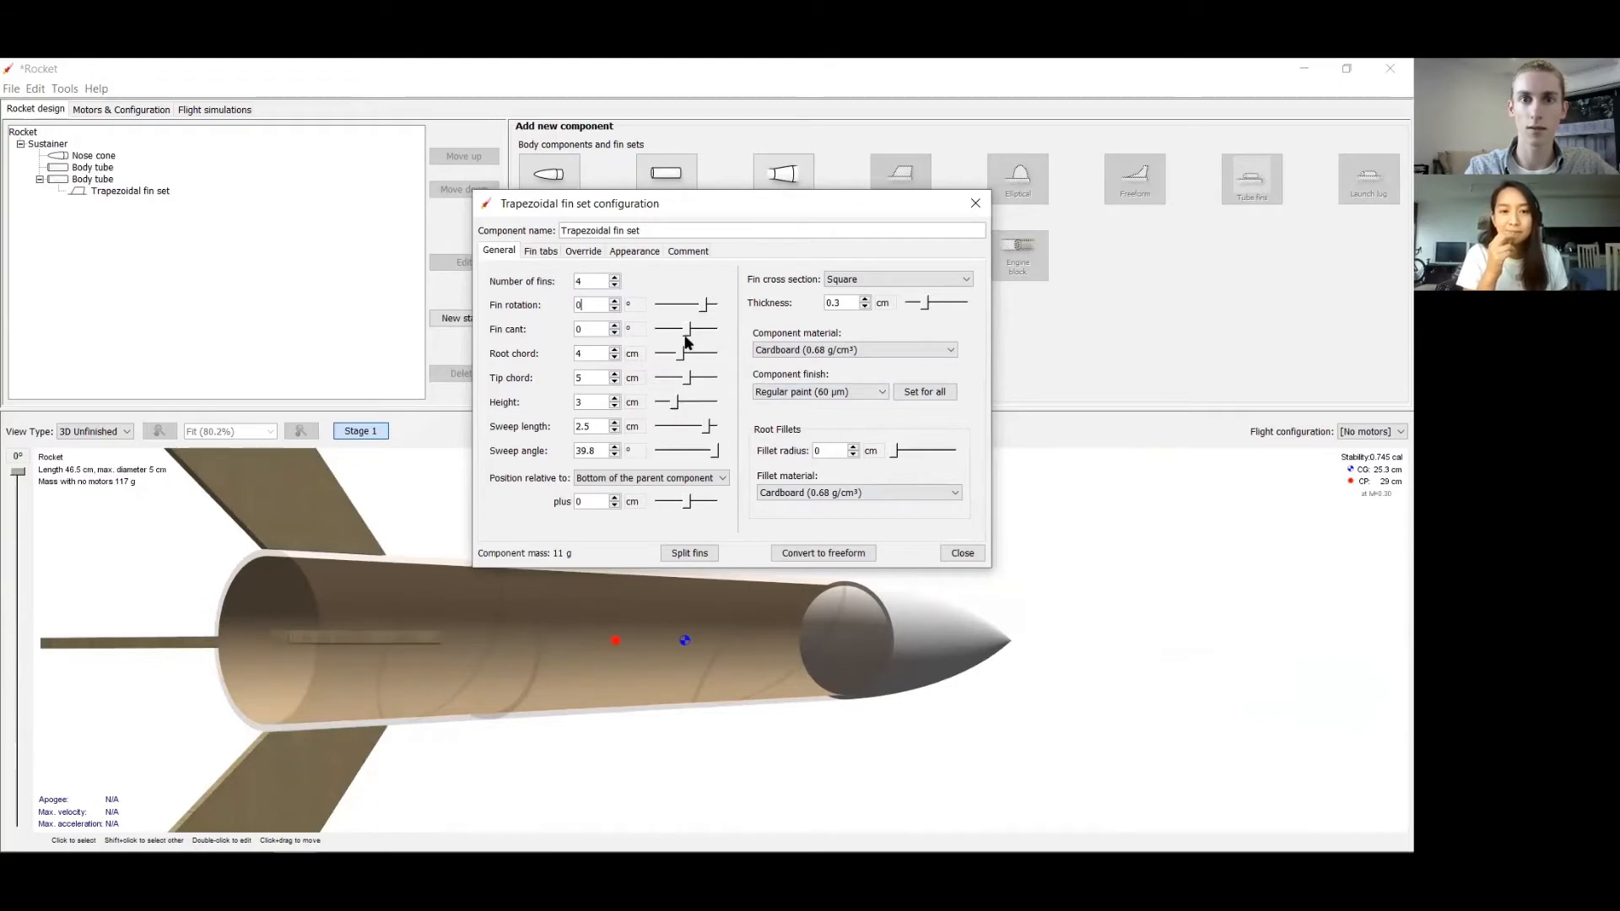
- Try a fin cant of 15° and look at the angled fins from the rear of the 3D model
{"action": "left_click_drag", "start_coordinate": [687, 332], "coordinate": [726, 380]}
{"action": "mouse_move", "coordinate": [235, 528]}
{"action": "left_mouse_down"}
{"action": "mouse_move", "coordinate": [188, 546]}
{"action": "mouse_move", "coordinate": [204, 562]}
{"action": "mouse_move", "coordinate": [185, 553]}
{"action": "mouse_move", "coordinate": [219, 532]}
{"action": "left_mouse_up"}
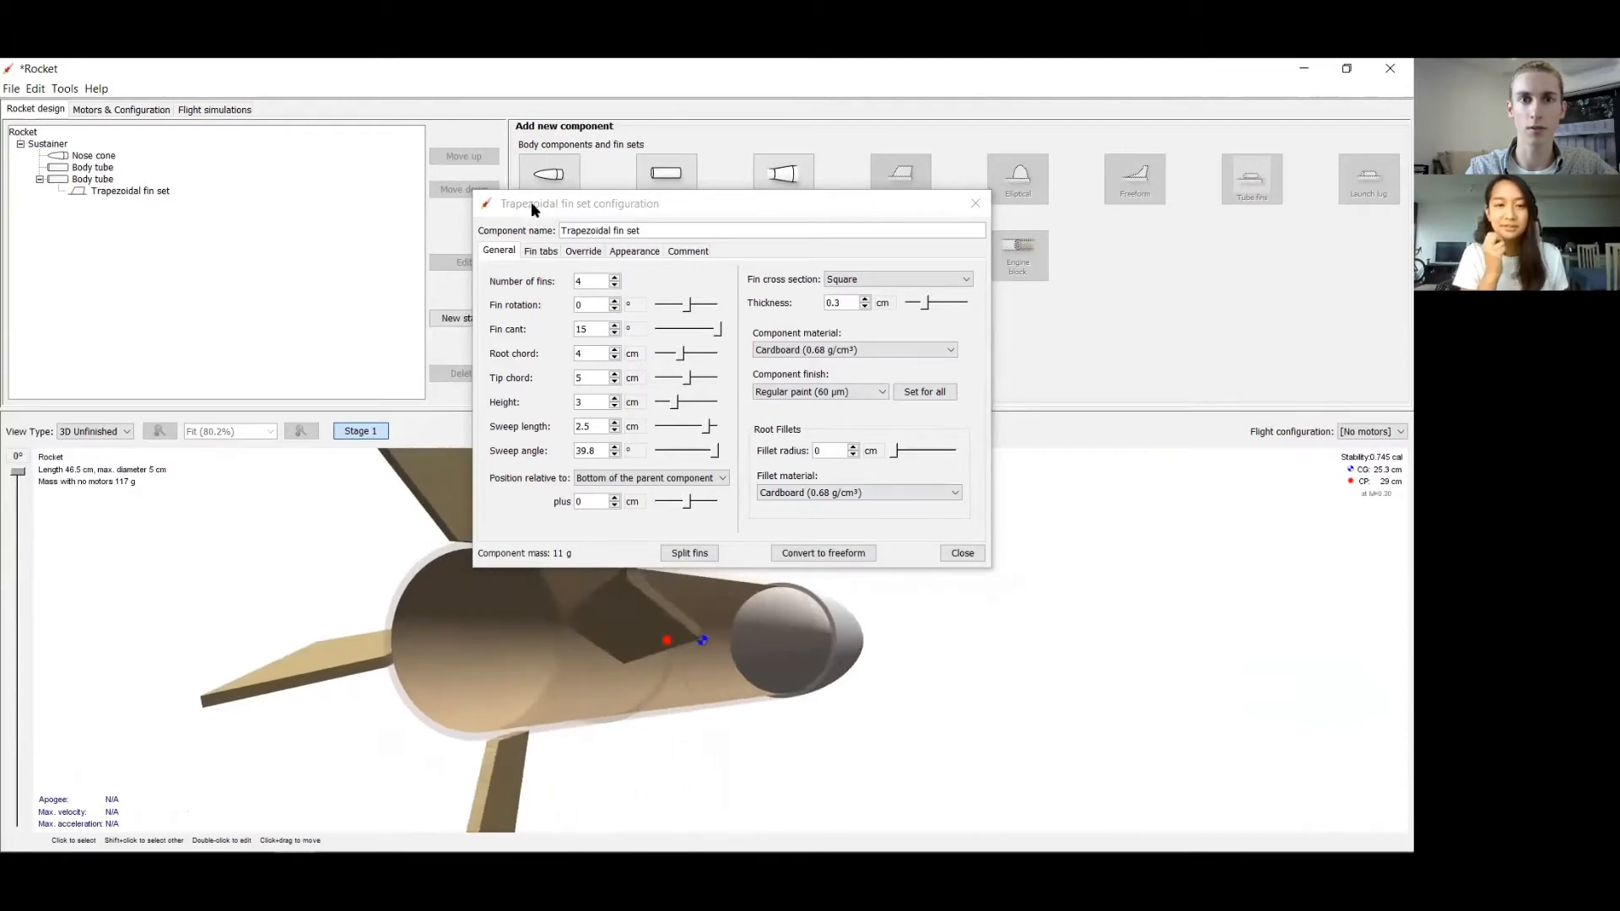
{"action": "left_click_drag", "start_coordinate": [550, 208], "coordinate": [839, 177]}
{"action": "left_click_drag", "start_coordinate": [614, 516], "coordinate": [590, 518]}
- Reset the fin cant to 0° and return the rocket drawing to the Side view
{"action": "left_click_drag", "start_coordinate": [881, 298], "coordinate": [869, 297]}
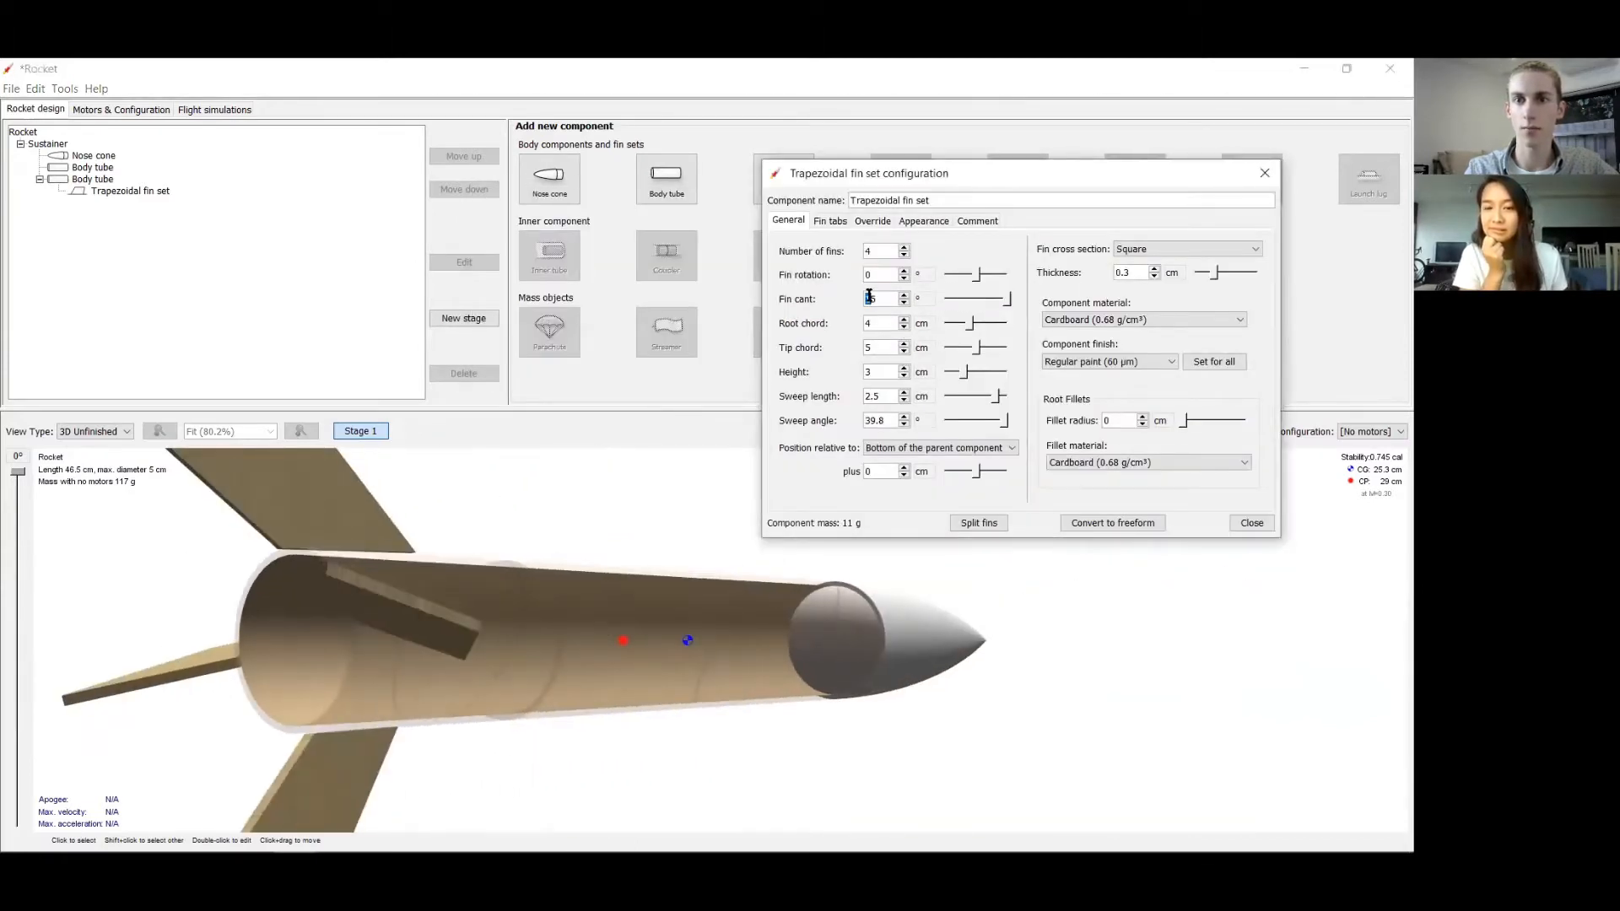
{"action": "key", "text": "BackSpace"}
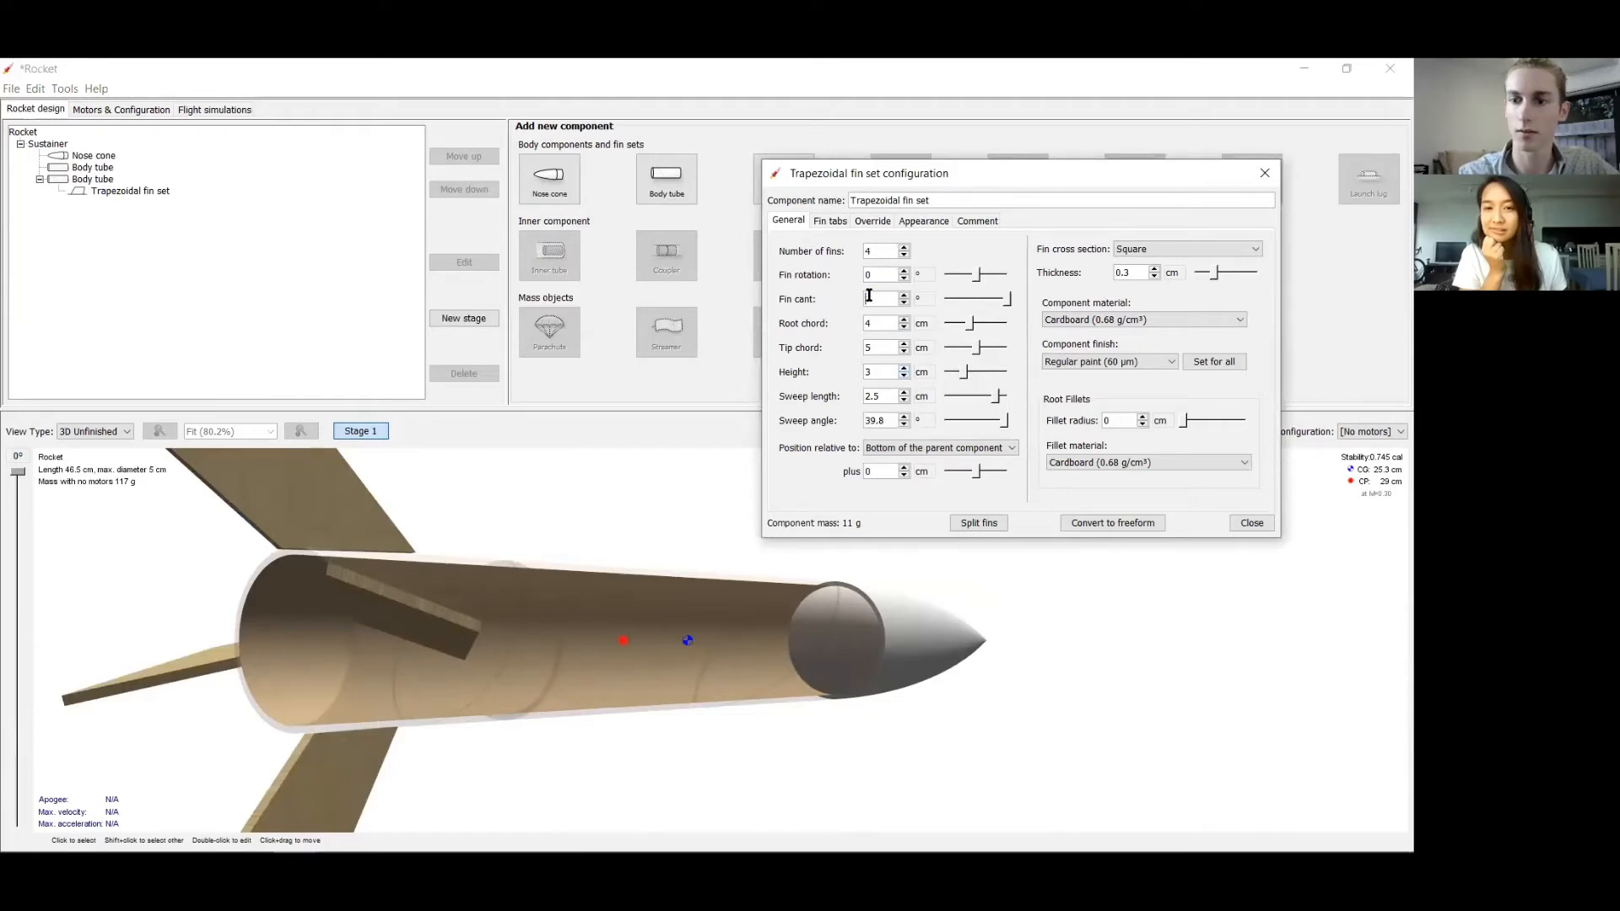
{"action": "type", "text": "0"}
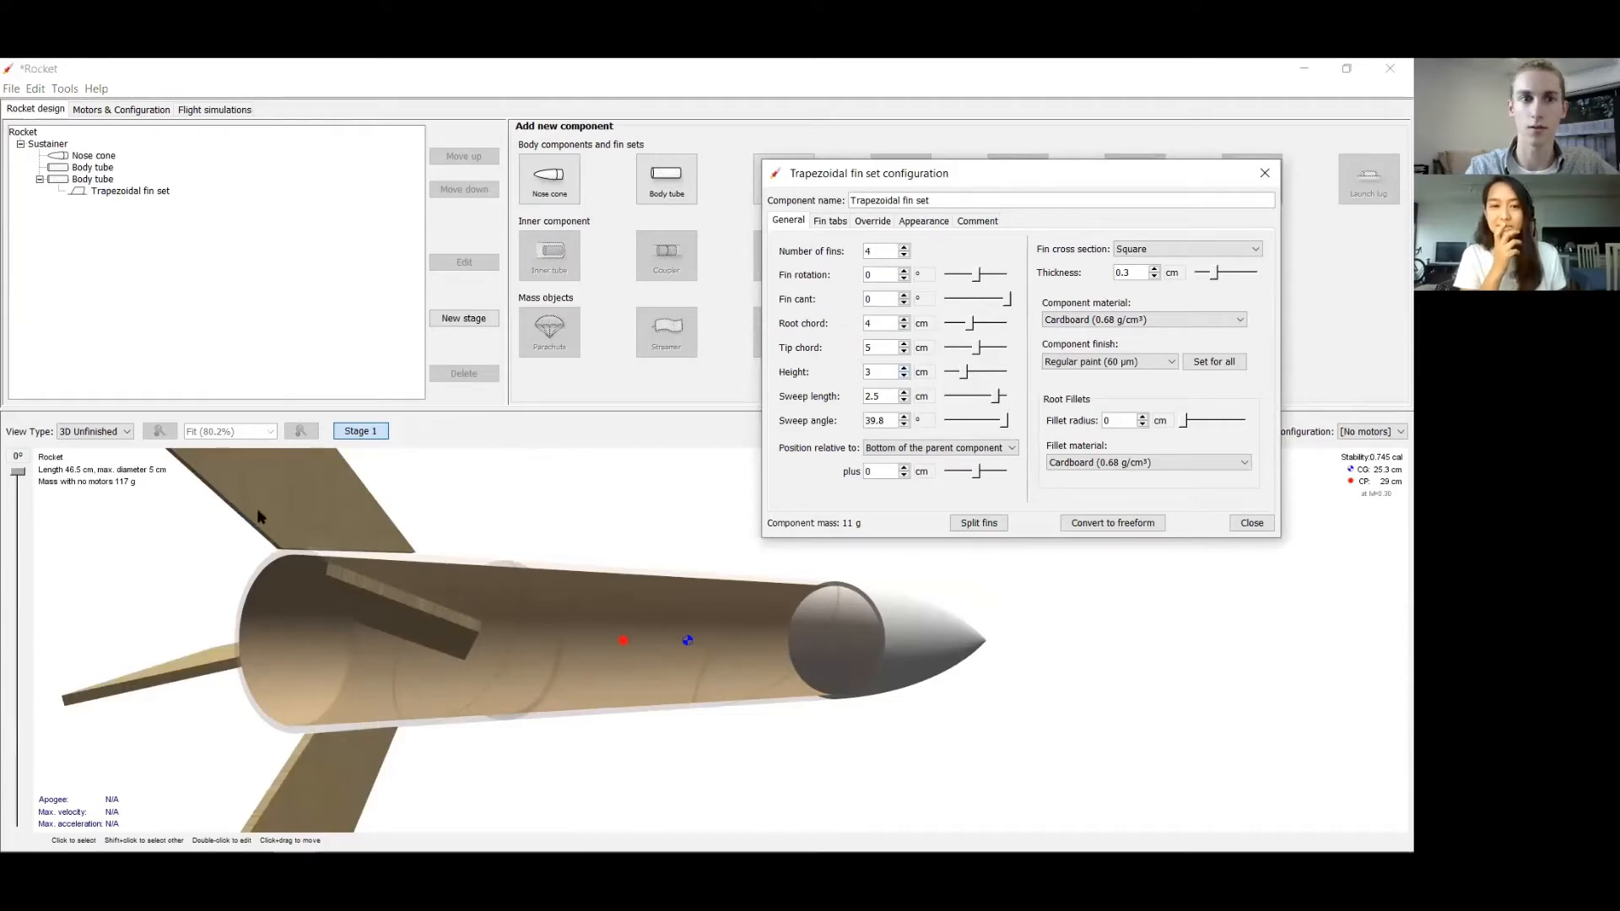
{"action": "left_click", "coordinate": [94, 431]}
{"action": "left_click", "coordinate": [84, 448]}
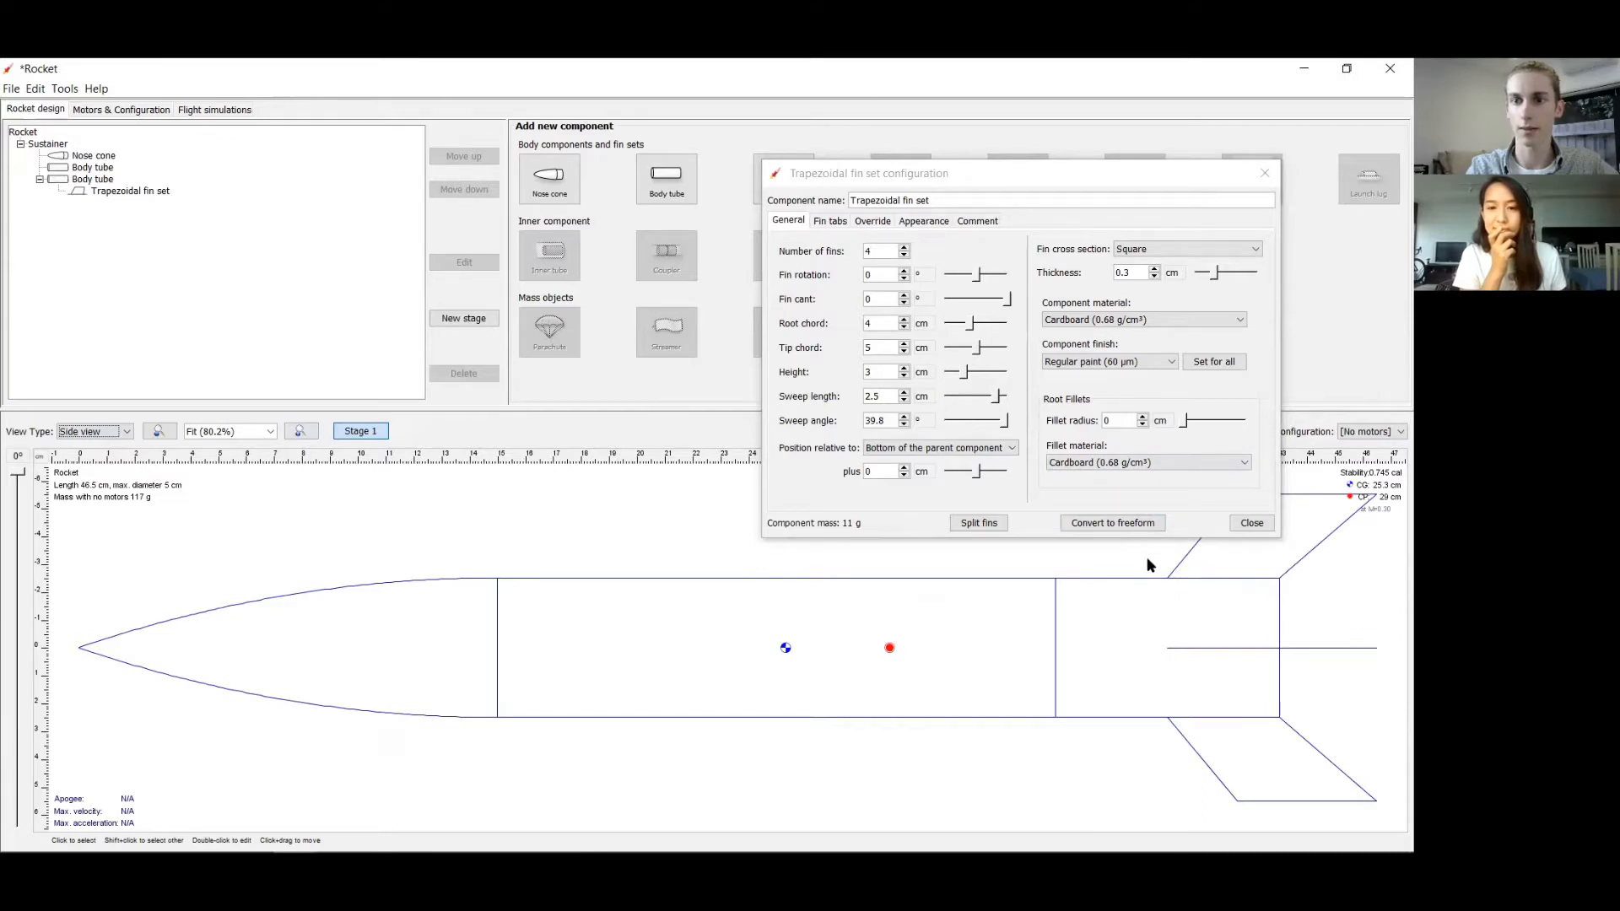
- Try larger root chords up to 8 cm on the fins and bring the root chord back to 4 cm
{"action": "left_click", "coordinate": [904, 320]}
{"action": "left_click", "coordinate": [904, 320]}
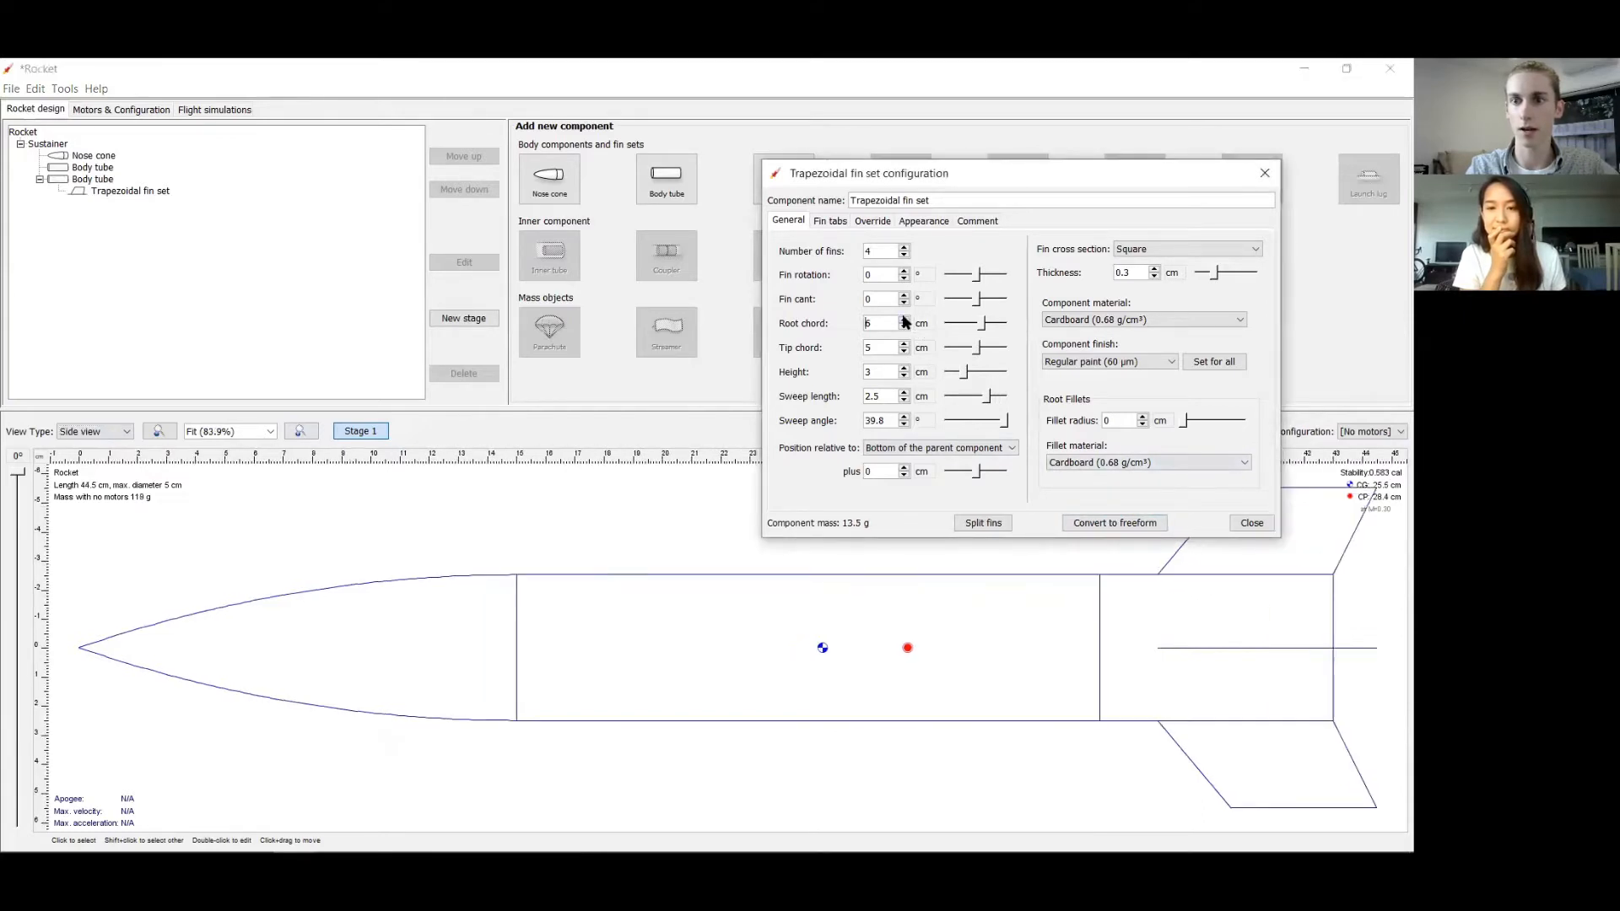
{"action": "left_click", "coordinate": [904, 320]}
{"action": "left_click", "coordinate": [903, 320]}
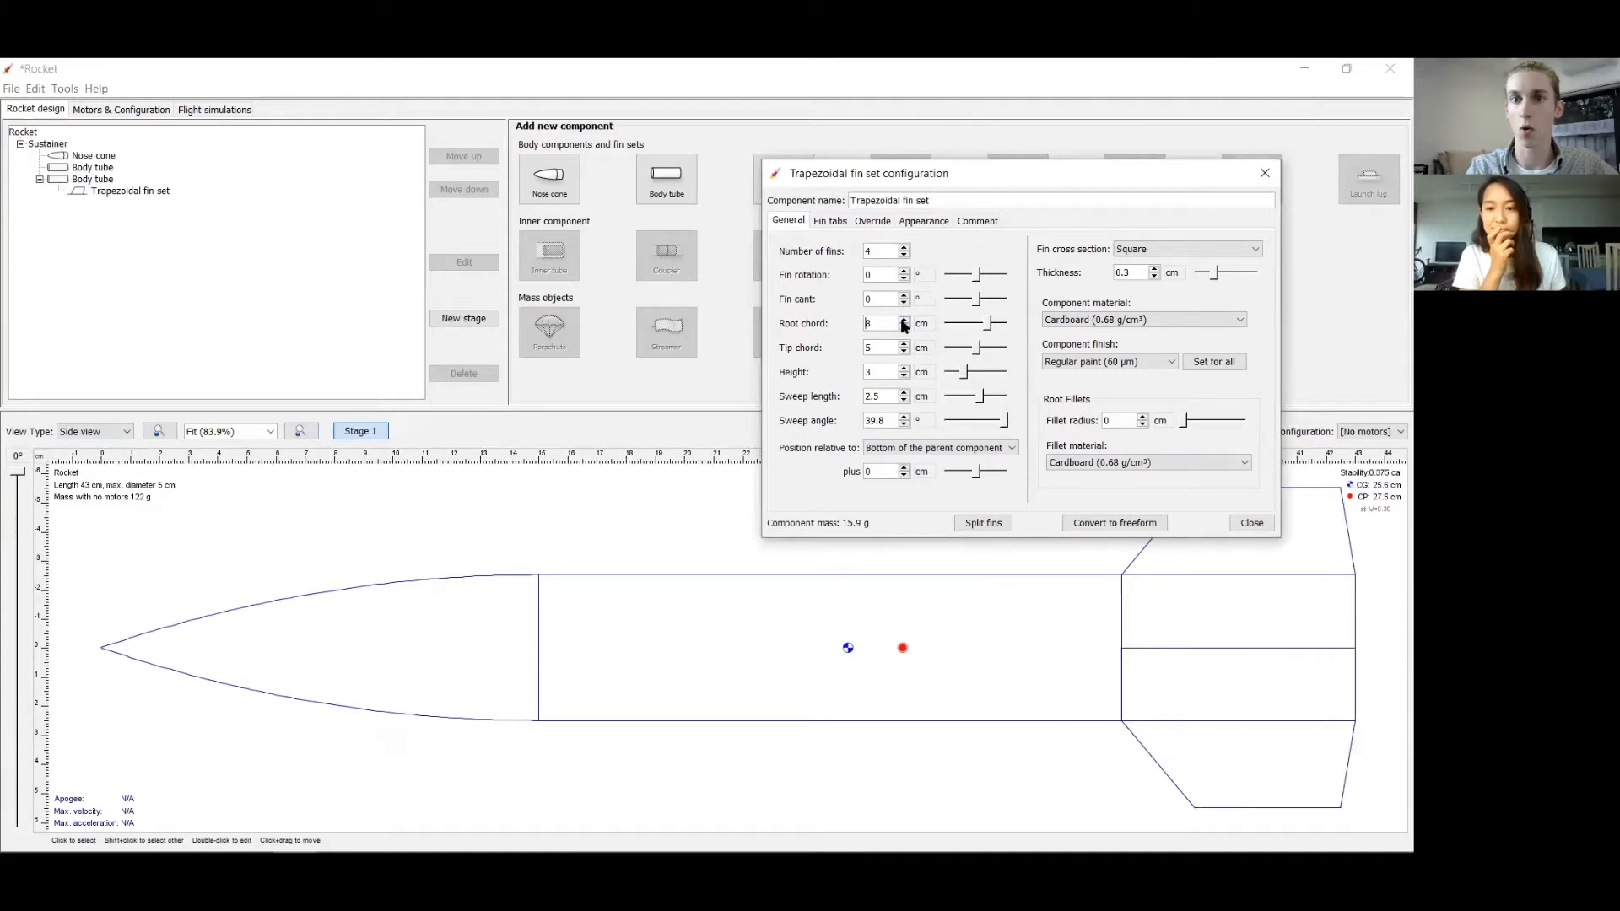
{"action": "left_click", "coordinate": [904, 327]}
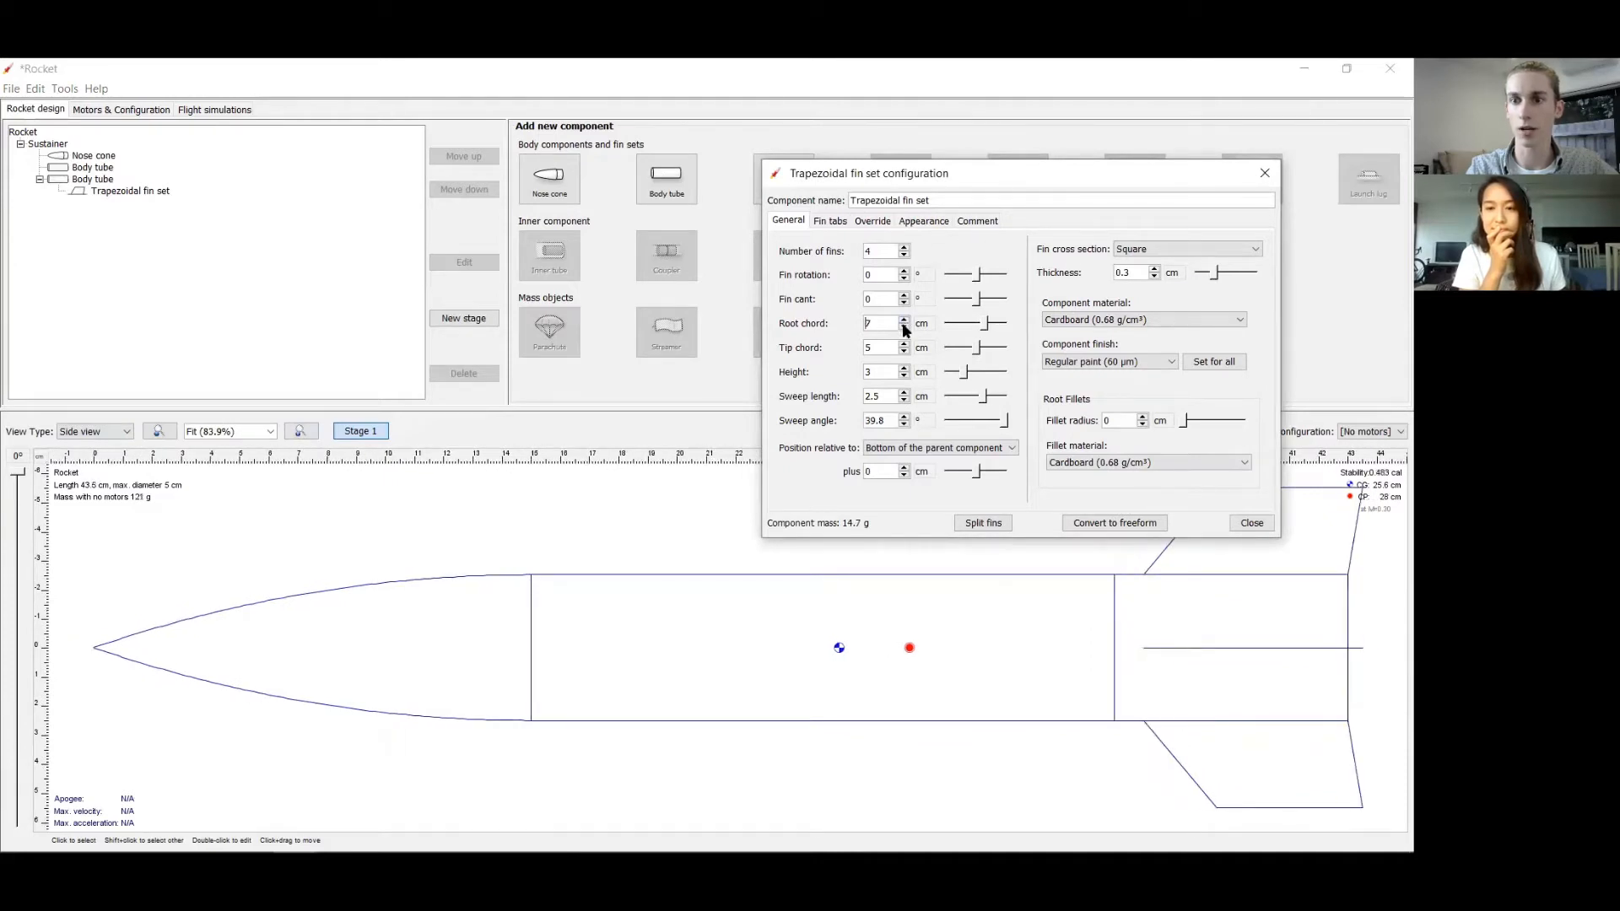
{"action": "left_click", "coordinate": [904, 327]}
{"action": "left_click", "coordinate": [903, 326]}
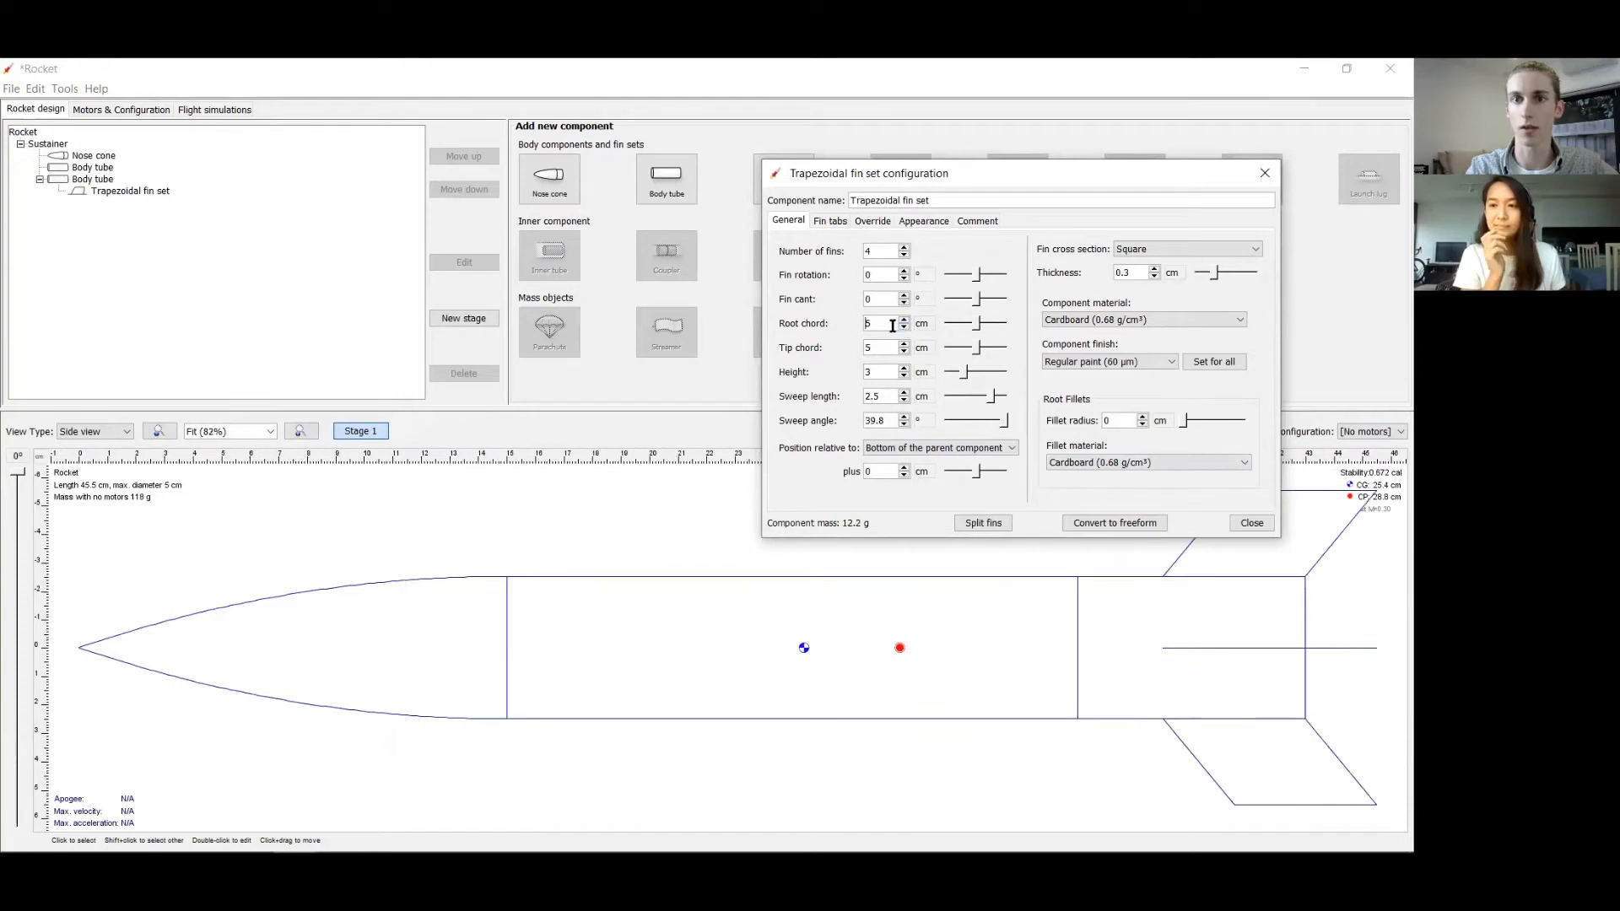
{"action": "left_click", "coordinate": [904, 327]}
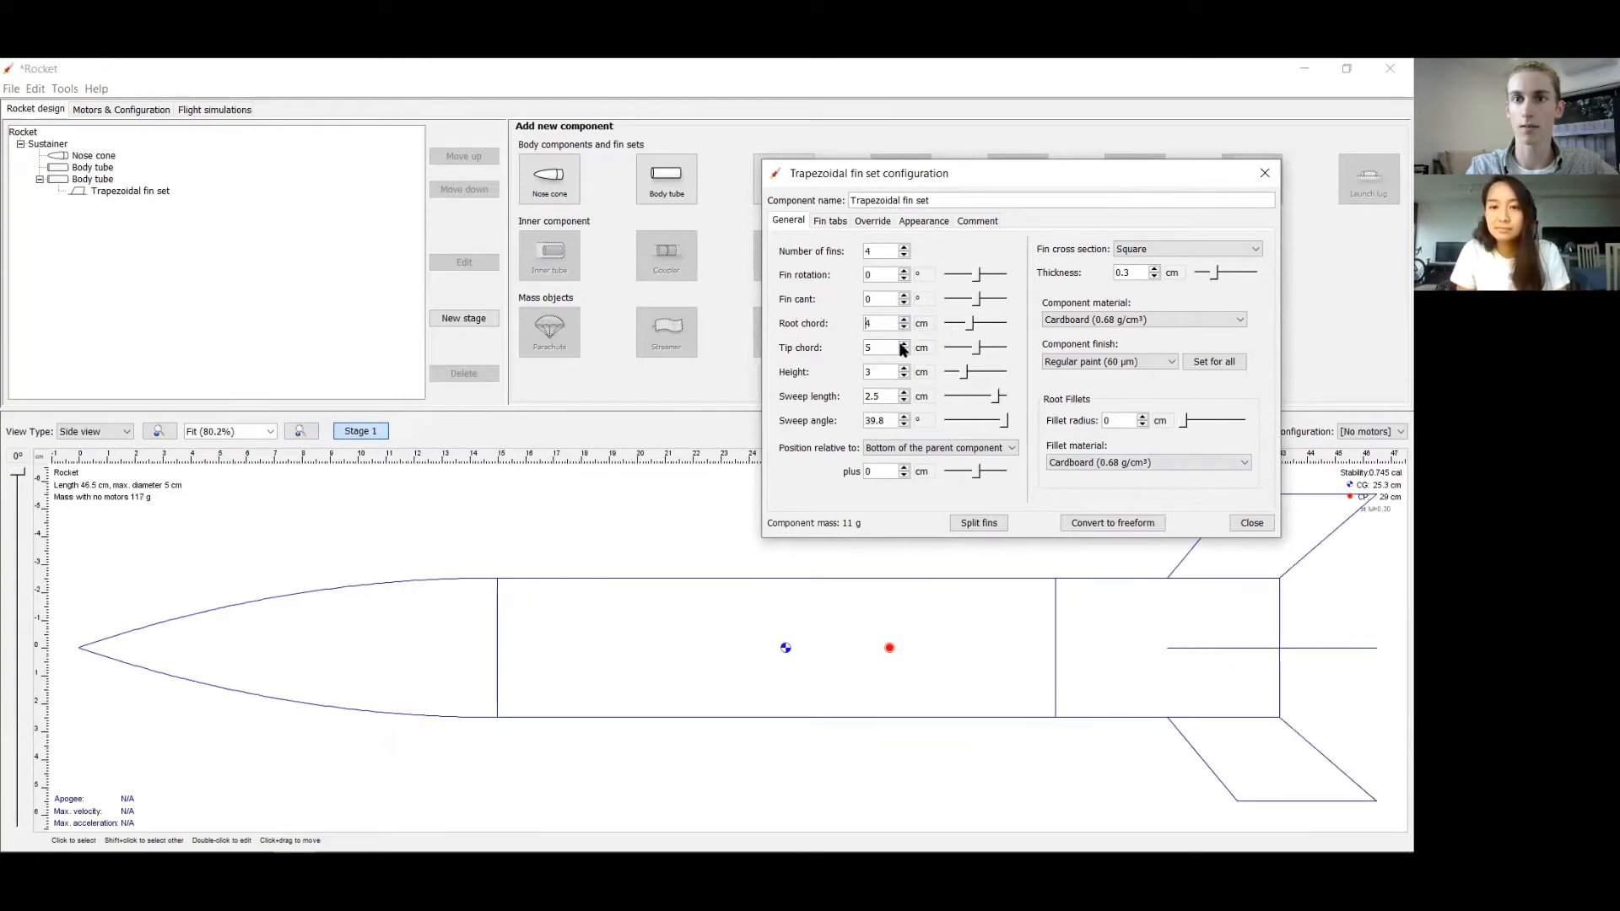
- Set the fins' tip chord to 1.5 cm and their height to 5 cm
{"action": "left_click_drag", "start_coordinate": [1057, 182], "coordinate": [820, 194]}
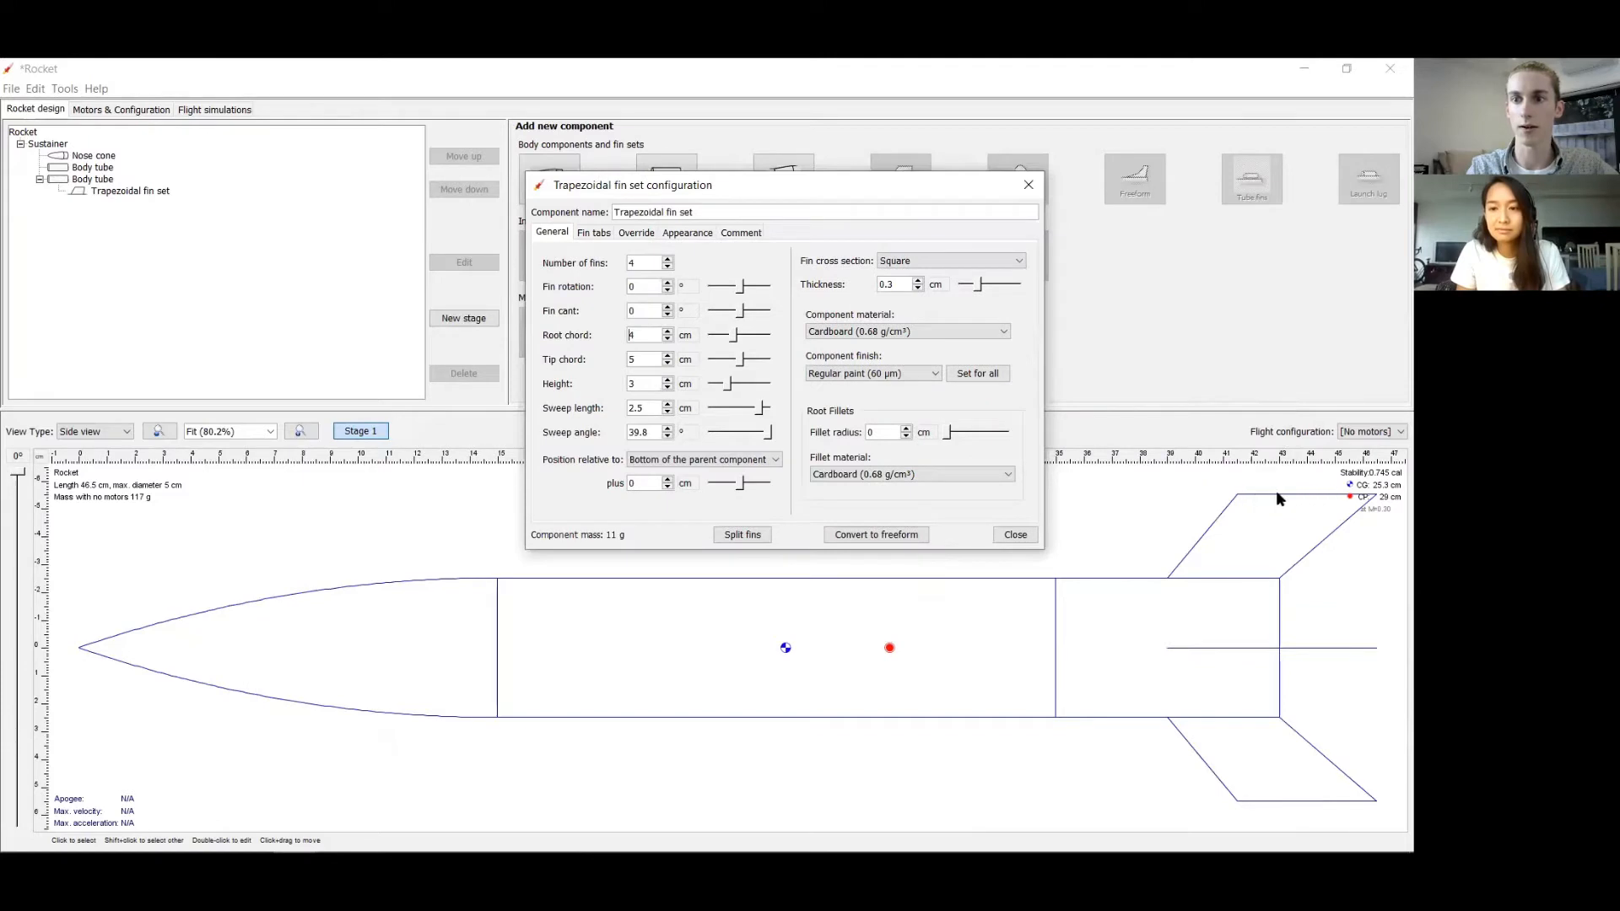
{"action": "left_click", "coordinate": [668, 364]}
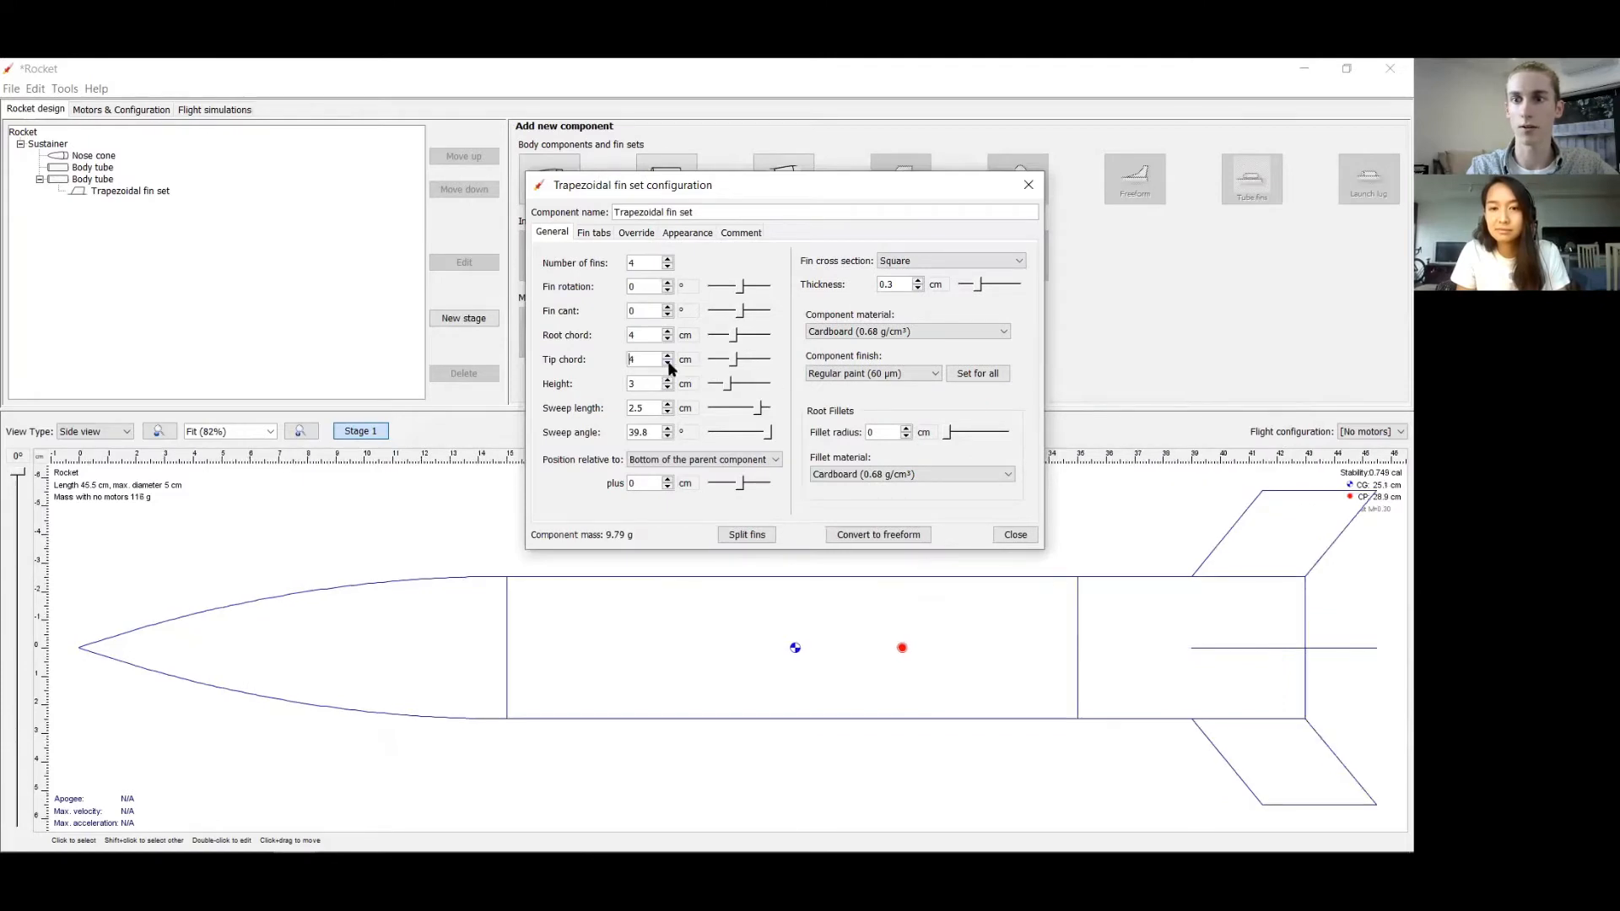
{"action": "left_click", "coordinate": [668, 364]}
{"action": "left_click", "coordinate": [667, 363]}
{"action": "left_click", "coordinate": [668, 364]}
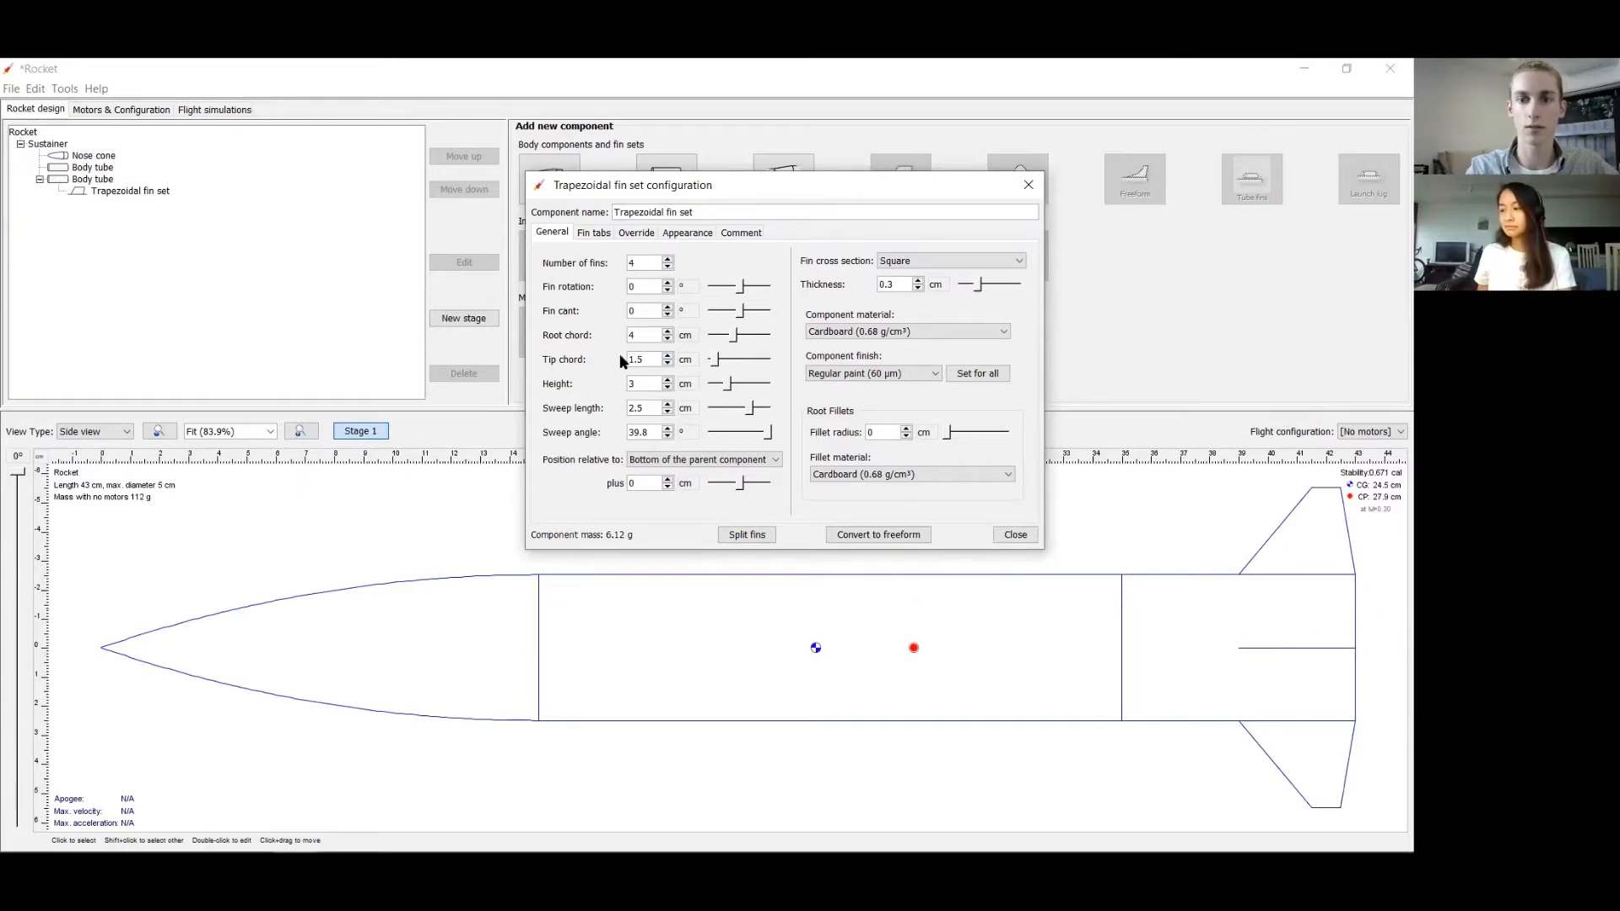
{"action": "key", "text": "Return"}
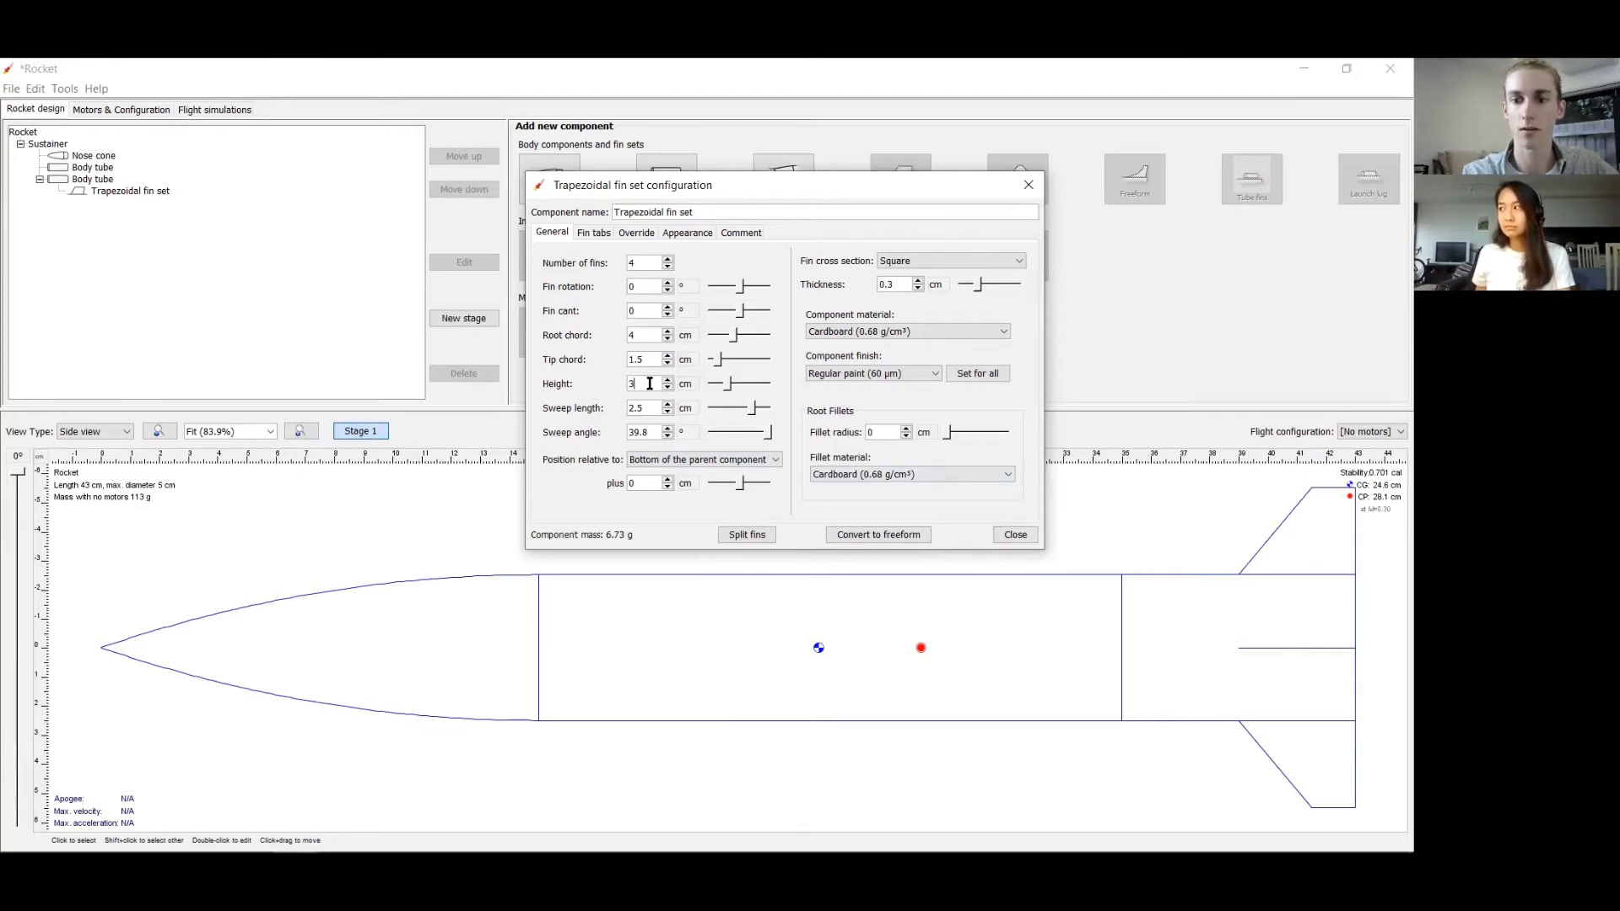
{"action": "key", "text": "BackSpace"}
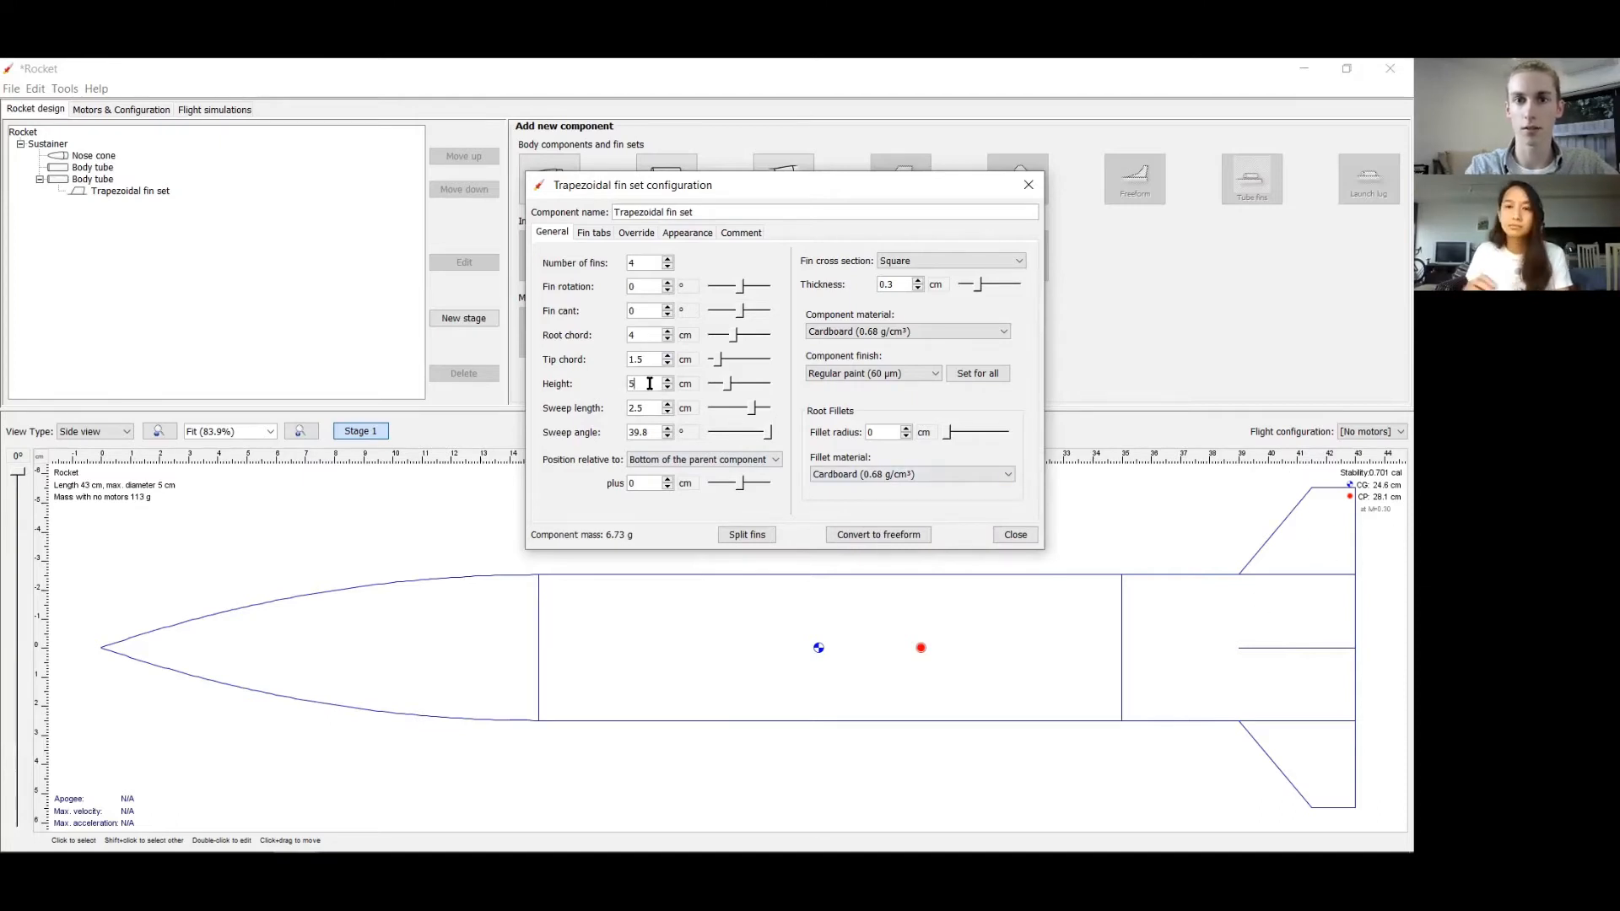
{"action": "key", "text": "Return"}
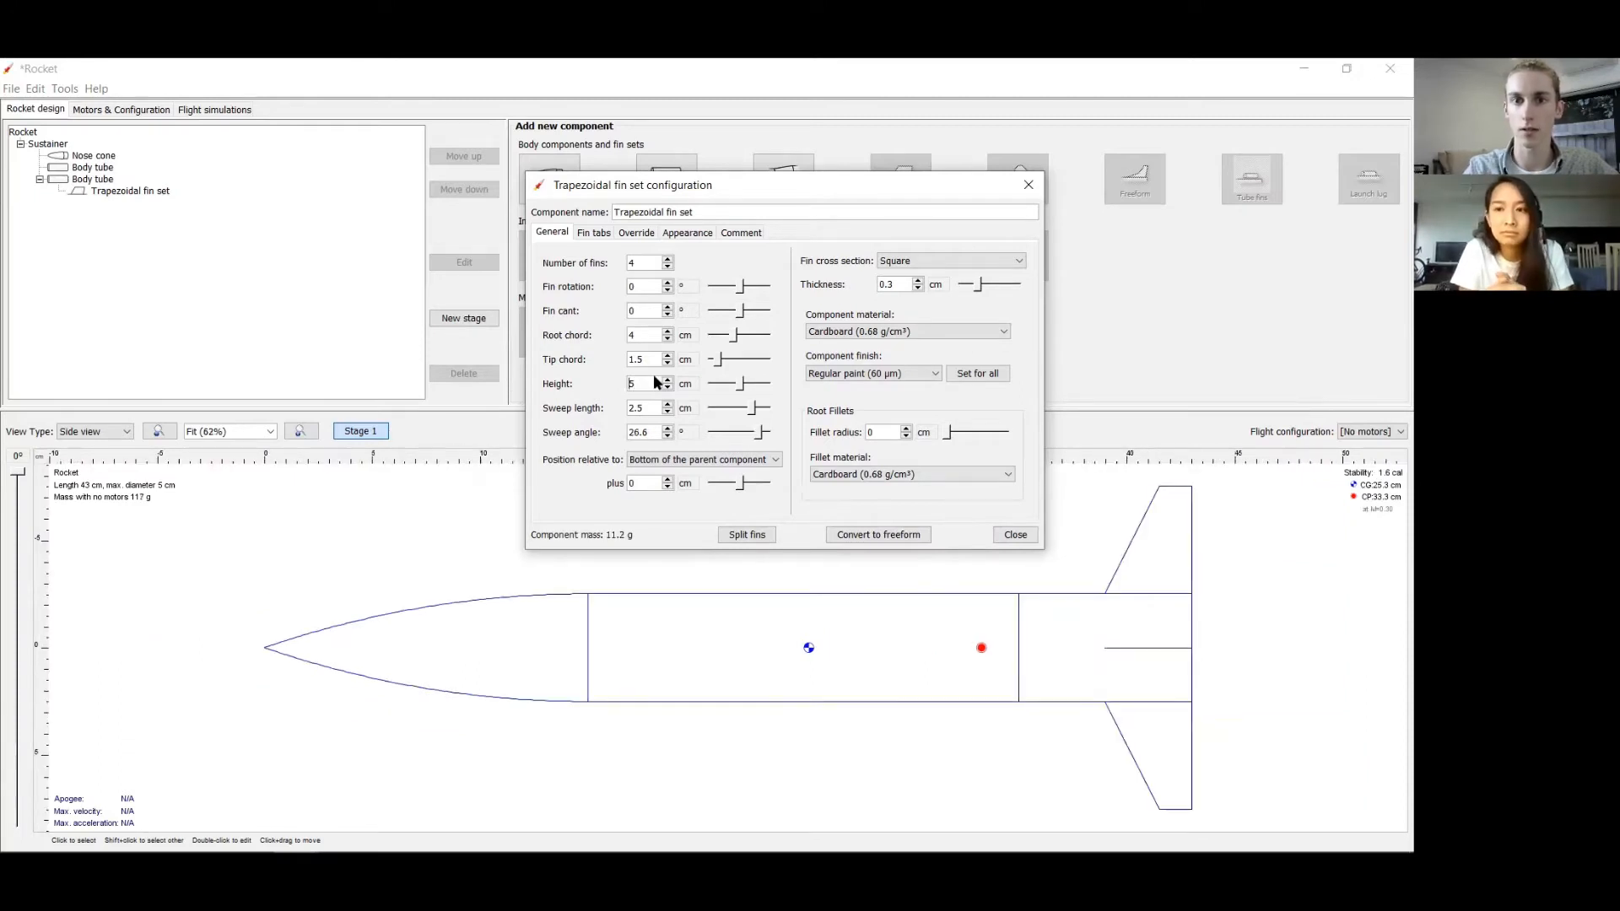
- Try raising the fin height to 11 cm and uncover the drawing to see the taller fins
{"action": "left_click", "coordinate": [666, 379]}
{"action": "left_click", "coordinate": [666, 380]}
{"action": "left_click", "coordinate": [666, 380]}
{"action": "left_click", "coordinate": [665, 380]}
{"action": "left_click", "coordinate": [665, 380]}
{"action": "left_click", "coordinate": [665, 380]}
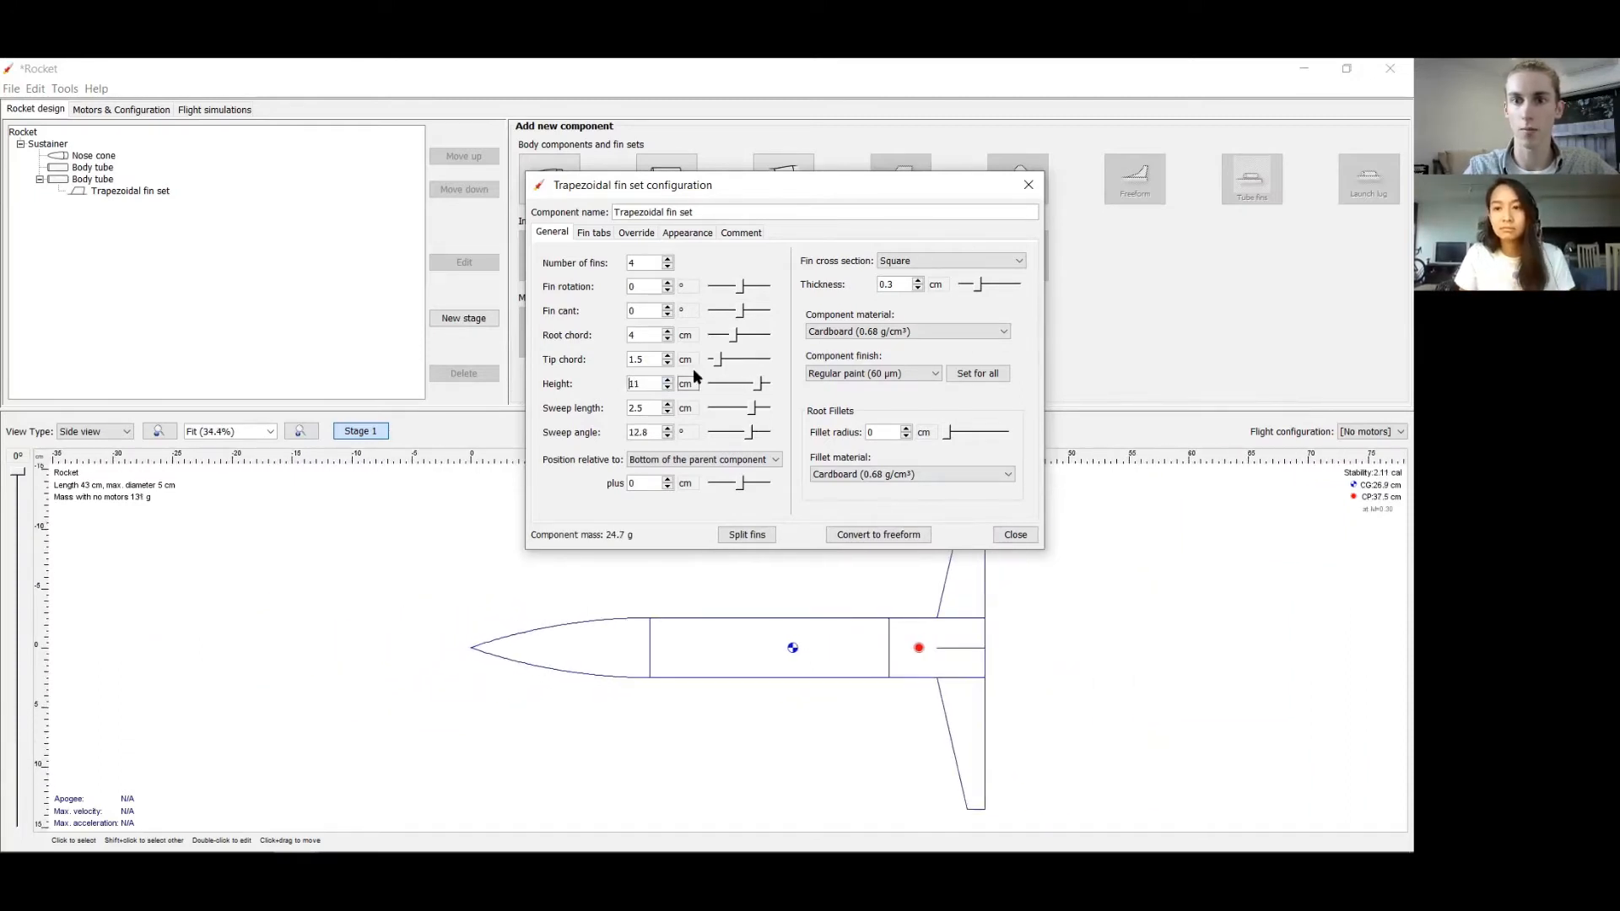
{"action": "left_click_drag", "start_coordinate": [825, 192], "coordinate": [493, 194]}
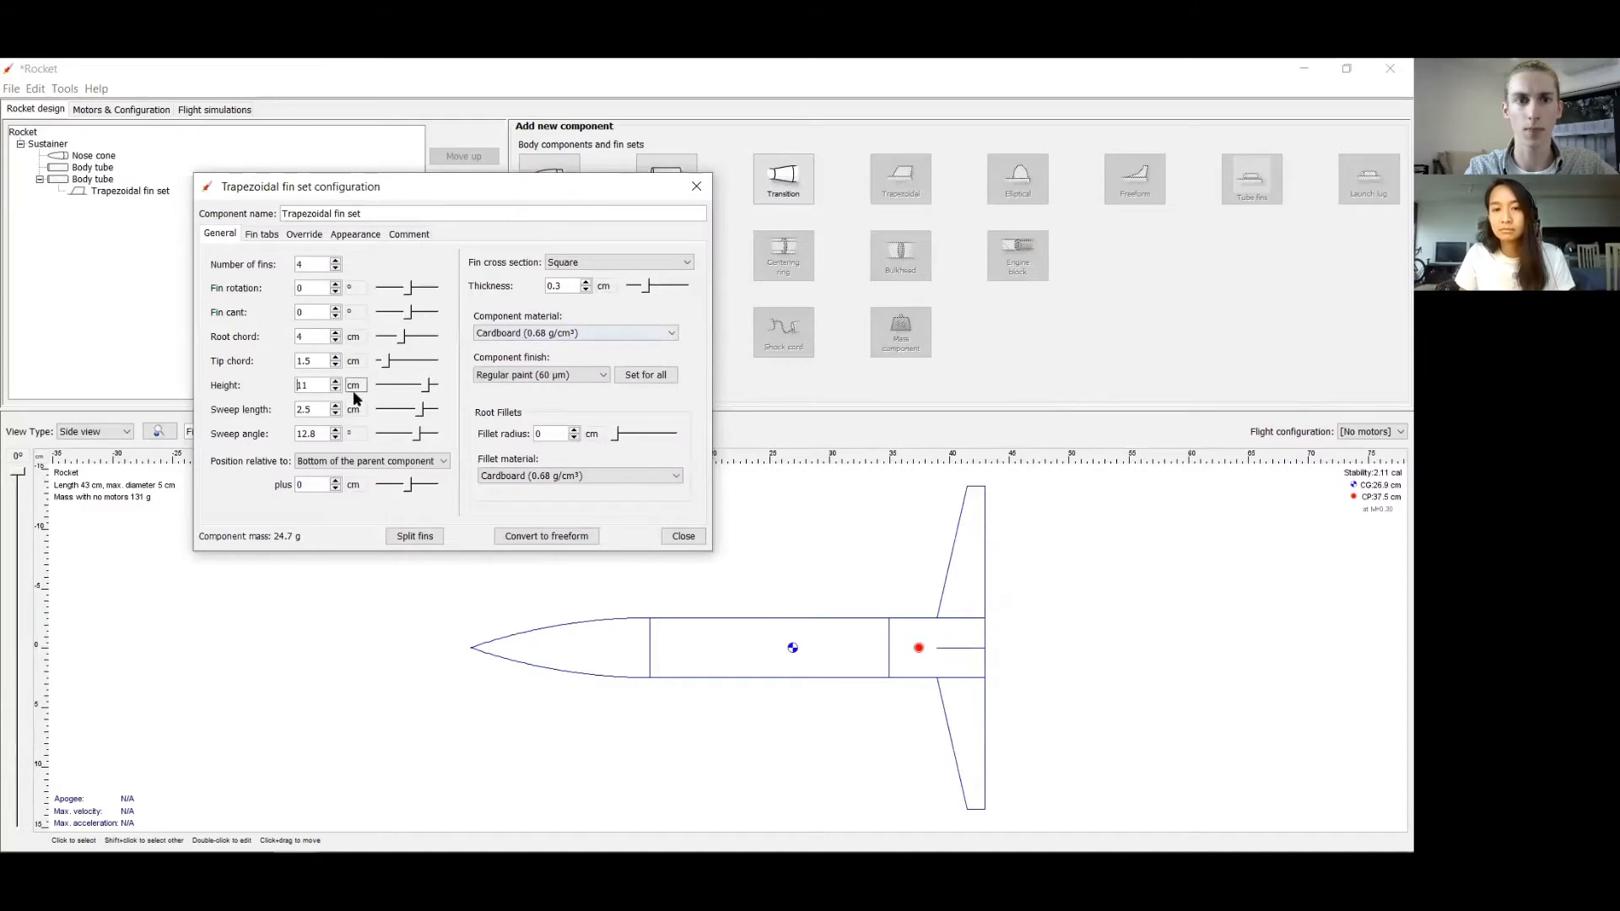
- Lower the fin height step by step and settle it back at 5 cm
{"action": "left_click", "coordinate": [336, 389]}
{"action": "left_click", "coordinate": [336, 389]}
{"action": "left_click", "coordinate": [336, 389]}
{"action": "left_click", "coordinate": [336, 389]}
{"action": "left_click", "coordinate": [336, 389]}
{"action": "left_click", "coordinate": [336, 389]}
{"action": "left_click", "coordinate": [336, 389]}
{"action": "left_click", "coordinate": [336, 389]}
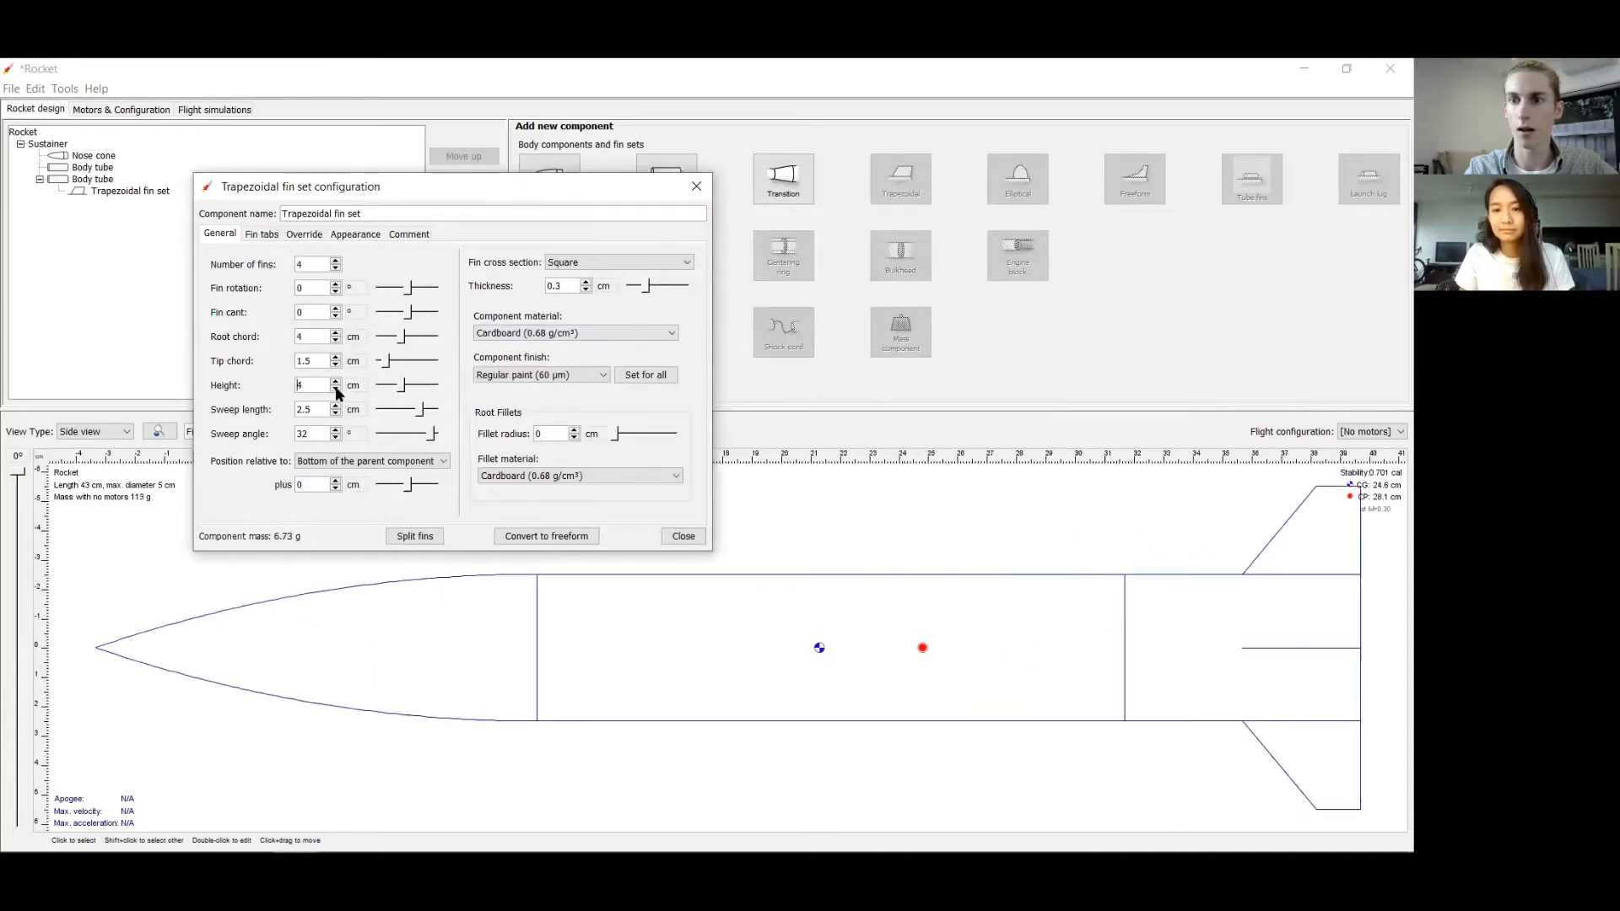
{"action": "left_click", "coordinate": [336, 381]}
{"action": "left_click", "coordinate": [337, 381]}
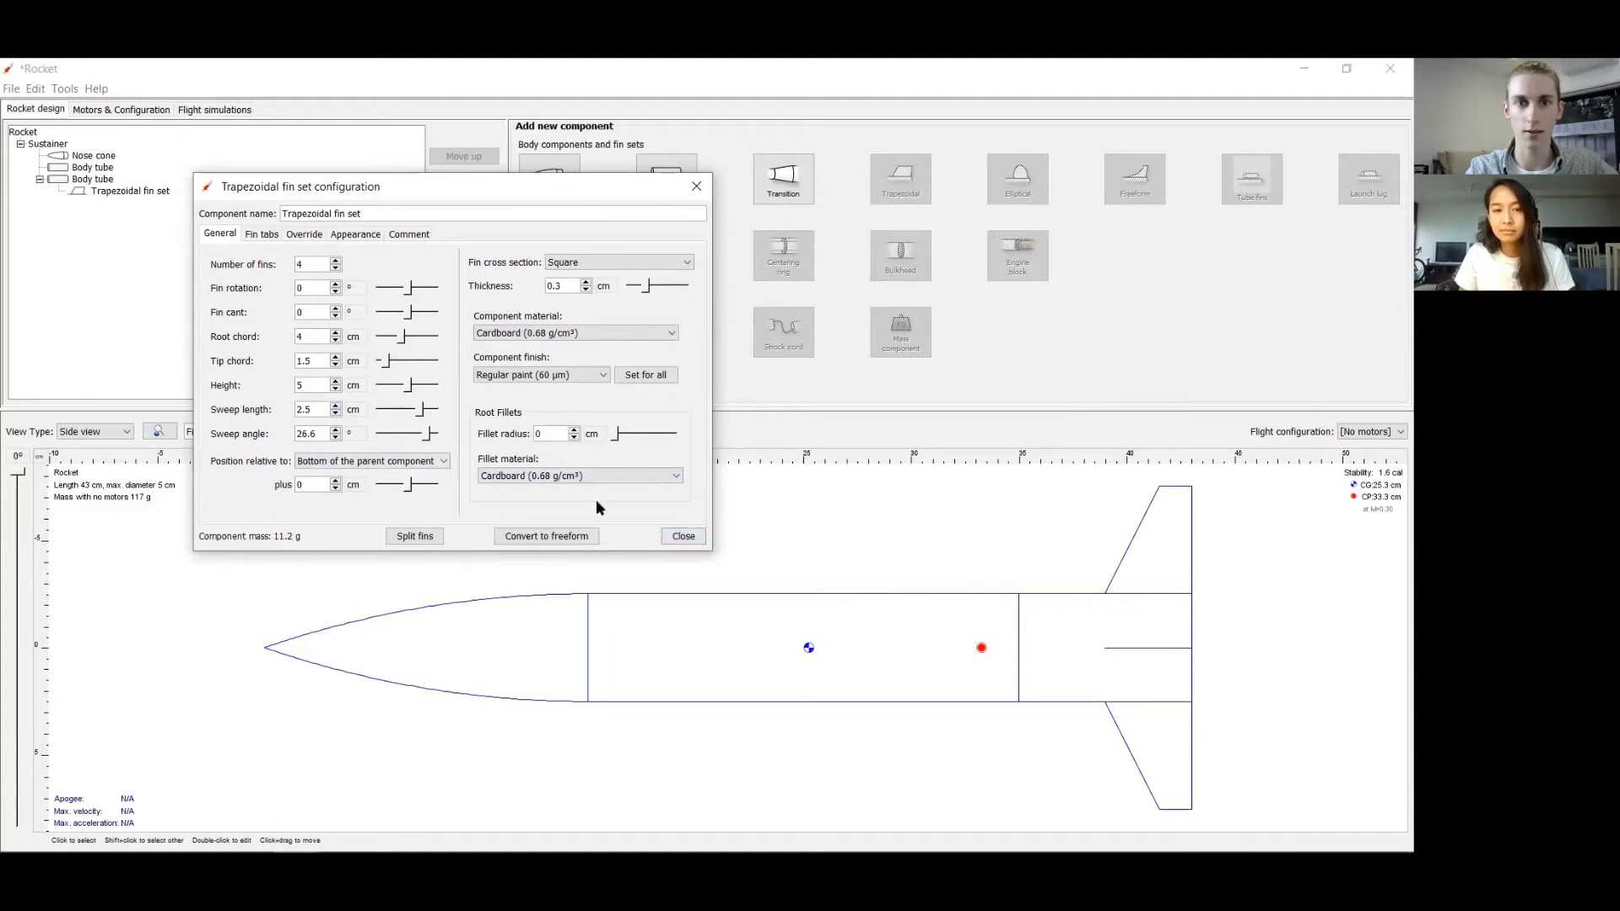
{"action": "left_click", "coordinate": [1107, 600]}
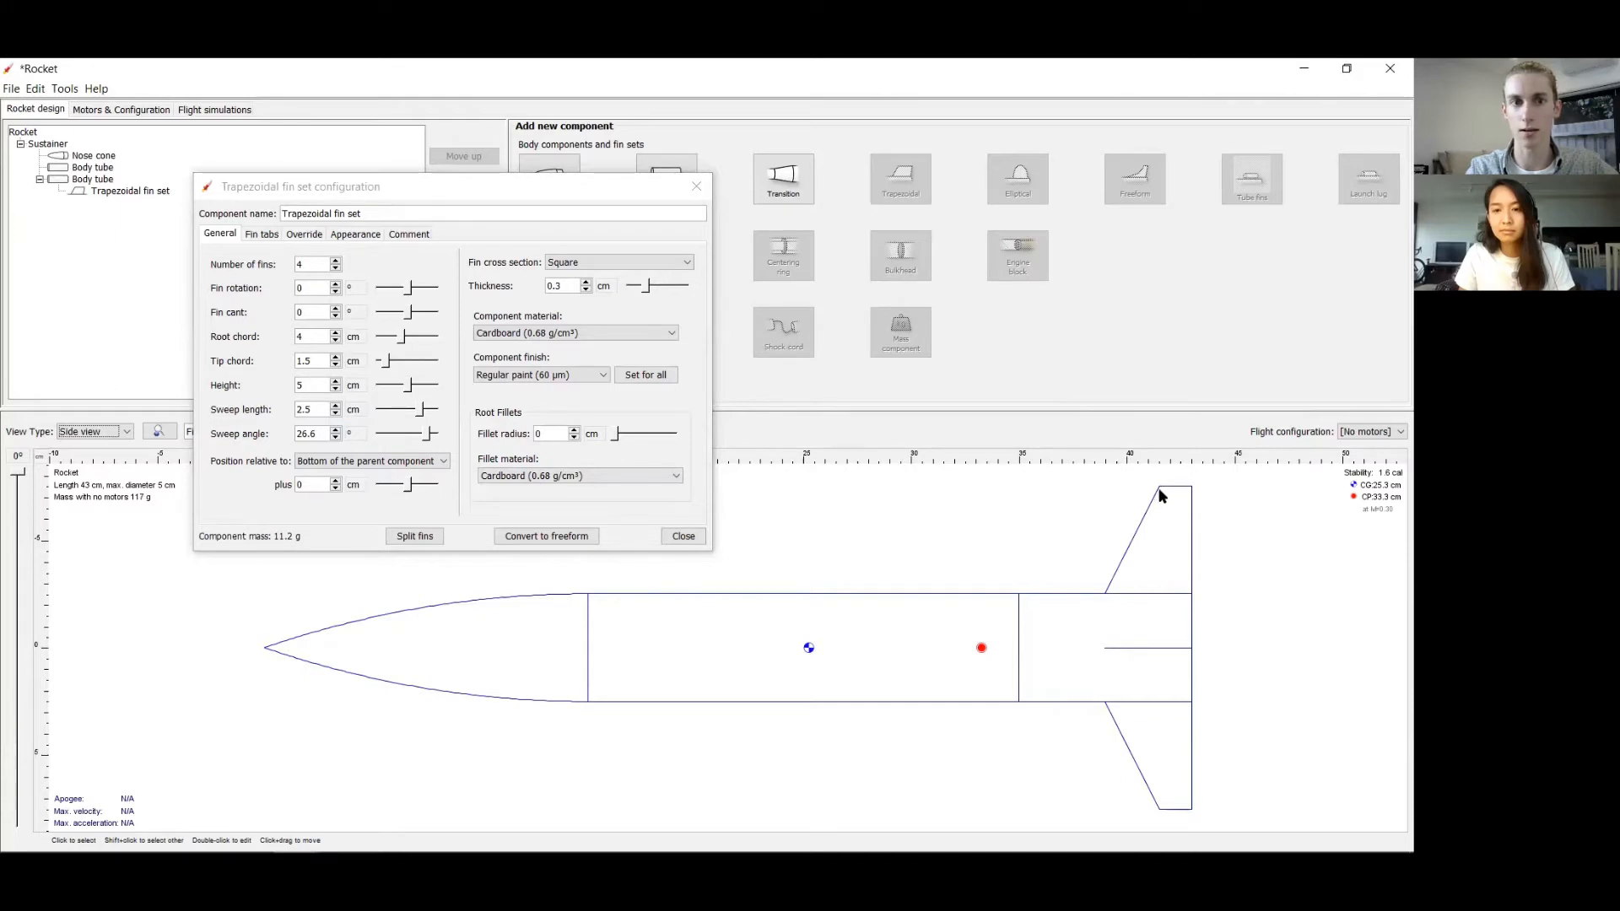
{"action": "left_click_drag", "start_coordinate": [336, 406], "coordinate": [335, 414]}
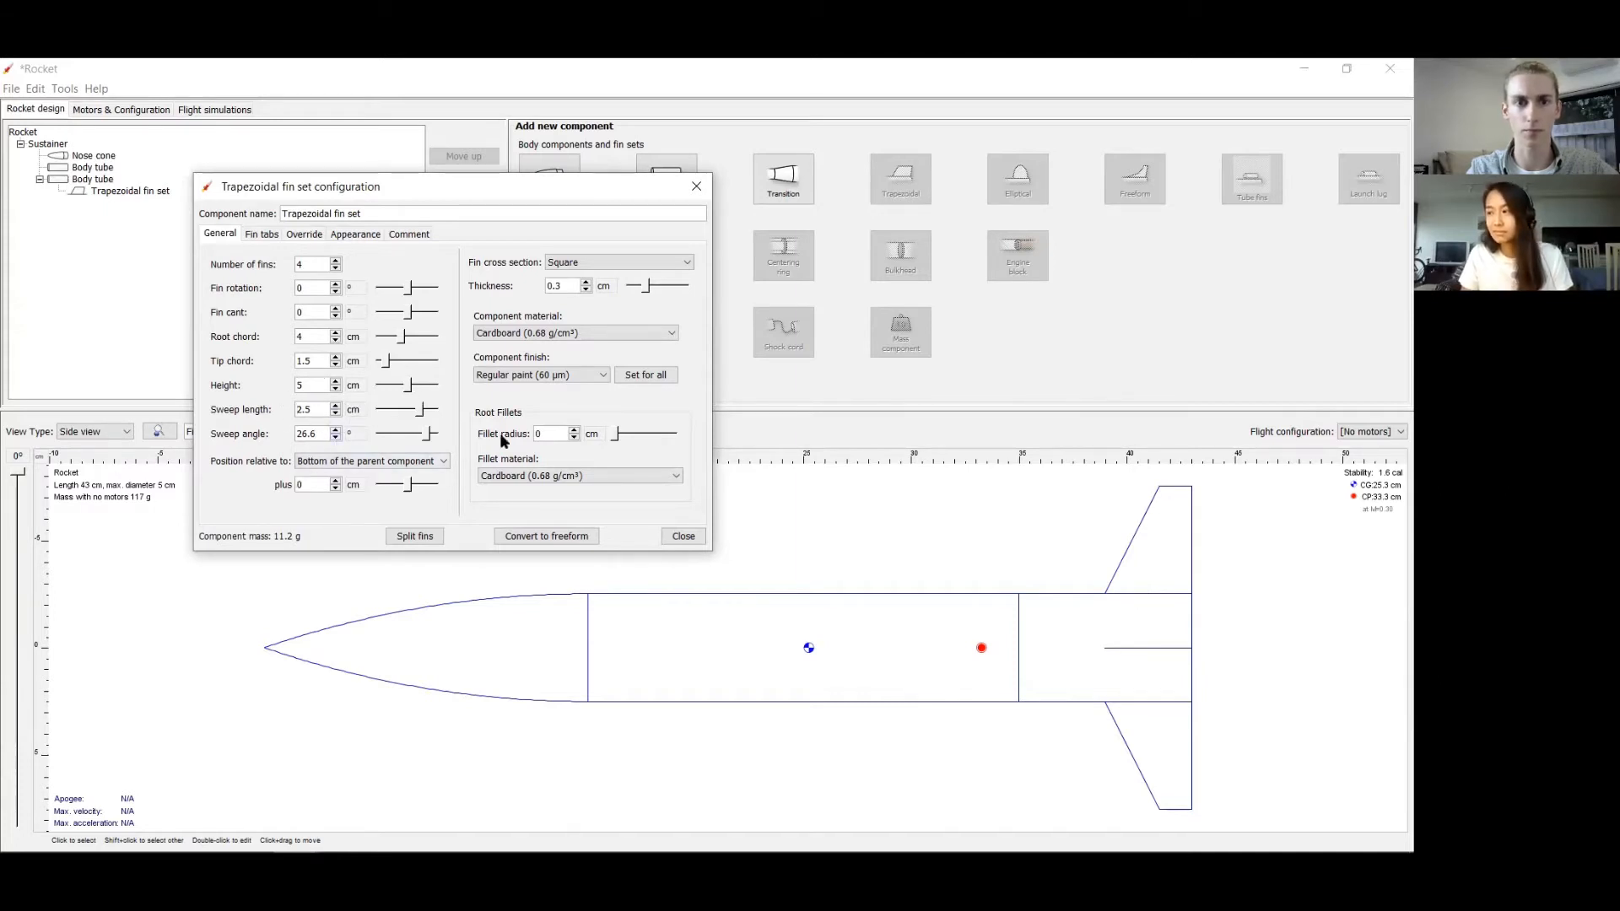
- Set the fins' component material to Polycarbonate (Lexan) and their component finish to Unfinished (150 µm)
{"action": "left_click", "coordinate": [601, 331]}
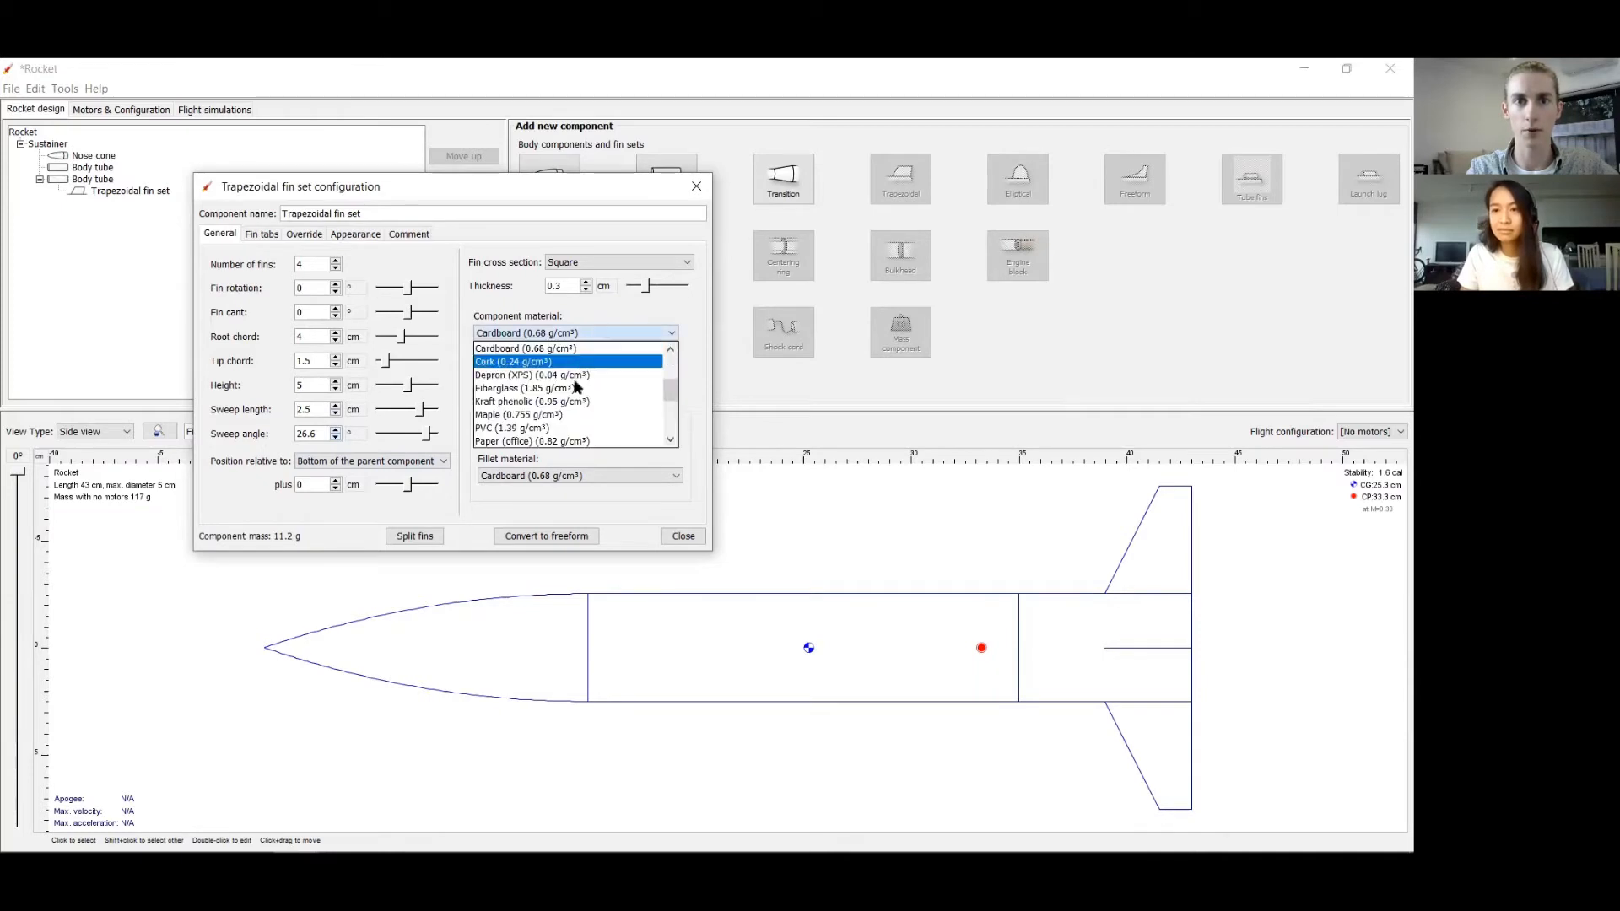
{"action": "scroll", "coordinate": [568, 395], "scroll_direction": "down", "scroll_amount": 3}
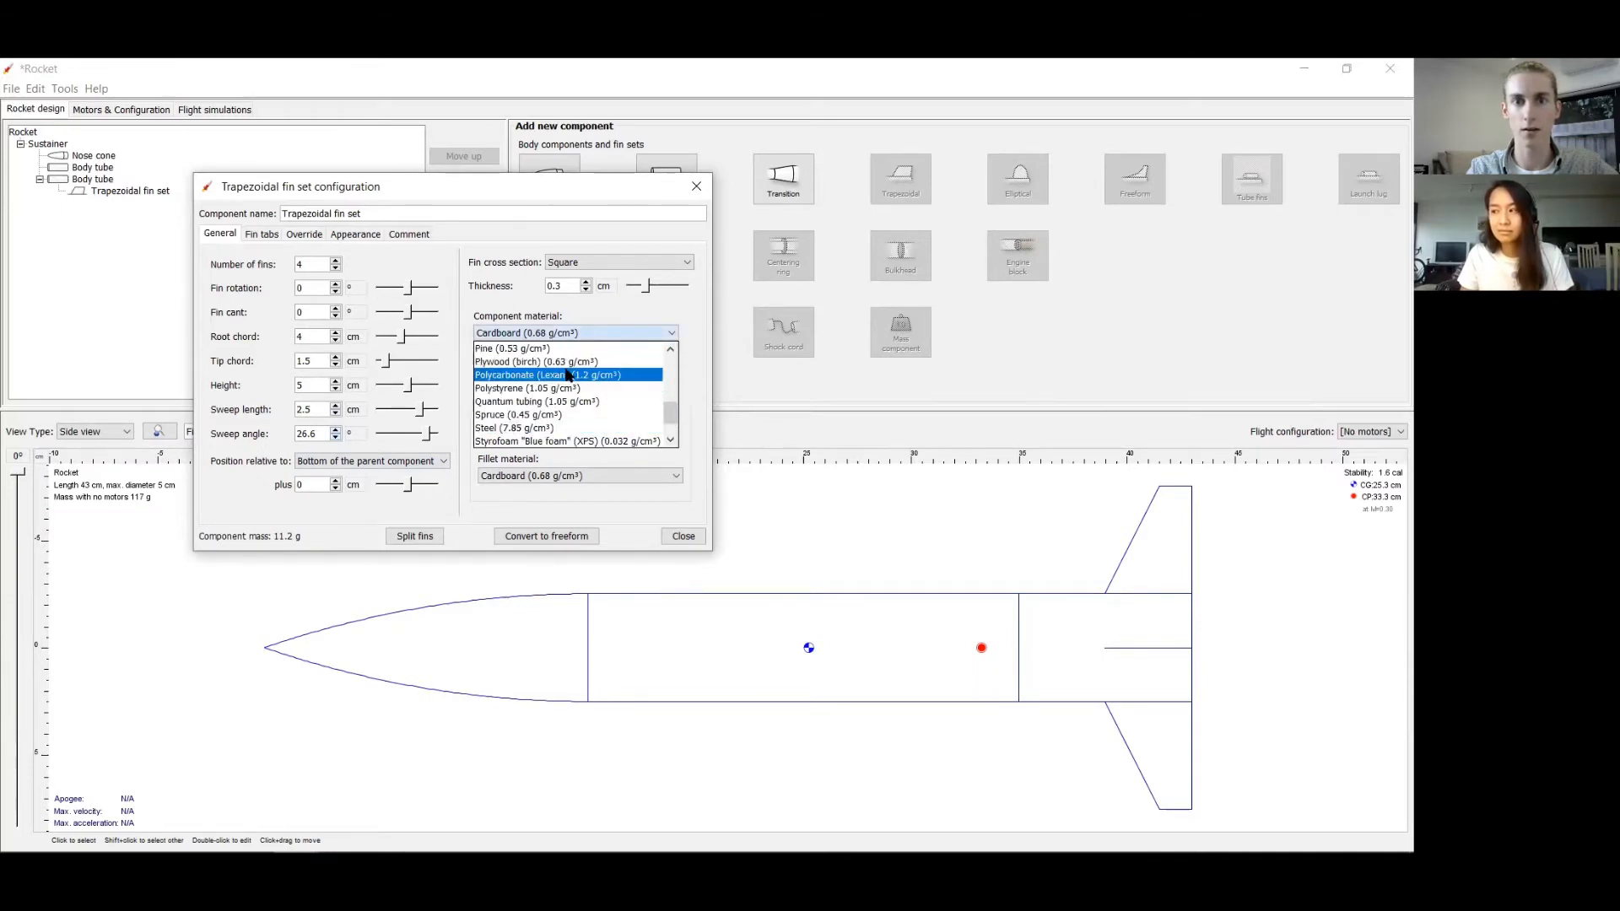
{"action": "left_click", "coordinate": [567, 373]}
{"action": "left_click", "coordinate": [565, 371]}
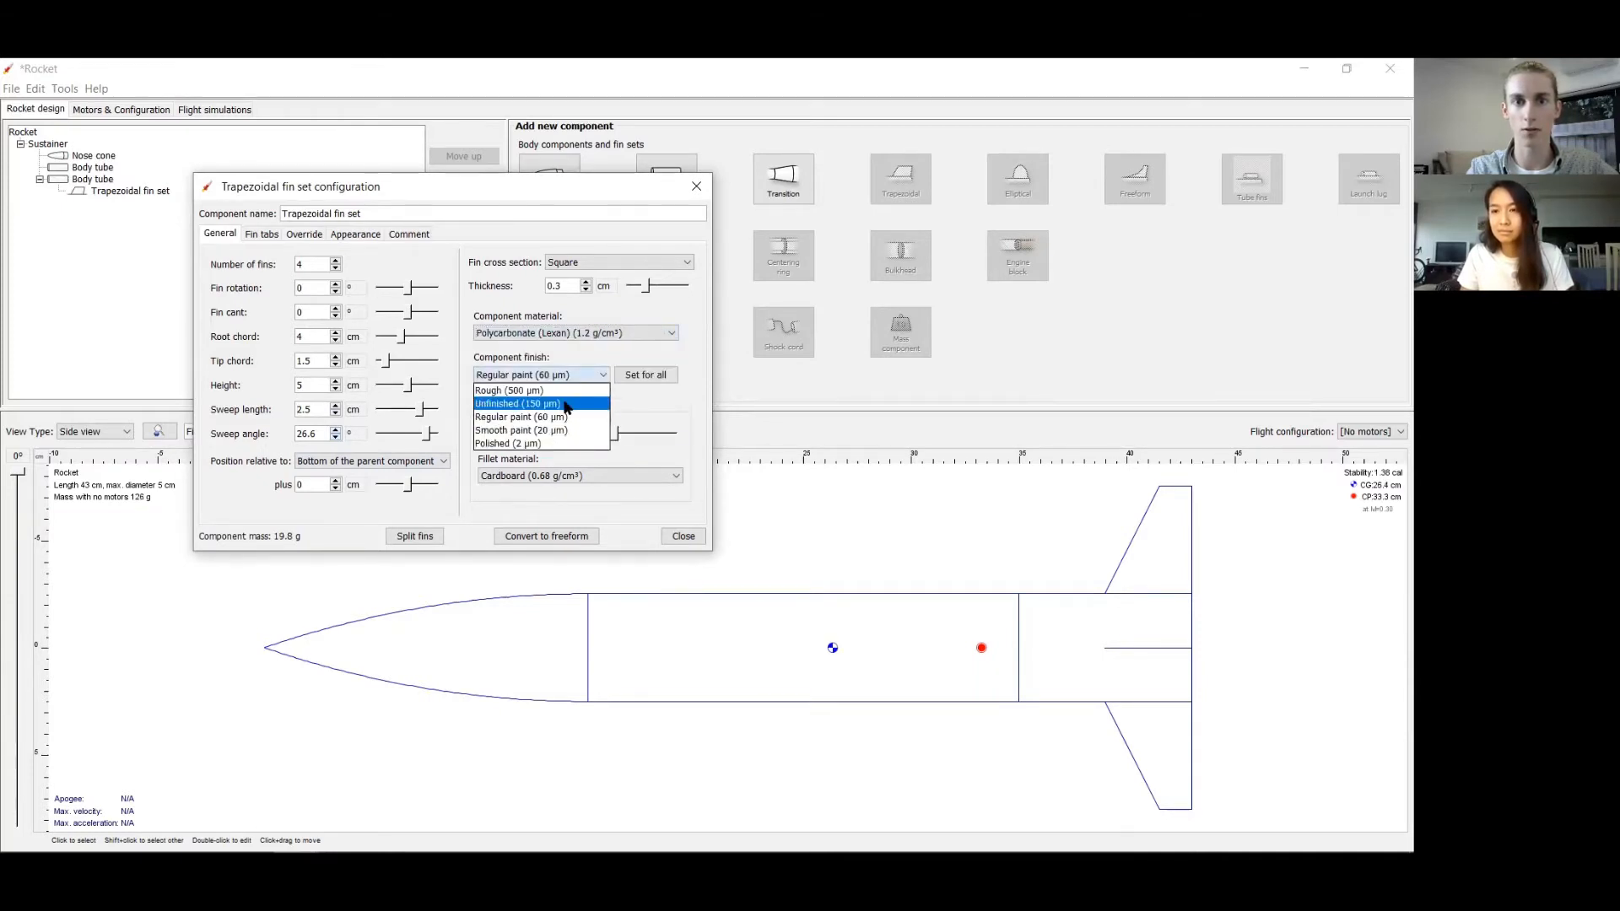
{"action": "left_click", "coordinate": [574, 403]}
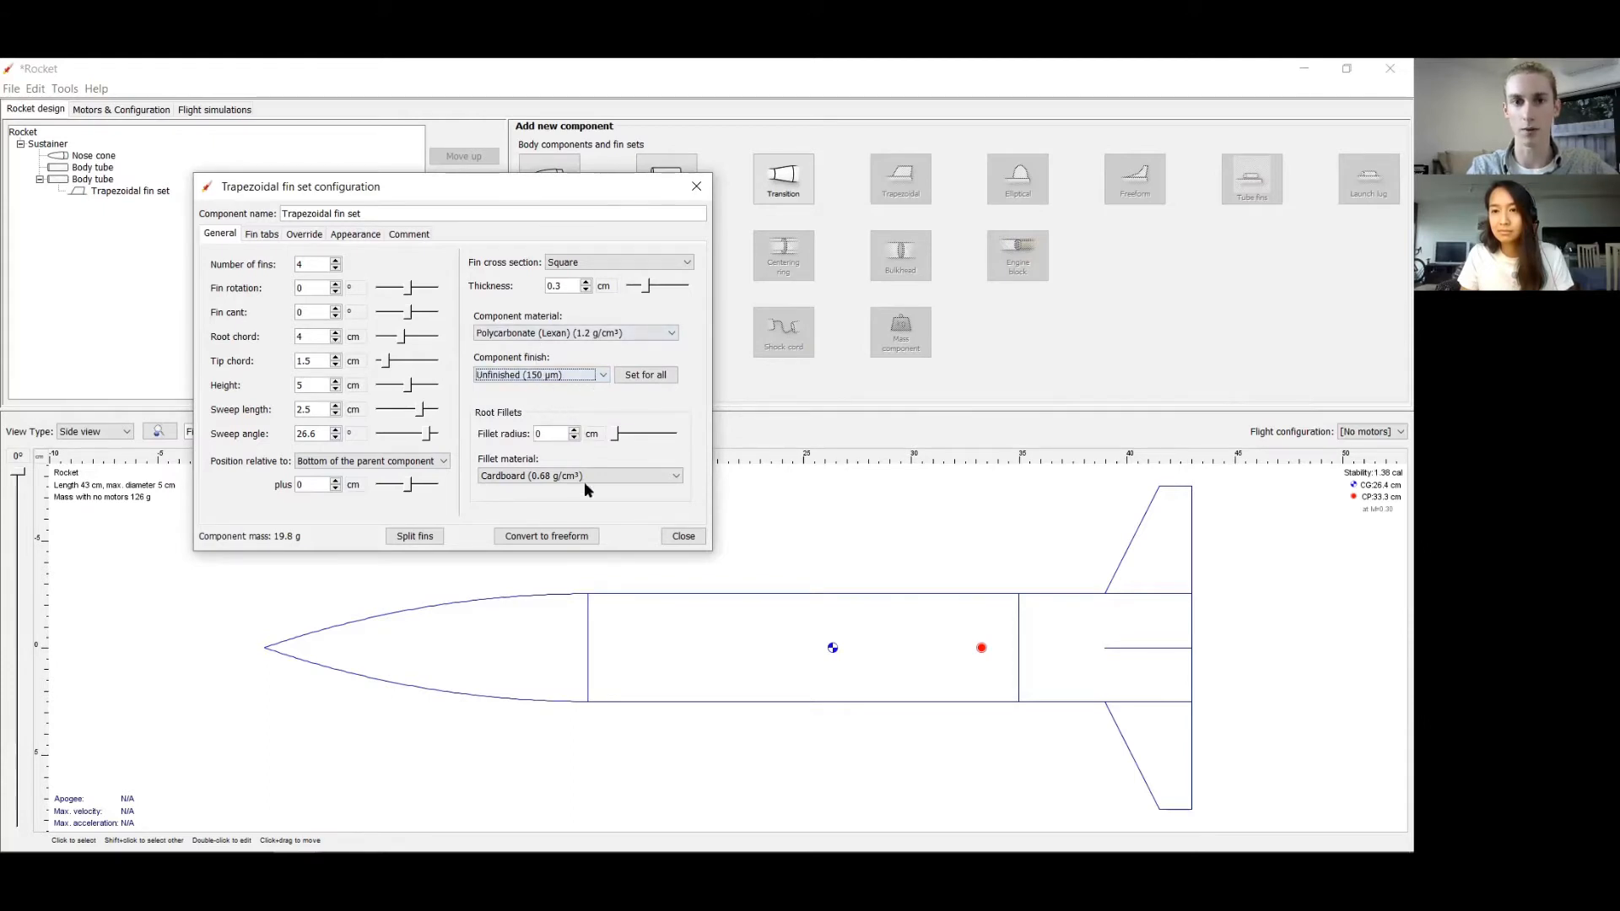
- Close the fin set configuration, switch to the workshop slides in Adobe Acrobat Reader and advance to the Flight Stability slide
{"action": "left_click", "coordinate": [682, 537]}
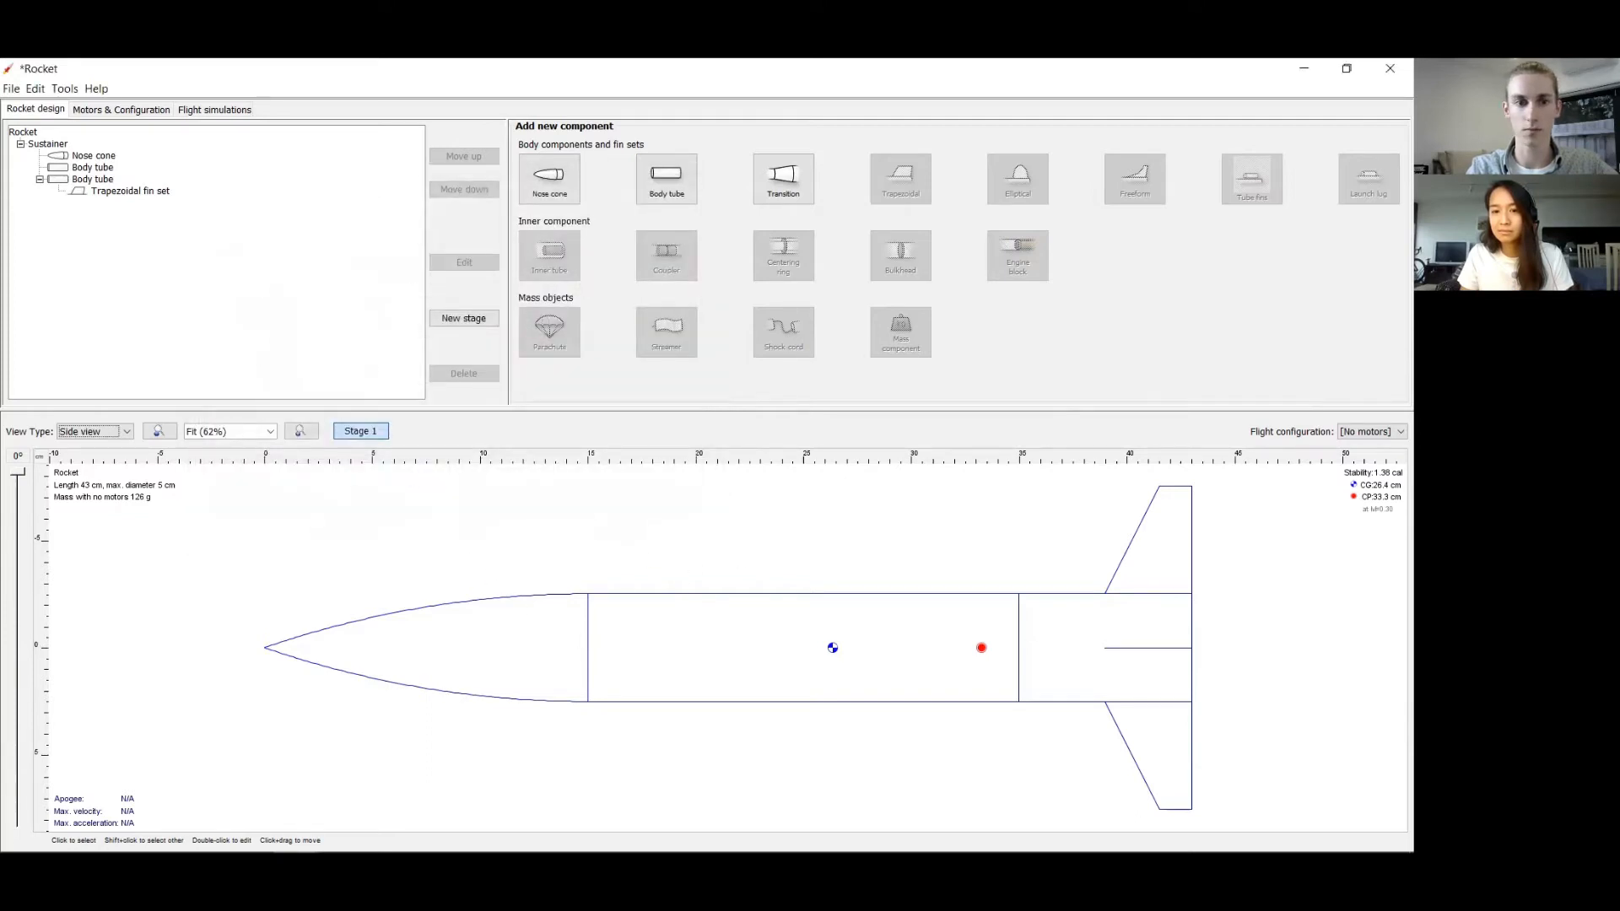
{"action": "mouse_move", "coordinate": [295, 849]}
{"action": "left_click", "coordinate": [204, 834]}
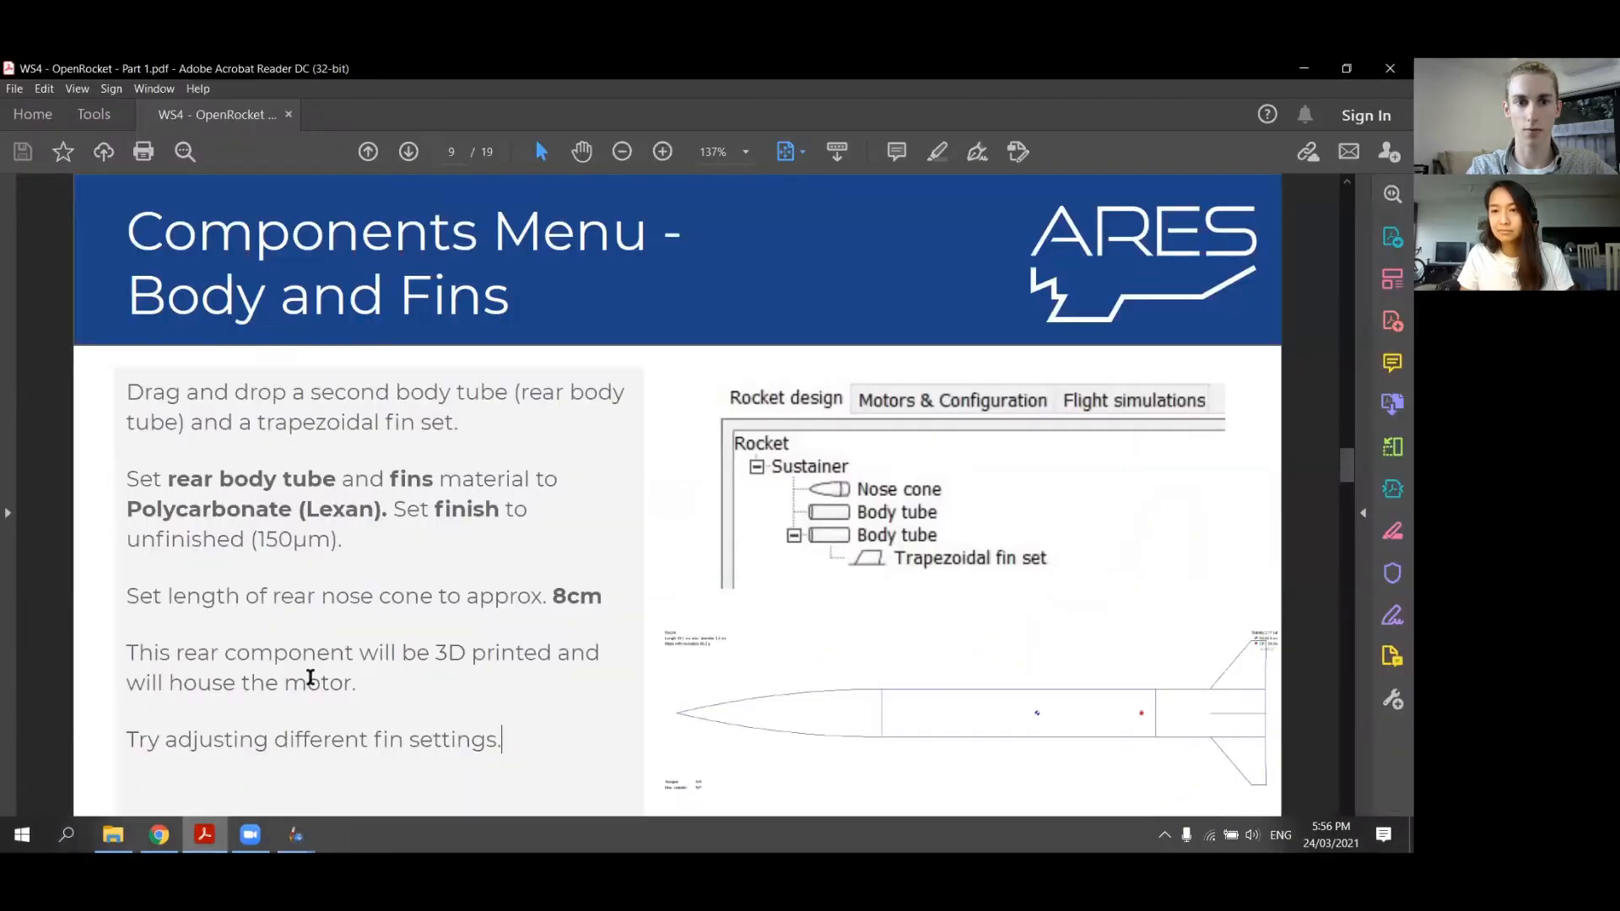
{"action": "scroll", "coordinate": [685, 455], "scroll_direction": "down", "scroll_amount": 2}
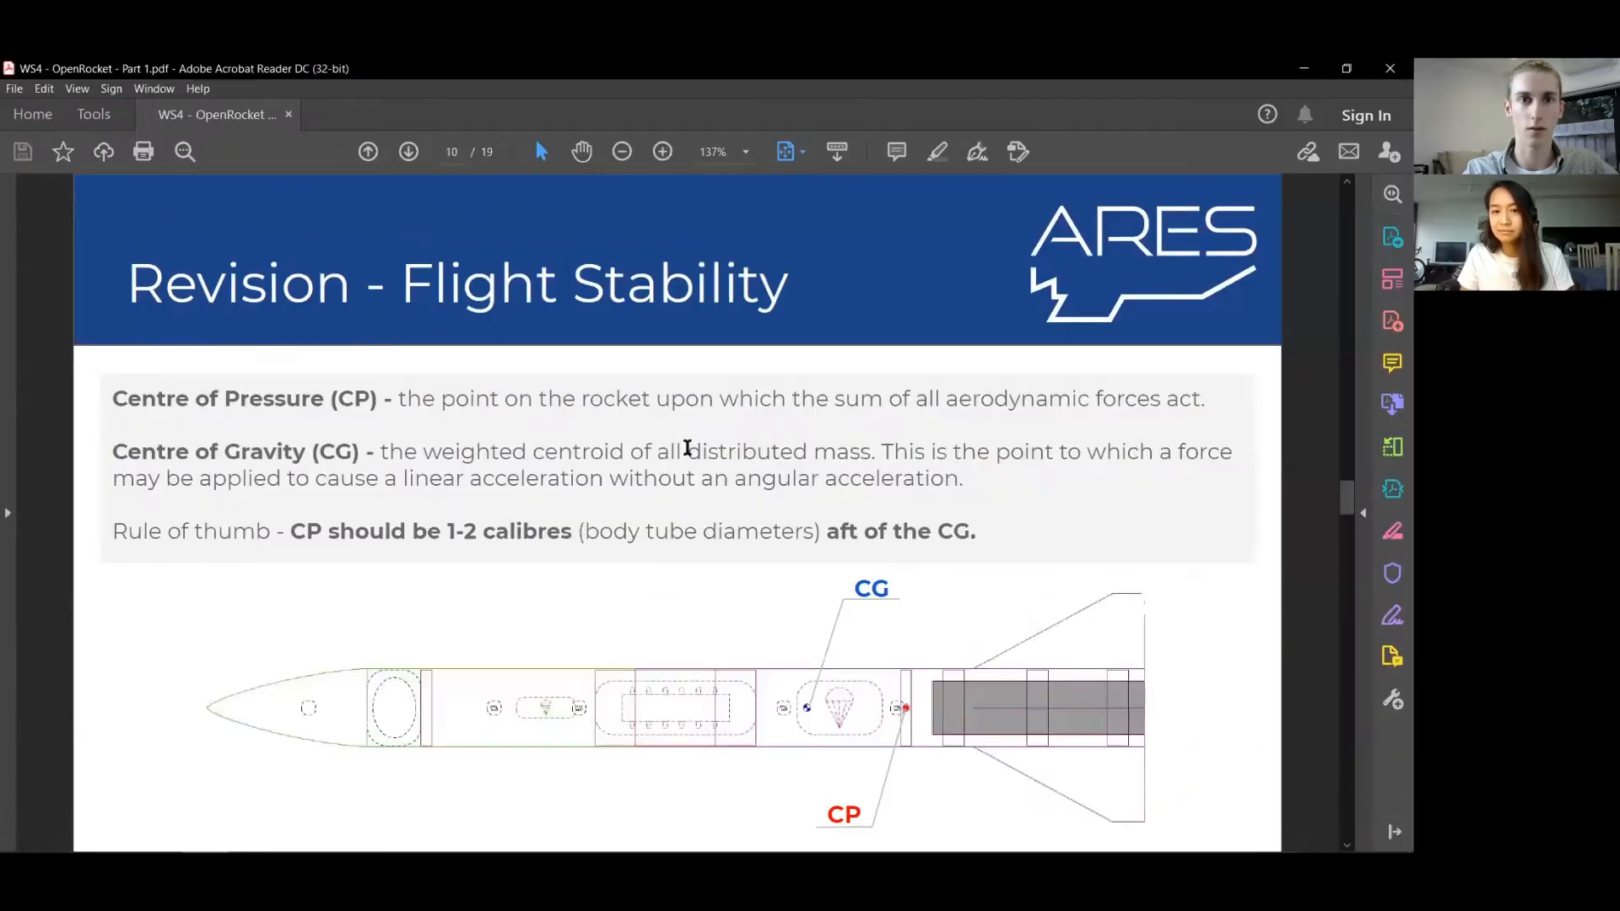
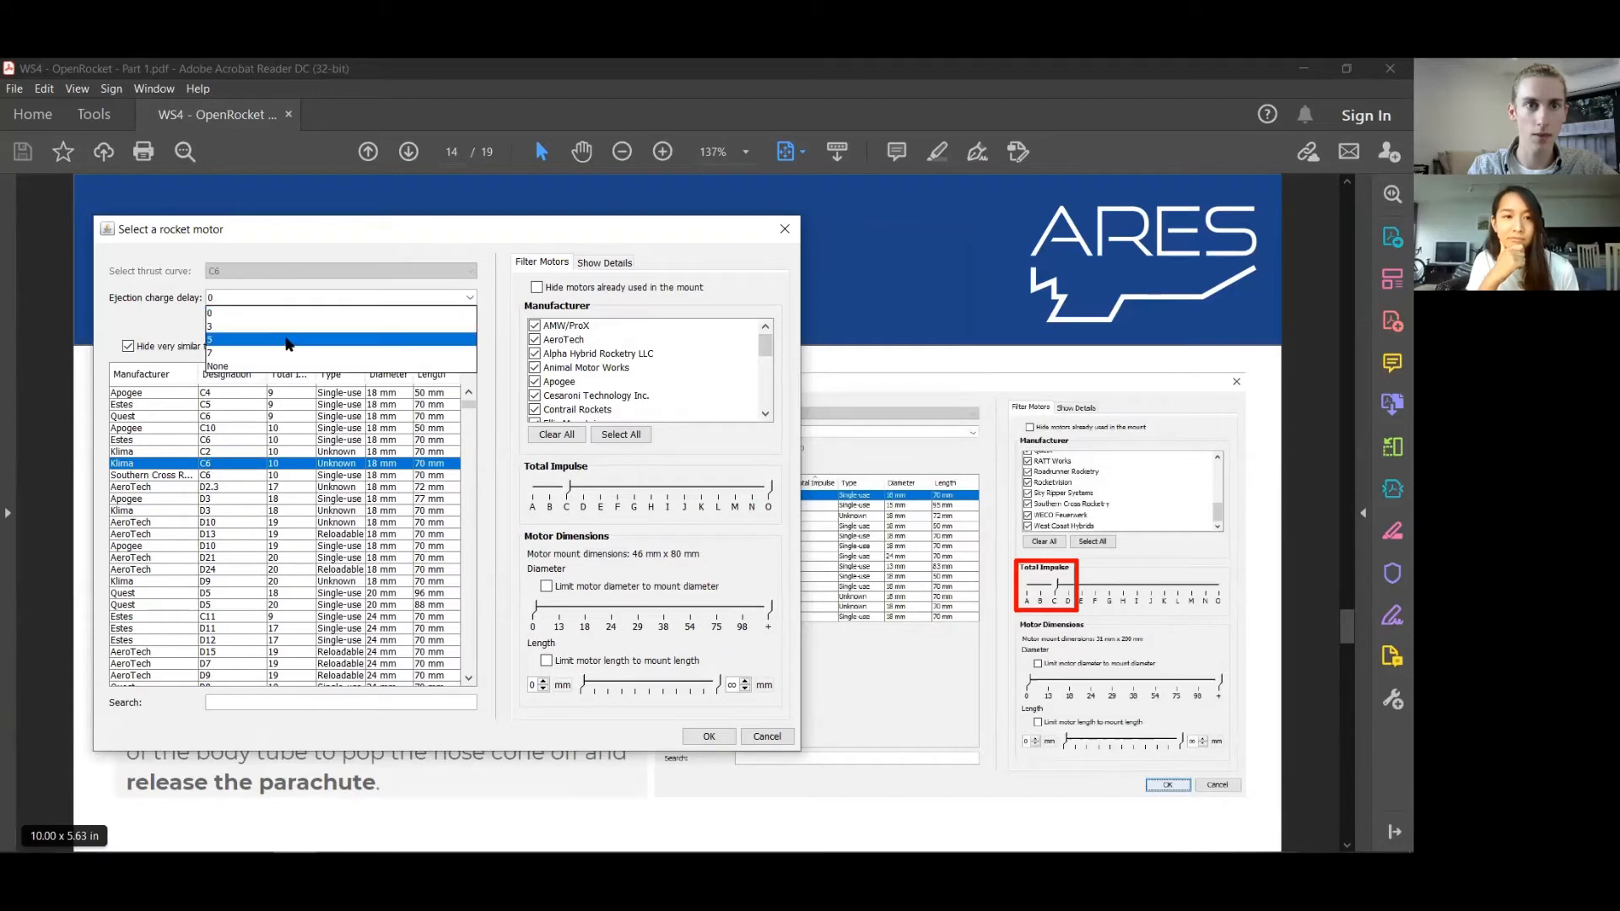
- Assign the Klima C6 motor with an ejection charge delay of 5 to the rear body tube and return to the rocket design
{"action": "left_click", "coordinate": [283, 340]}
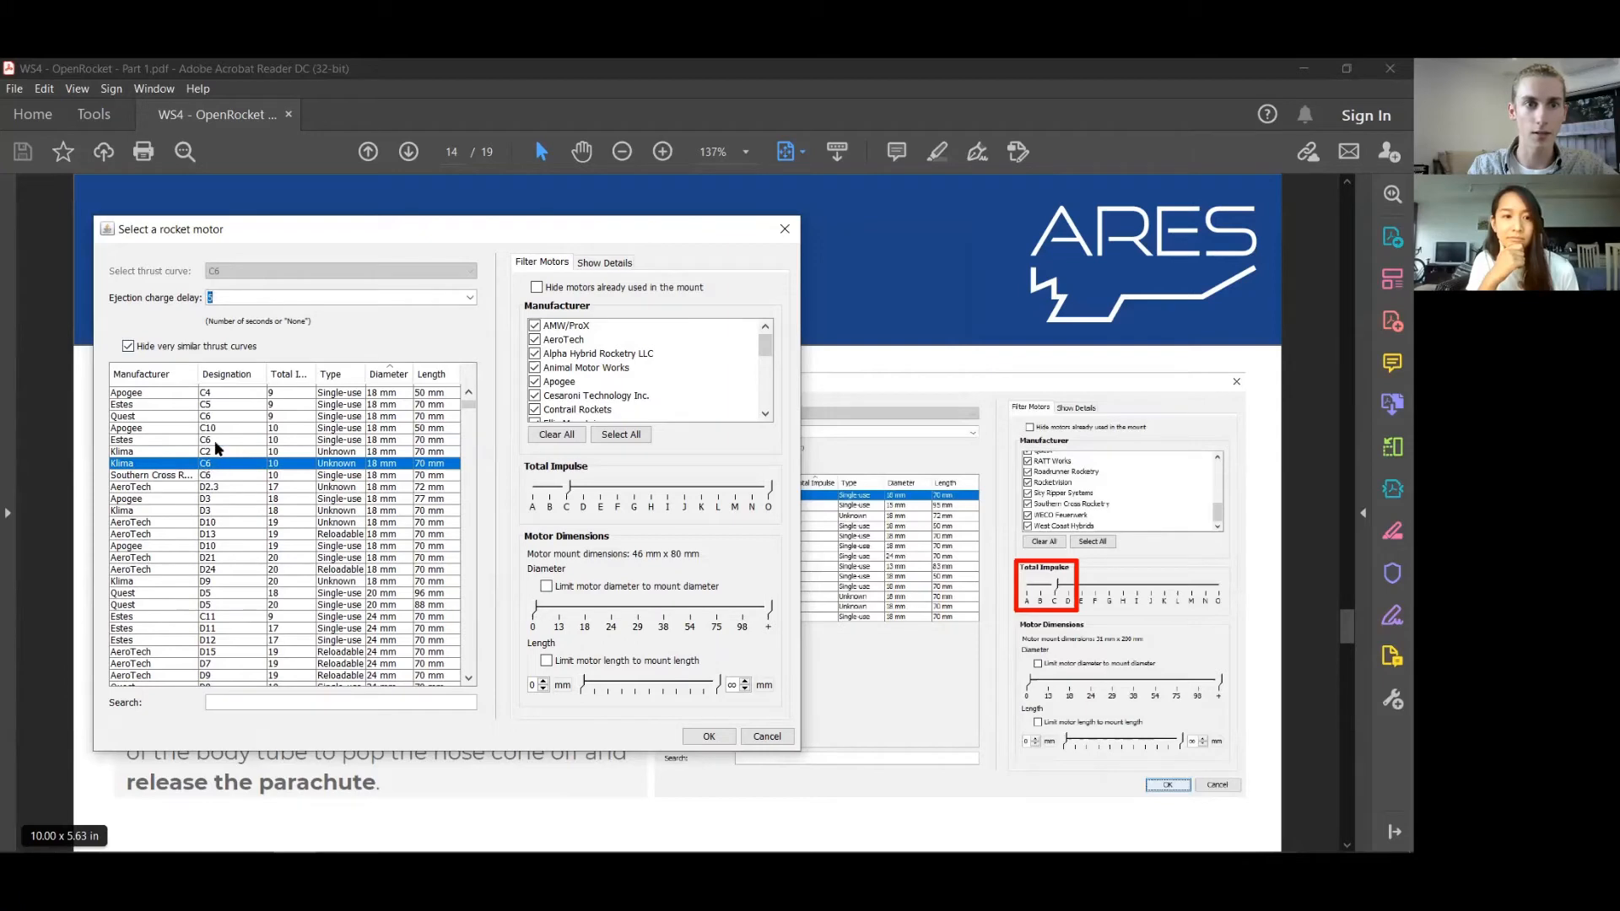
{"action": "left_click", "coordinate": [709, 736]}
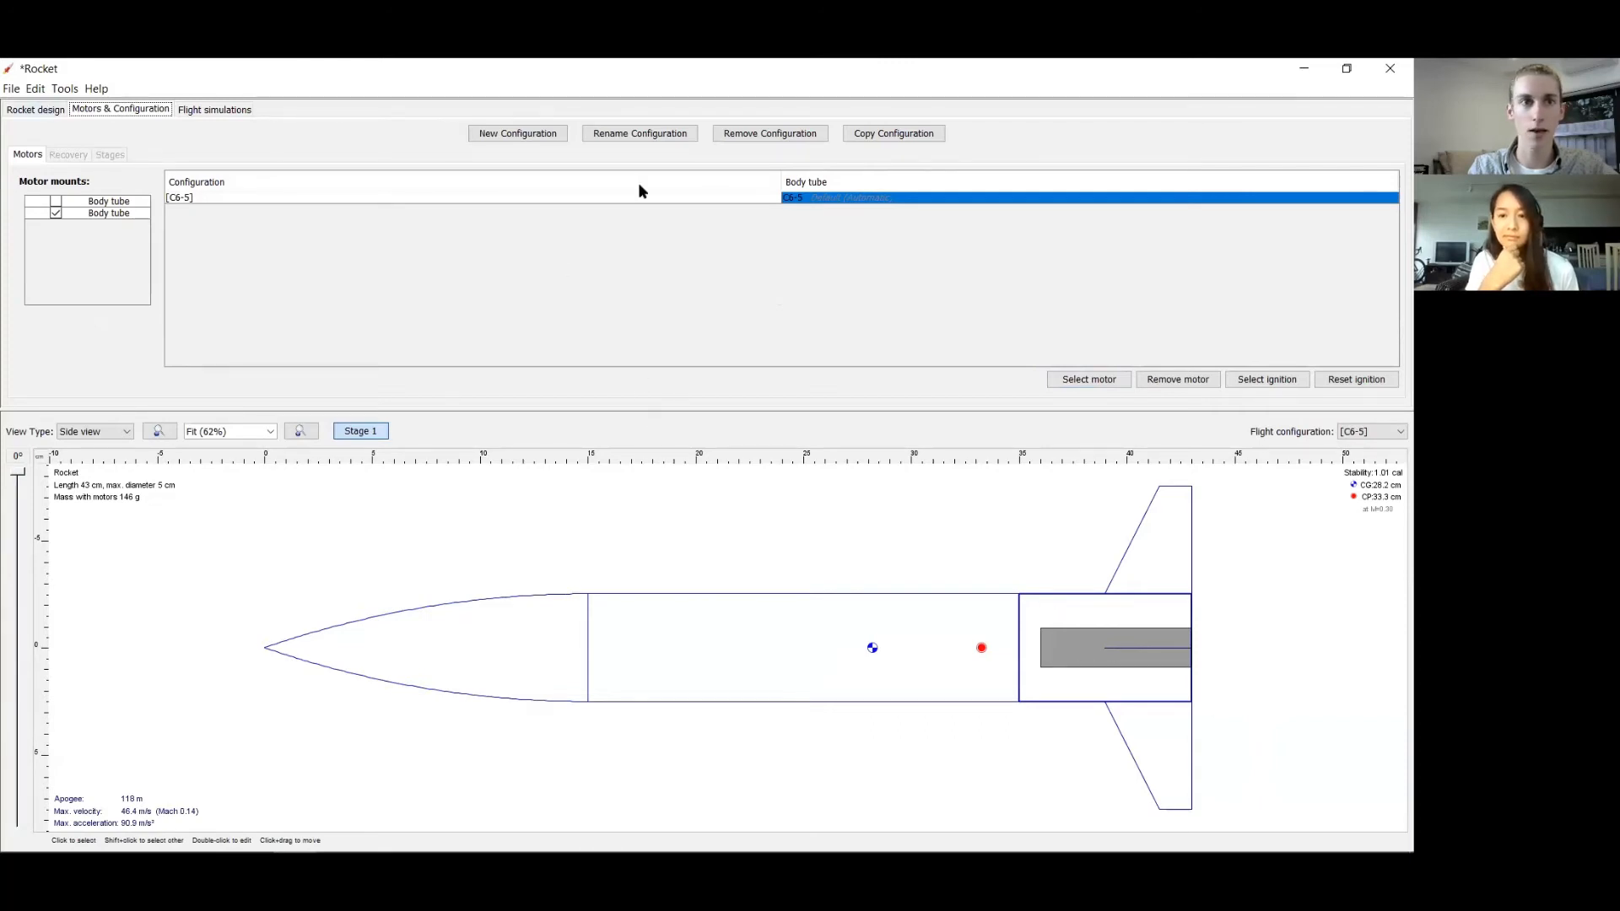
{"action": "left_click", "coordinate": [21, 108]}
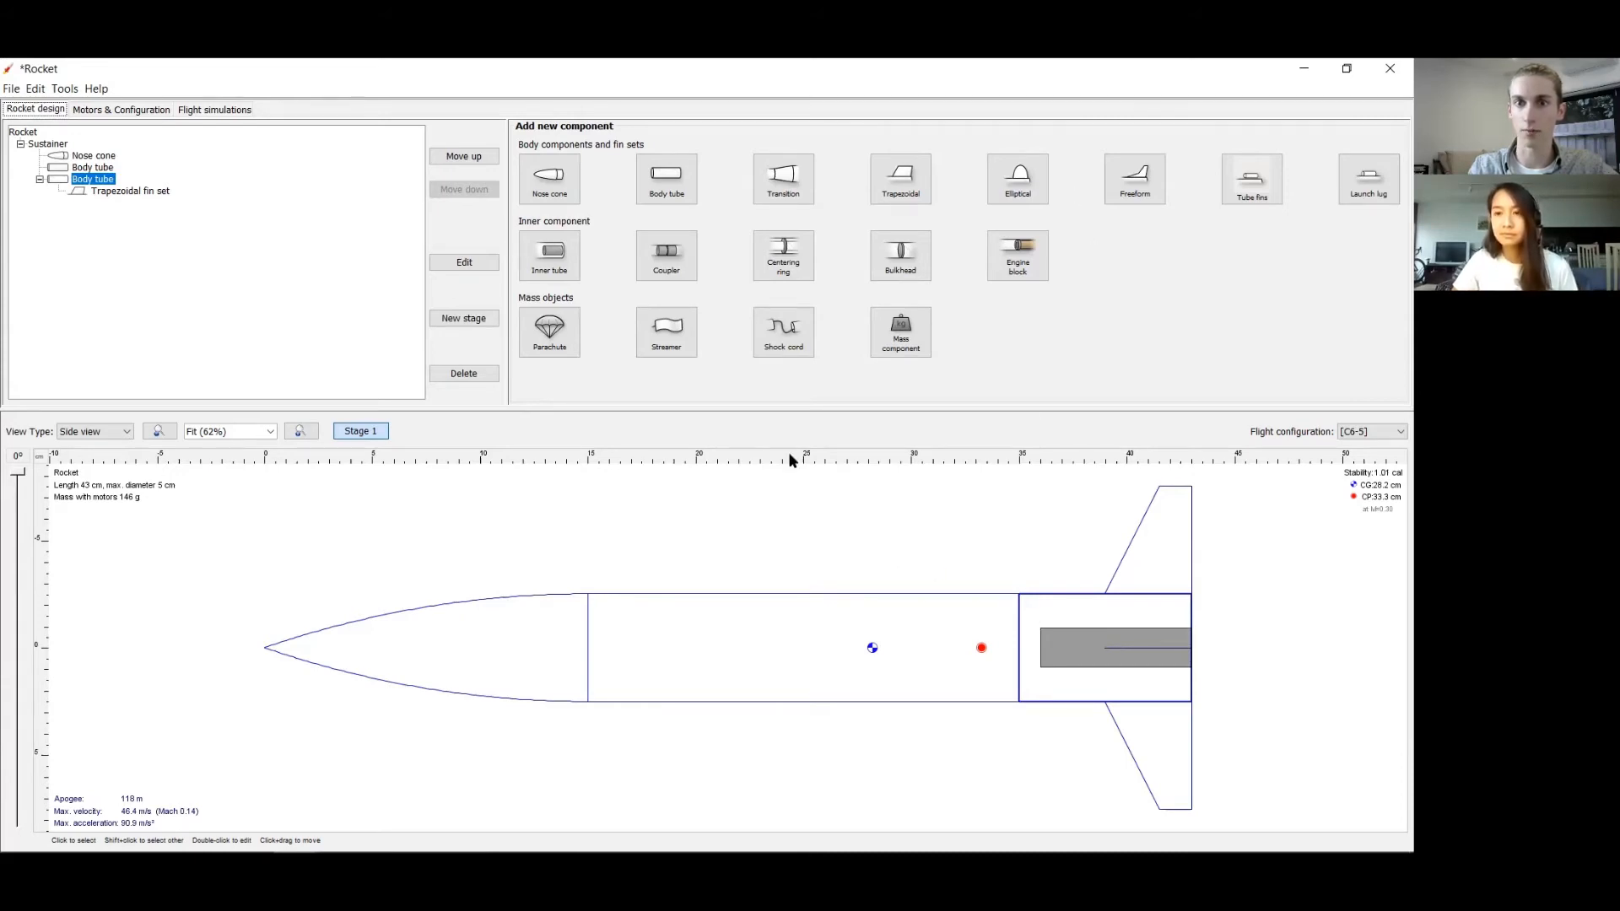
- Switch to the workshop slides in Adobe Acrobat Reader and advance past the motor configuration pages to the Parachute slide
{"action": "mouse_move", "coordinate": [160, 847]}
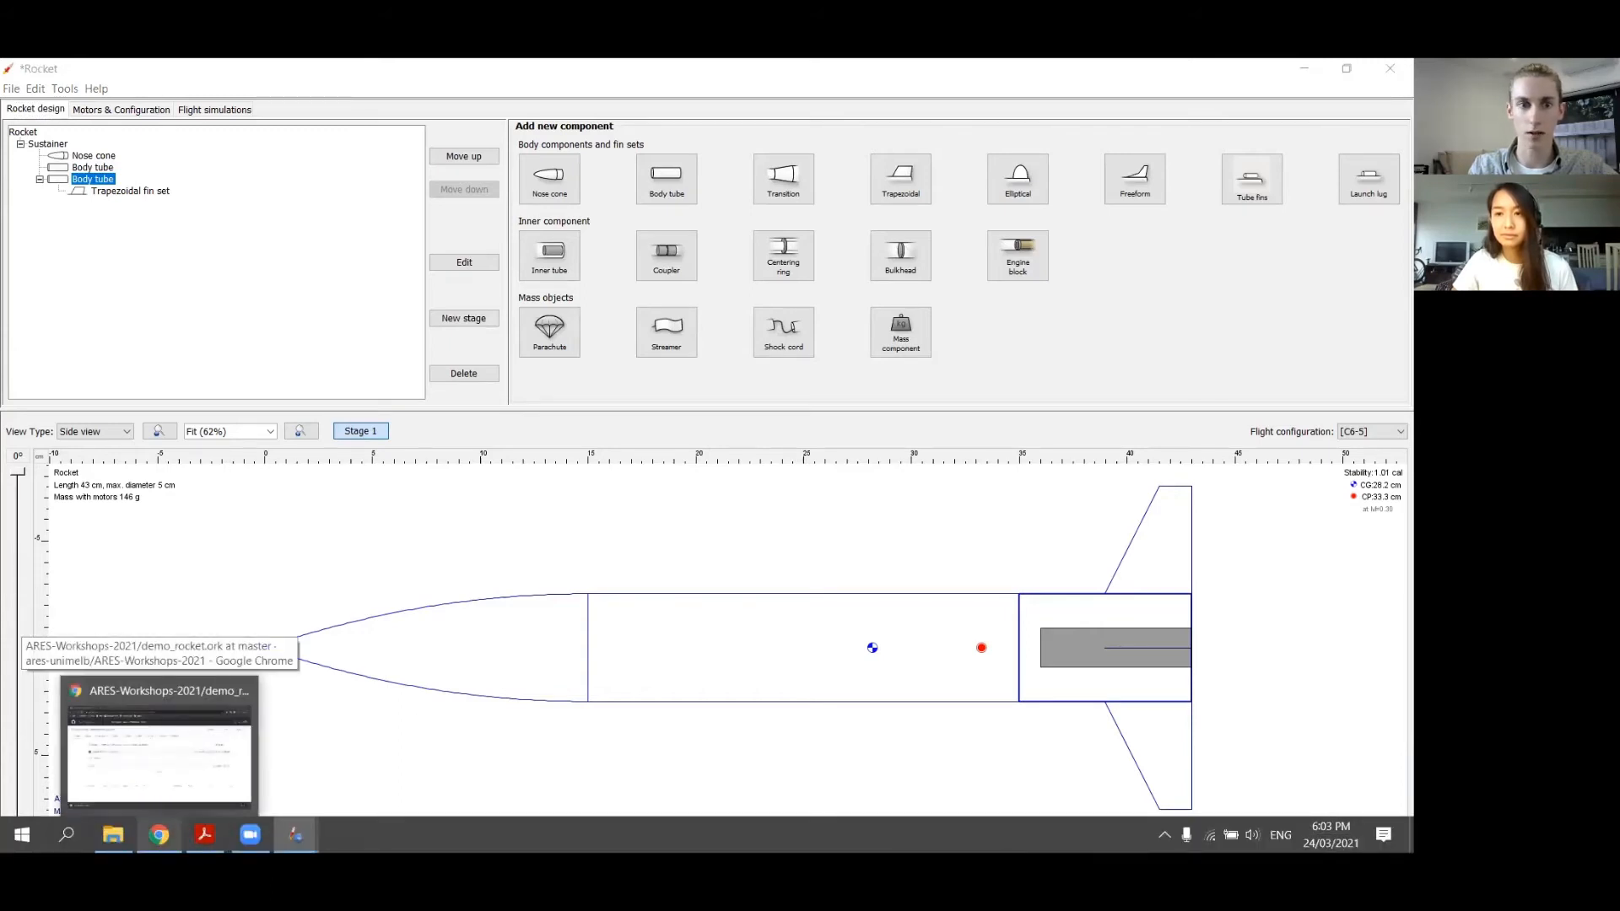
{"action": "left_click", "coordinate": [204, 835]}
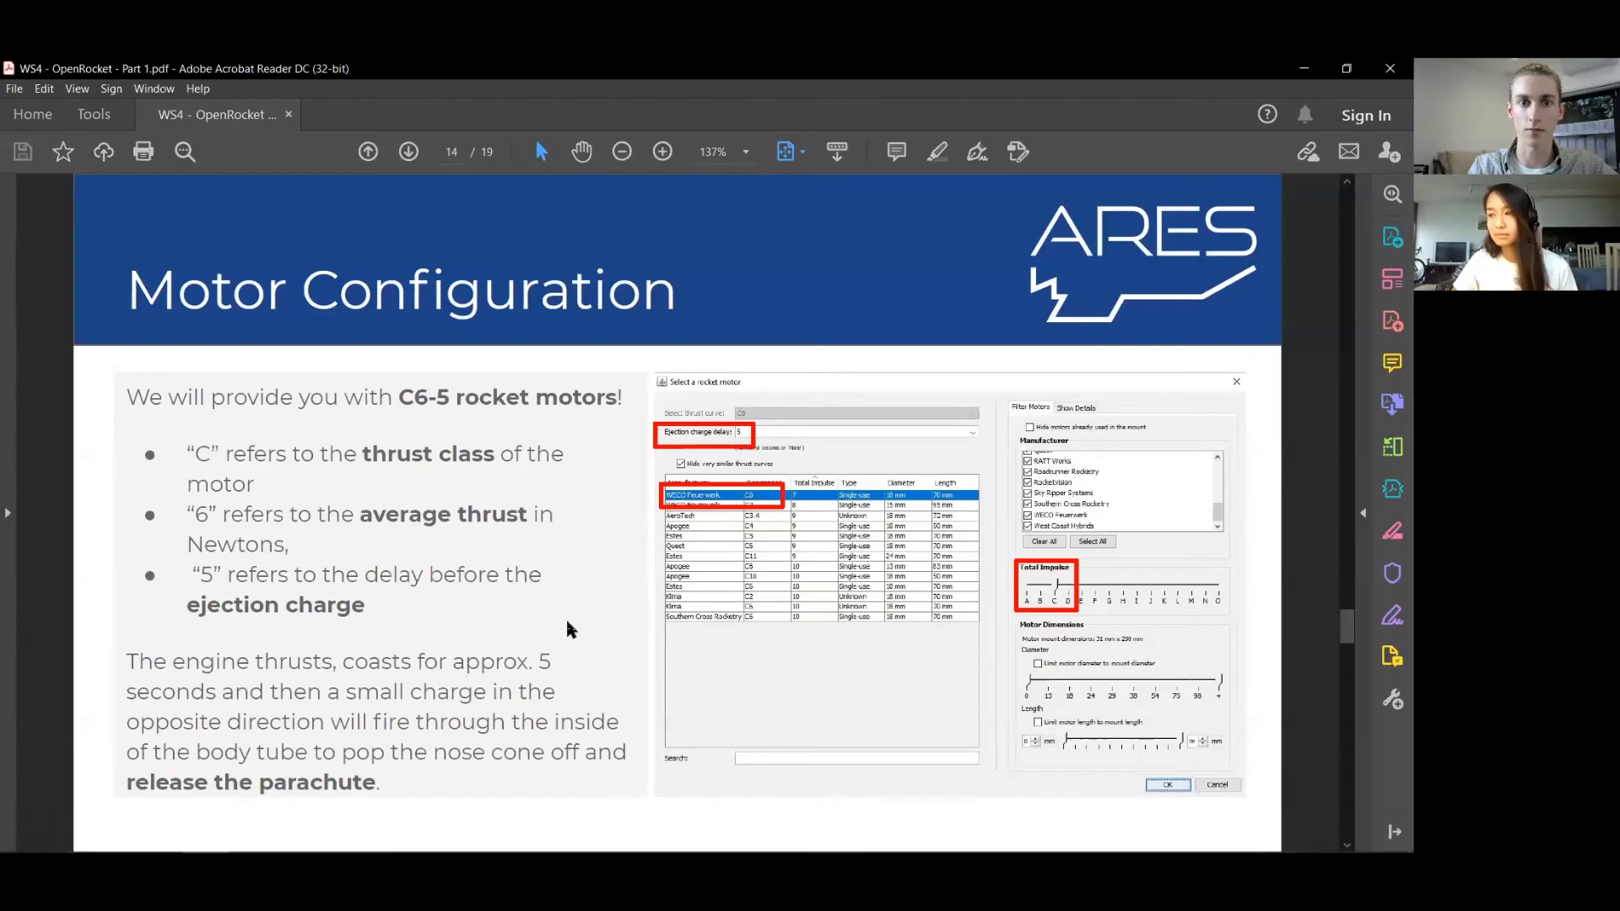
{"action": "key", "text": "Page_Down"}
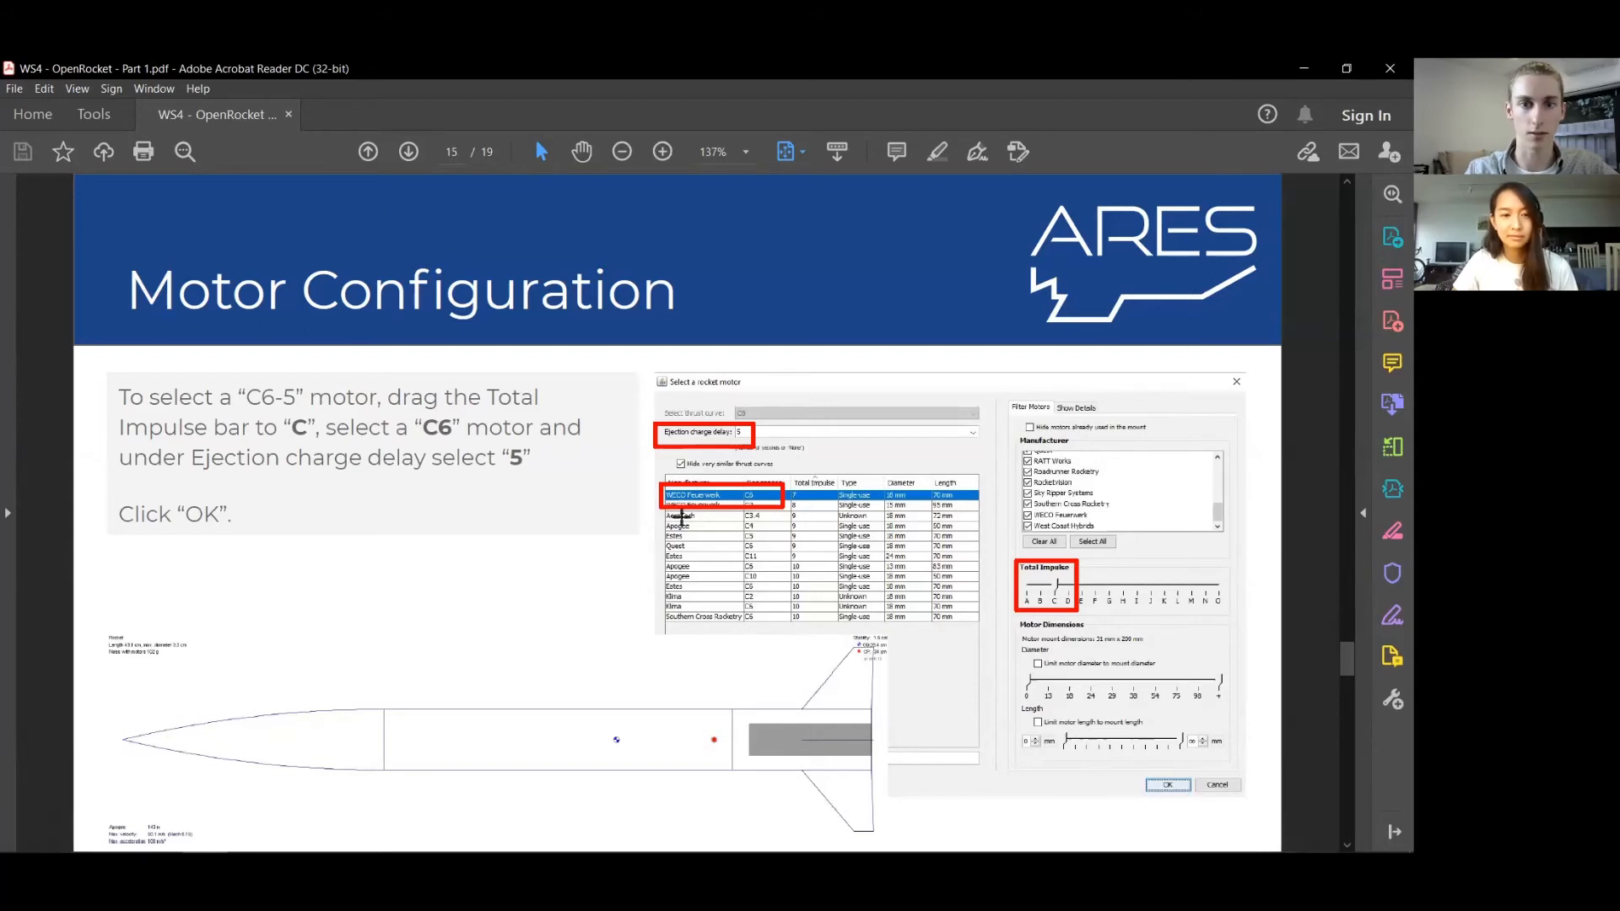
{"action": "key", "text": "Page_Down"}
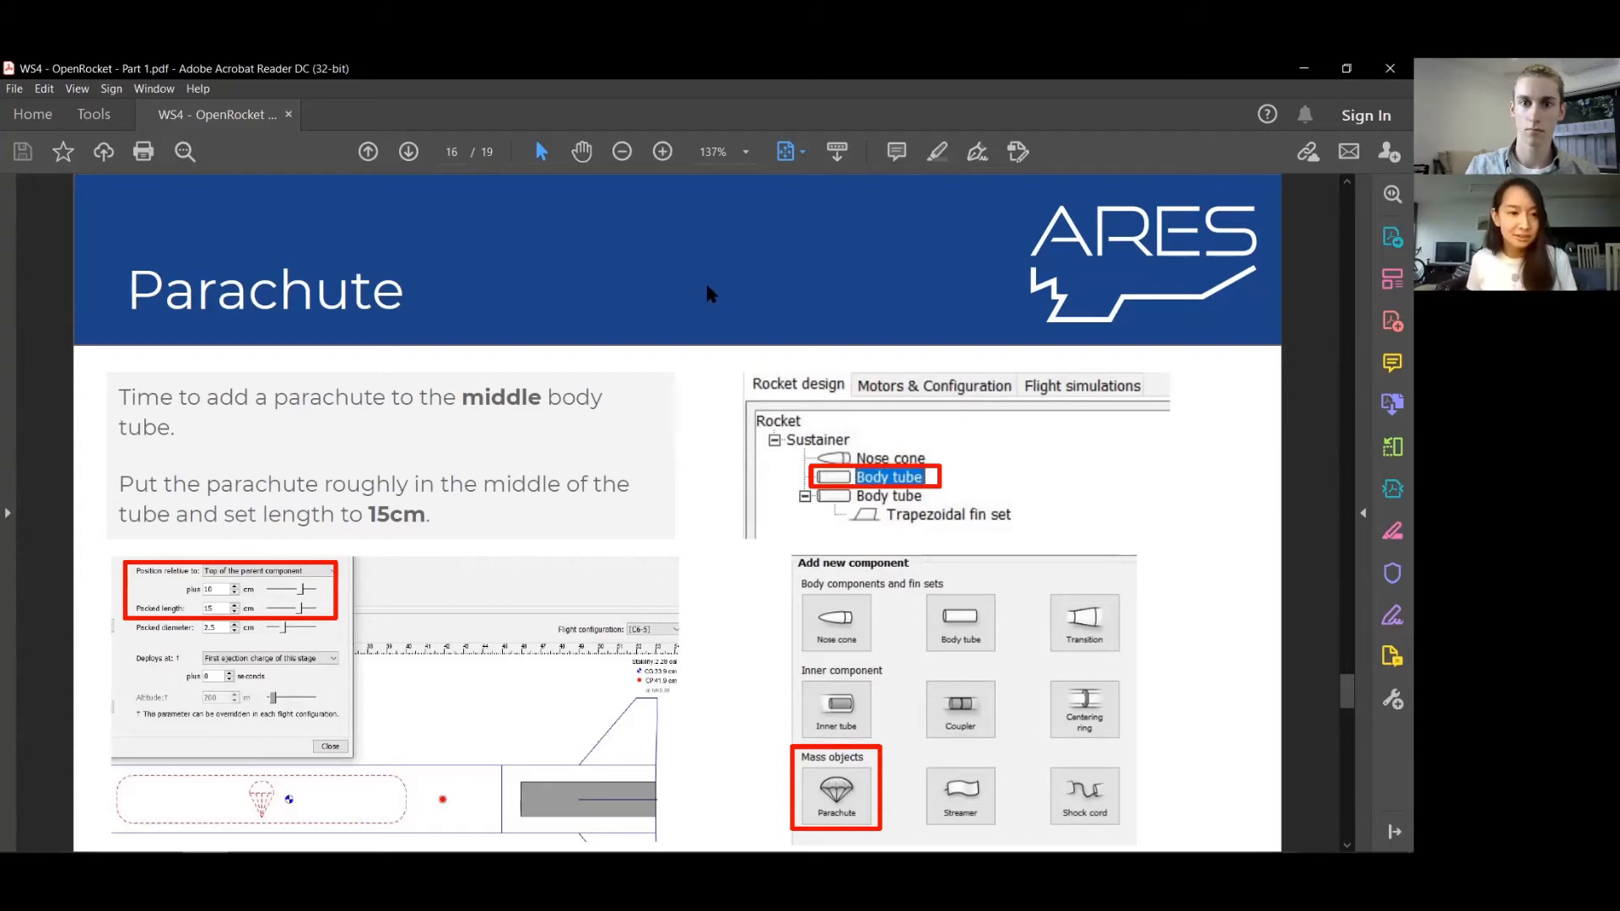
- Switch to OpenRocket, add a parachute to the middle body tube and move its configuration dialog clear of the rocket drawing
{"action": "mouse_move", "coordinate": [525, 851]}
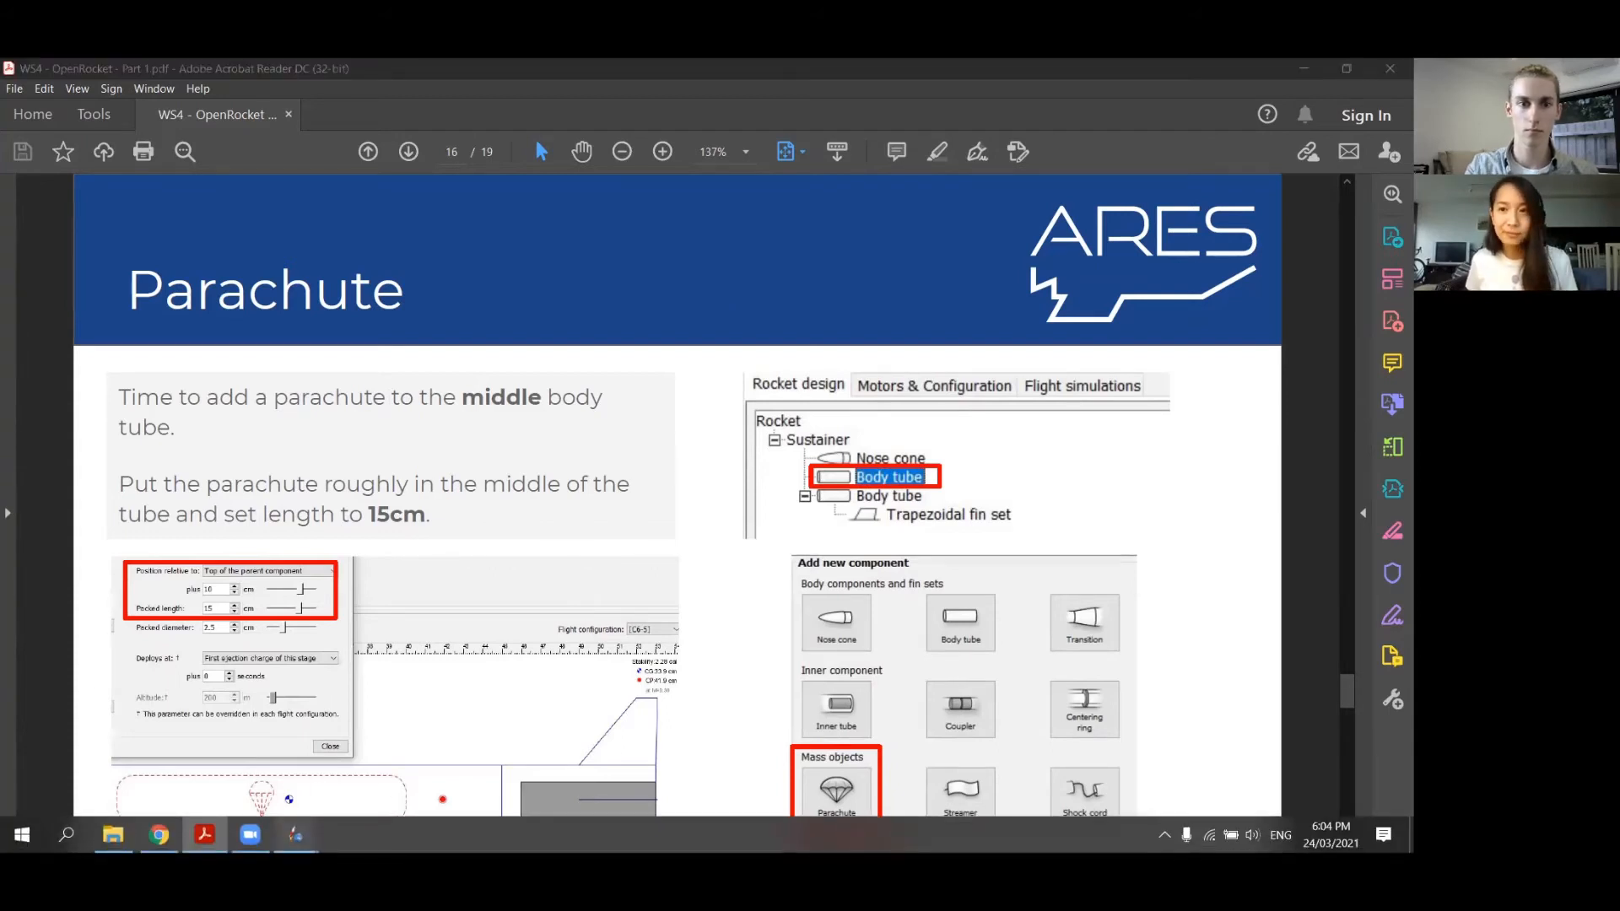
{"action": "mouse_move", "coordinate": [295, 835]}
{"action": "left_click", "coordinate": [361, 751]}
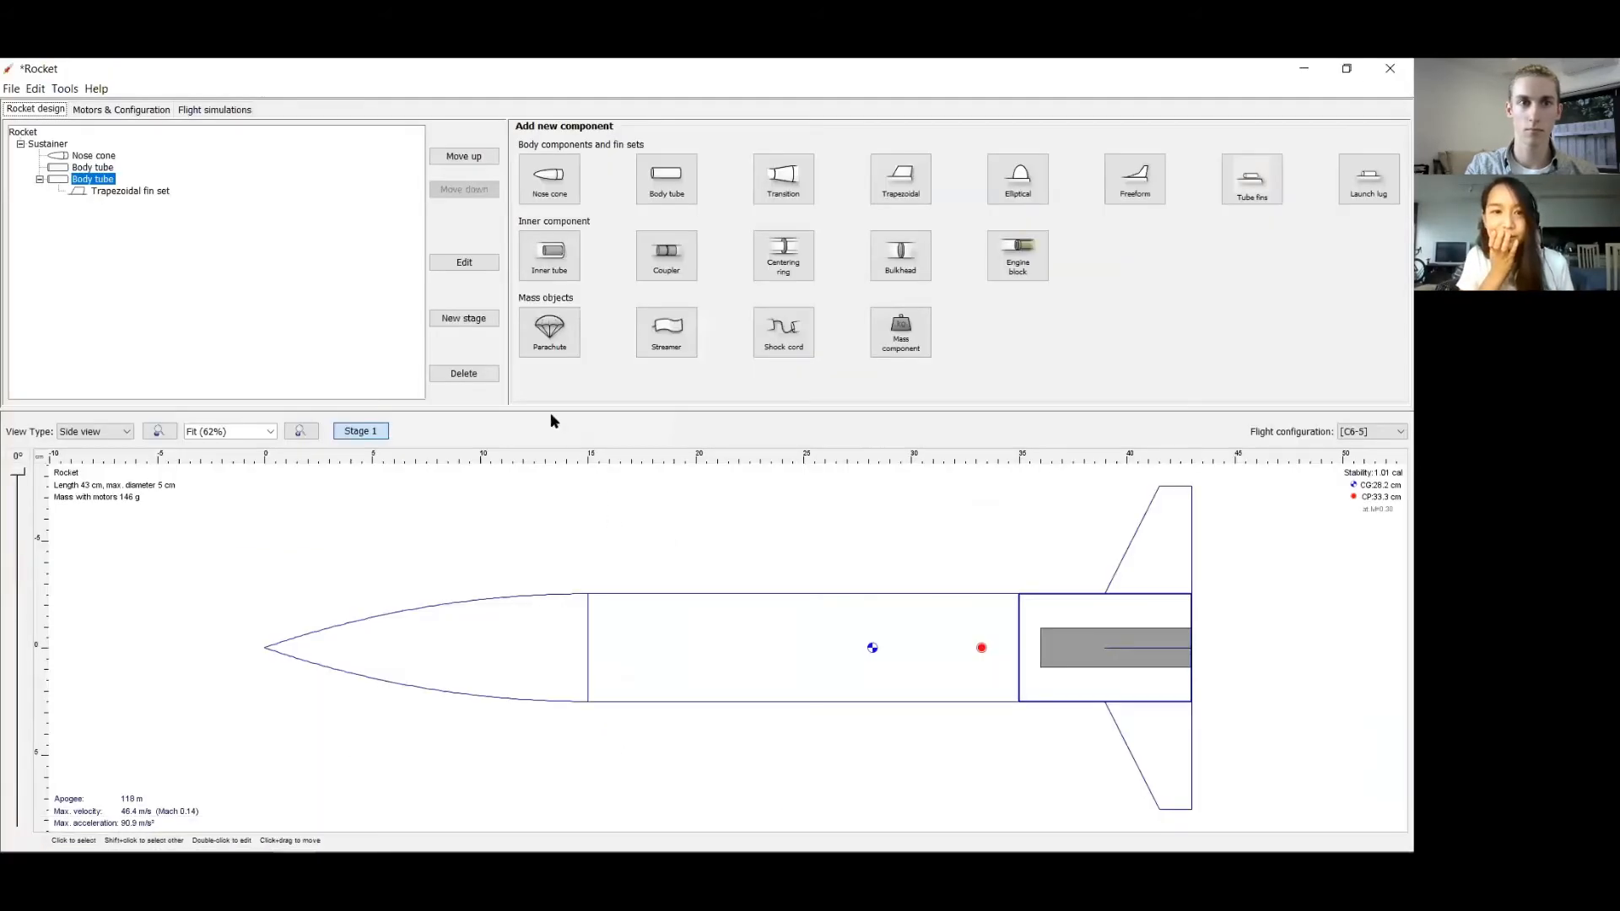
{"action": "left_click", "coordinate": [85, 167]}
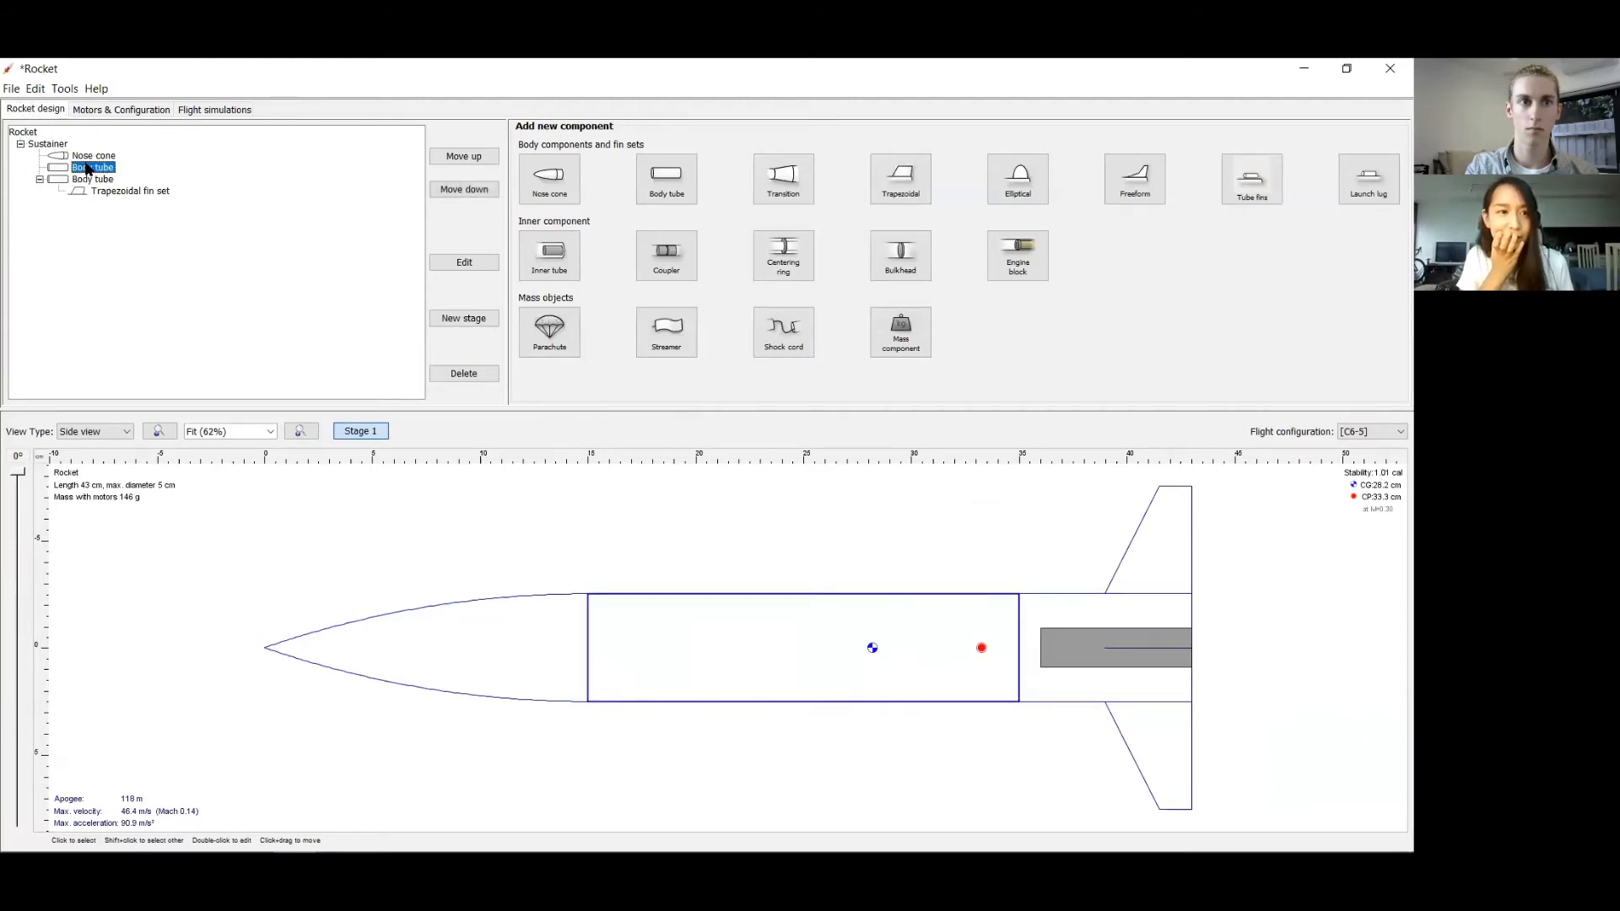
{"action": "left_click", "coordinate": [545, 331]}
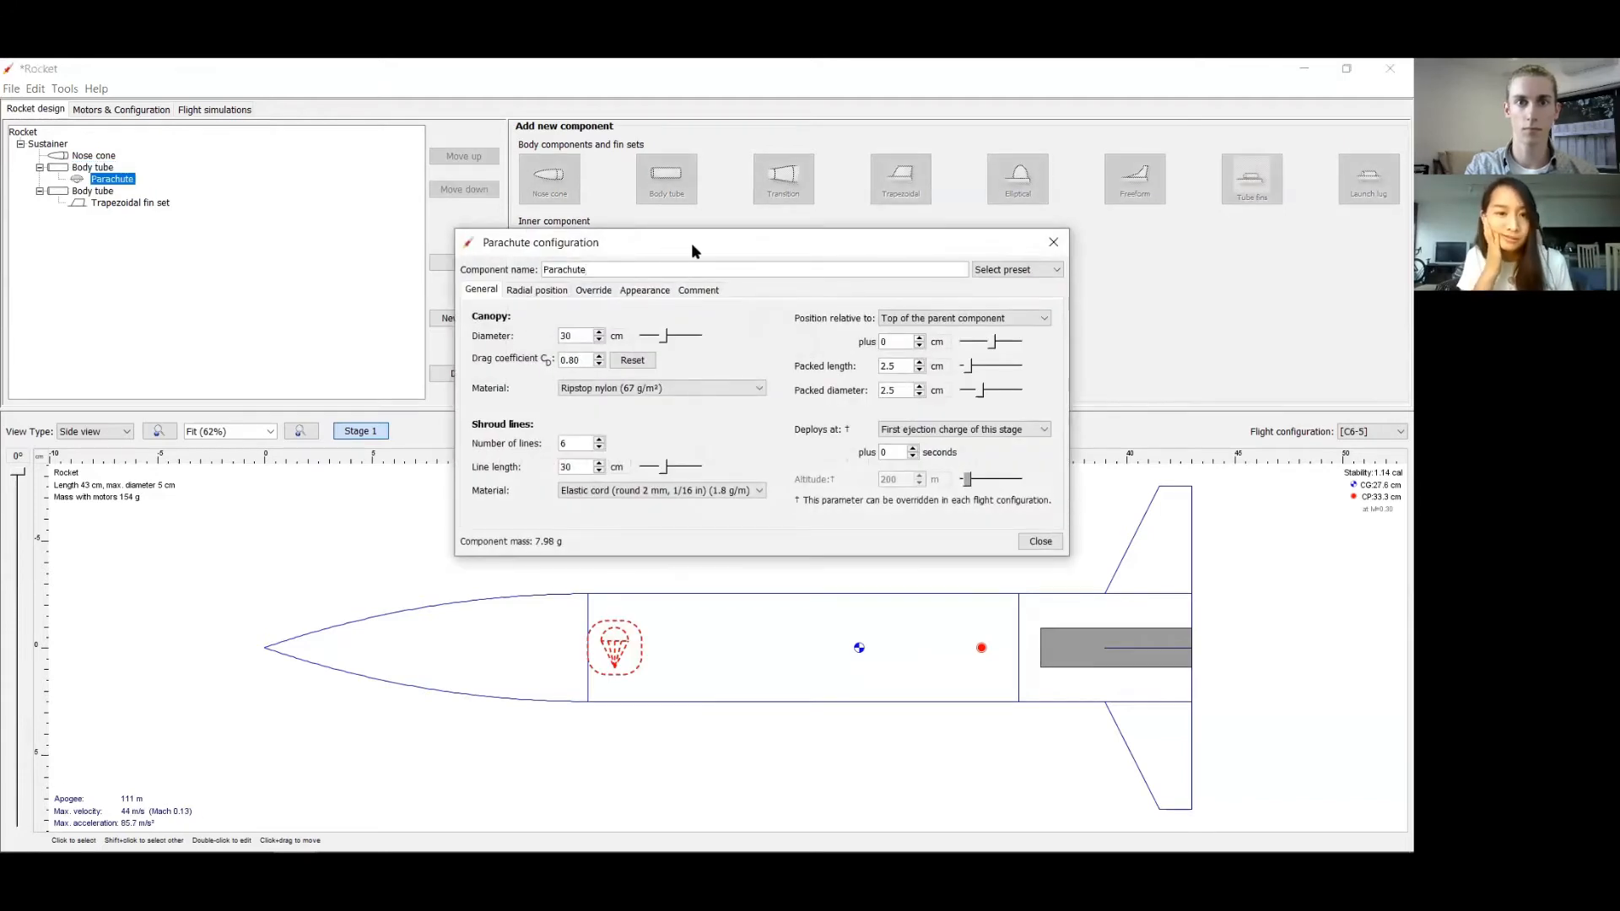
{"action": "left_click_drag", "start_coordinate": [695, 245], "coordinate": [437, 194]}
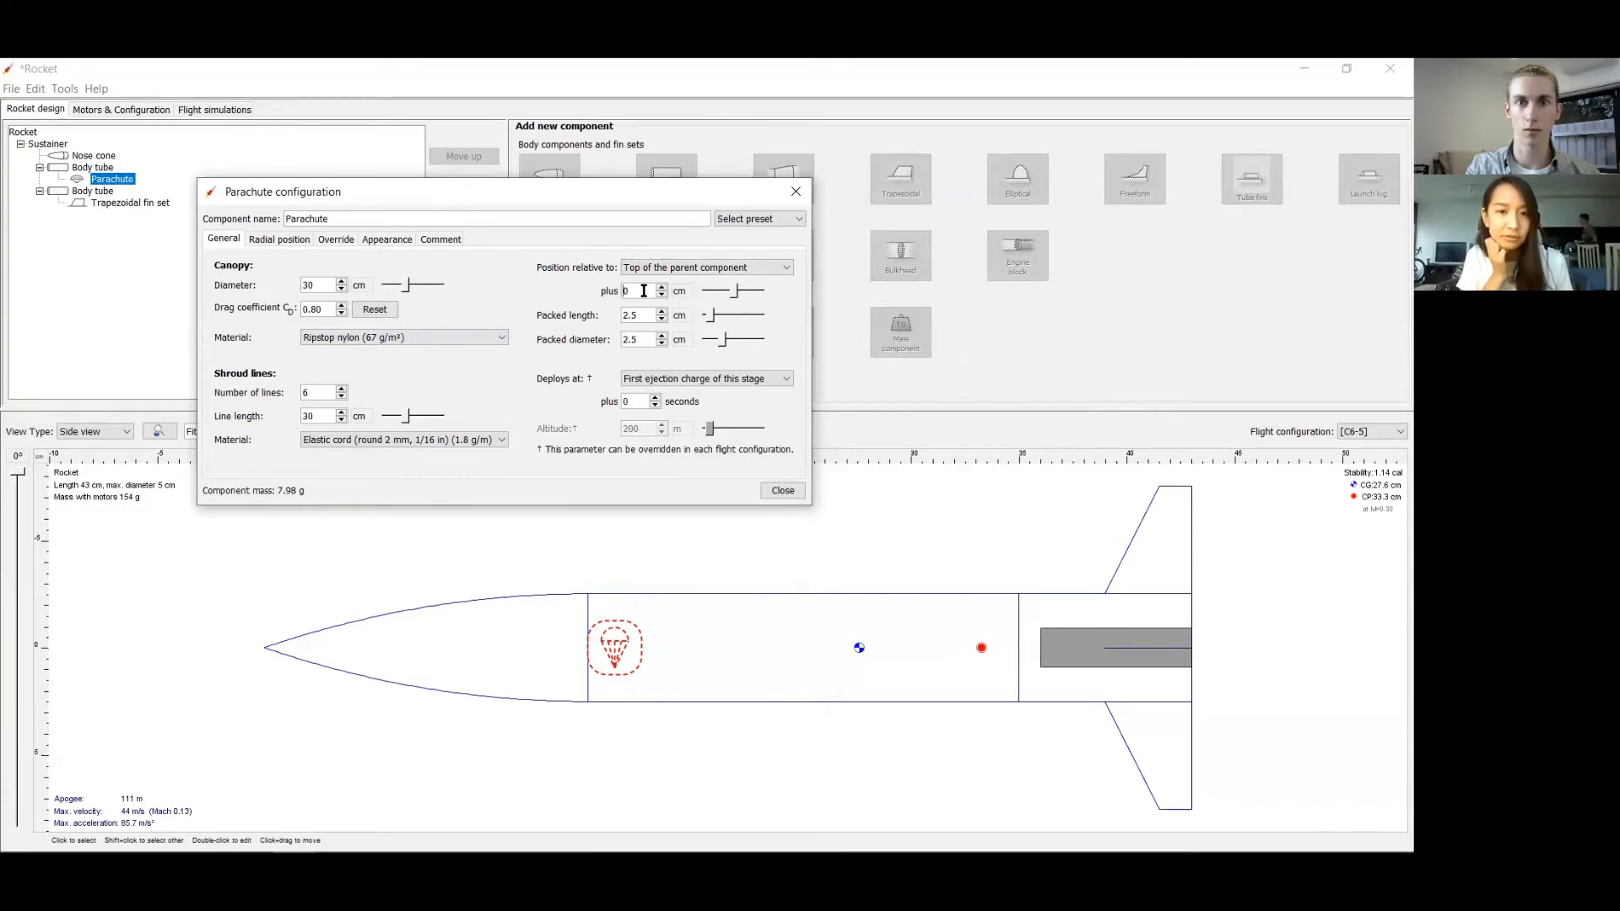
- Set the parachute's packed length to 15 cm and its position to 2.8 cm from the top of the parent component
{"action": "left_click_drag", "start_coordinate": [736, 291], "coordinate": [721, 296]}
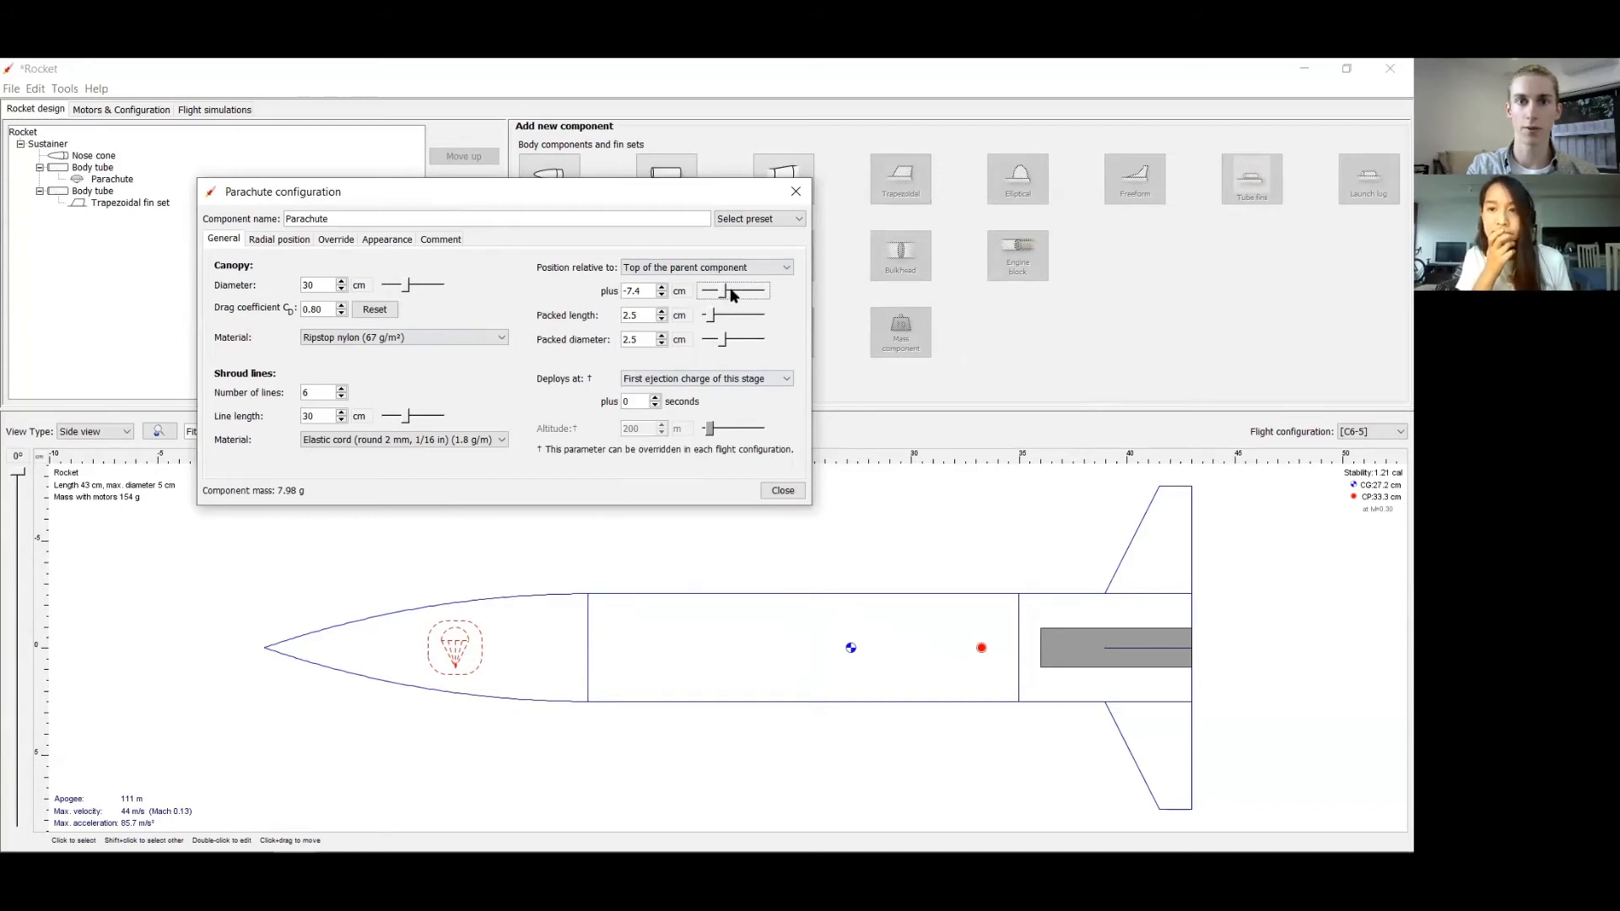
{"action": "left_click_drag", "start_coordinate": [733, 293], "coordinate": [755, 296]}
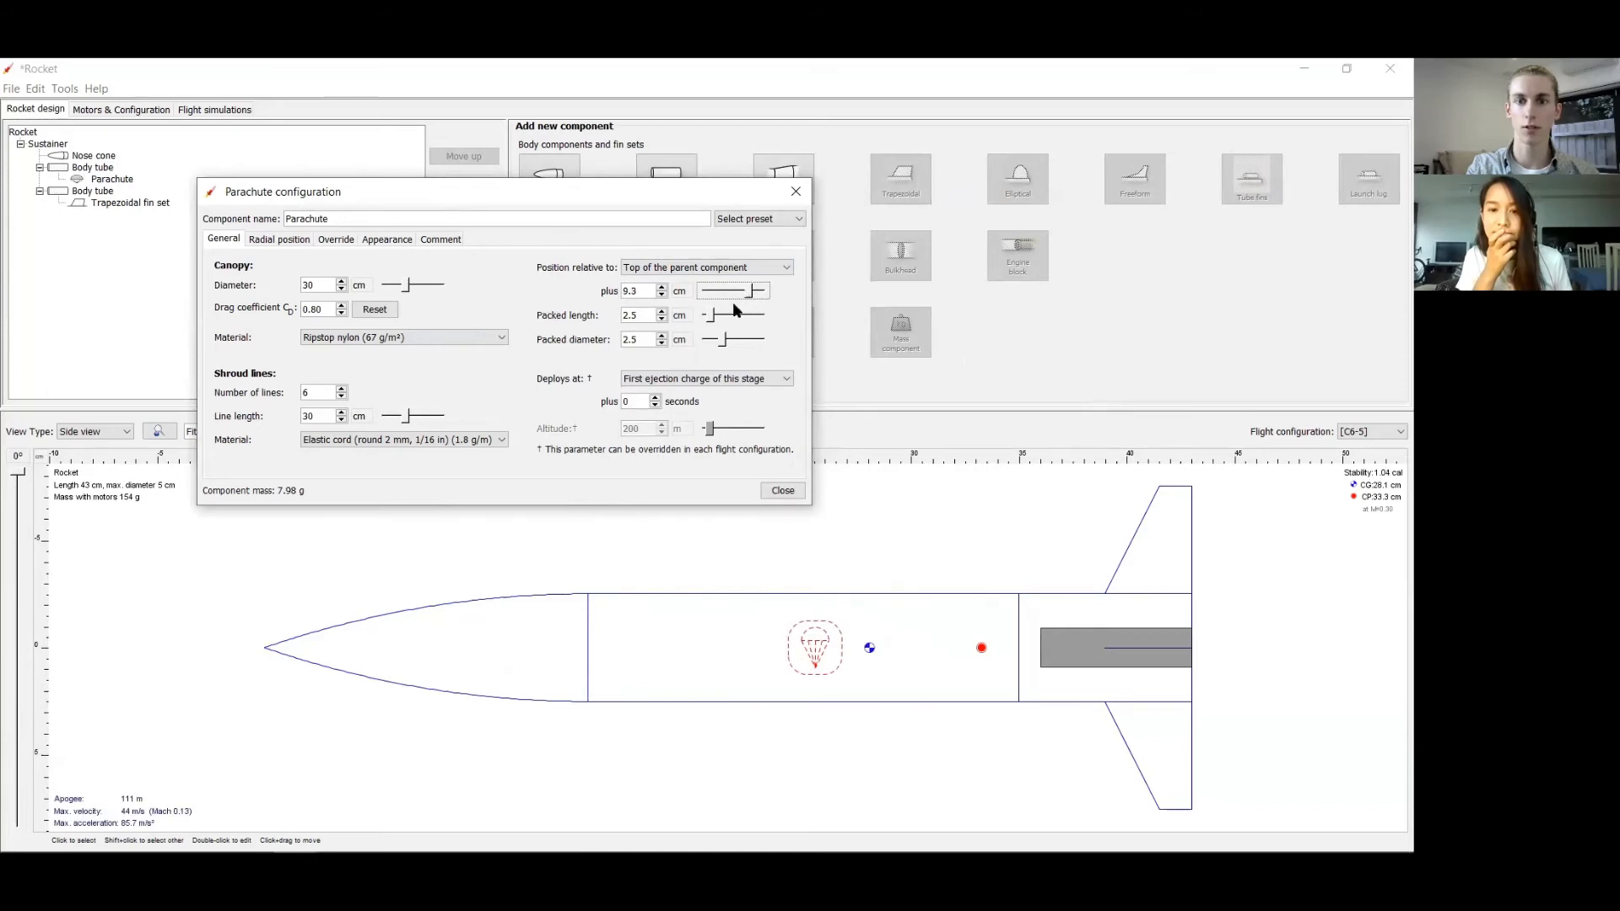
{"action": "double_click", "coordinate": [638, 318]}
{"action": "type", "text": "15"}
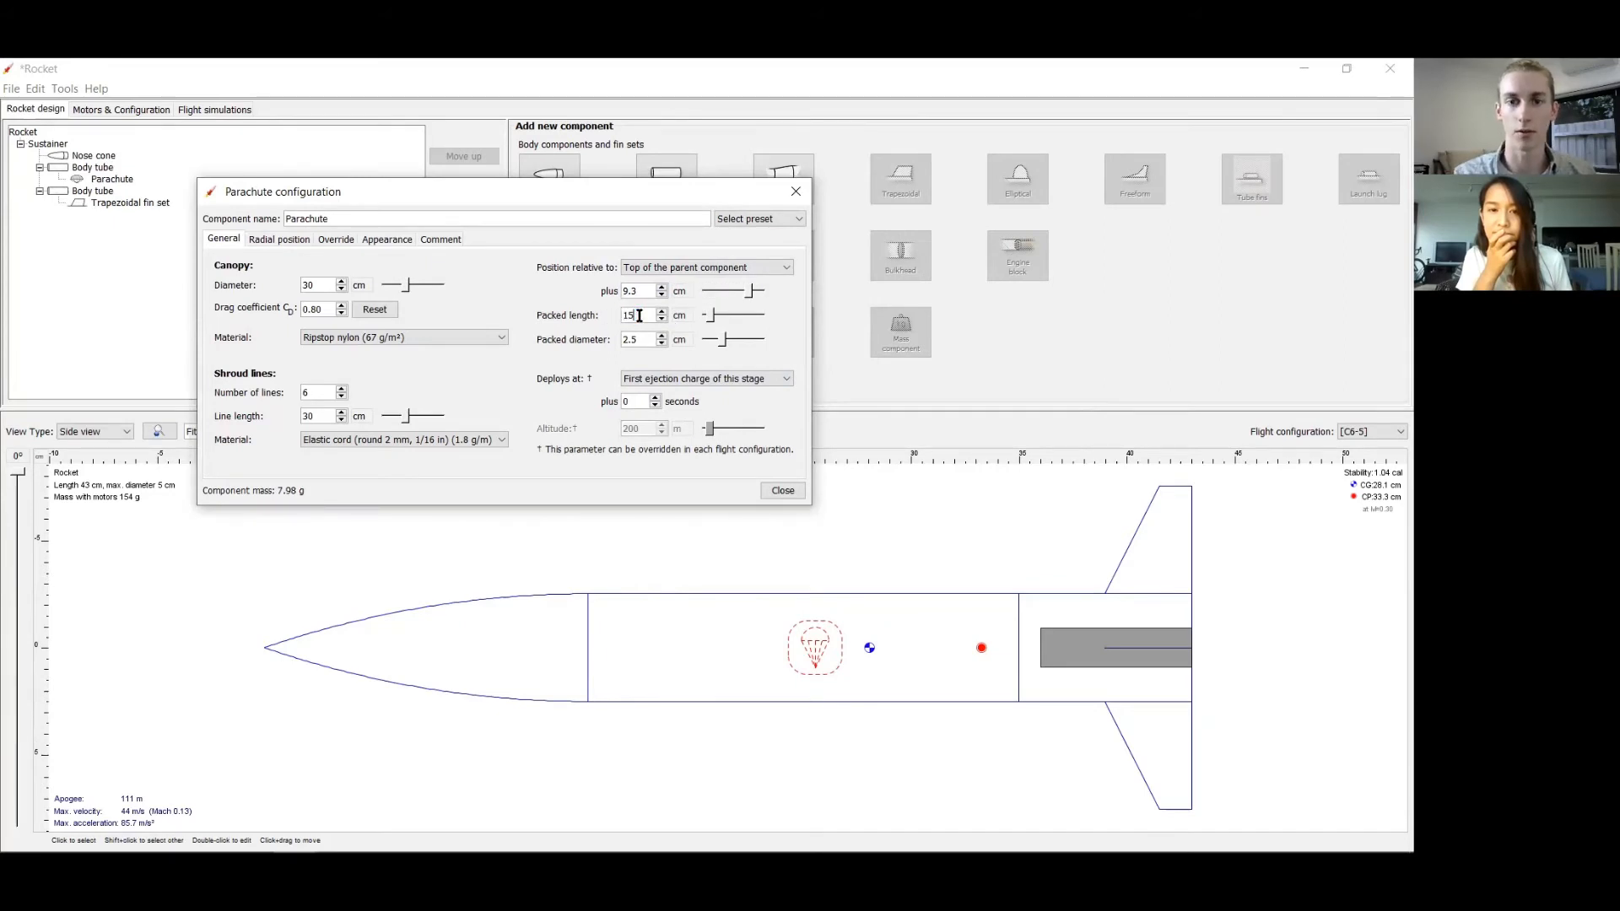
{"action": "key", "text": "Return"}
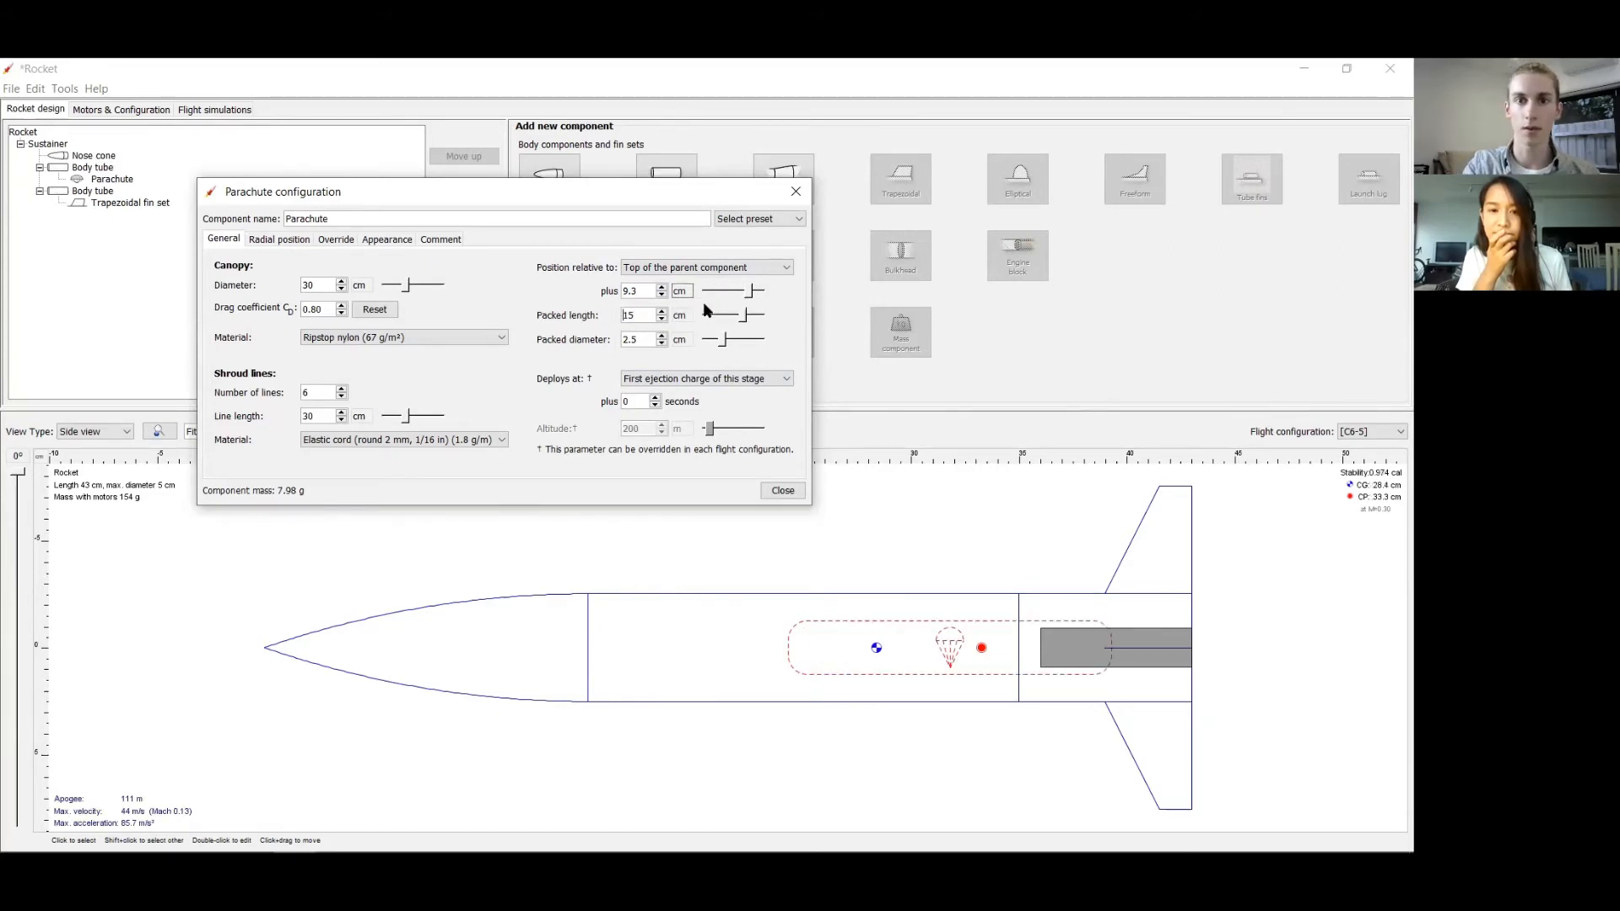
{"action": "left_click", "coordinate": [741, 290]}
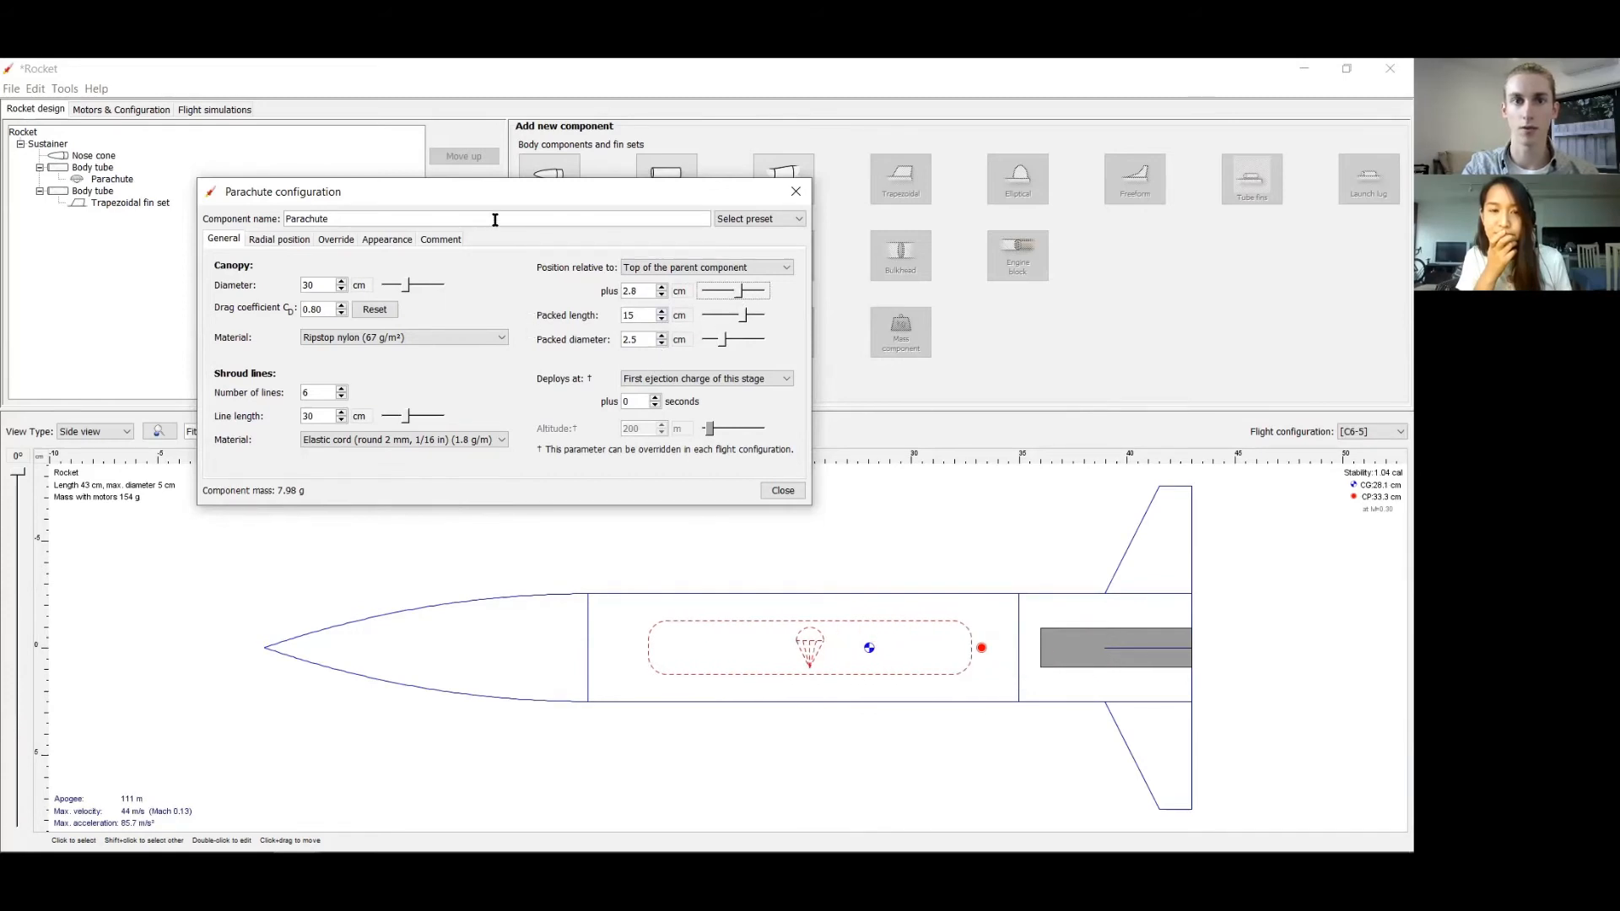
{"action": "left_click_drag", "start_coordinate": [499, 195], "coordinate": [512, 244]}
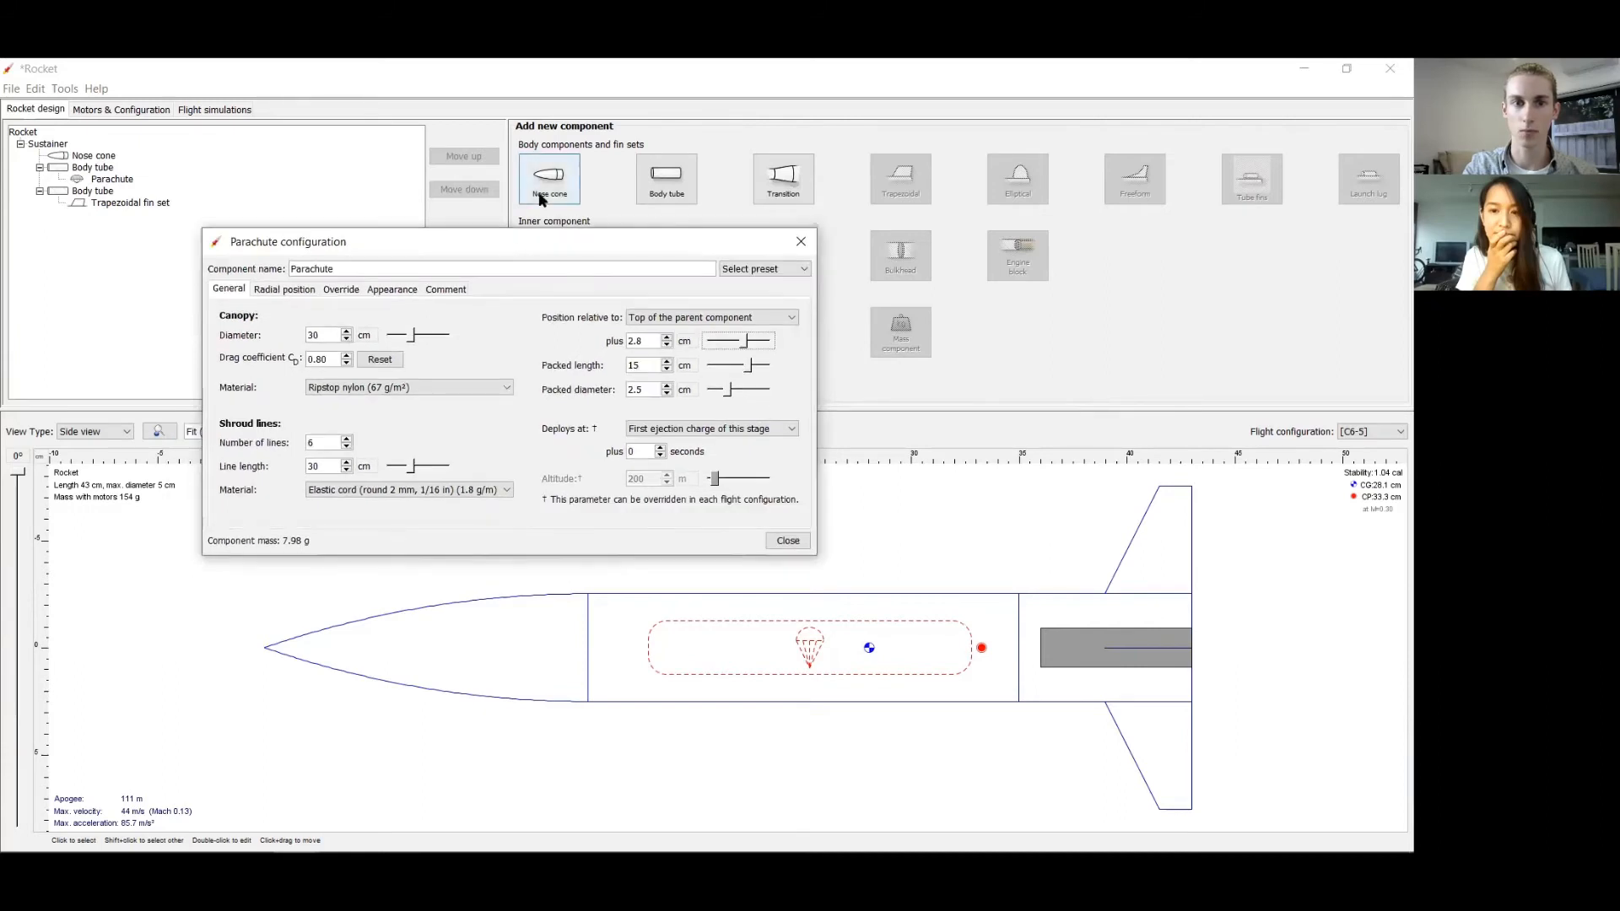
{"action": "left_click", "coordinate": [779, 541]}
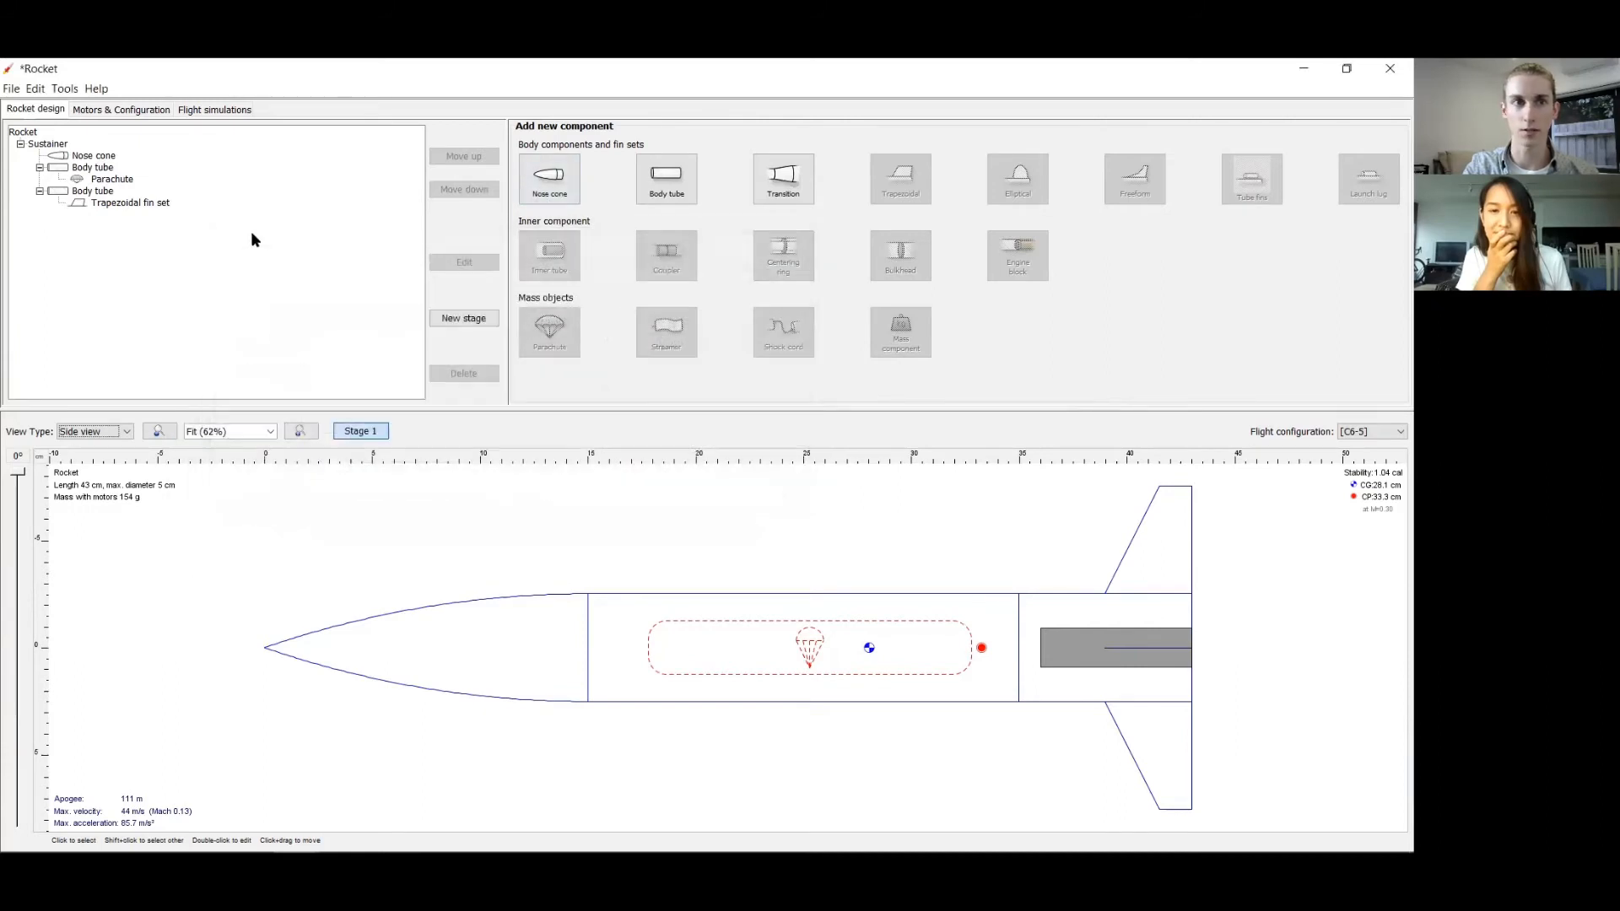
- Set the length of the middle body tube, which holds the parachute, to 32 cm
{"action": "left_click", "coordinate": [84, 168]}
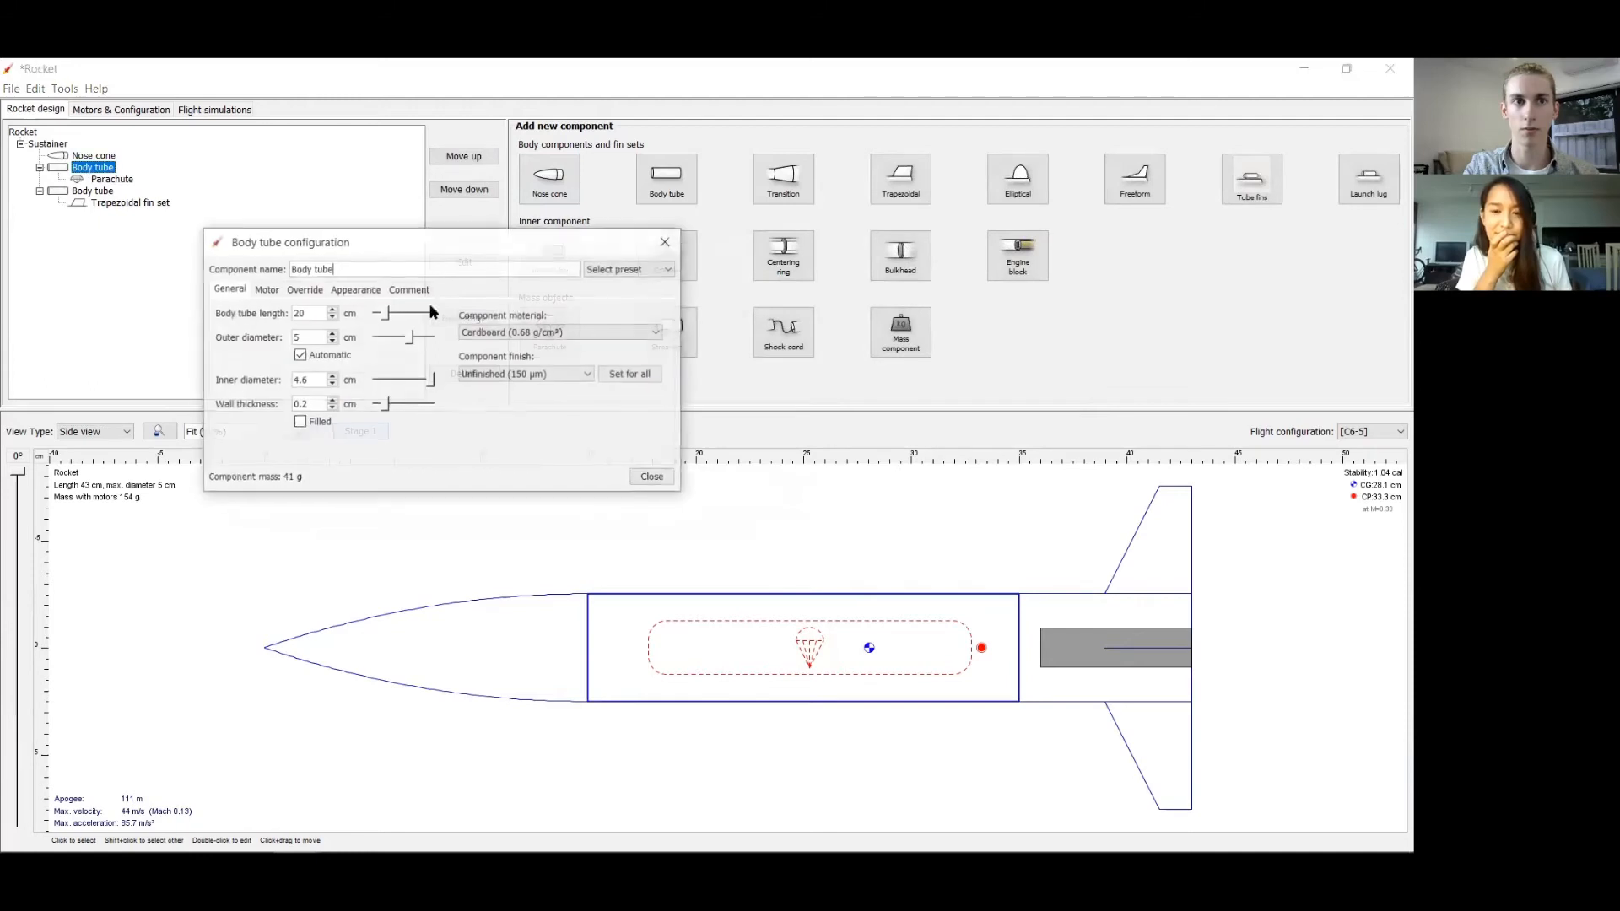
{"action": "left_click", "coordinate": [464, 262]}
{"action": "left_click_drag", "start_coordinate": [292, 314], "coordinate": [322, 314]}
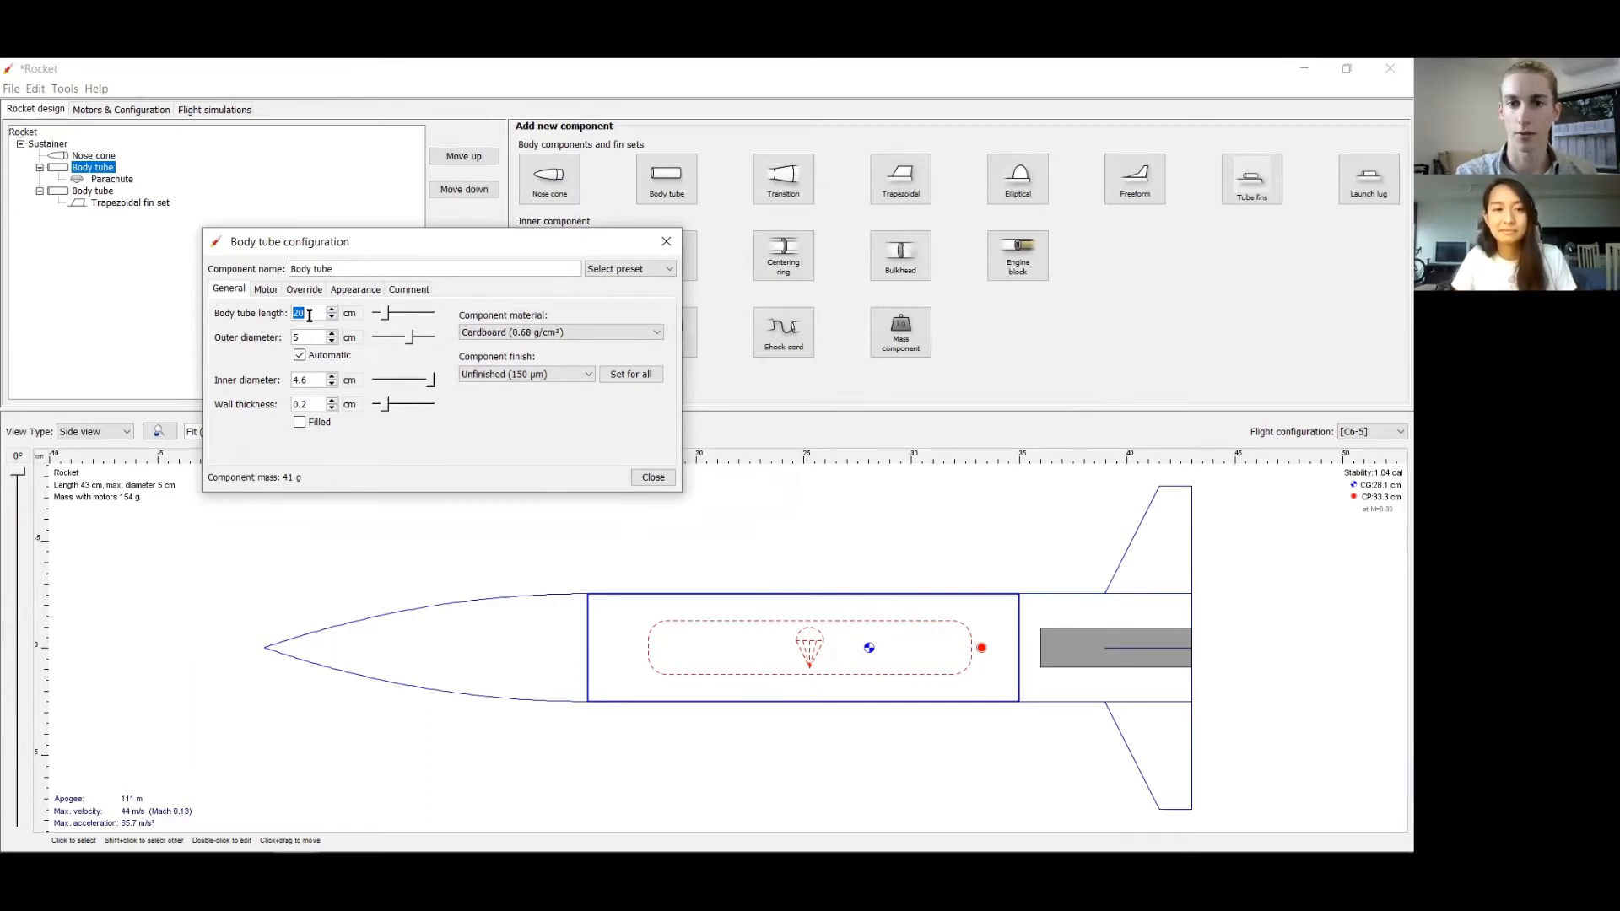
{"action": "type", "text": "3"}
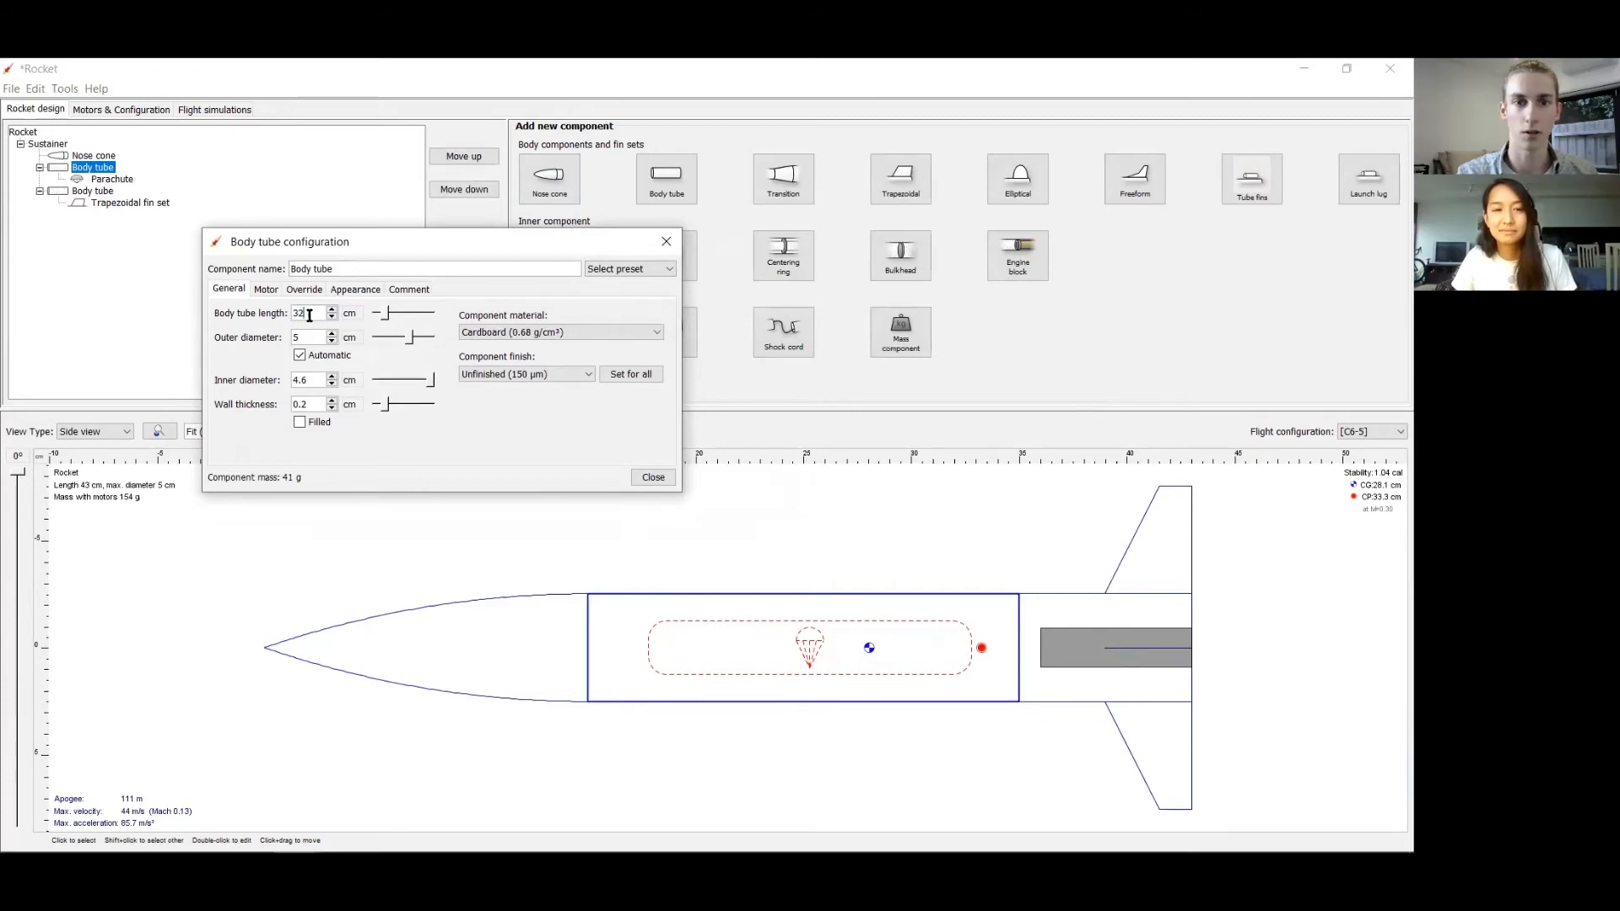
{"action": "type", "text": "2"}
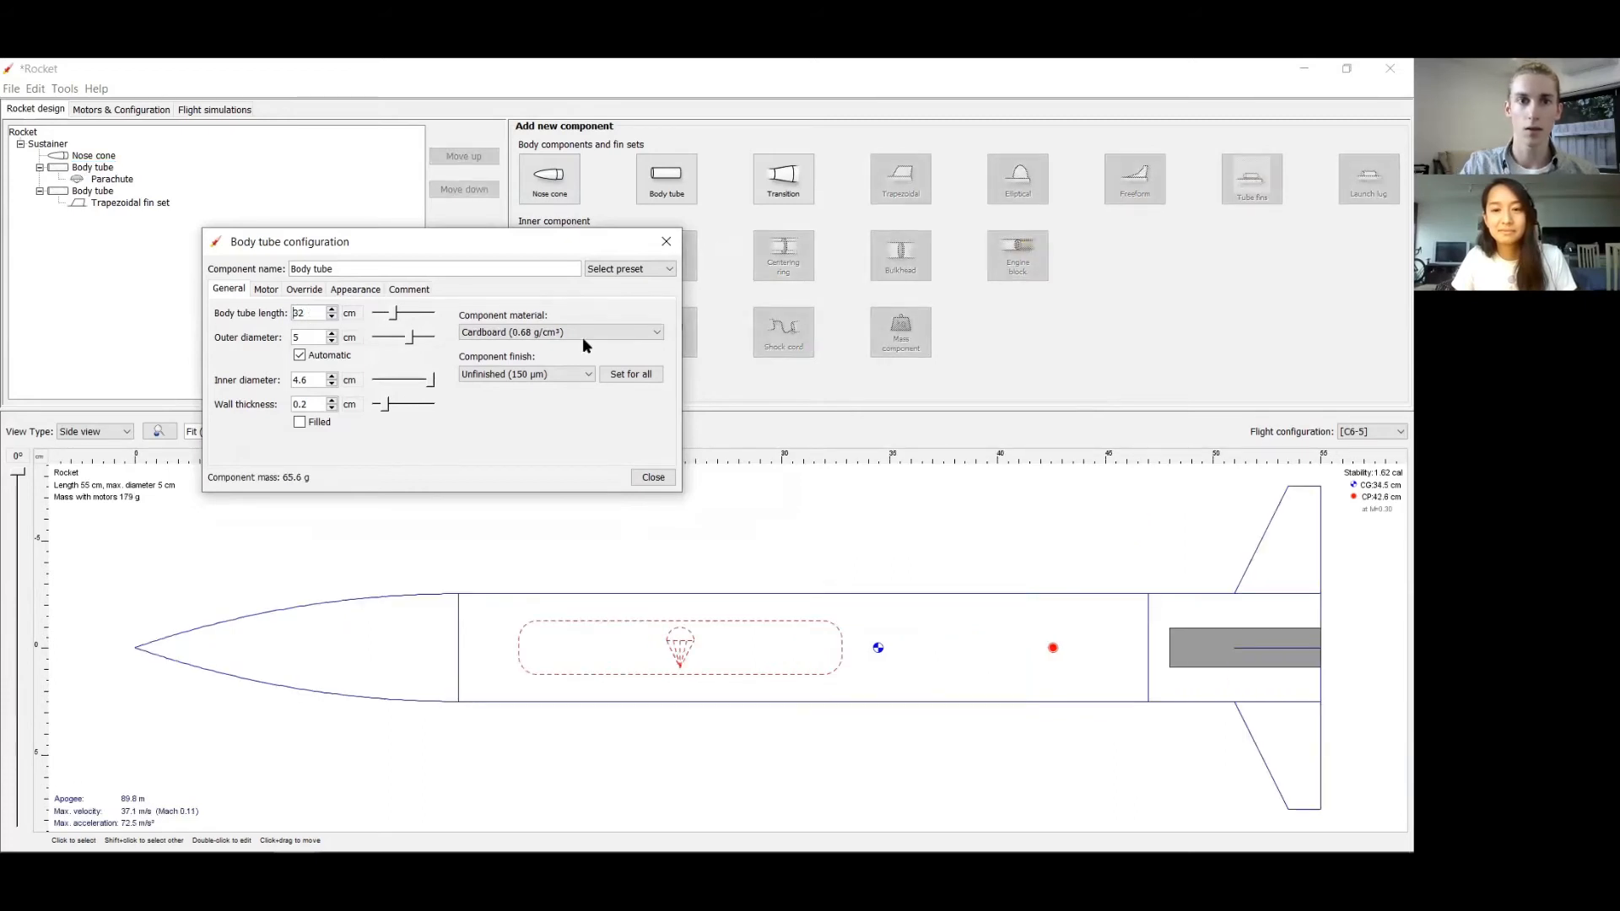
{"action": "left_click", "coordinate": [650, 476]}
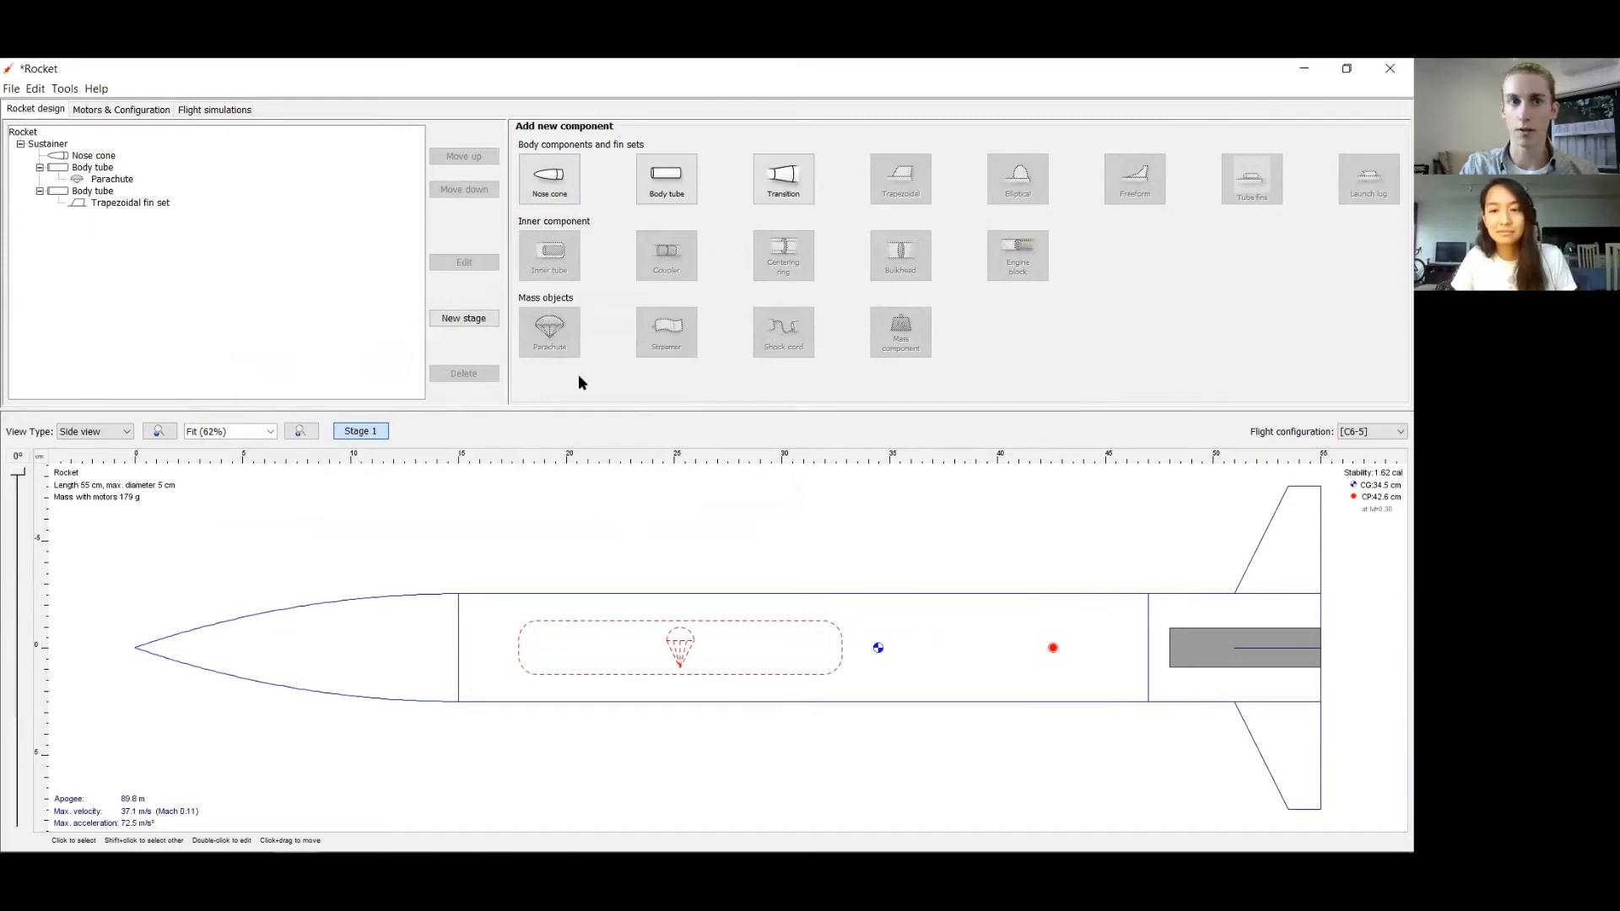
- Lengthen the nose cone to 17 cm and close its configuration
{"action": "left_click", "coordinate": [96, 157]}
{"action": "double_click", "coordinate": [98, 158]}
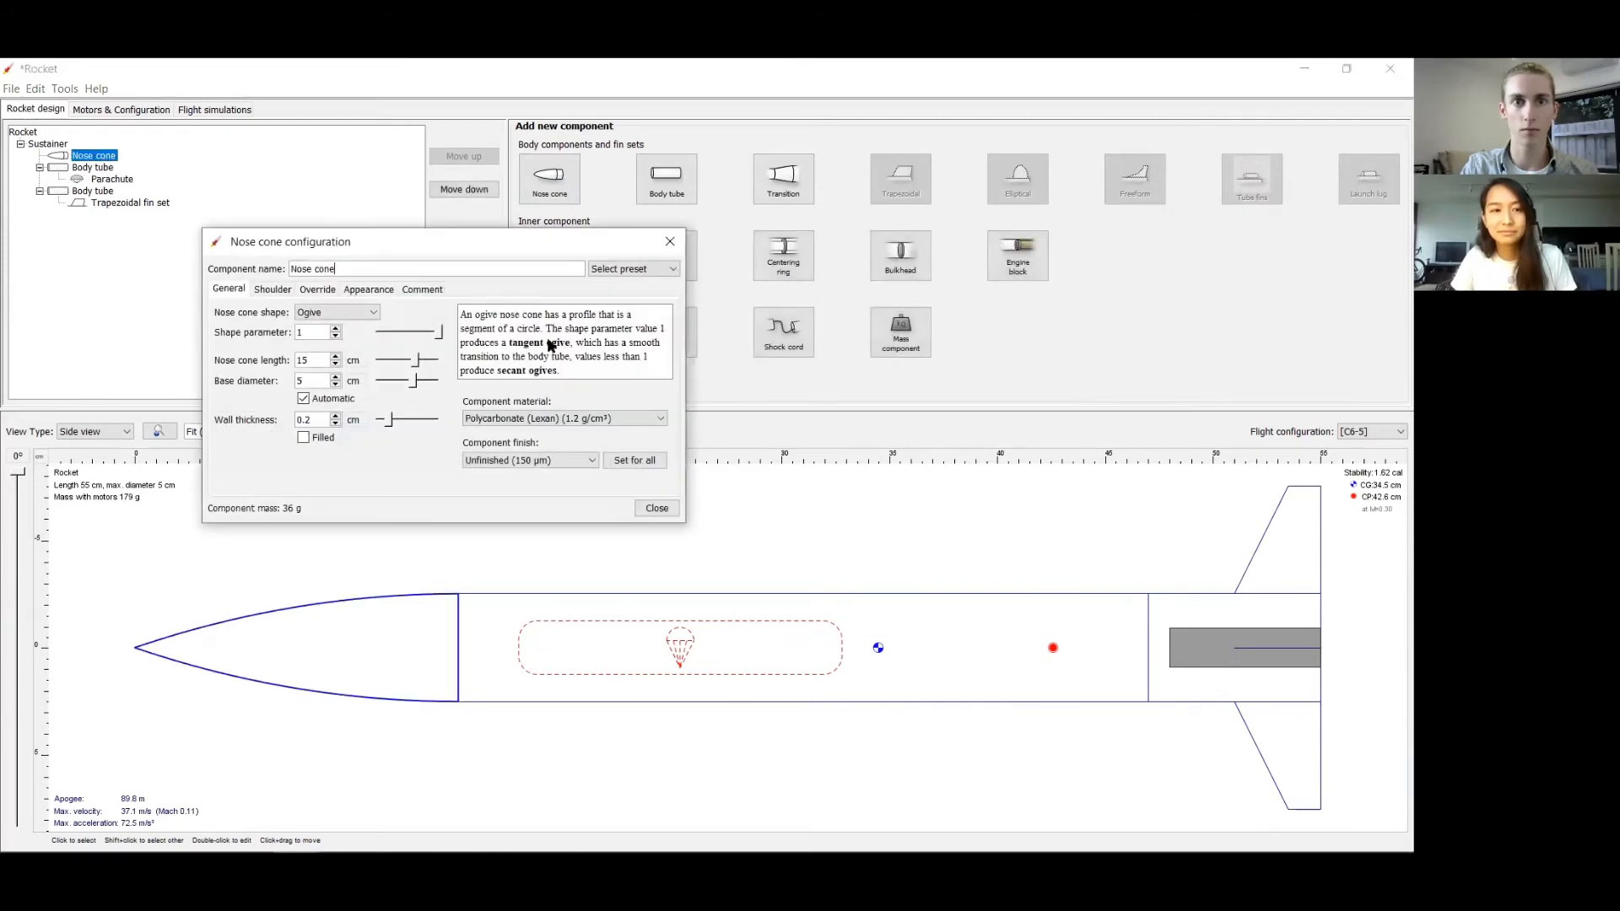
{"action": "left_click", "coordinate": [336, 357]}
{"action": "left_click", "coordinate": [335, 356]}
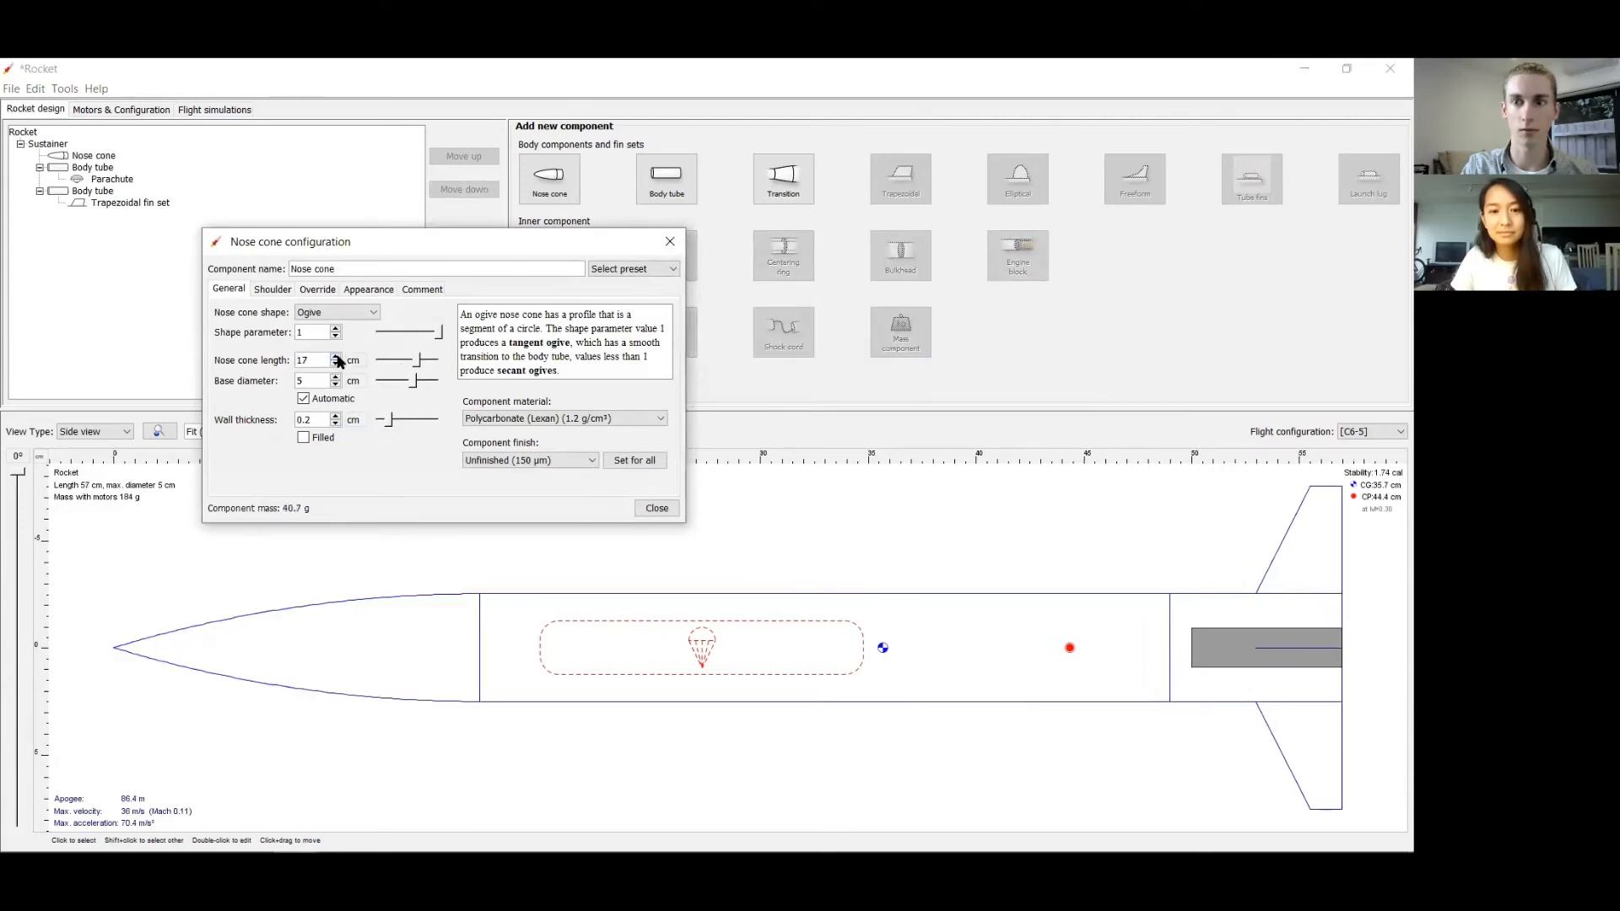
{"action": "left_click", "coordinate": [656, 508]}
- Reposition the parachute to 7.4 cm from the top of its body tube
{"action": "double_click", "coordinate": [75, 179]}
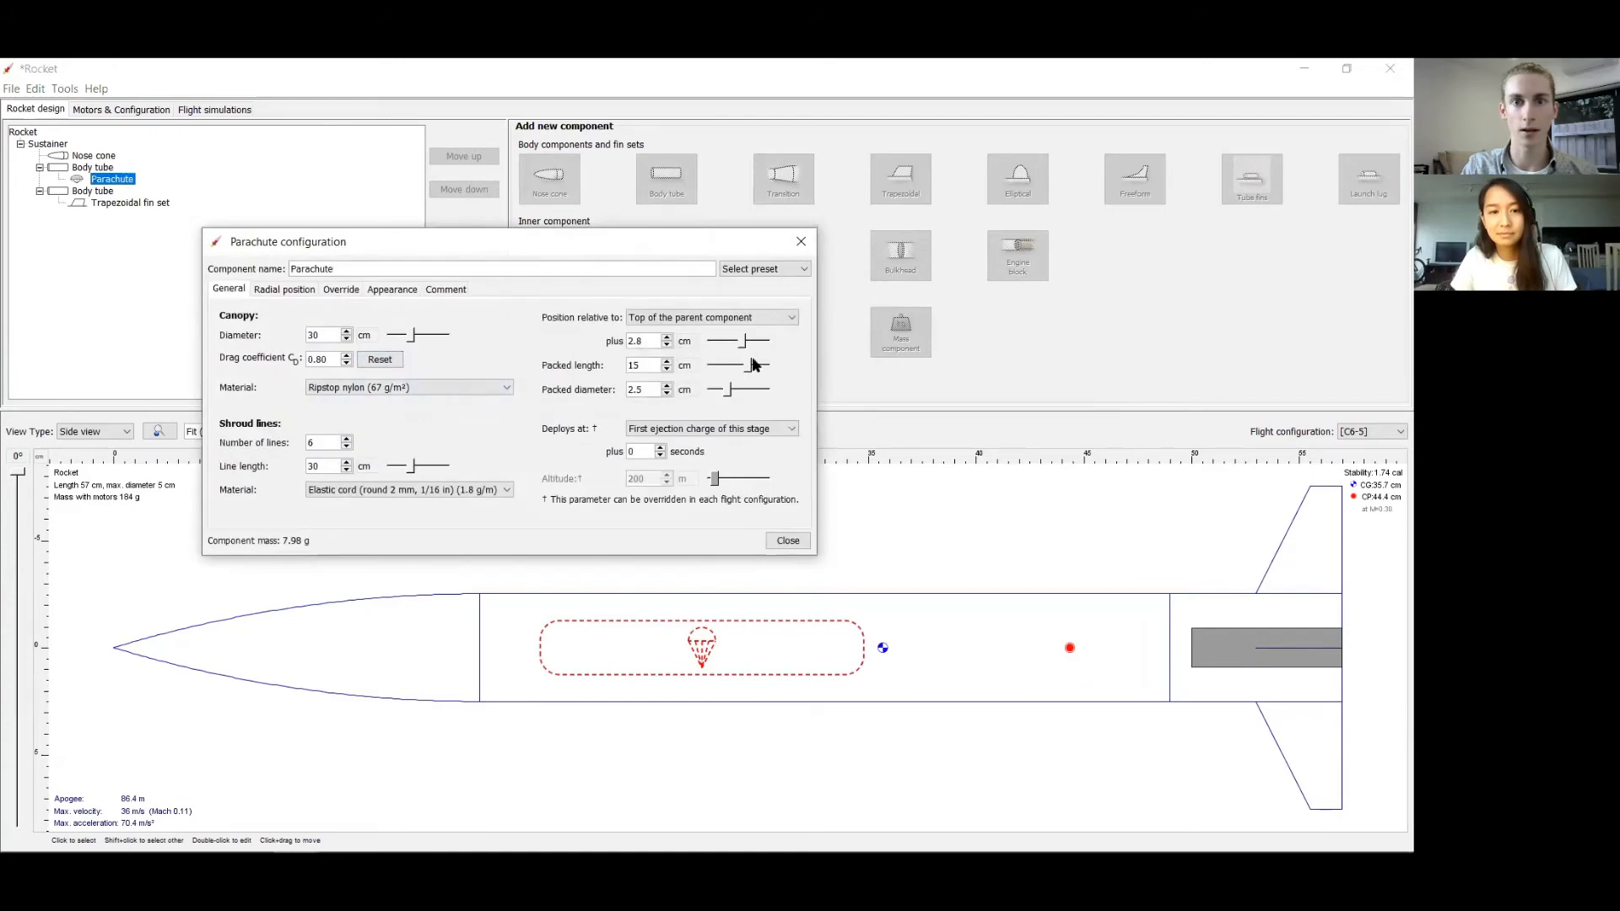
{"action": "left_click_drag", "start_coordinate": [741, 341], "coordinate": [747, 341]}
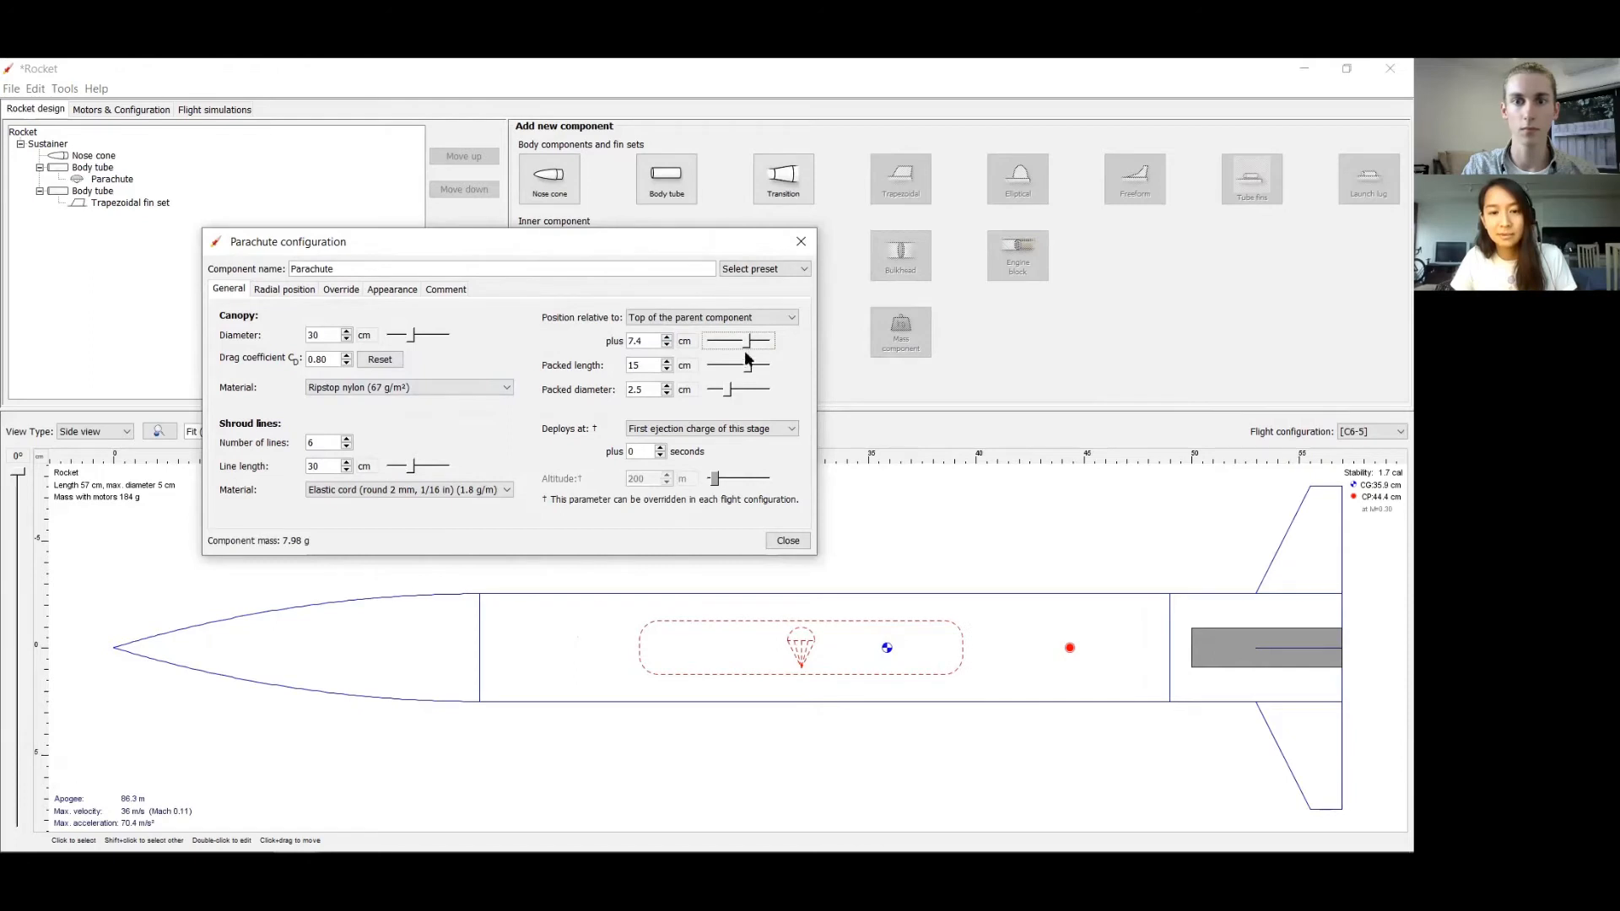
{"action": "left_click", "coordinate": [785, 541]}
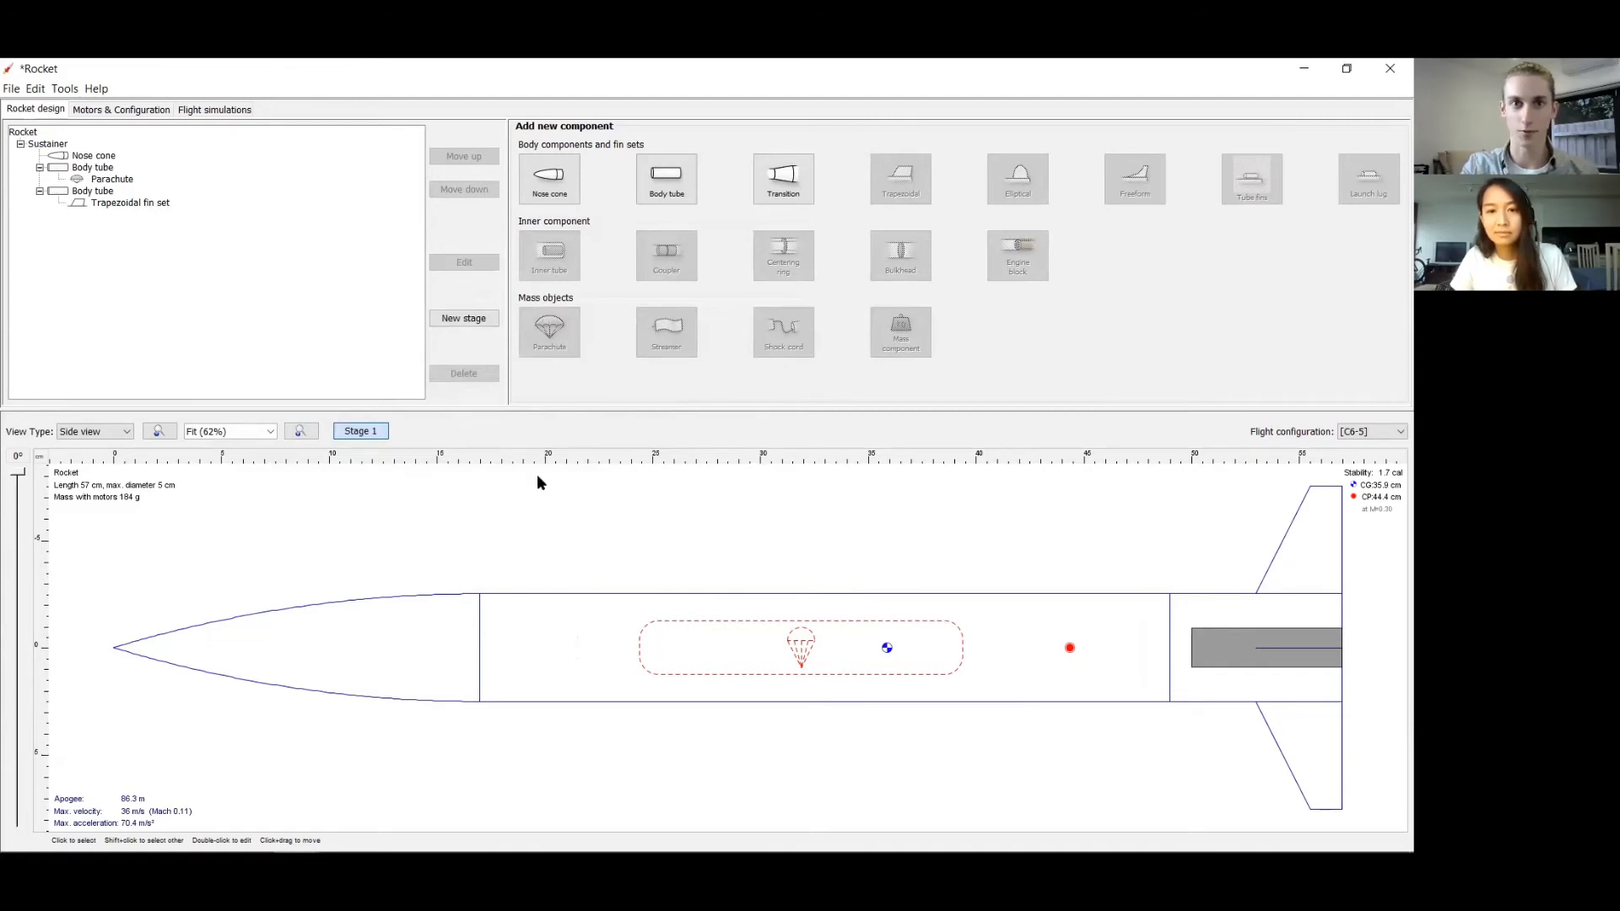
- Switch back to the workshop slides in Adobe Acrobat Reader at the Parachute slide
{"action": "mouse_move", "coordinate": [391, 850]}
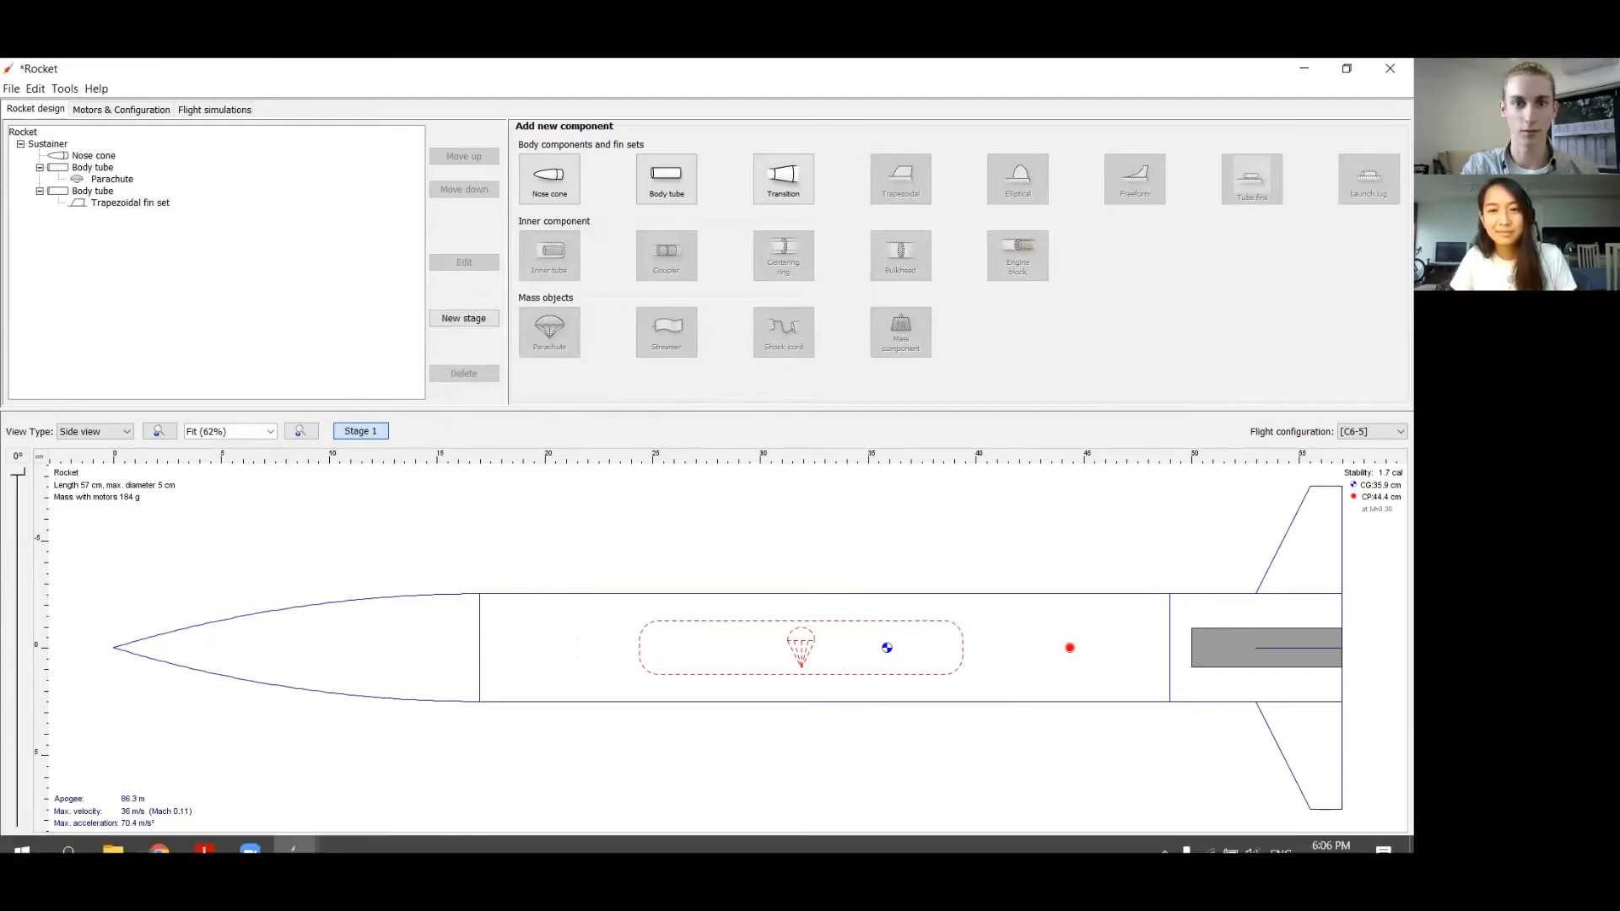
{"action": "left_click", "coordinate": [204, 835]}
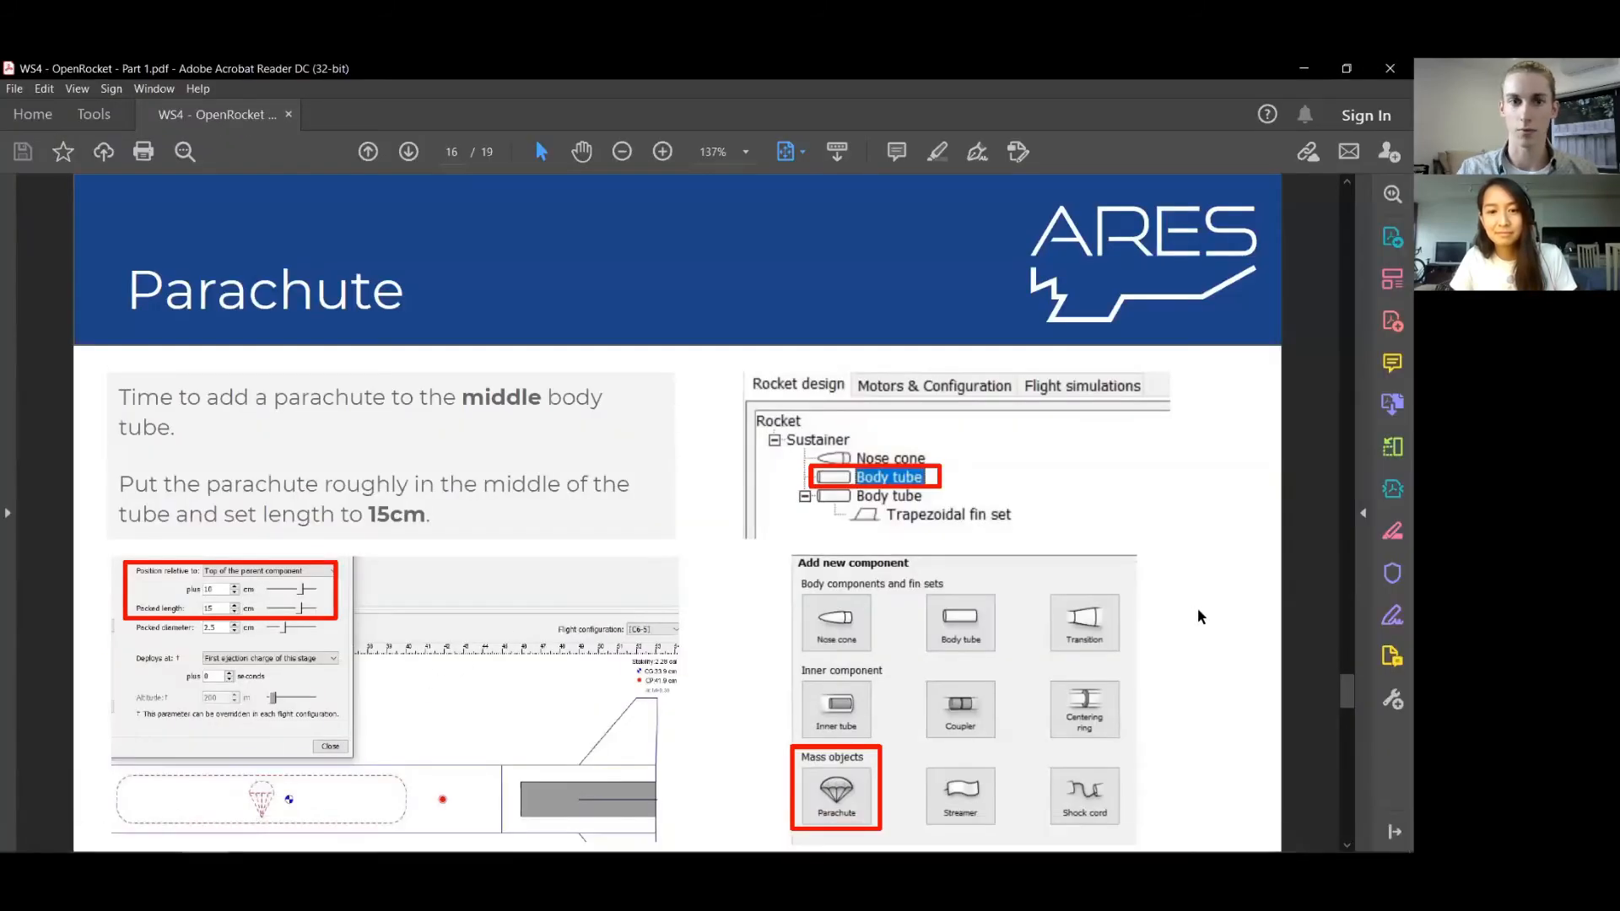
- Advance the workshop slides to the Flight Simulation page and switch back to the rocket design in OpenRocket
{"action": "key", "text": "Right"}
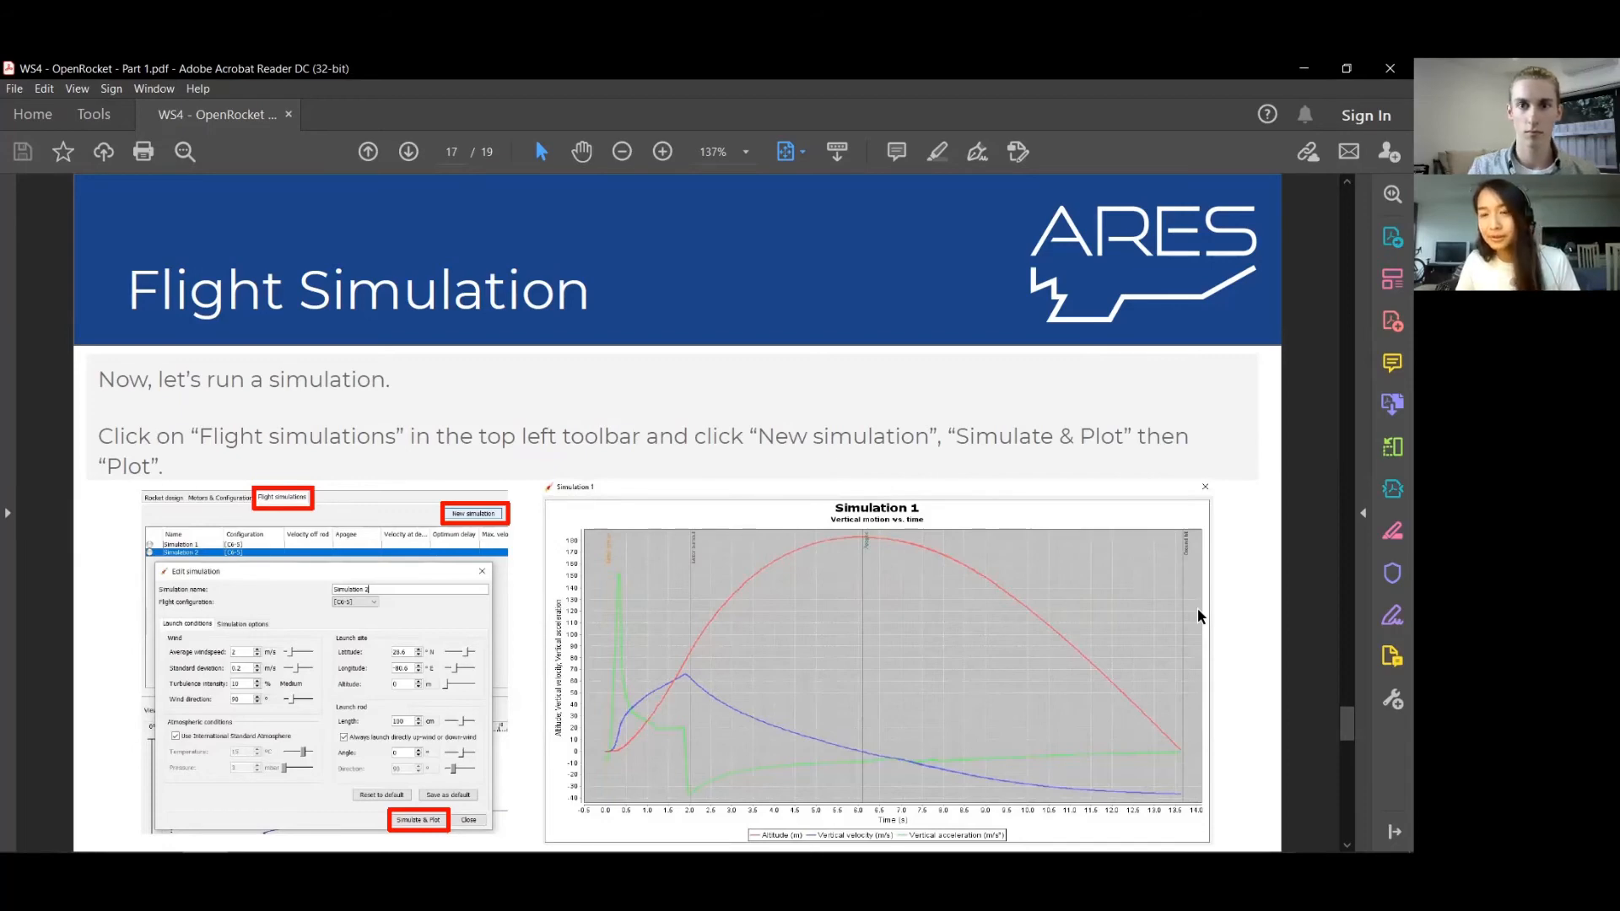
{"action": "mouse_move", "coordinate": [295, 835]}
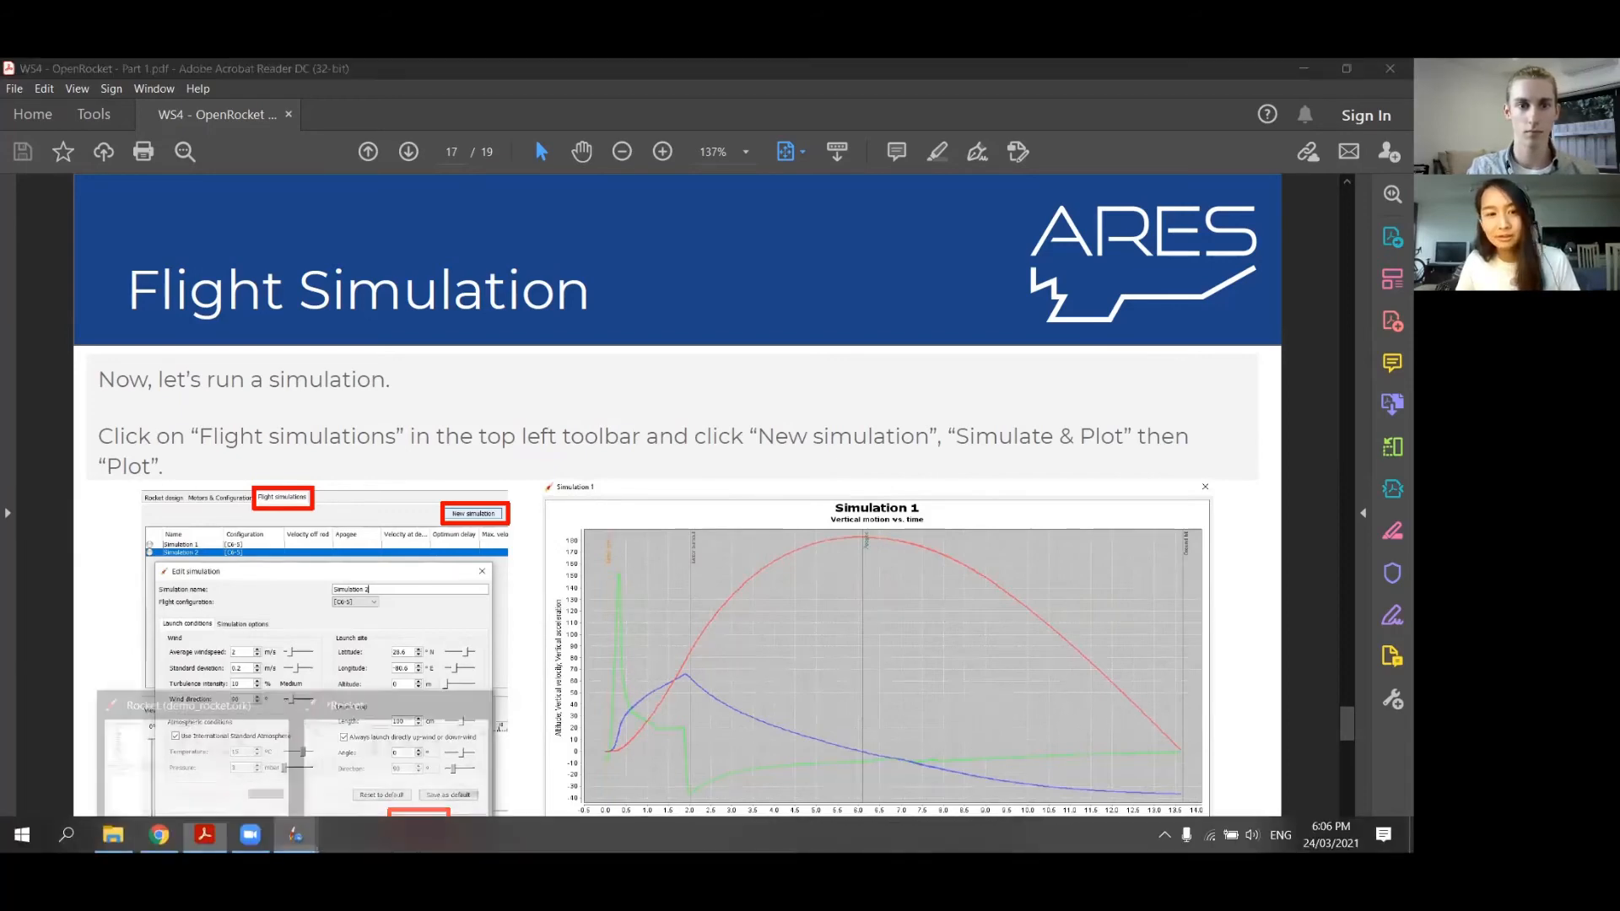
{"action": "left_click", "coordinate": [366, 771]}
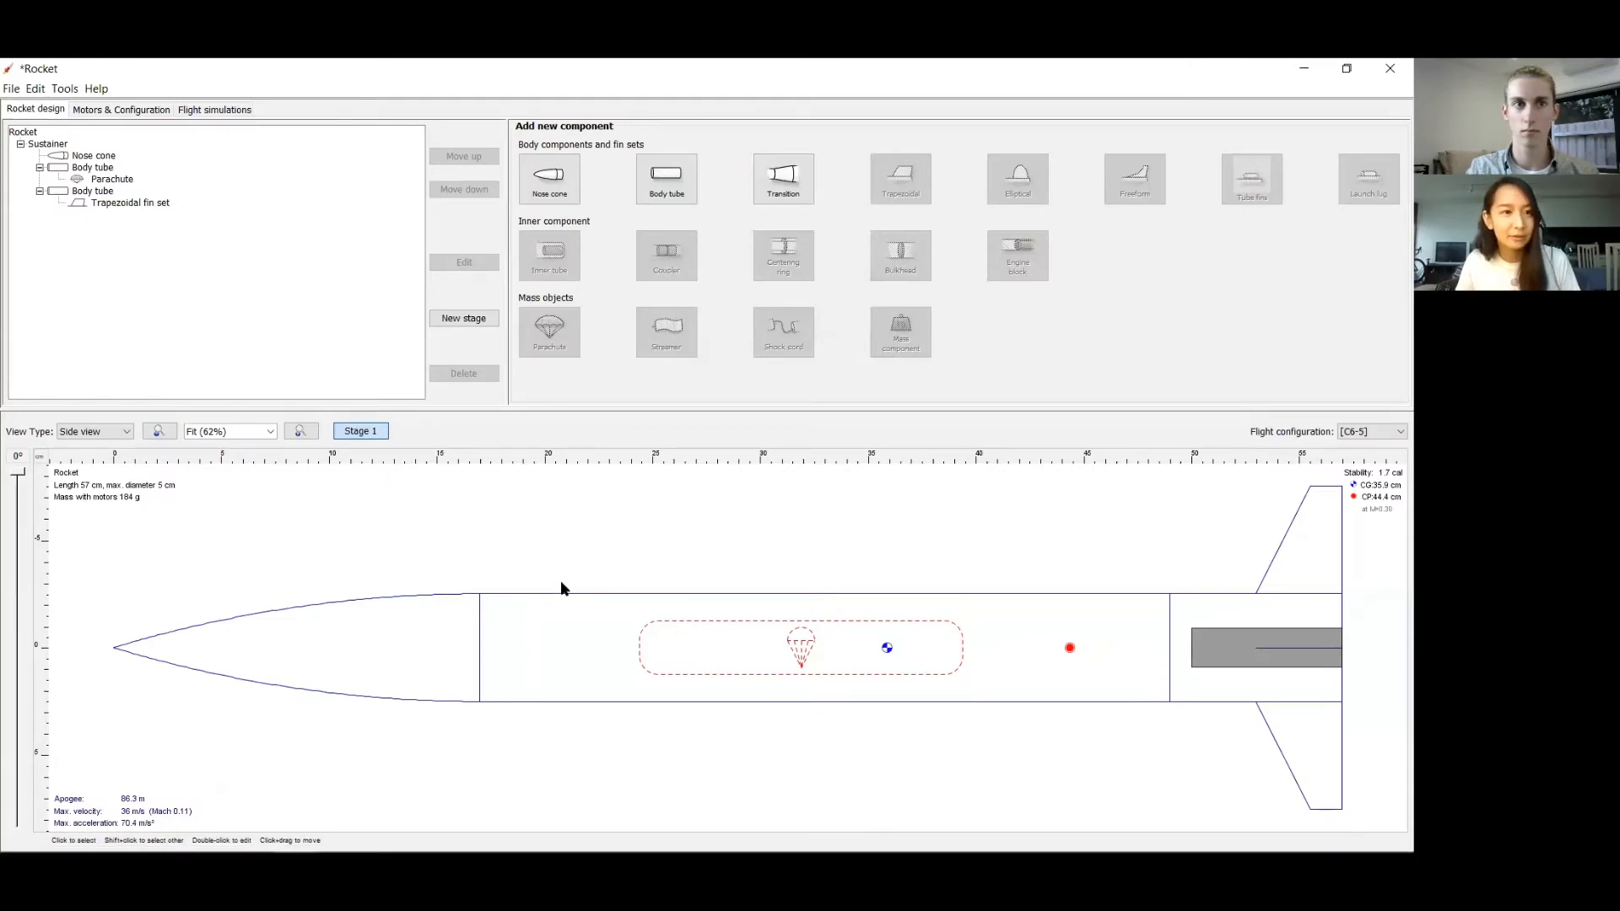
- Create a new flight simulation for the C6-5 configuration and set the launch site altitude to 120 m
{"action": "left_click", "coordinate": [217, 110]}
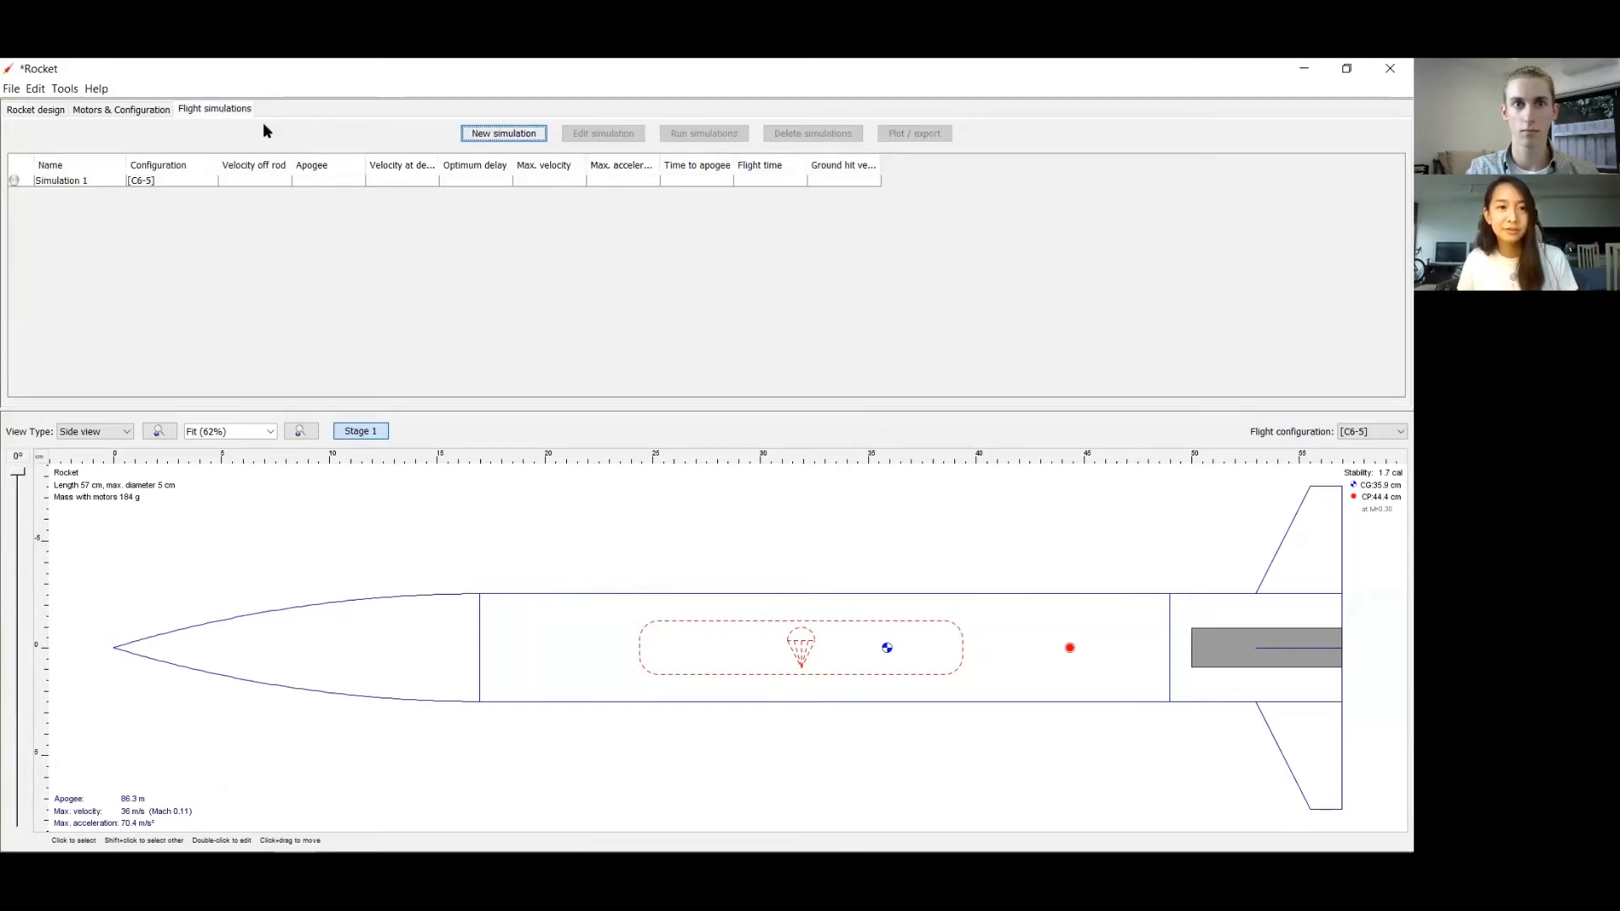
{"action": "key", "text": "space"}
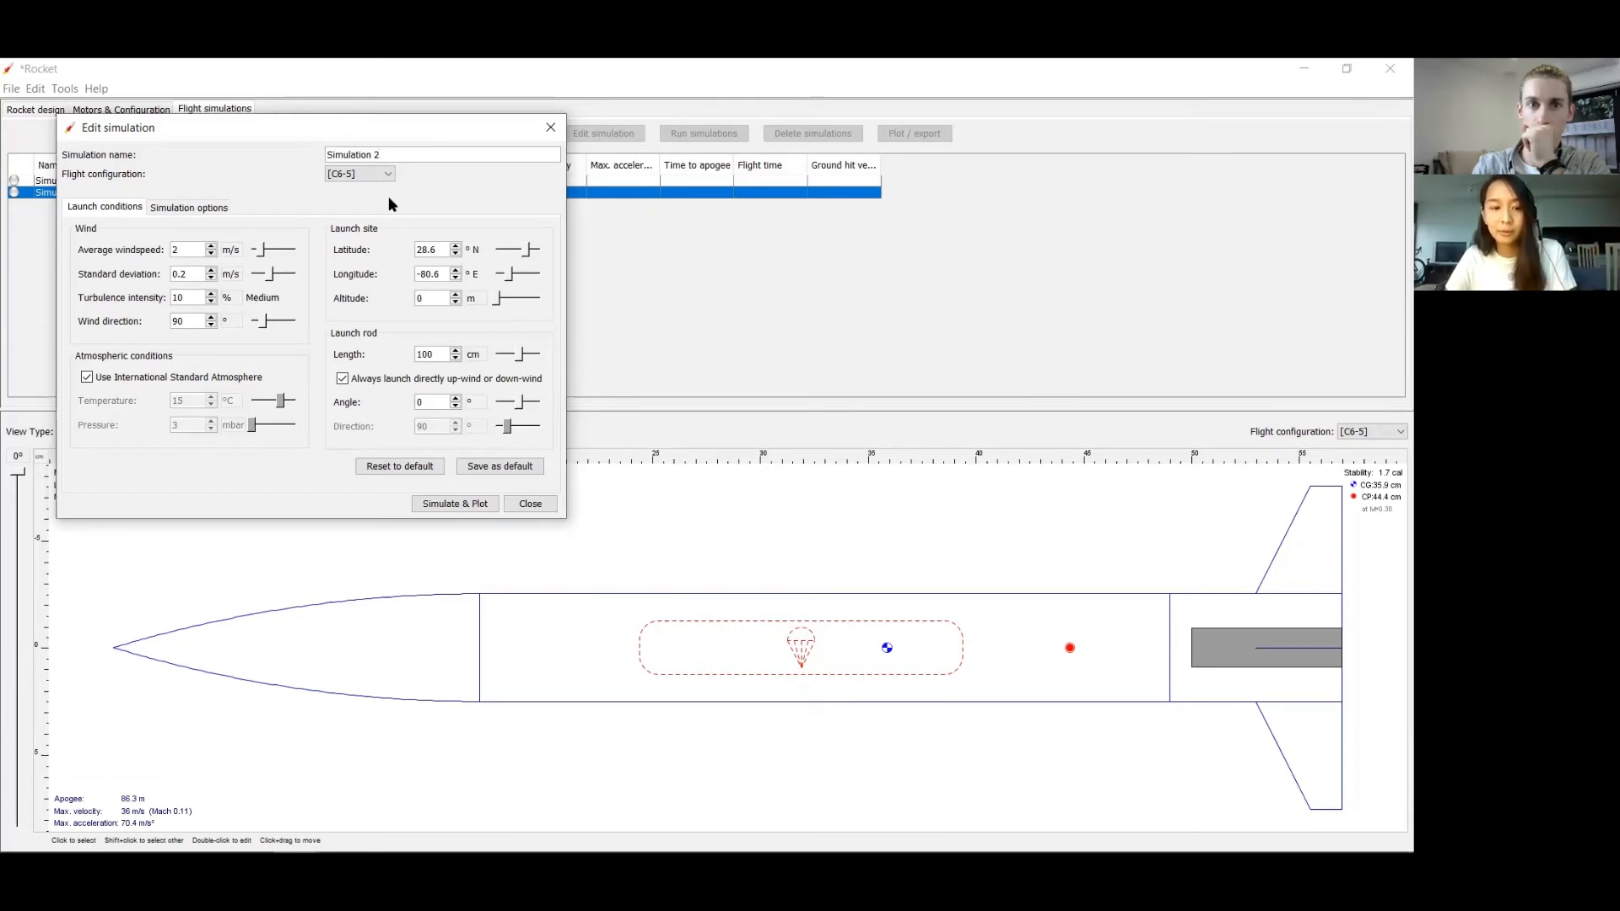
{"action": "left_click_drag", "start_coordinate": [496, 298], "coordinate": [501, 299]}
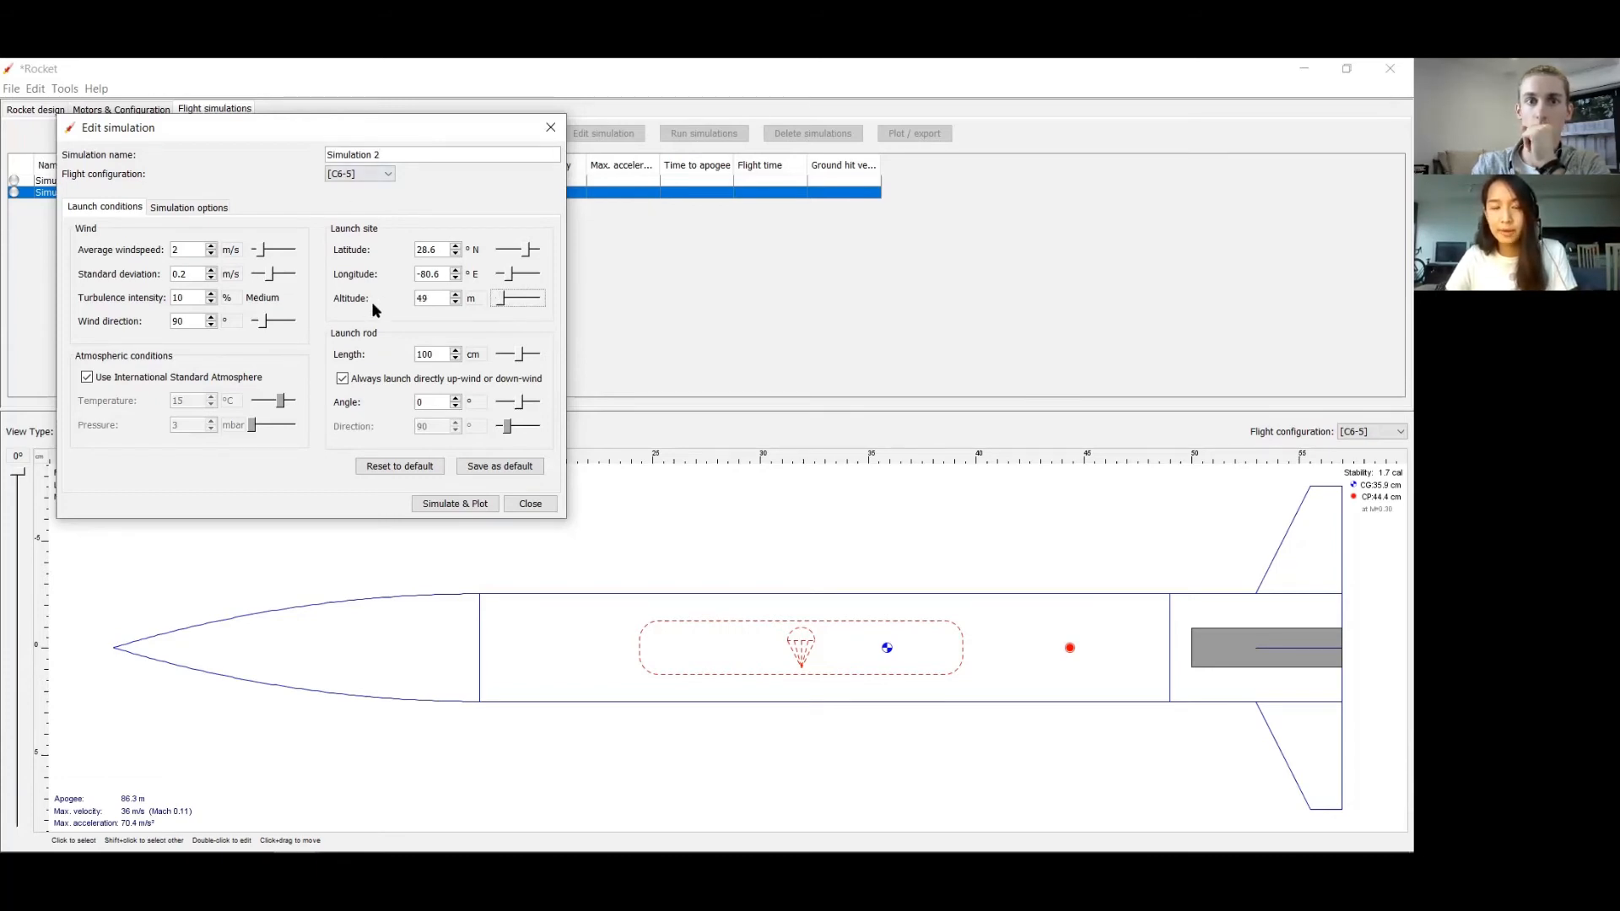
{"action": "left_click_drag", "start_coordinate": [502, 302], "coordinate": [506, 300]}
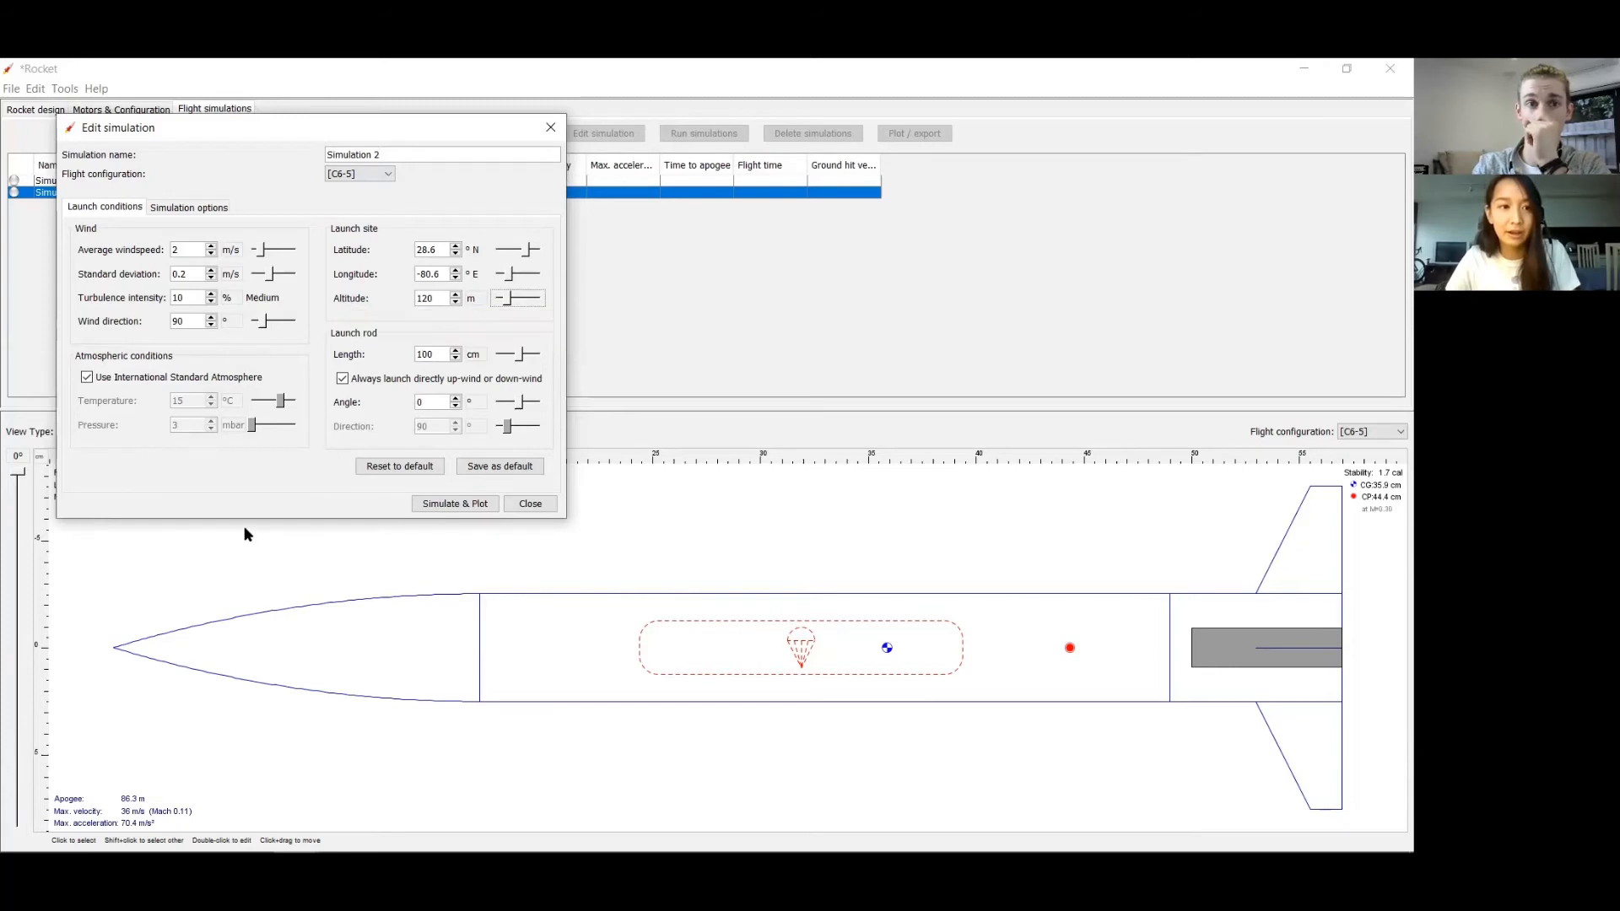
- Try an average windspeed of 5 m/s with a standard deviation of 3.5 m/s, and return the deviation to 0.5 m/s
{"action": "left_click", "coordinate": [212, 247]}
{"action": "left_click", "coordinate": [212, 246]}
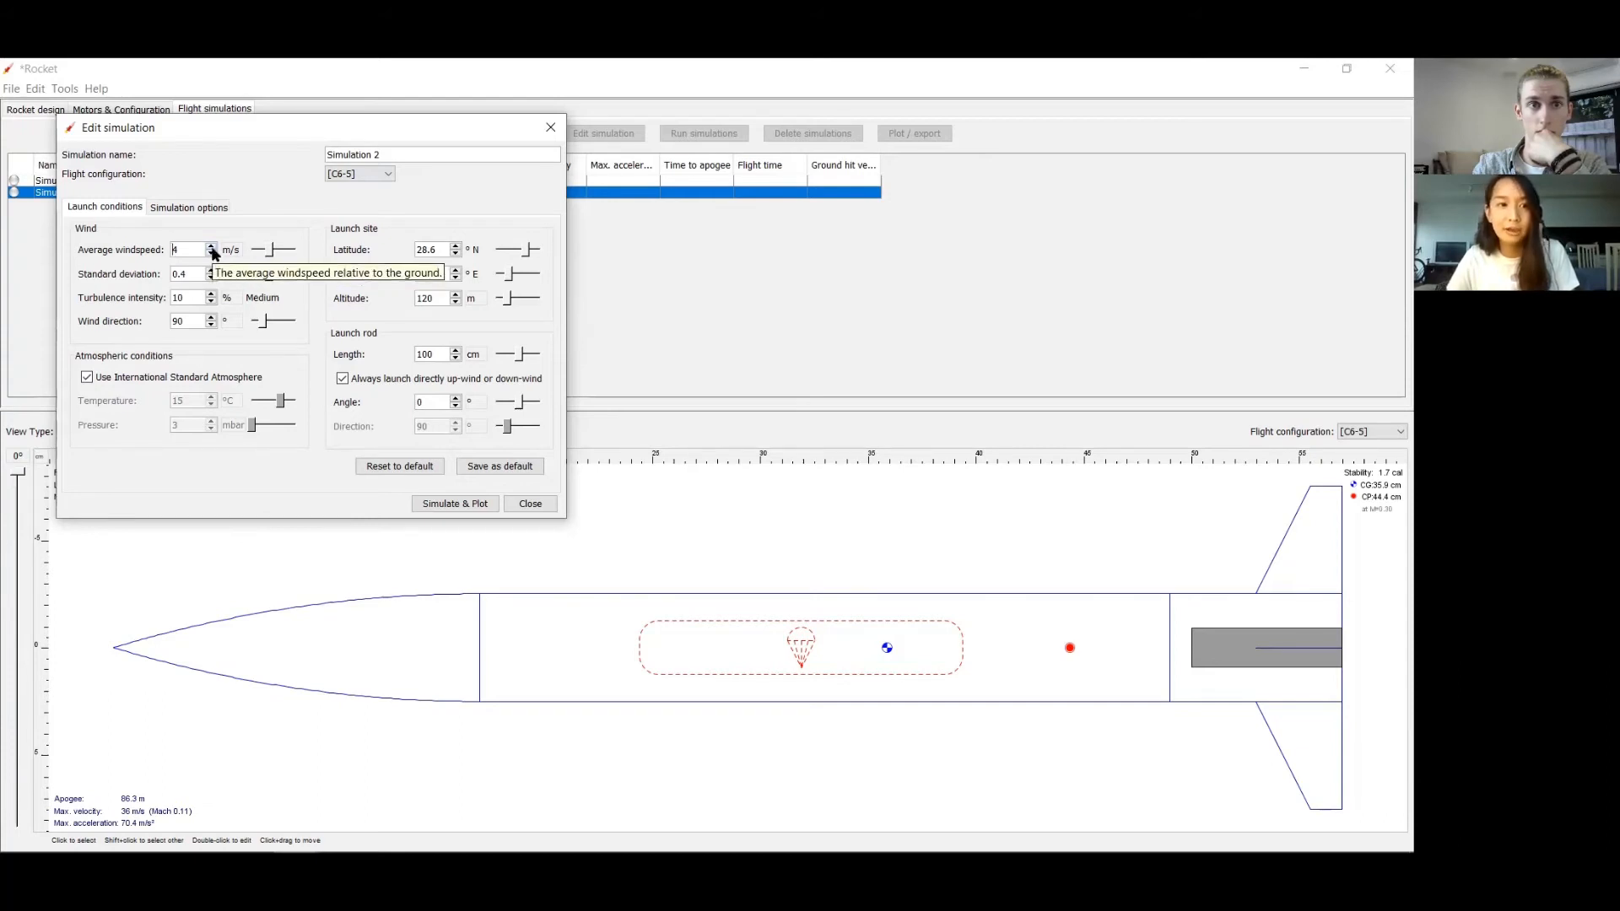
{"action": "left_click", "coordinate": [212, 248]}
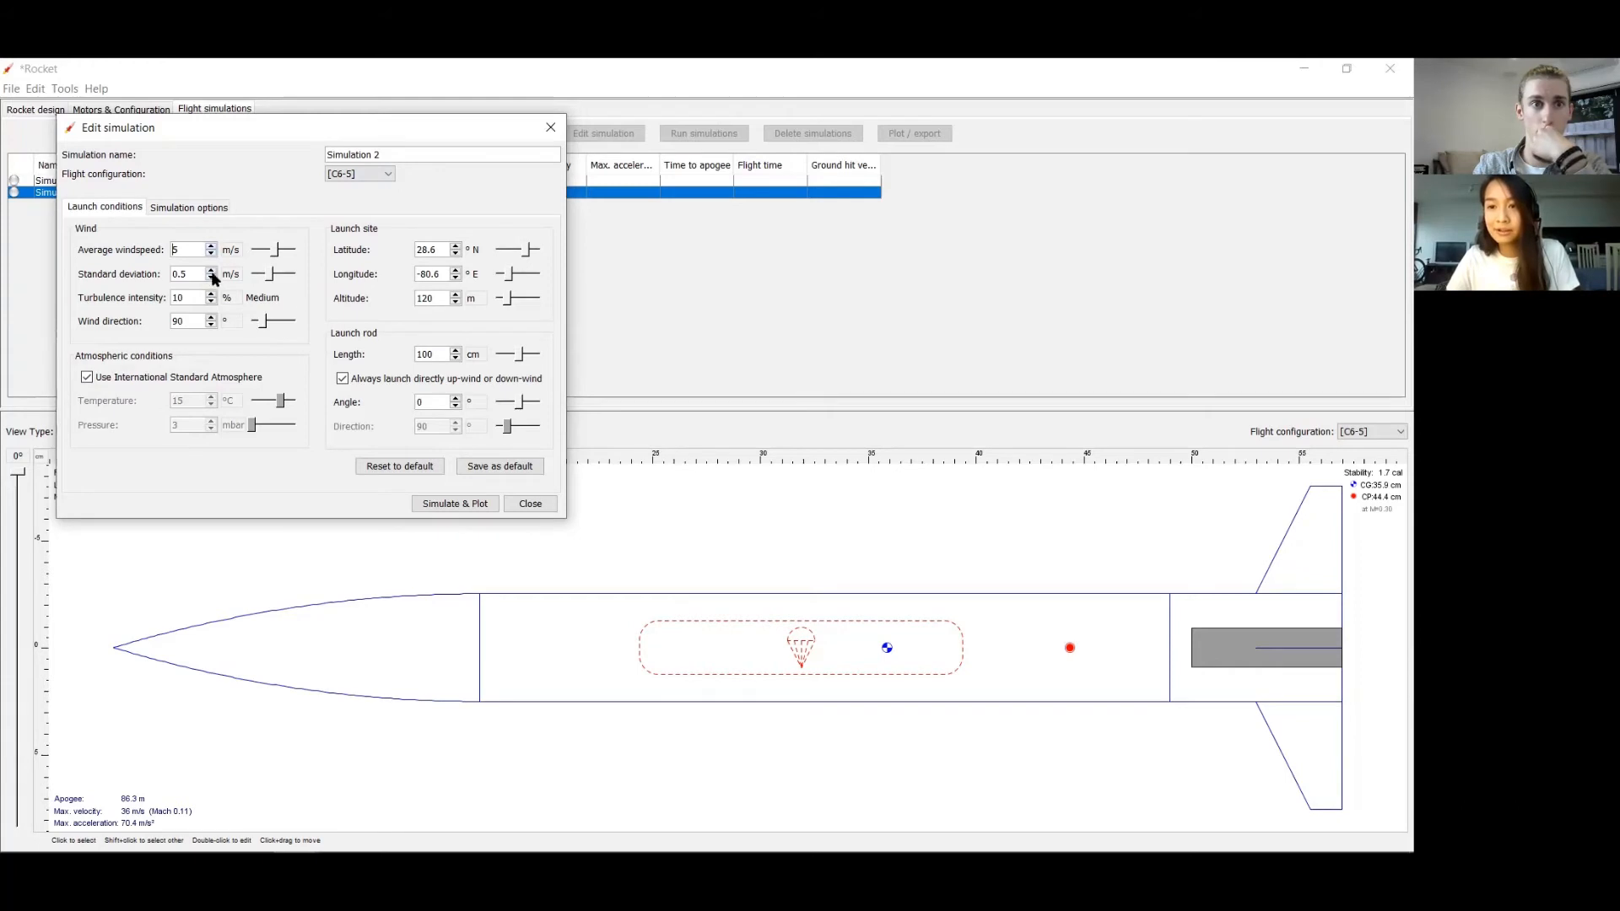
{"action": "left_click", "coordinate": [213, 270]}
{"action": "left_click", "coordinate": [212, 270]}
{"action": "left_click", "coordinate": [213, 270]}
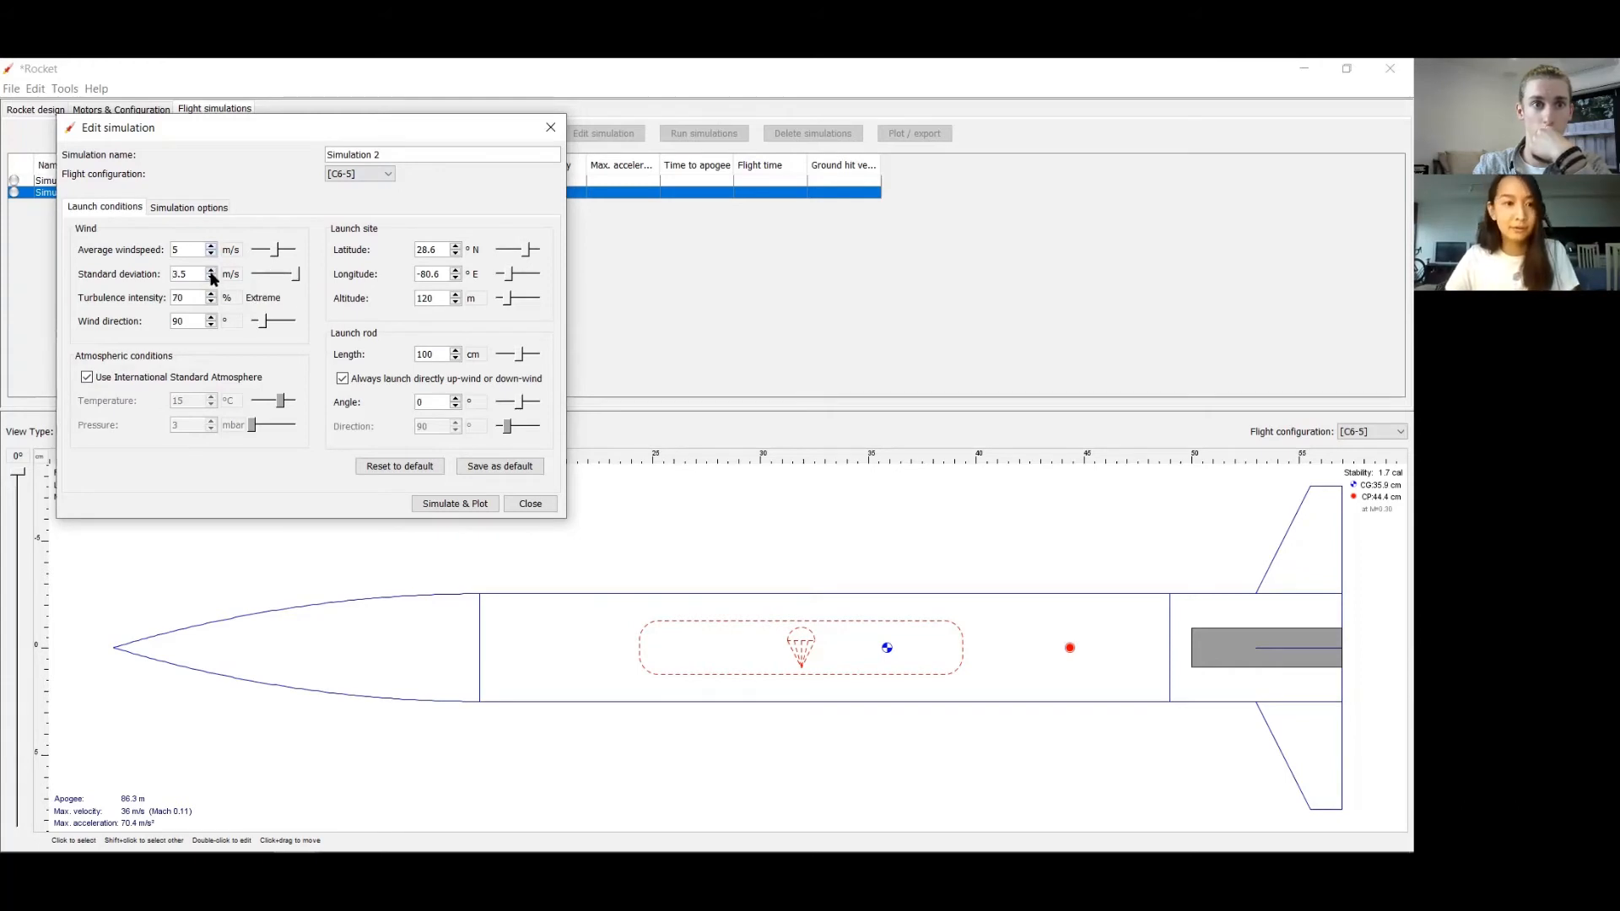
{"action": "left_click", "coordinate": [213, 279]}
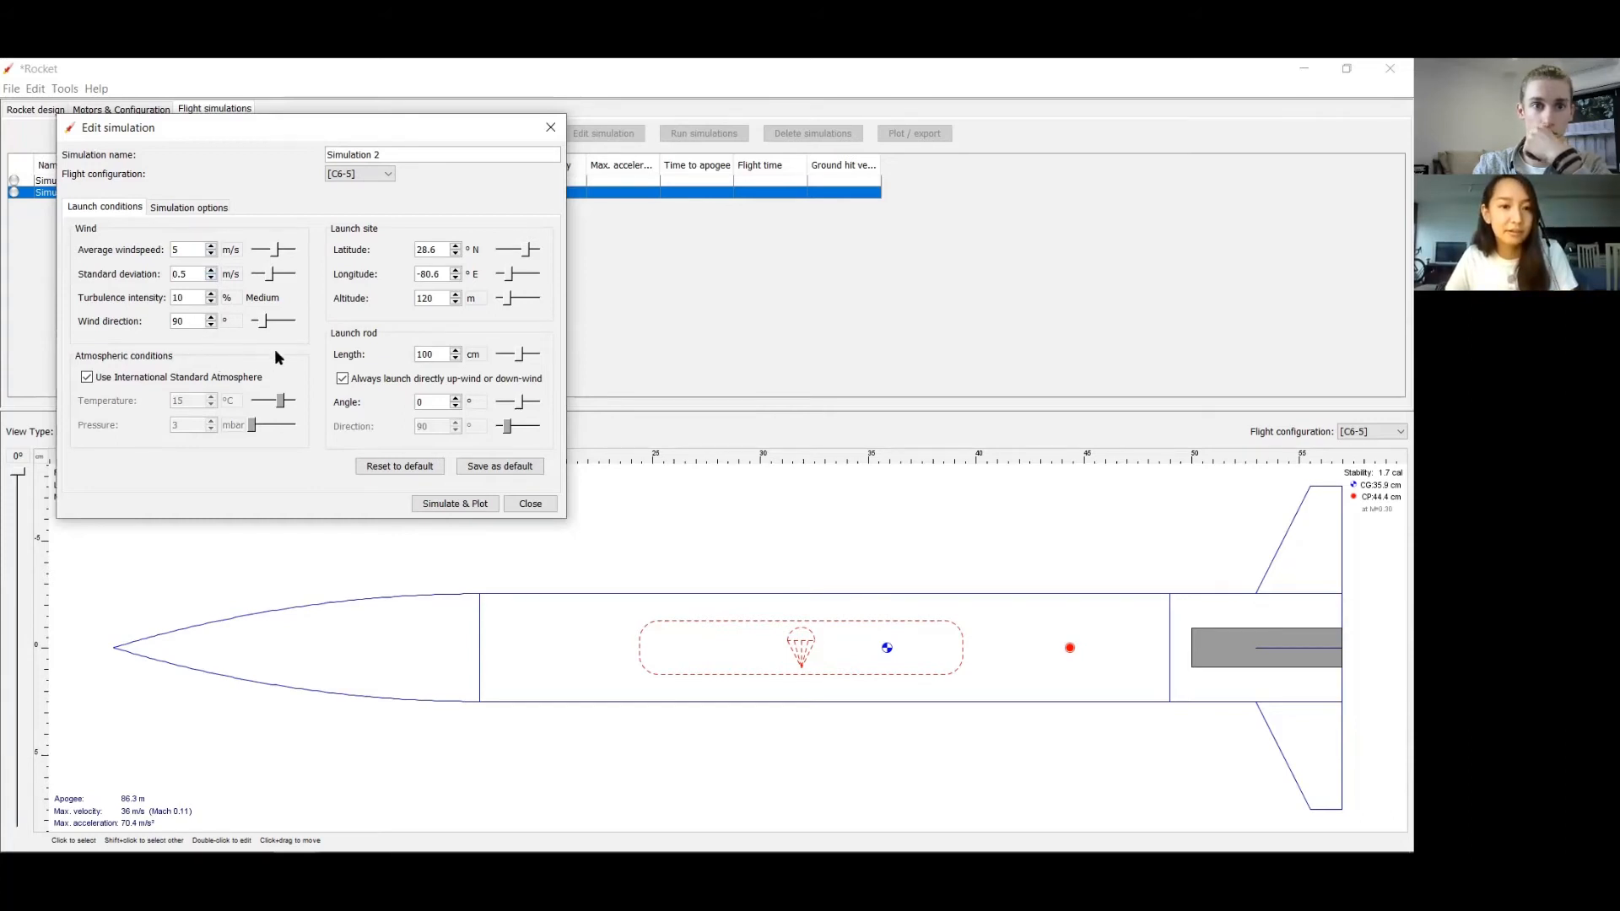
- Set the average windspeed to 3 m/s, and run and plot the simulation as vertical motion vs. time
{"action": "left_click", "coordinate": [212, 252]}
{"action": "left_click", "coordinate": [212, 251]}
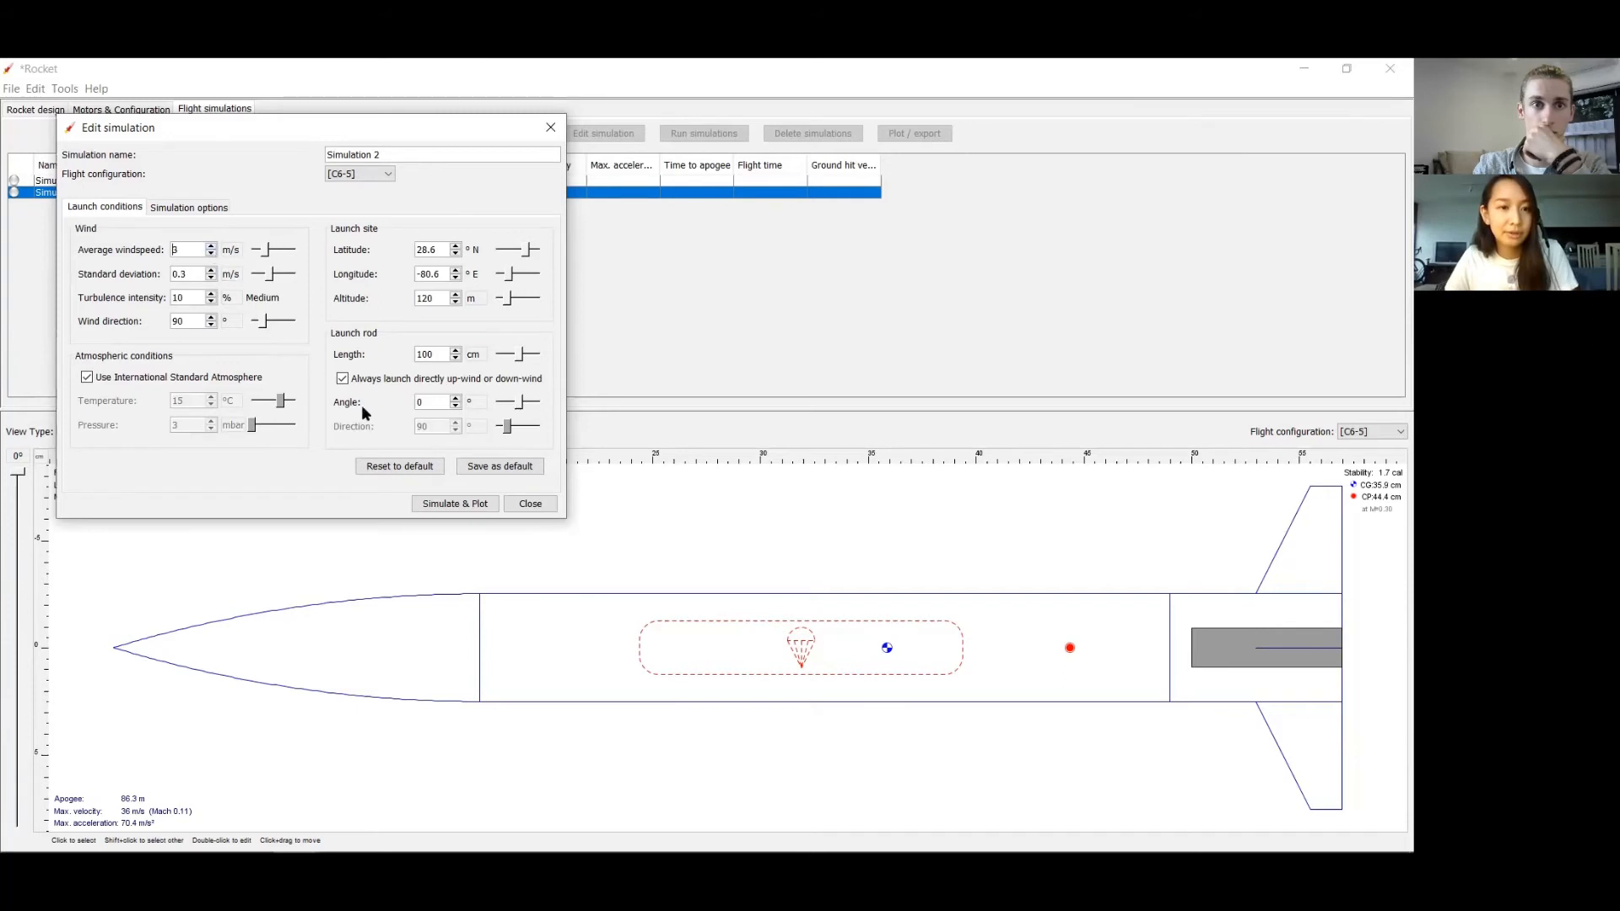
{"action": "left_click", "coordinate": [450, 504]}
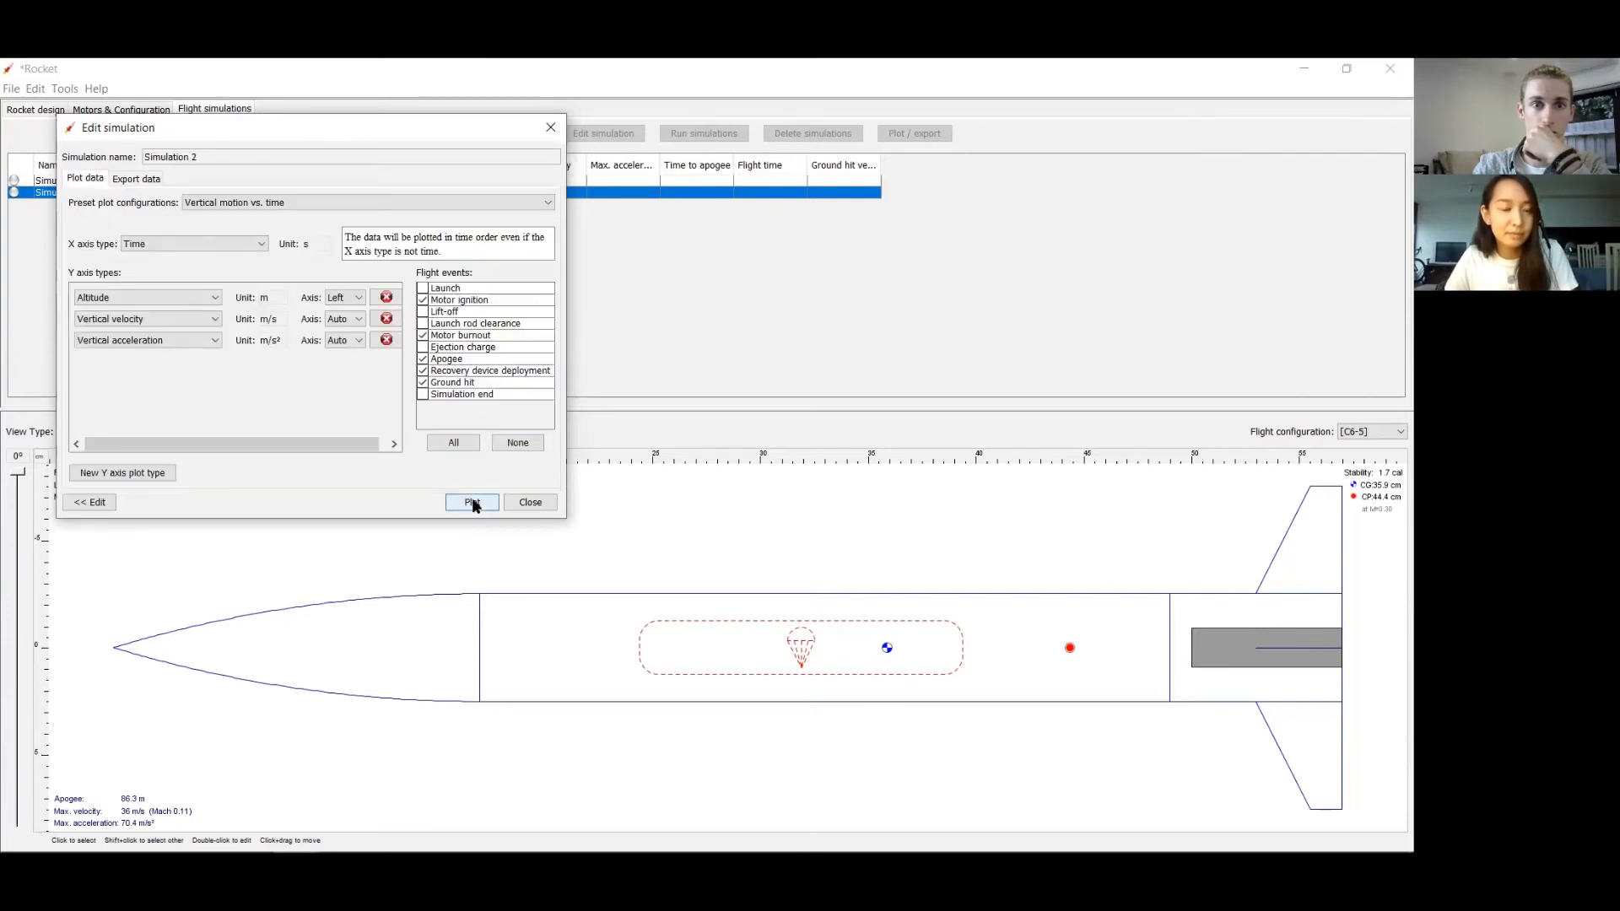
{"action": "left_click", "coordinate": [473, 503]}
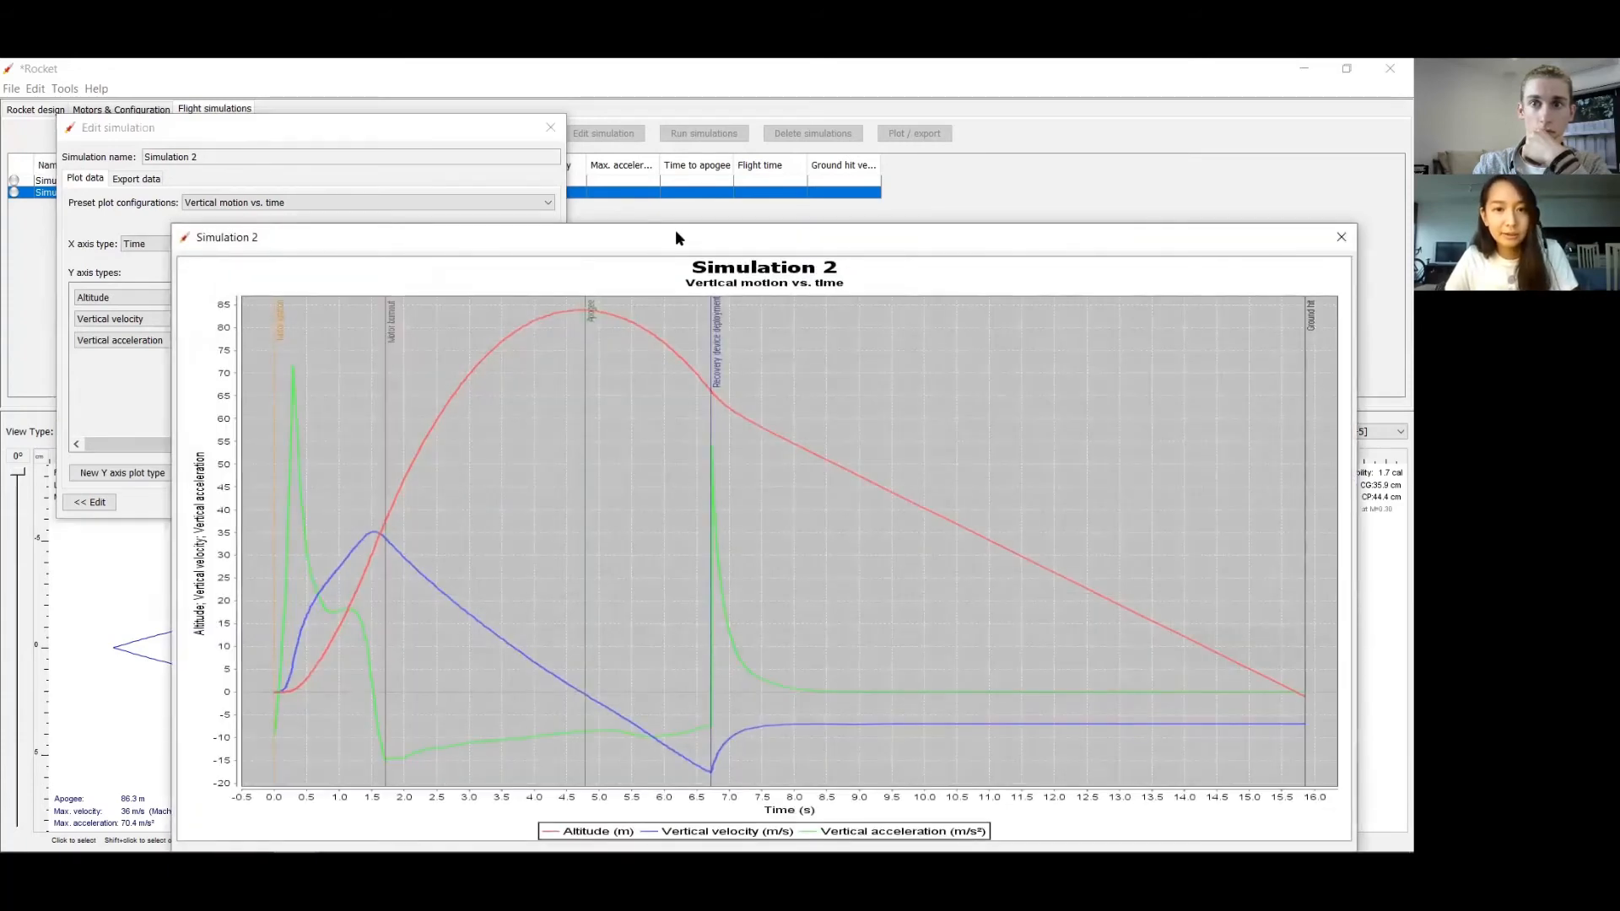
- Examine the altitude, velocity and acceleration curves in the simulation plot, and close the plot and the simulation dialog
{"action": "left_click_drag", "start_coordinate": [1088, 237], "coordinate": [945, 194]}
{"action": "left_click_drag", "start_coordinate": [1055, 195], "coordinate": [1085, 154]}
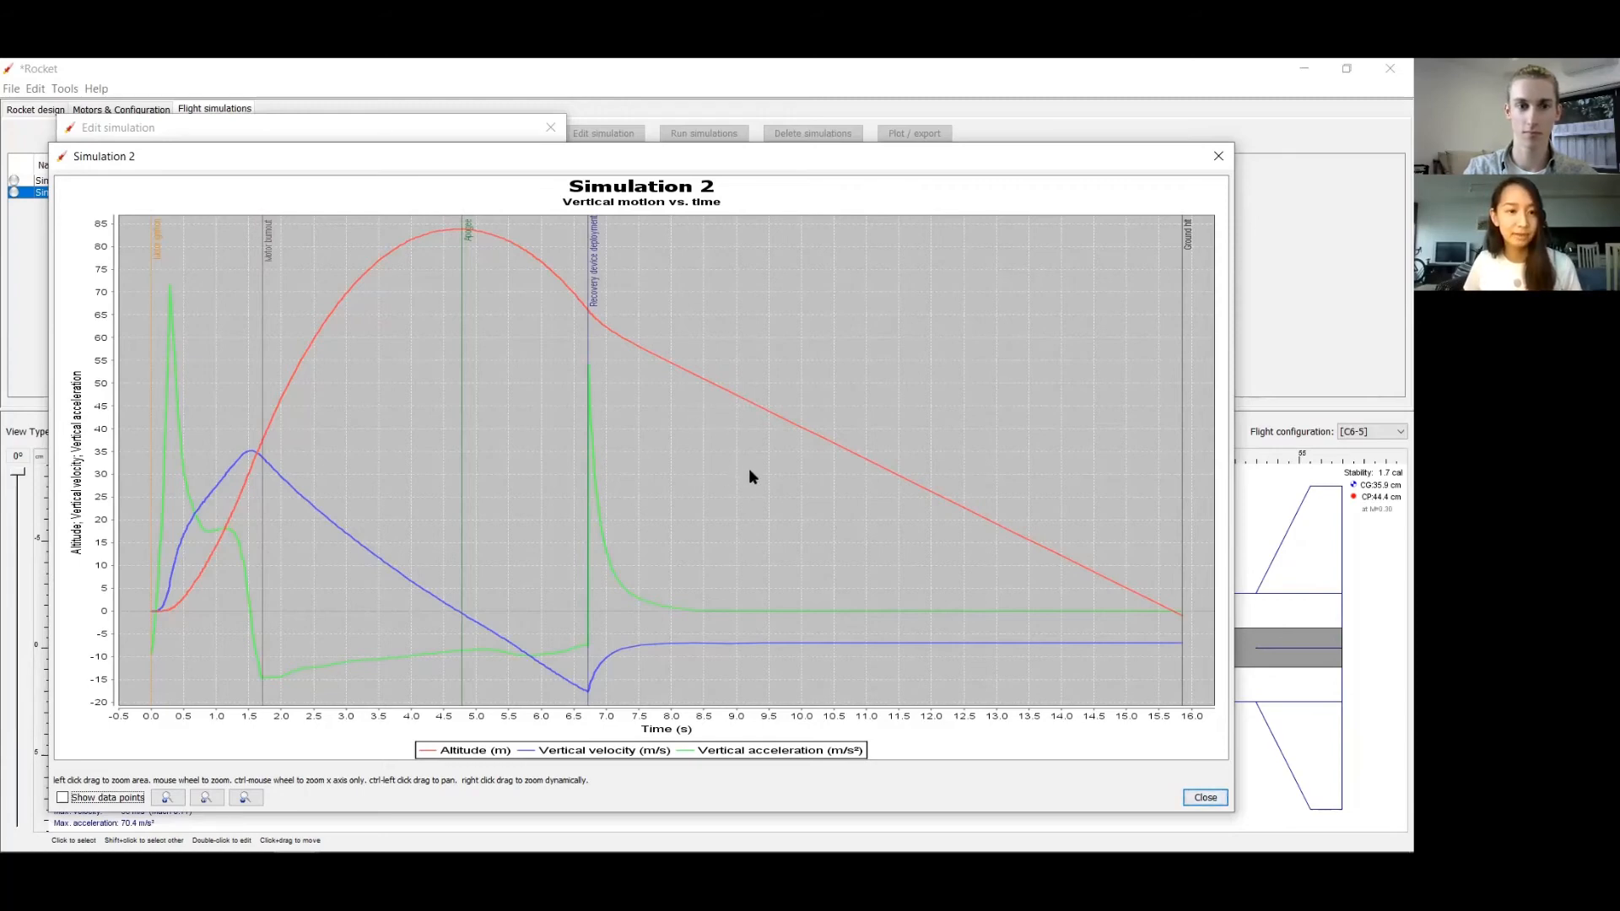
{"action": "left_click_drag", "start_coordinate": [454, 156], "coordinate": [463, 152]}
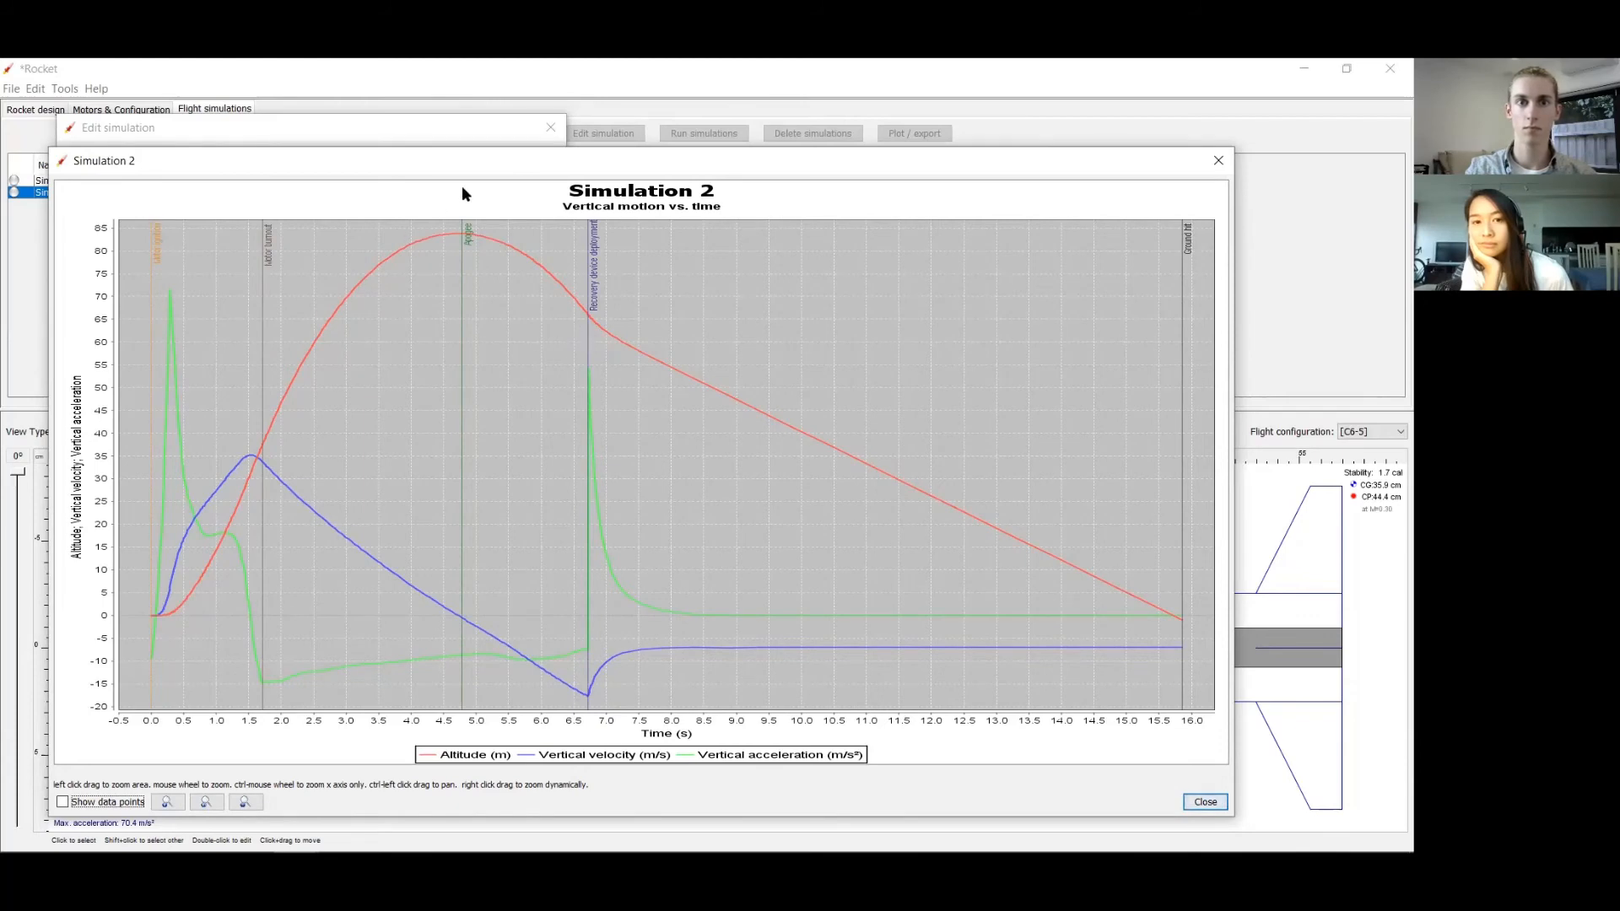
{"action": "left_click_drag", "start_coordinate": [462, 165], "coordinate": [464, 162]}
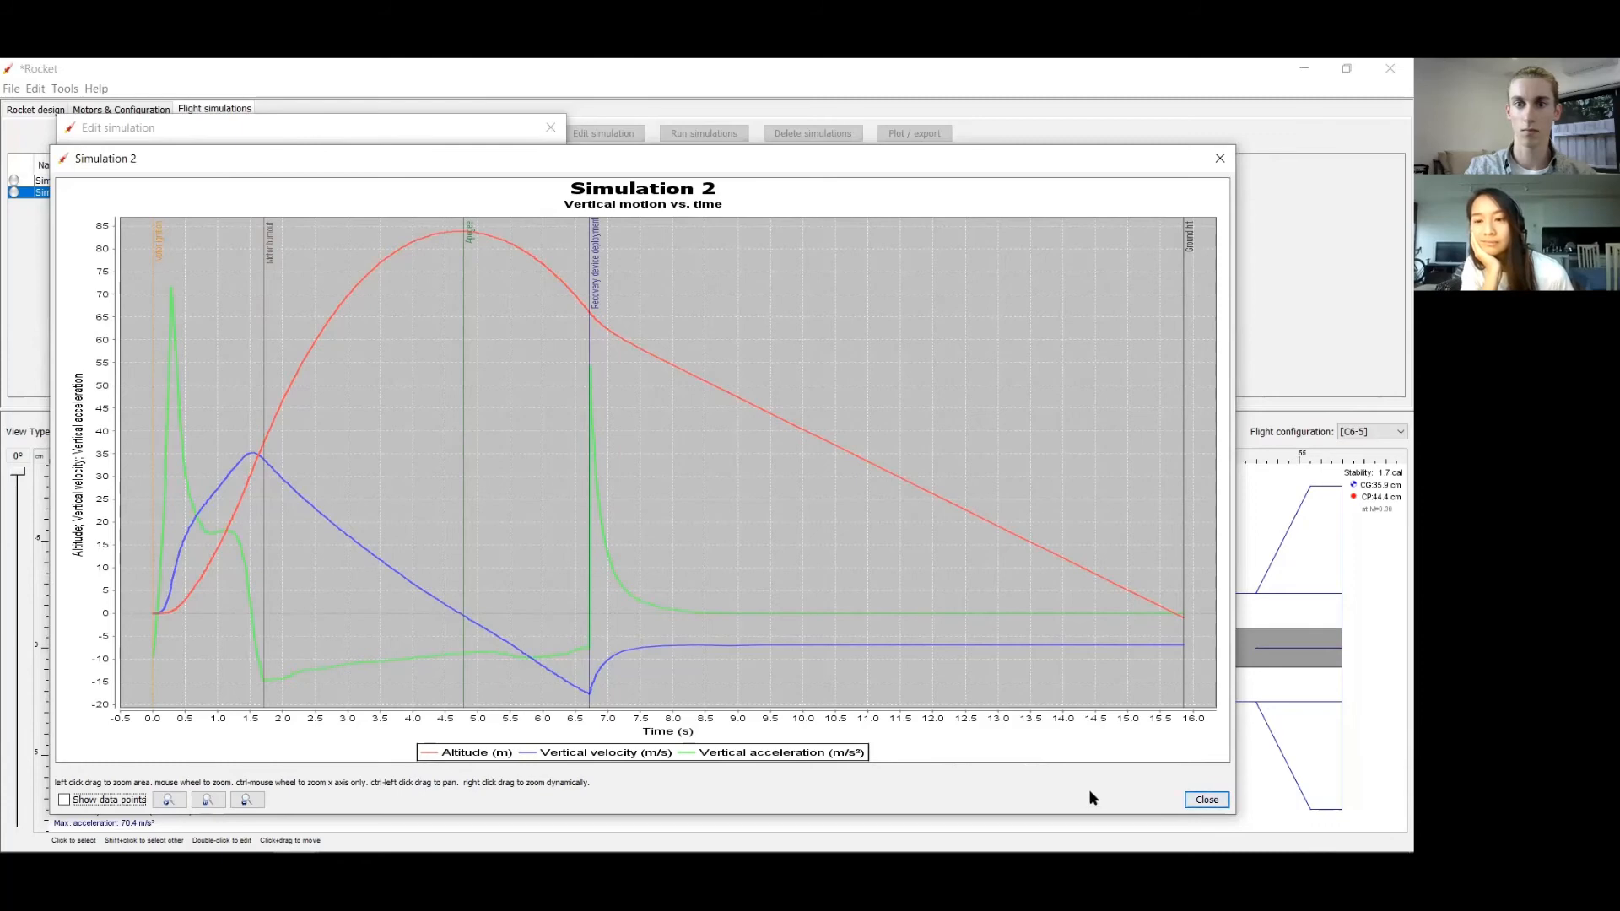
{"action": "left_click", "coordinate": [1207, 800]}
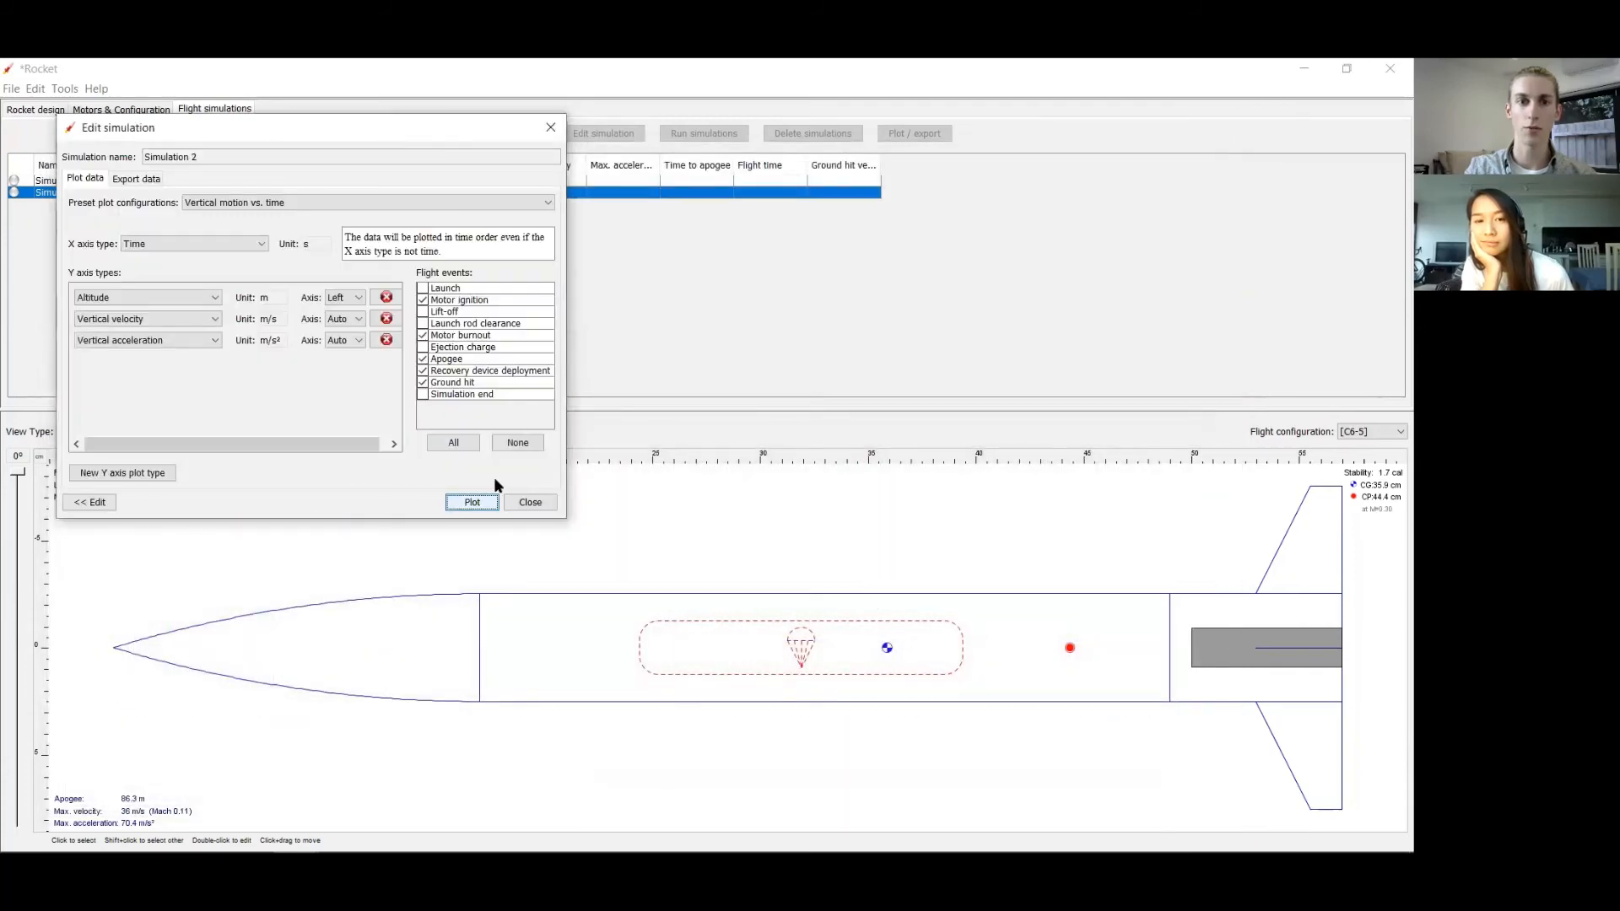
{"action": "left_click", "coordinate": [530, 503]}
- Open the trapezoidal fin set's configuration in the rocket design and set sweep length to 3.5 cm and height to 4 cm
{"action": "left_click", "coordinate": [56, 110]}
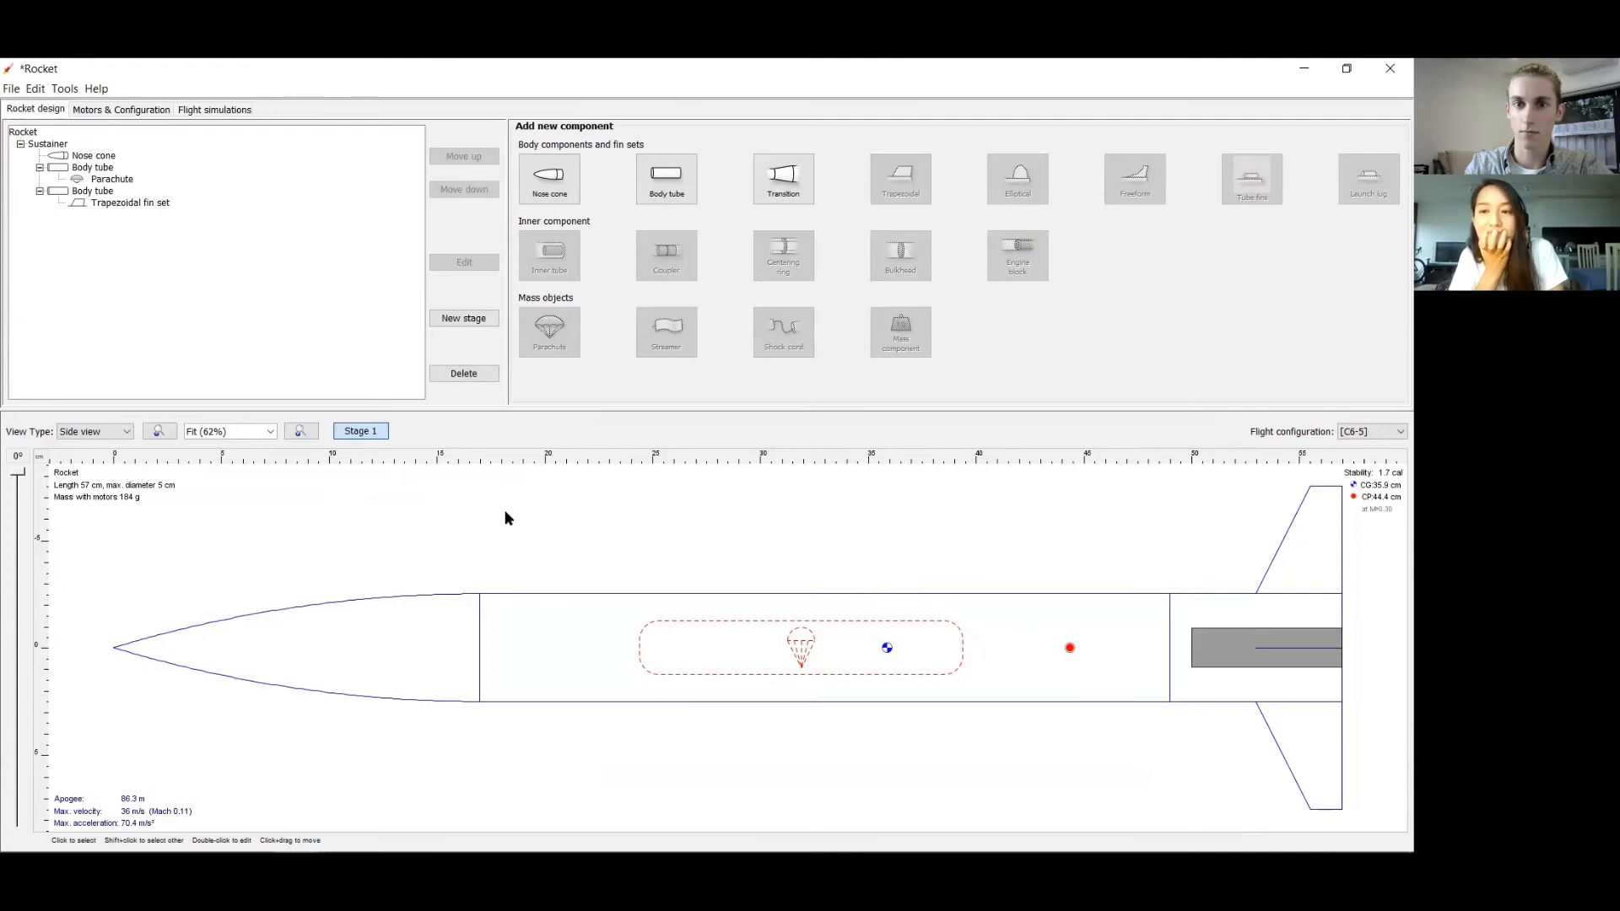
{"action": "left_click", "coordinate": [123, 204]}
{"action": "double_click", "coordinate": [123, 205]}
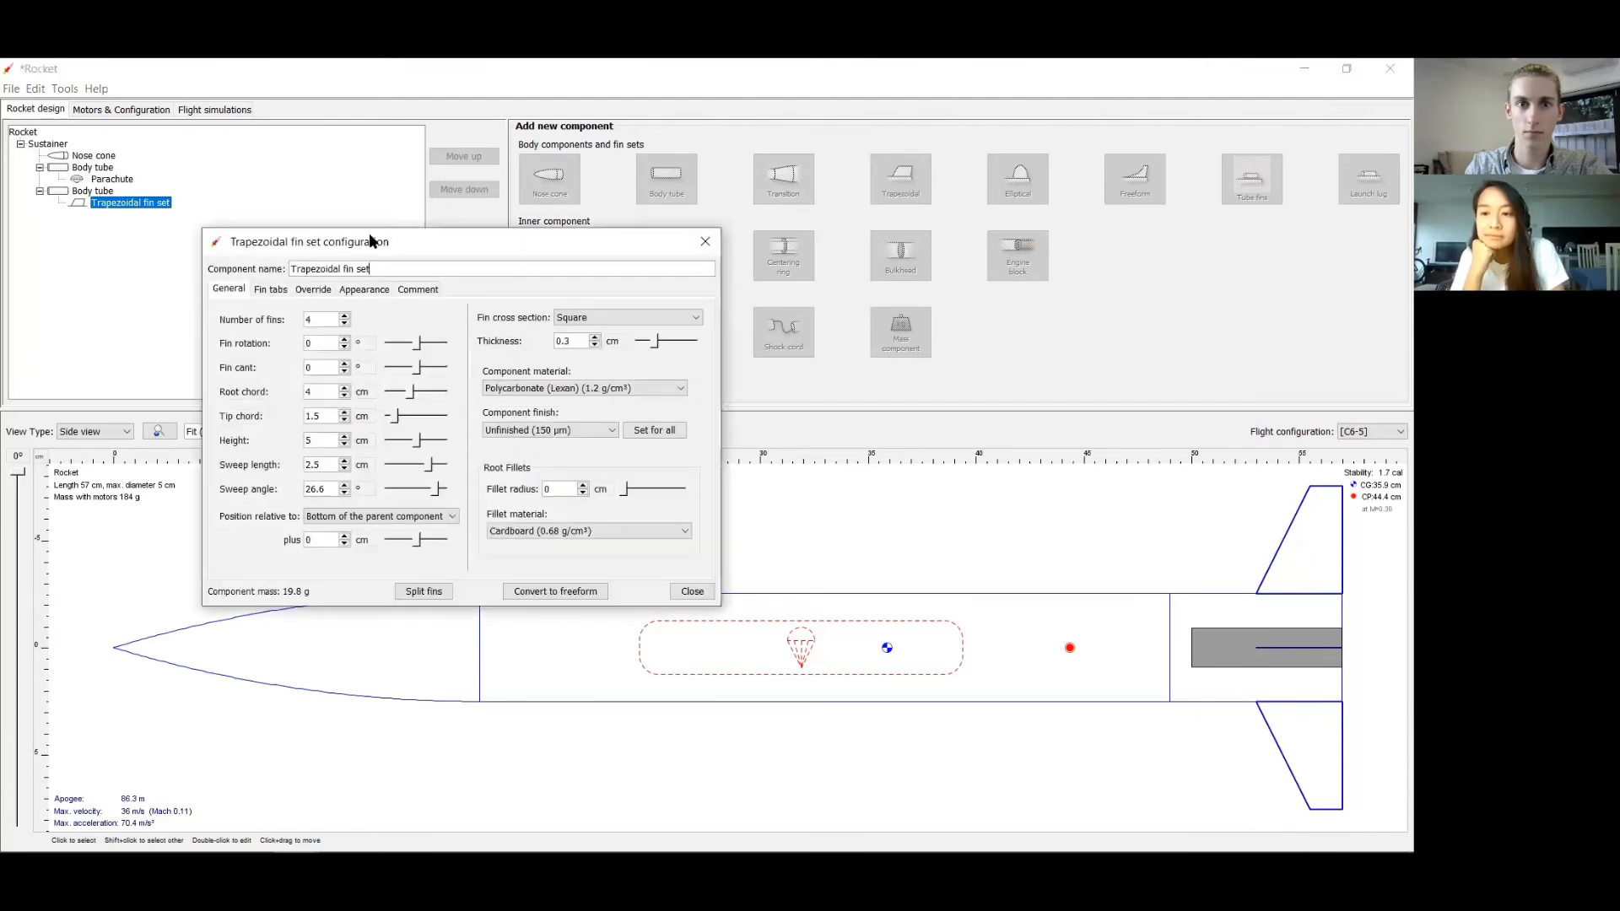
{"action": "left_click_drag", "start_coordinate": [445, 234], "coordinate": [512, 196]}
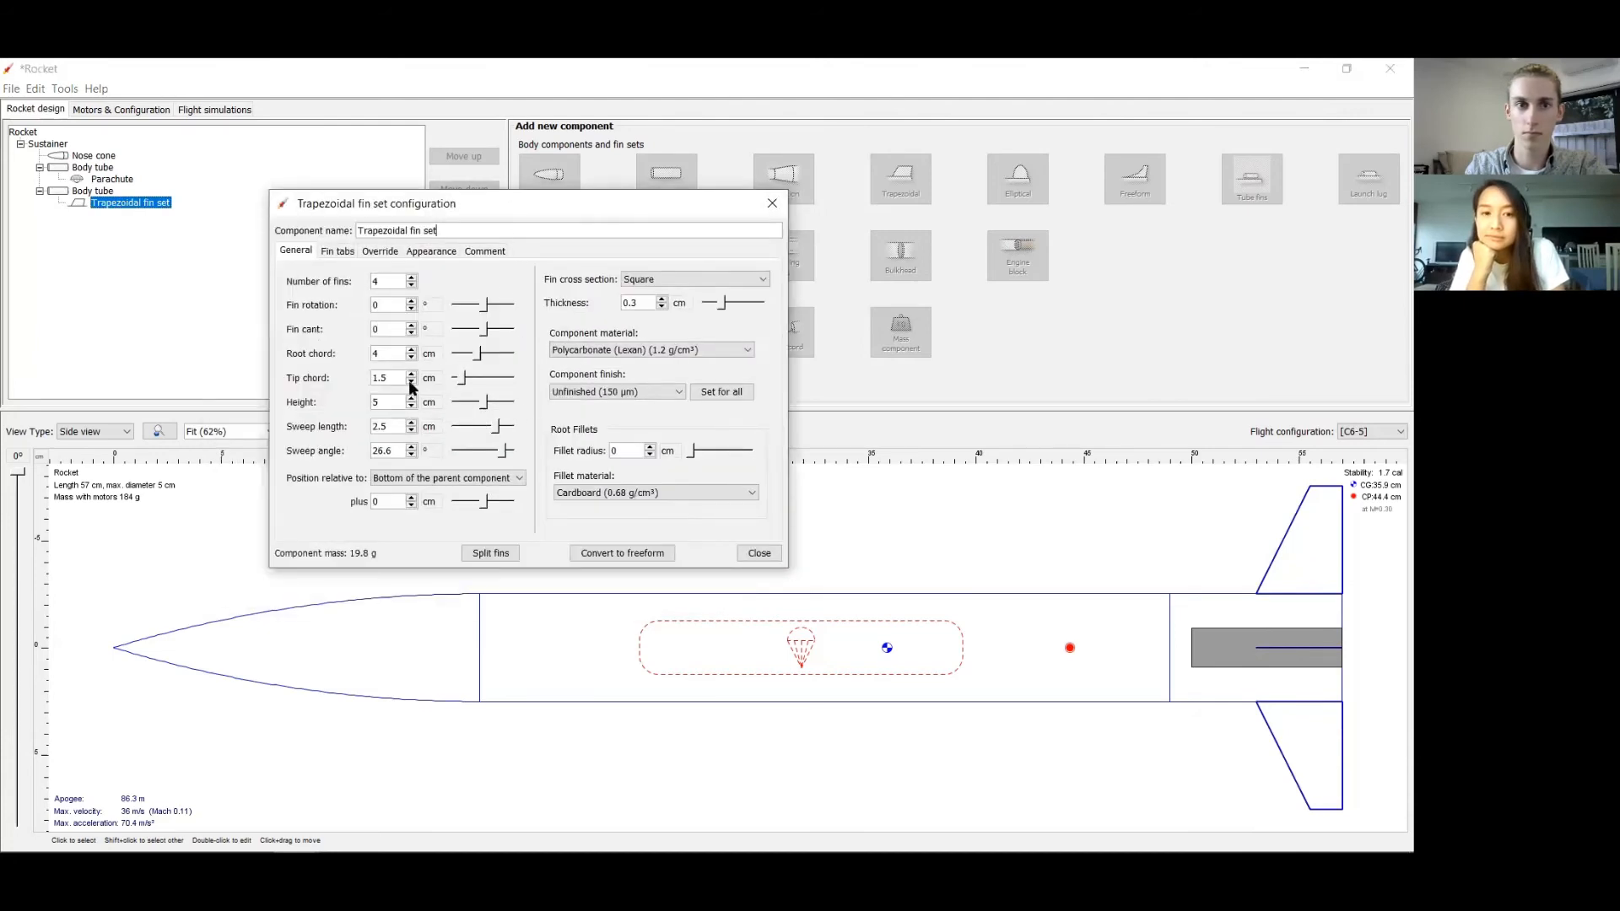
{"action": "left_click", "coordinate": [413, 423]}
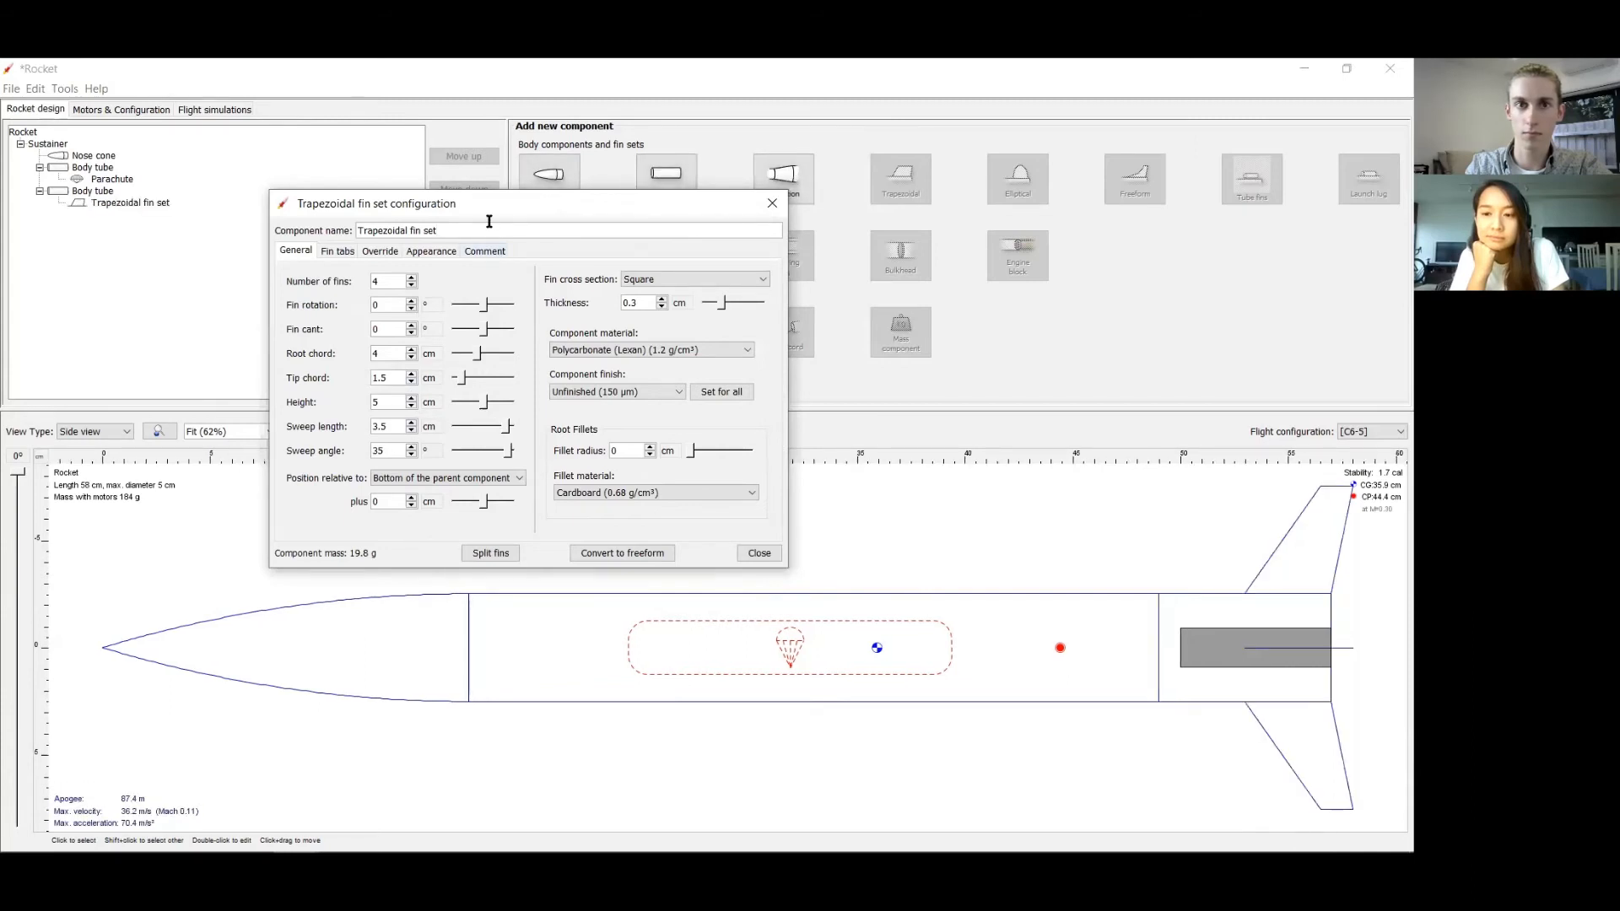
{"action": "left_click_drag", "start_coordinate": [498, 204], "coordinate": [587, 203]}
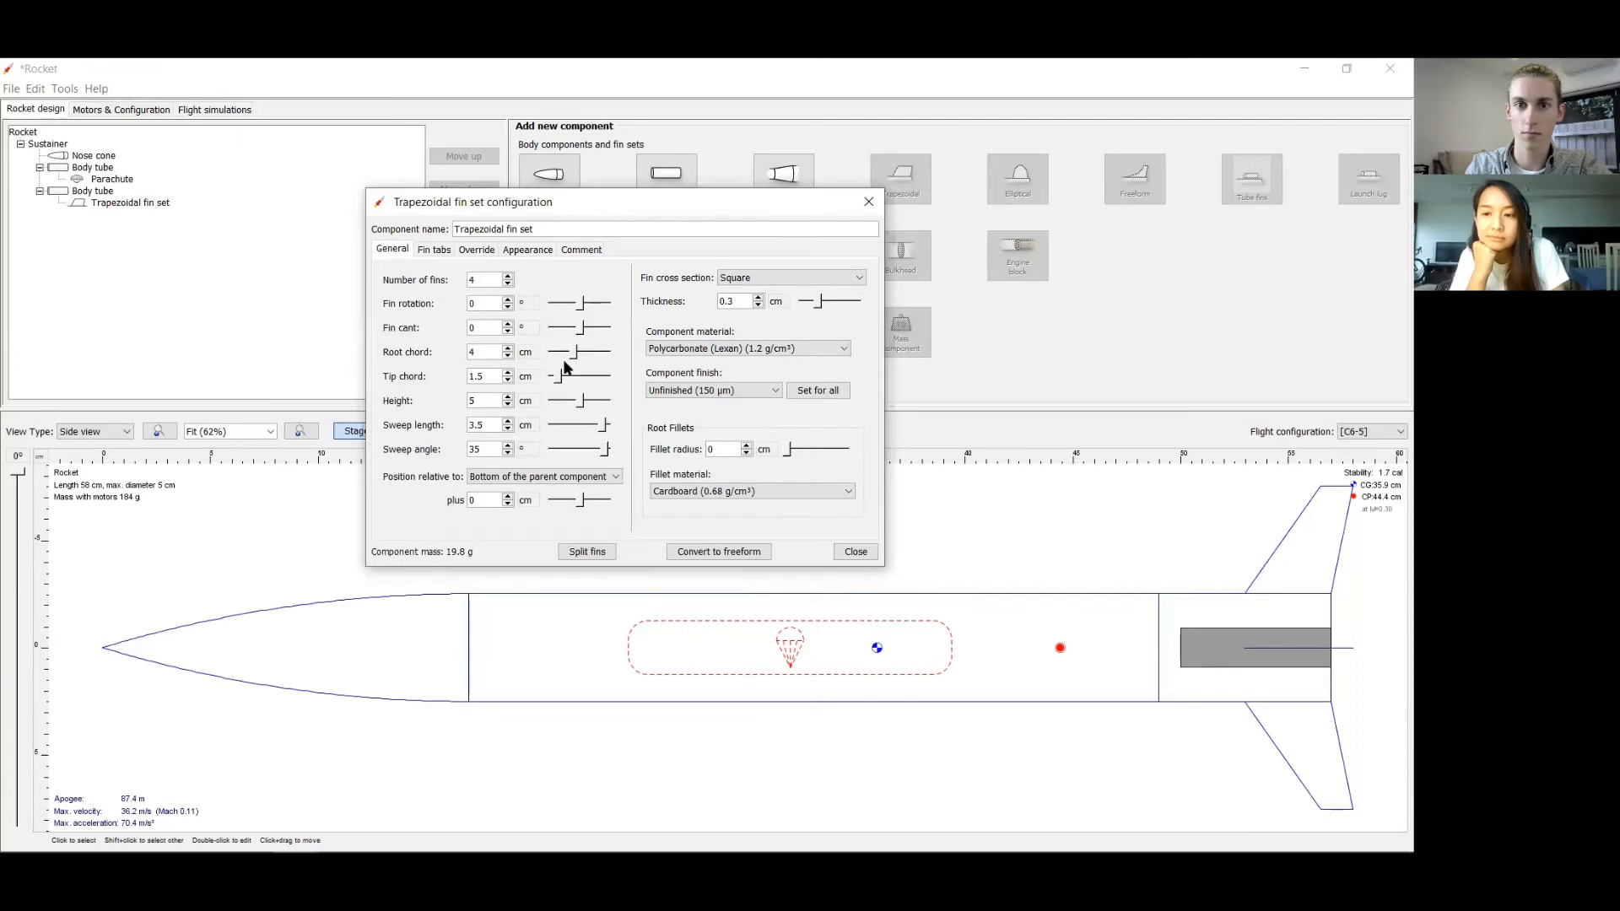
{"action": "left_click", "coordinate": [508, 405]}
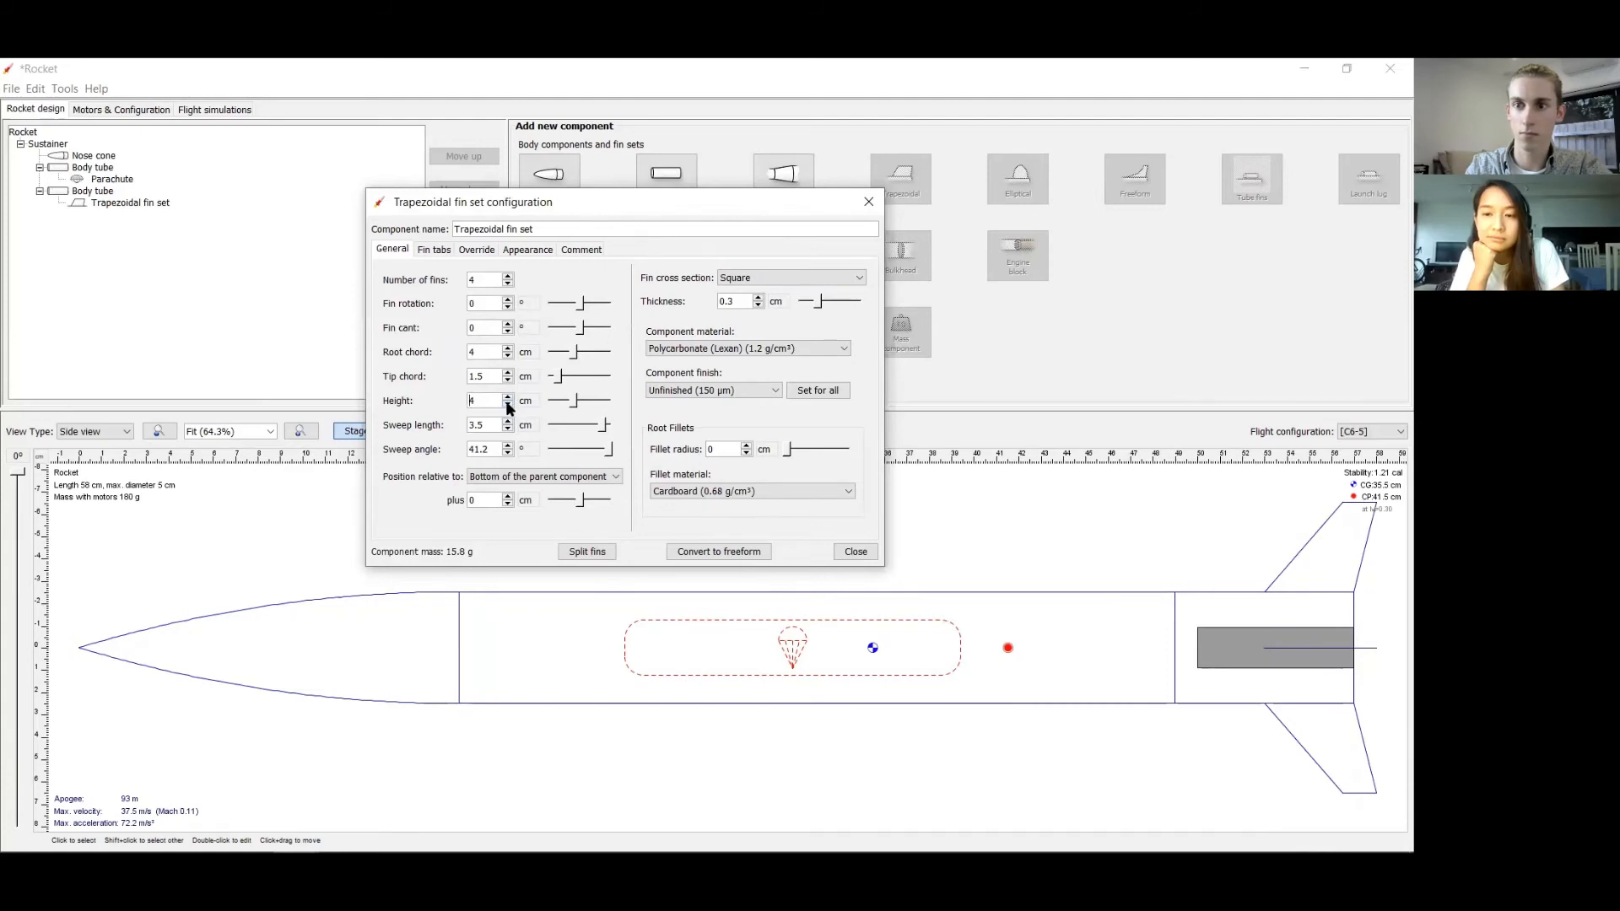
- Set the fins' root chord to 6 cm and sweep length to 5.5 cm, and close the fin set configuration
{"action": "left_click", "coordinate": [507, 348]}
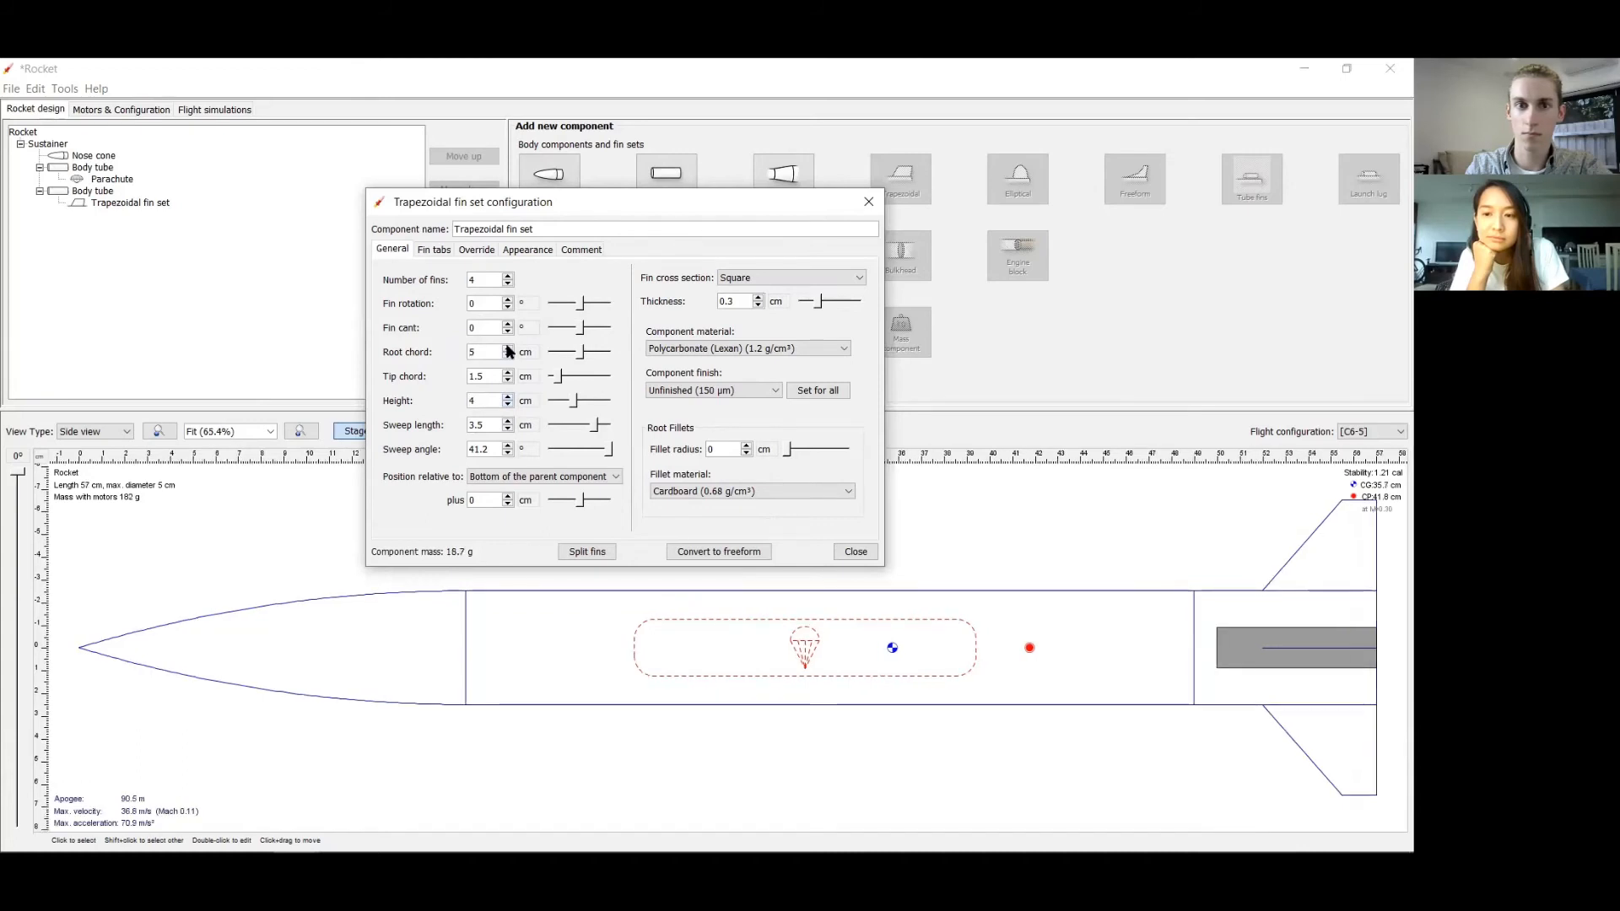
{"action": "left_click", "coordinate": [508, 349]}
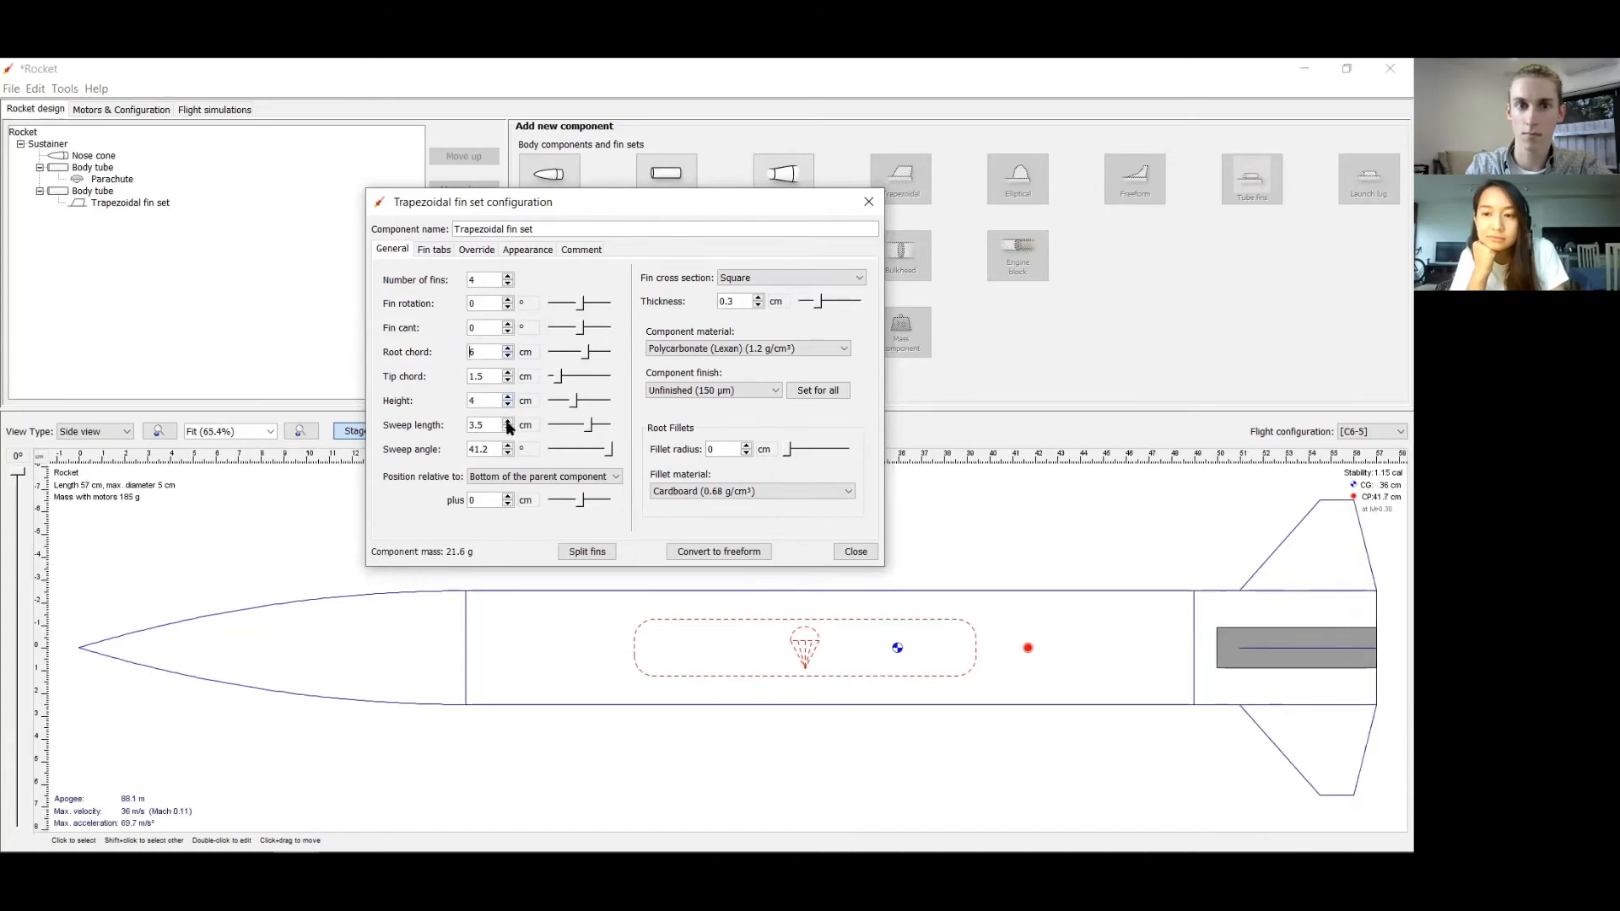
{"action": "left_click", "coordinate": [508, 421]}
{"action": "left_click", "coordinate": [507, 422]}
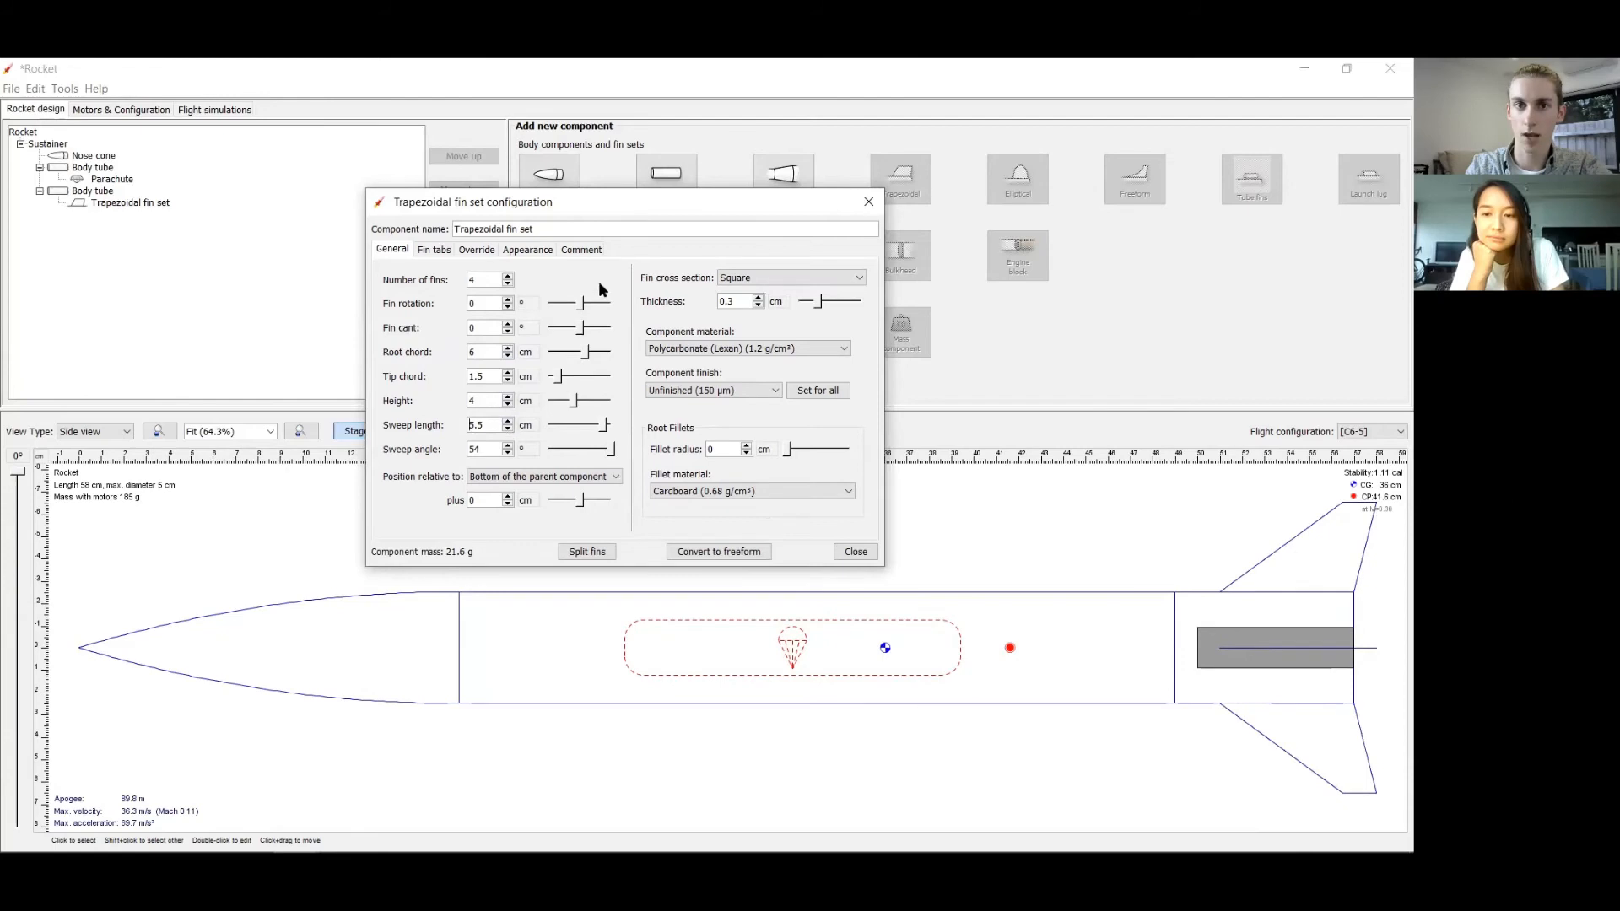
{"action": "left_click_drag", "start_coordinate": [644, 204], "coordinate": [623, 201]}
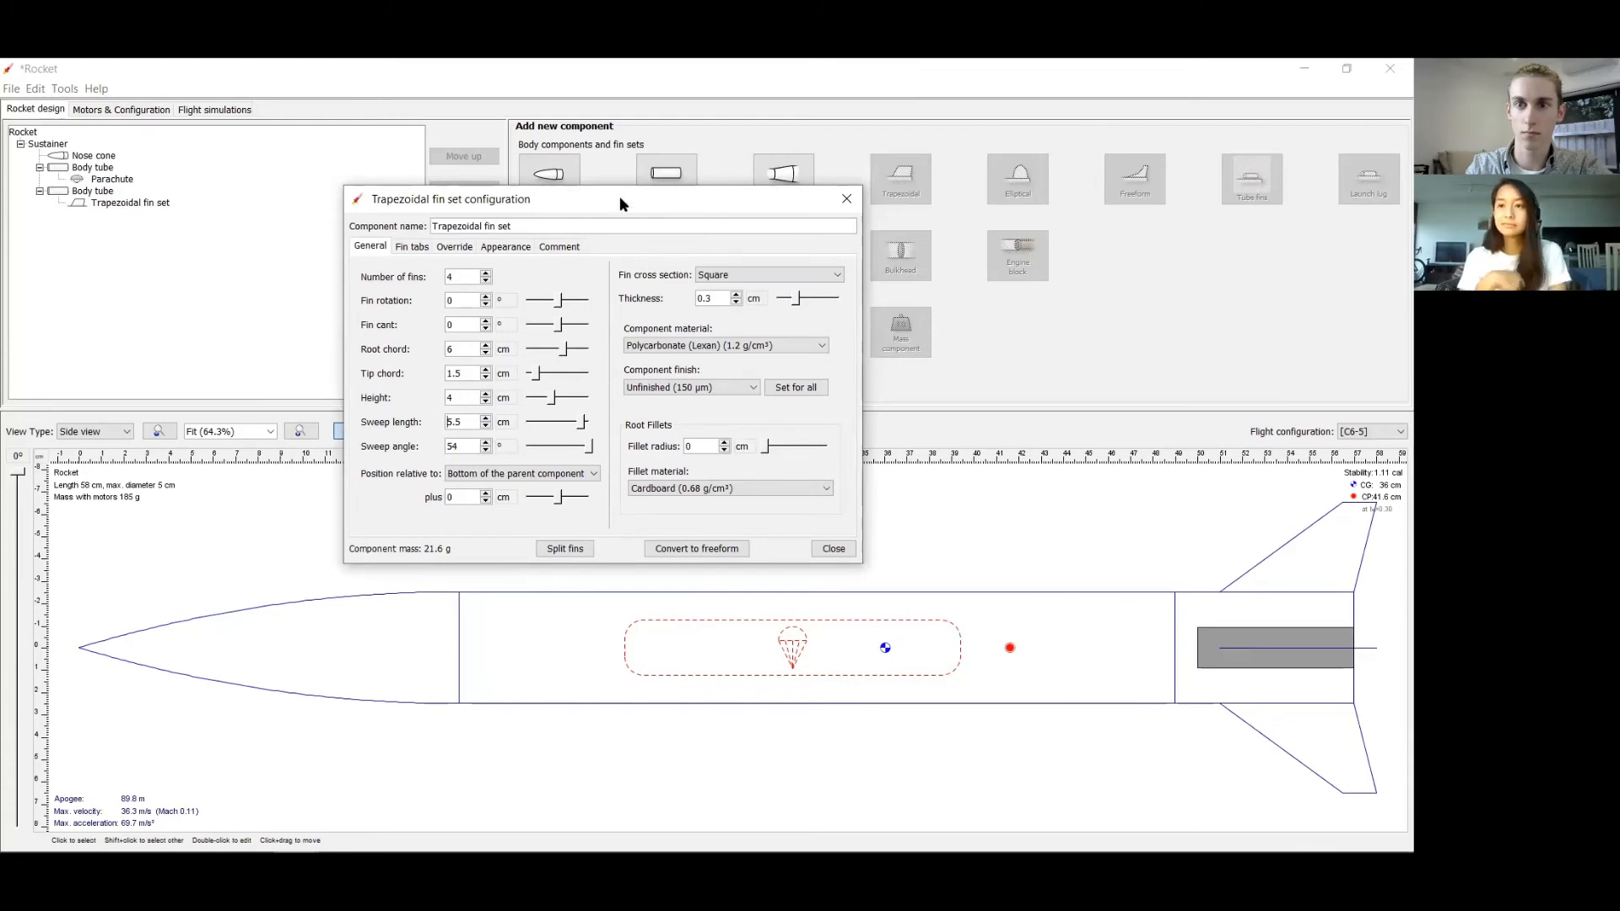
{"action": "left_click", "coordinate": [831, 549]}
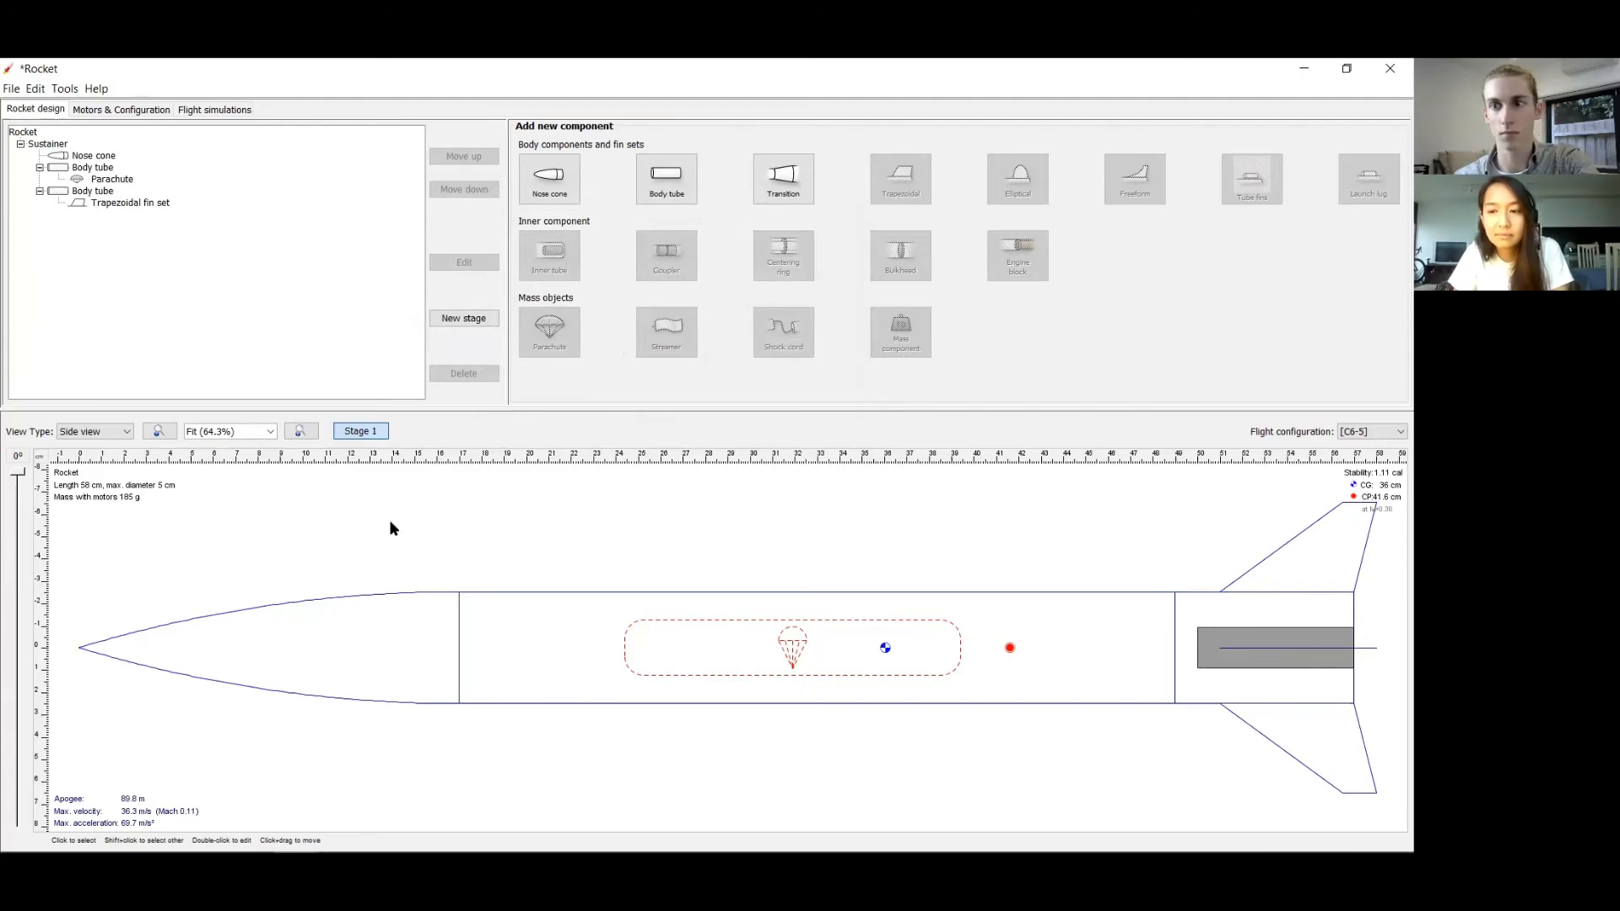
- Undo the fin set changes and the last parachute repositioning, and redo both
{"action": "key", "text": "ctrl+z"}
{"action": "key", "text": "ctrl+z"}
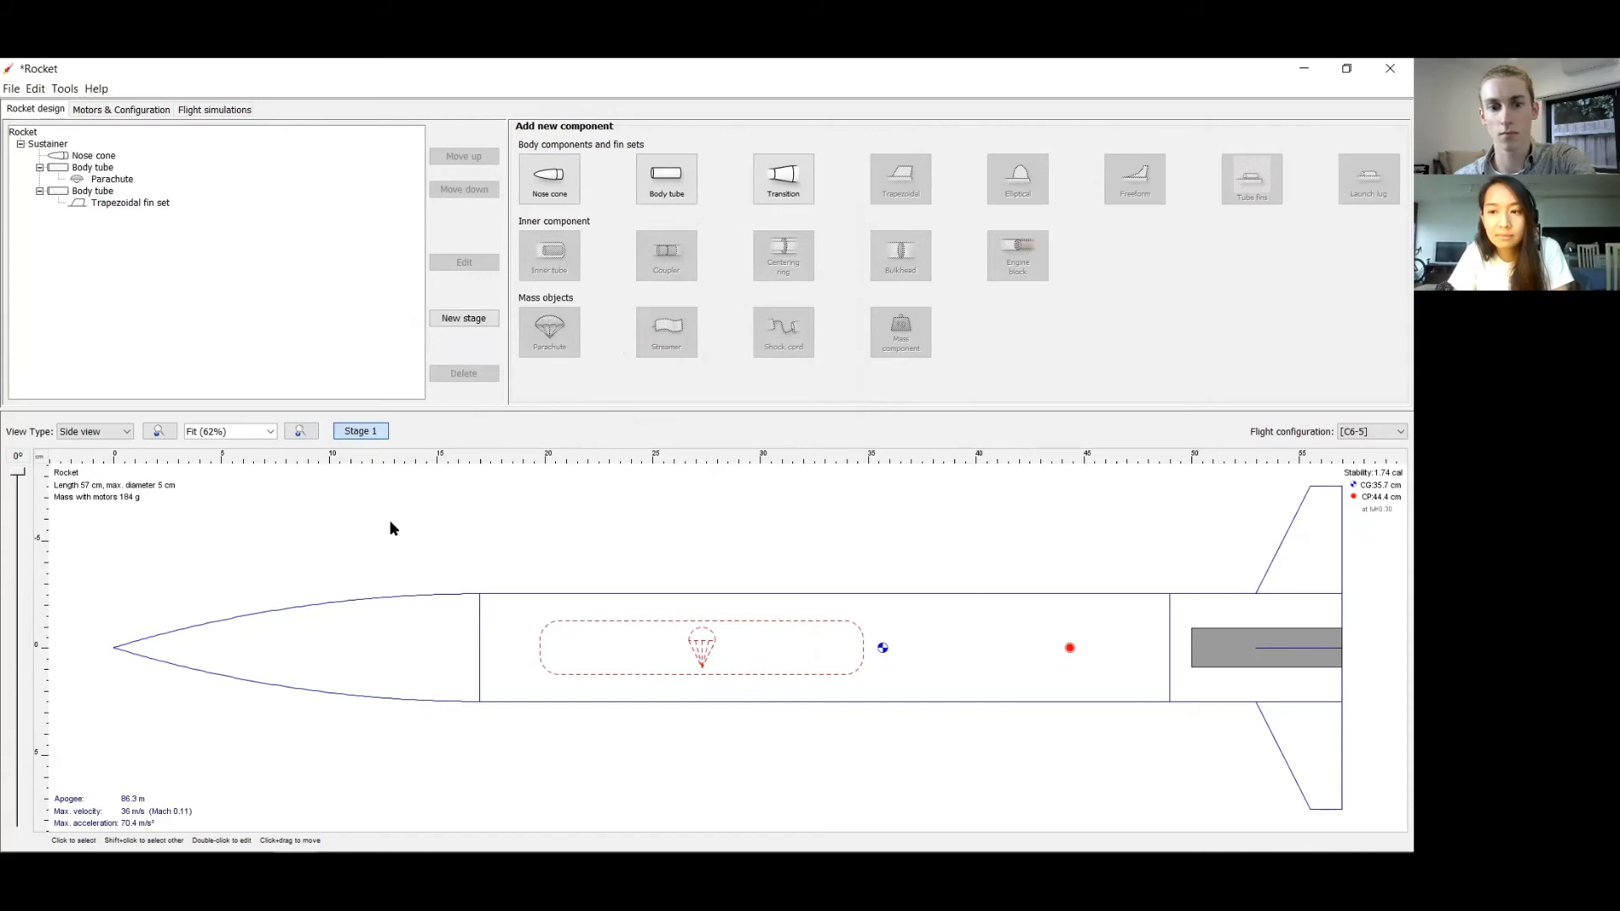
{"action": "key", "text": "ctrl+y"}
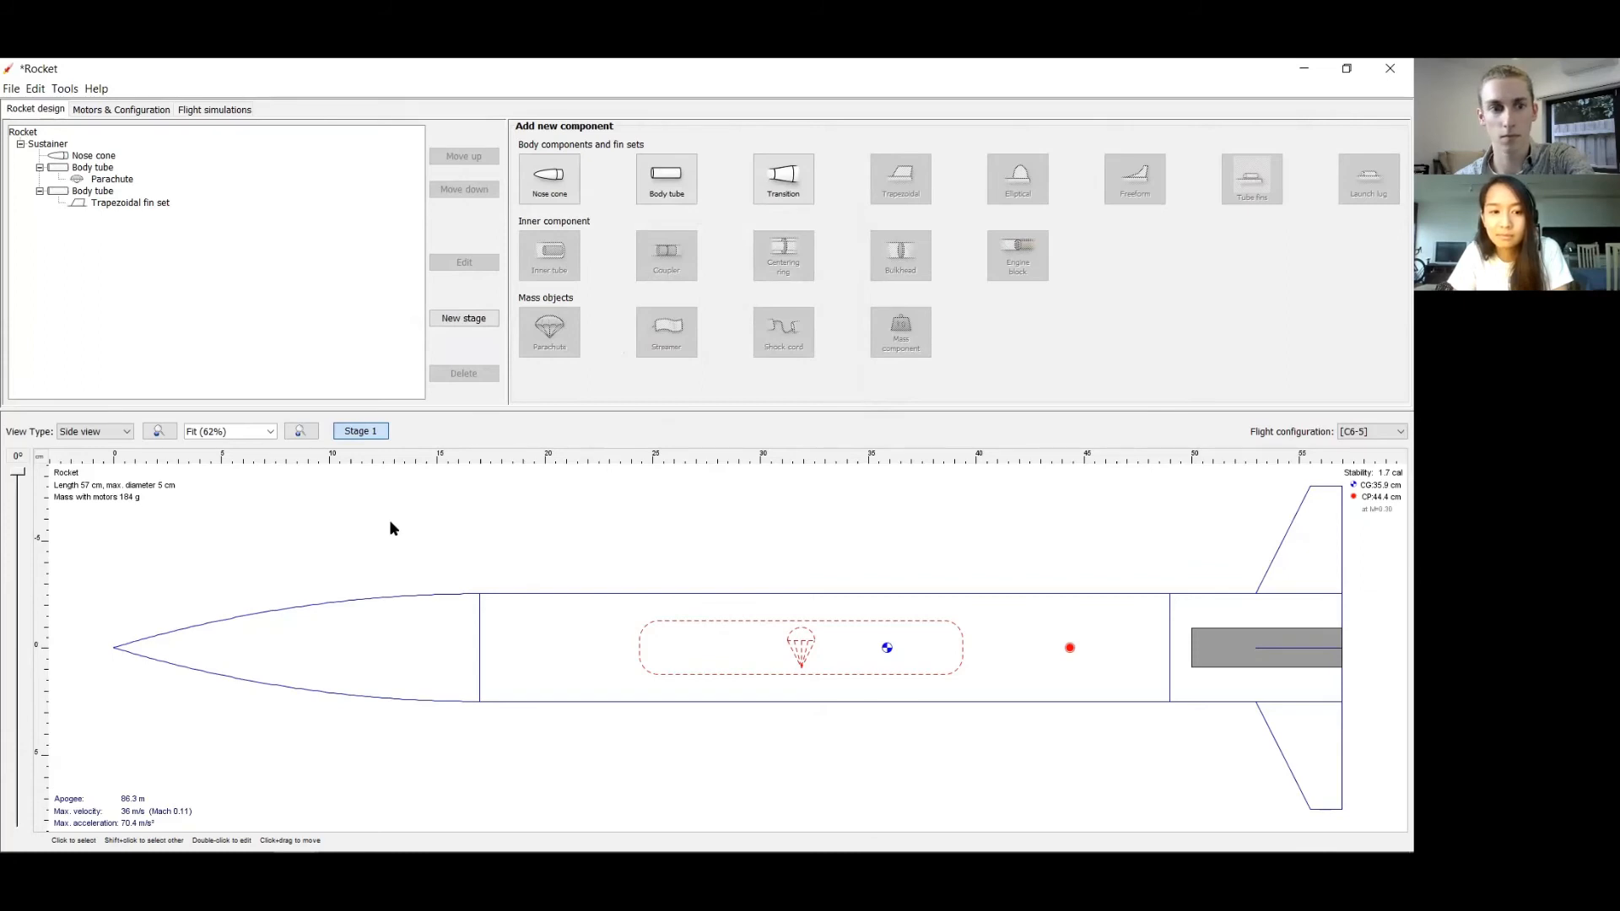
{"action": "key", "text": "ctrl+y"}
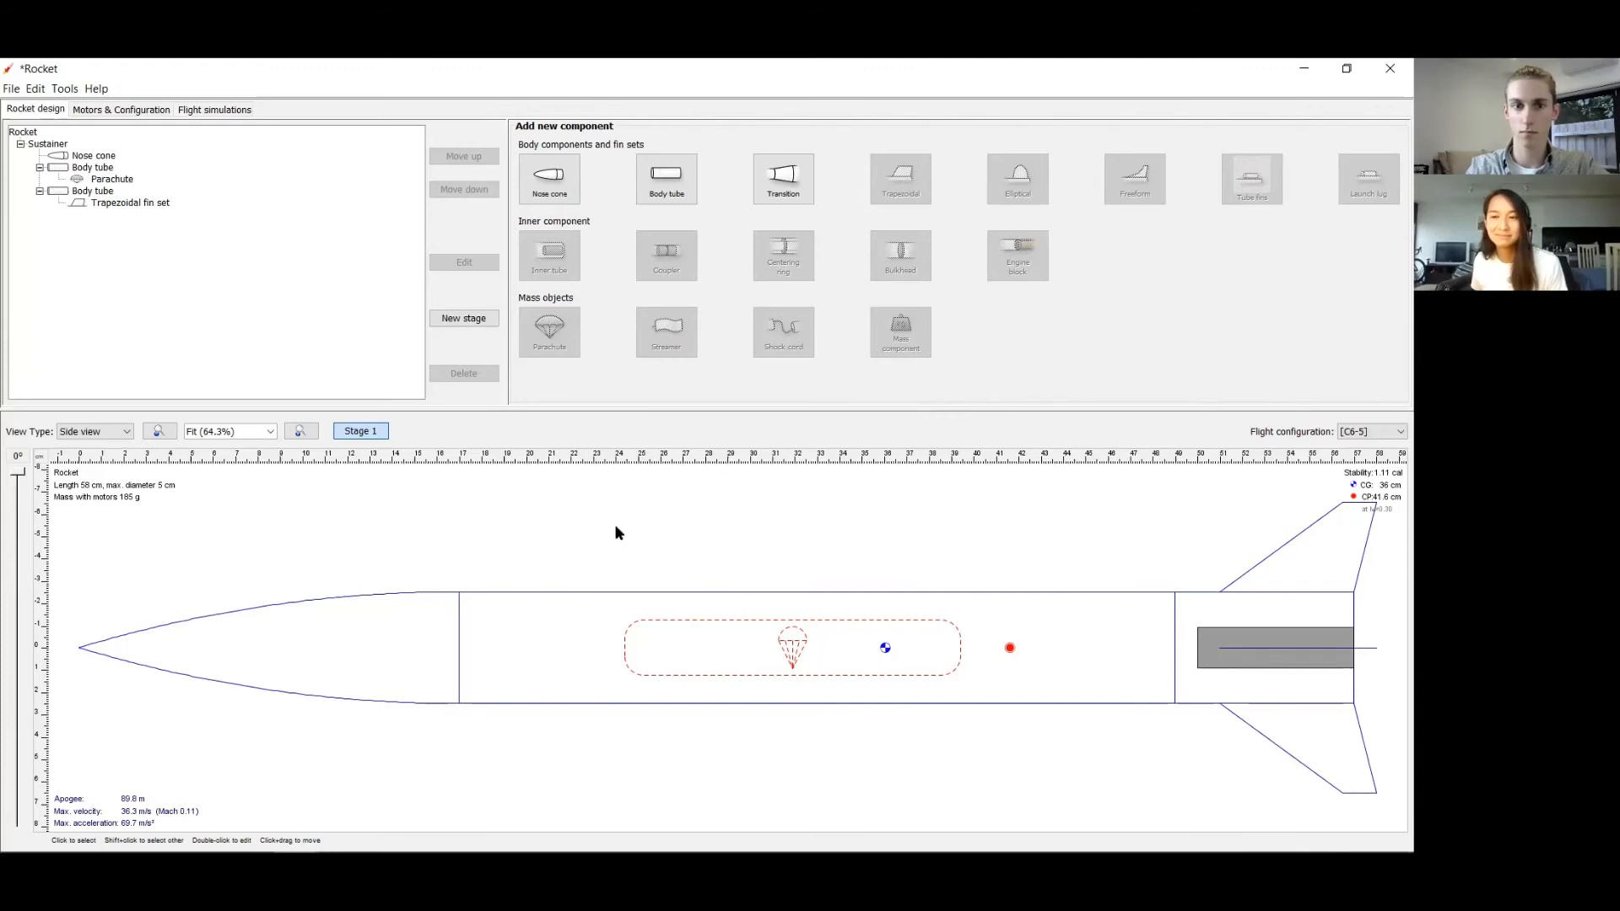
- Set the outer diameter of the middle body tube, which holds the parachute, to 4 cm
{"action": "left_click", "coordinate": [79, 169]}
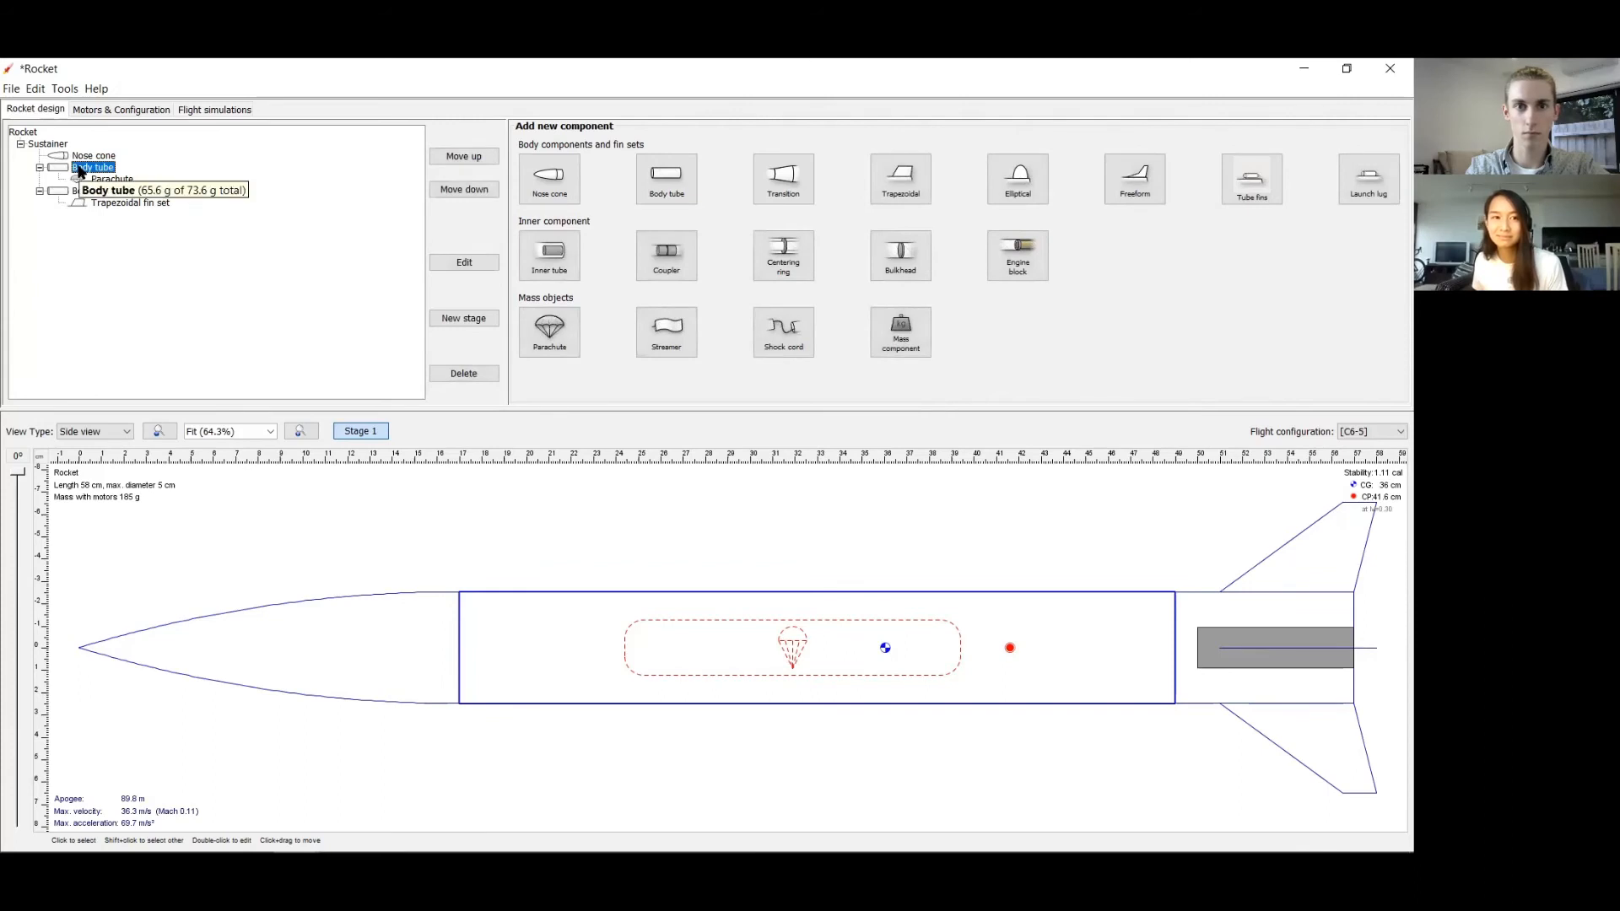
{"action": "double_click", "coordinate": [79, 169]}
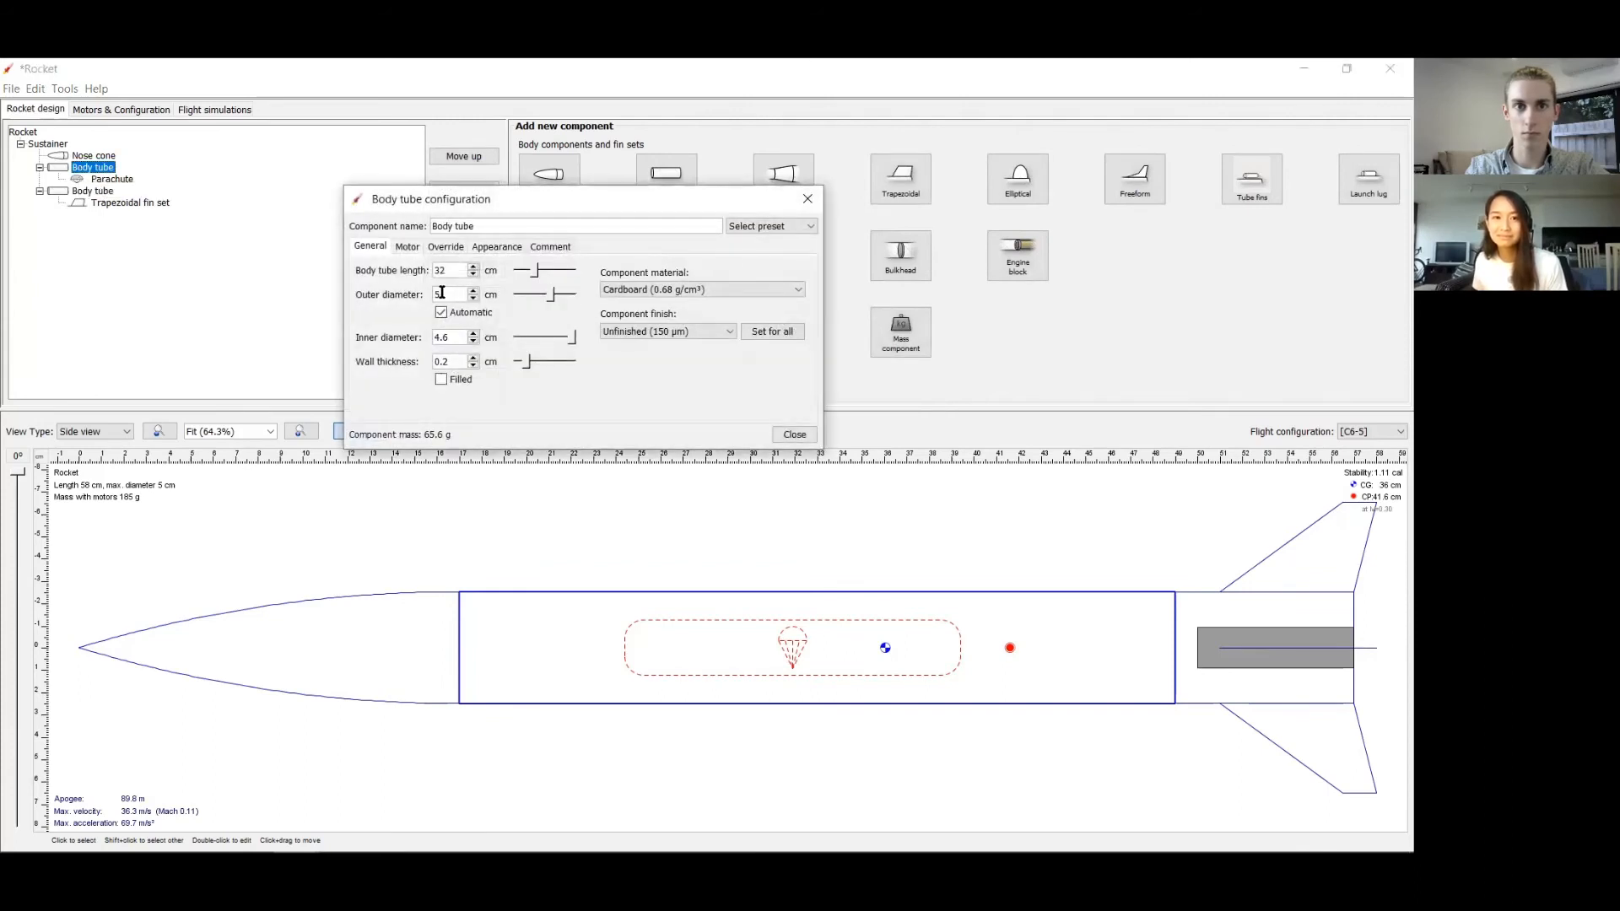
{"action": "left_click", "coordinate": [473, 299]}
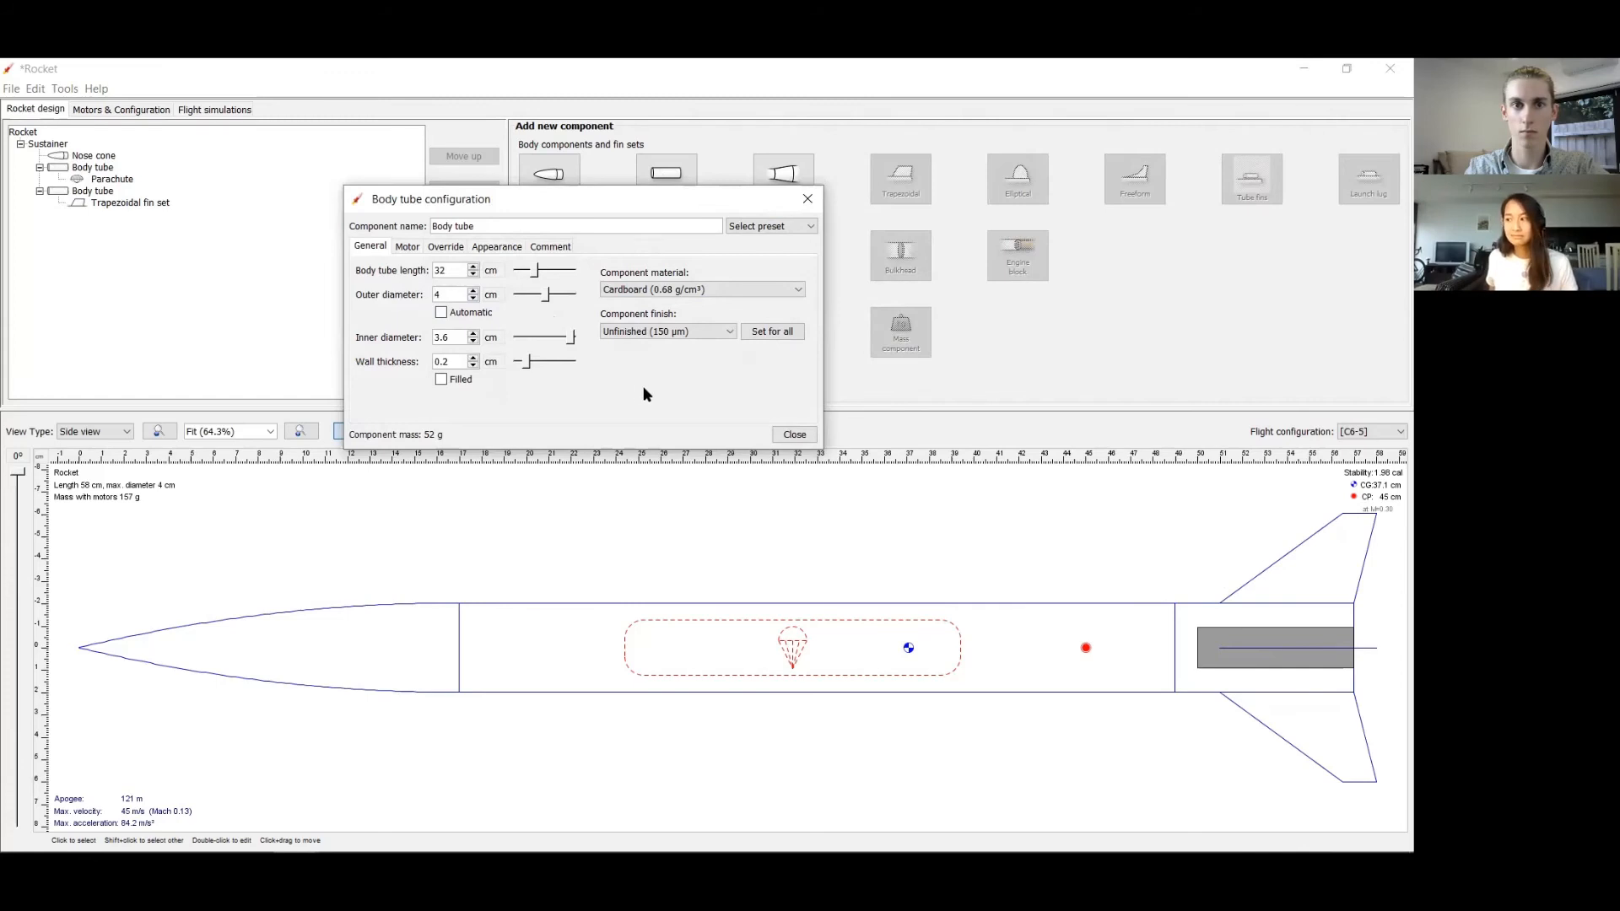
- Close the body tube configuration, and undo and redo the outer diameter change to compare the two rocket designs
{"action": "left_click", "coordinate": [783, 435]}
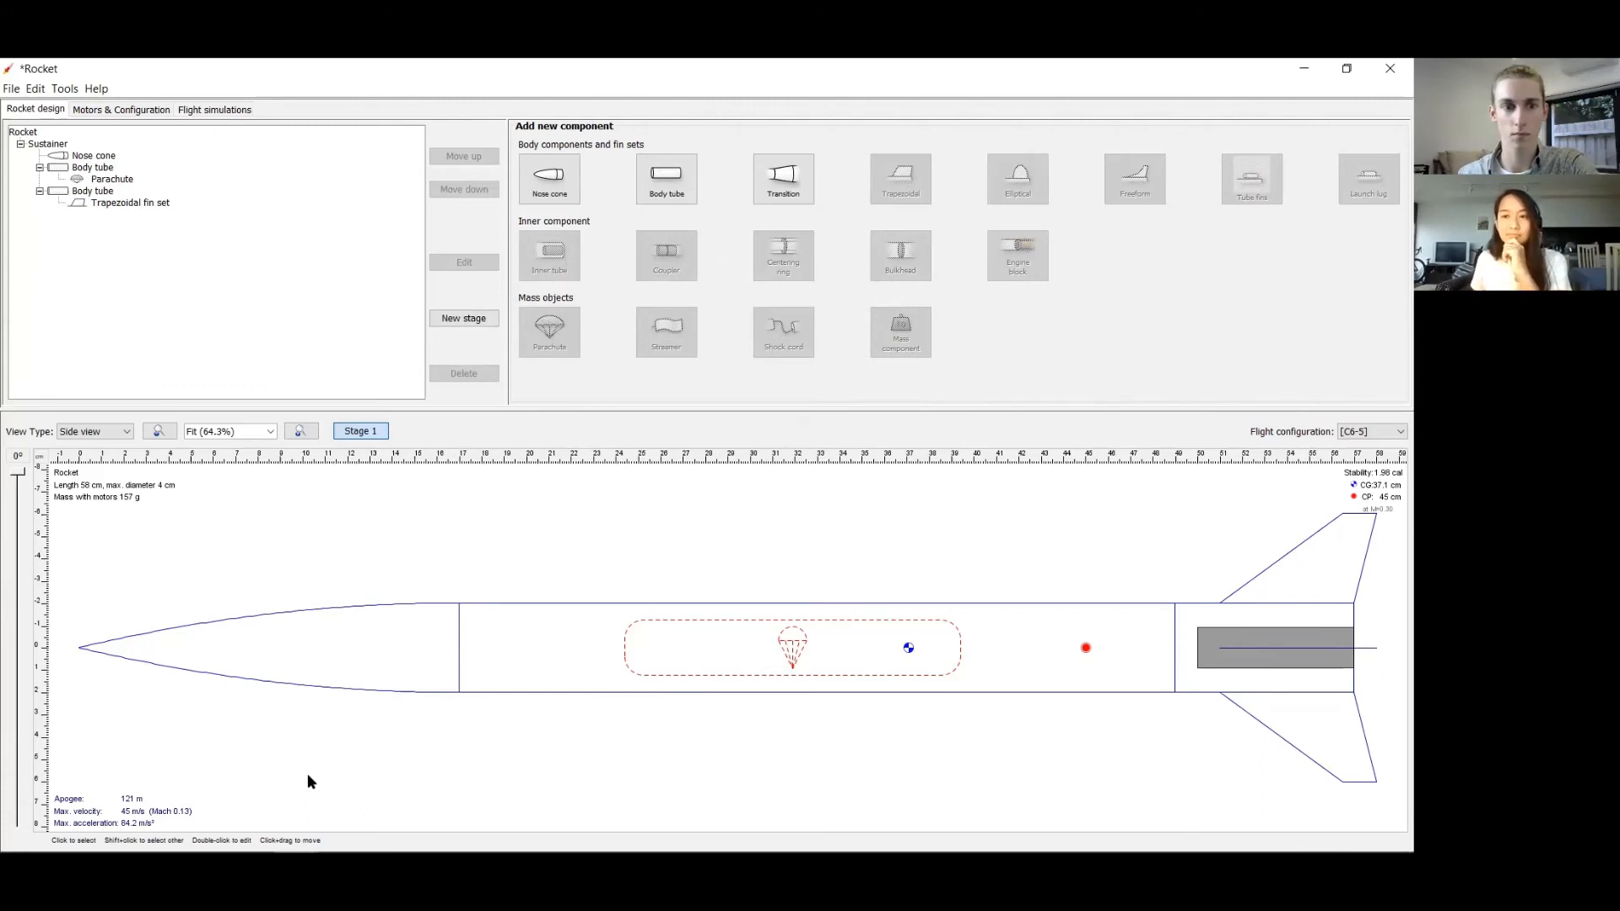
{"action": "key", "text": "ctrl+z"}
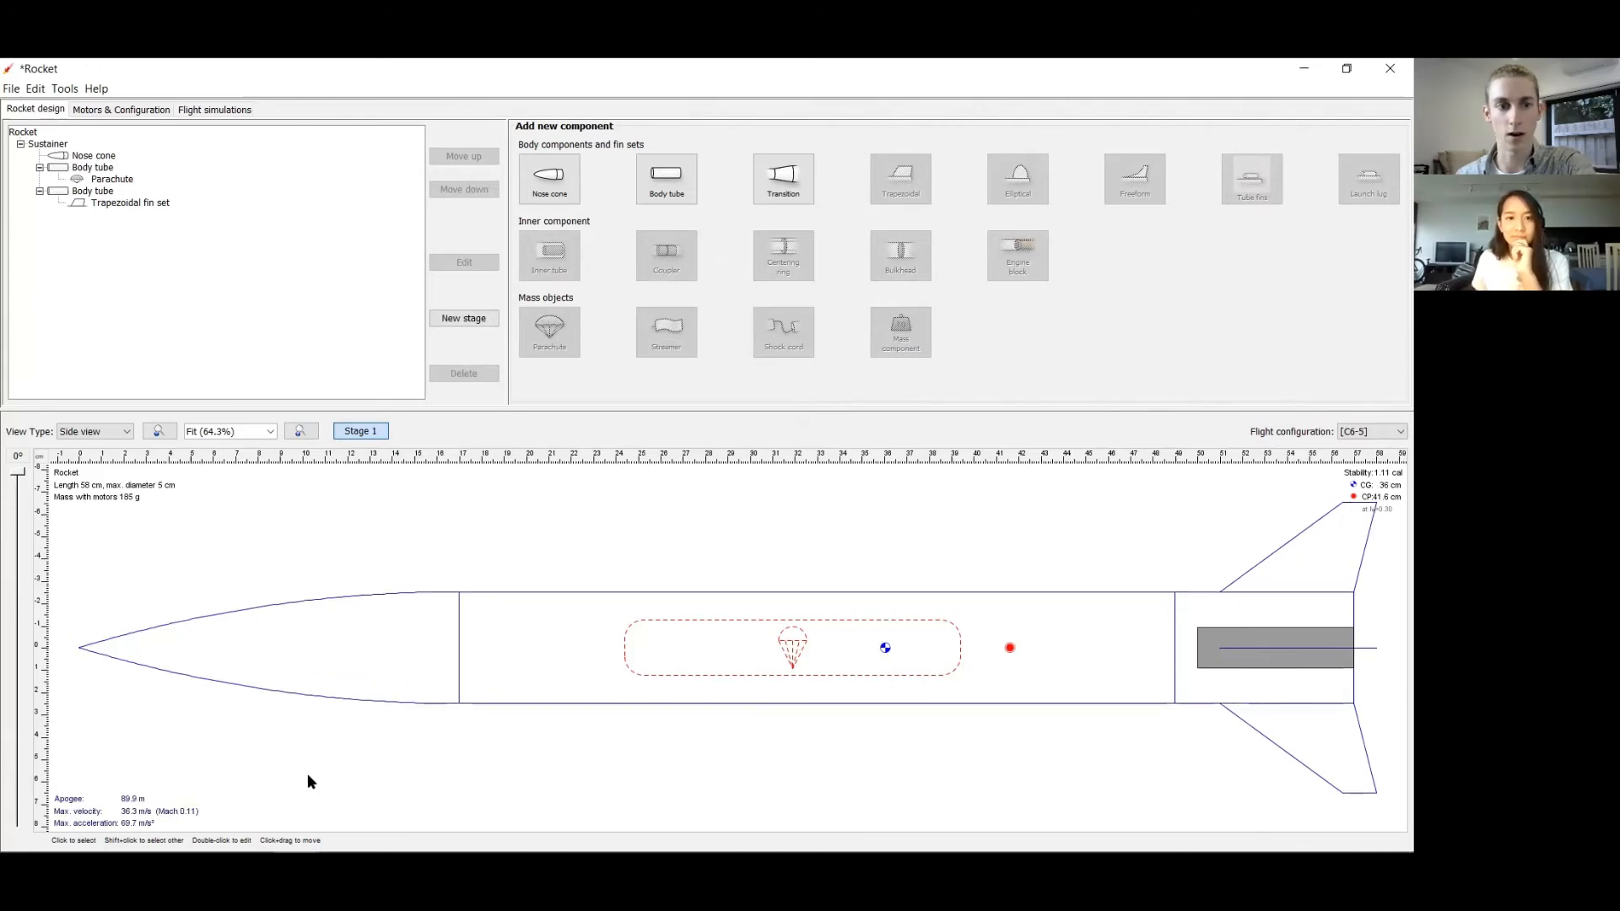
{"action": "key", "text": "ctrl+y"}
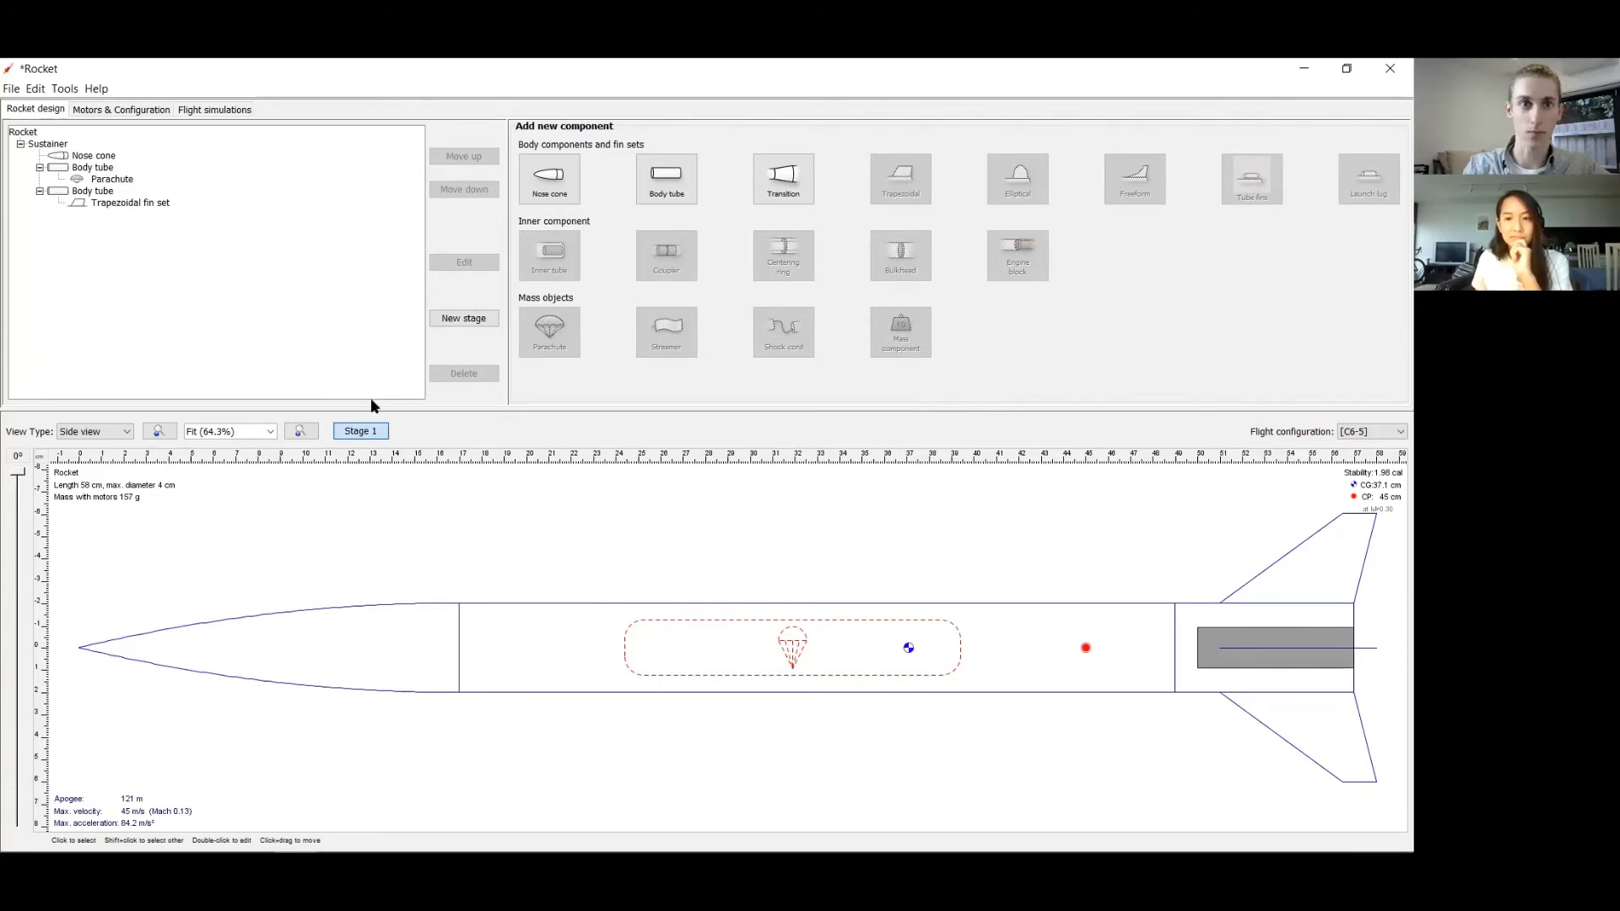
- Run a new C6-5 flight simulation, plot vertical motion vs. time, and return to the rocket design
{"action": "left_click", "coordinate": [213, 110]}
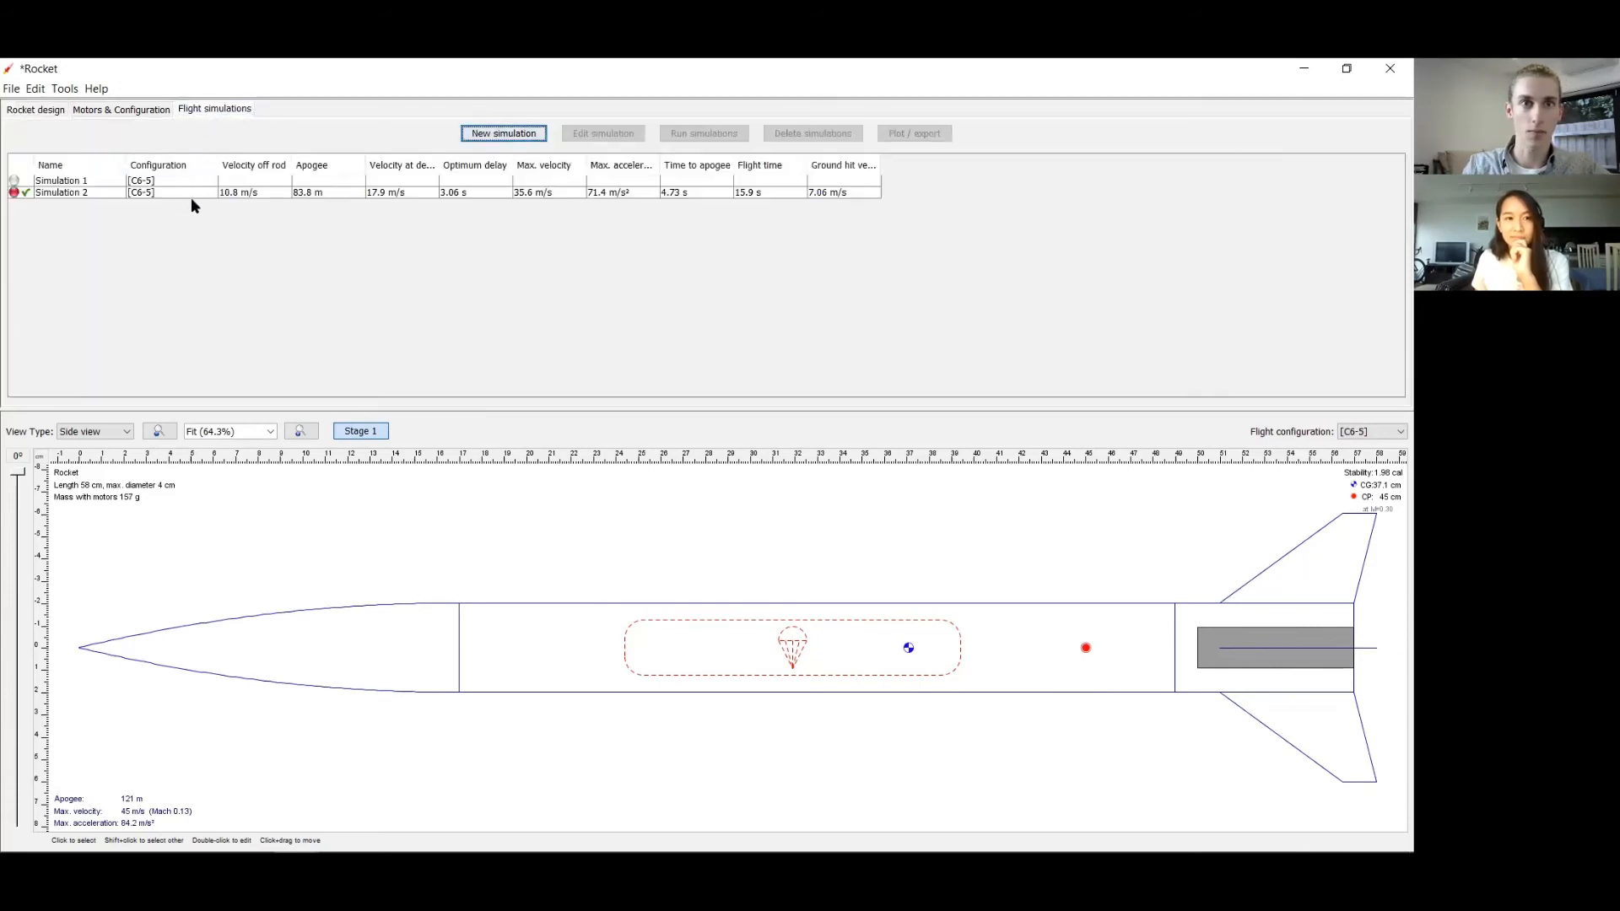
{"action": "key", "text": "space"}
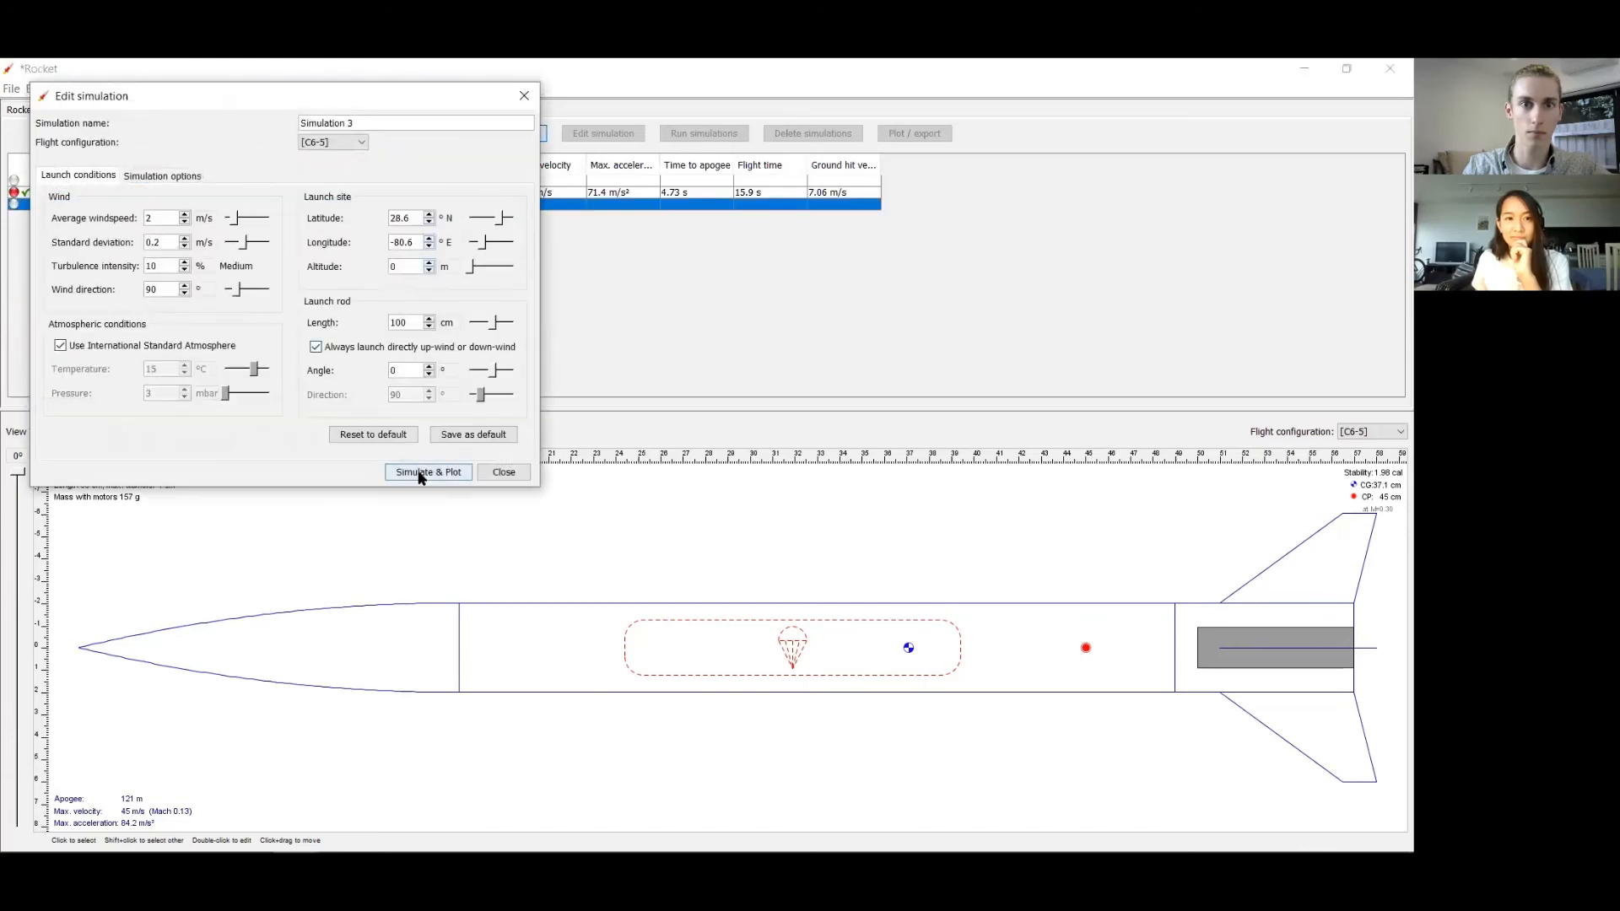
{"action": "left_click", "coordinate": [426, 470]}
{"action": "left_click", "coordinate": [435, 468]}
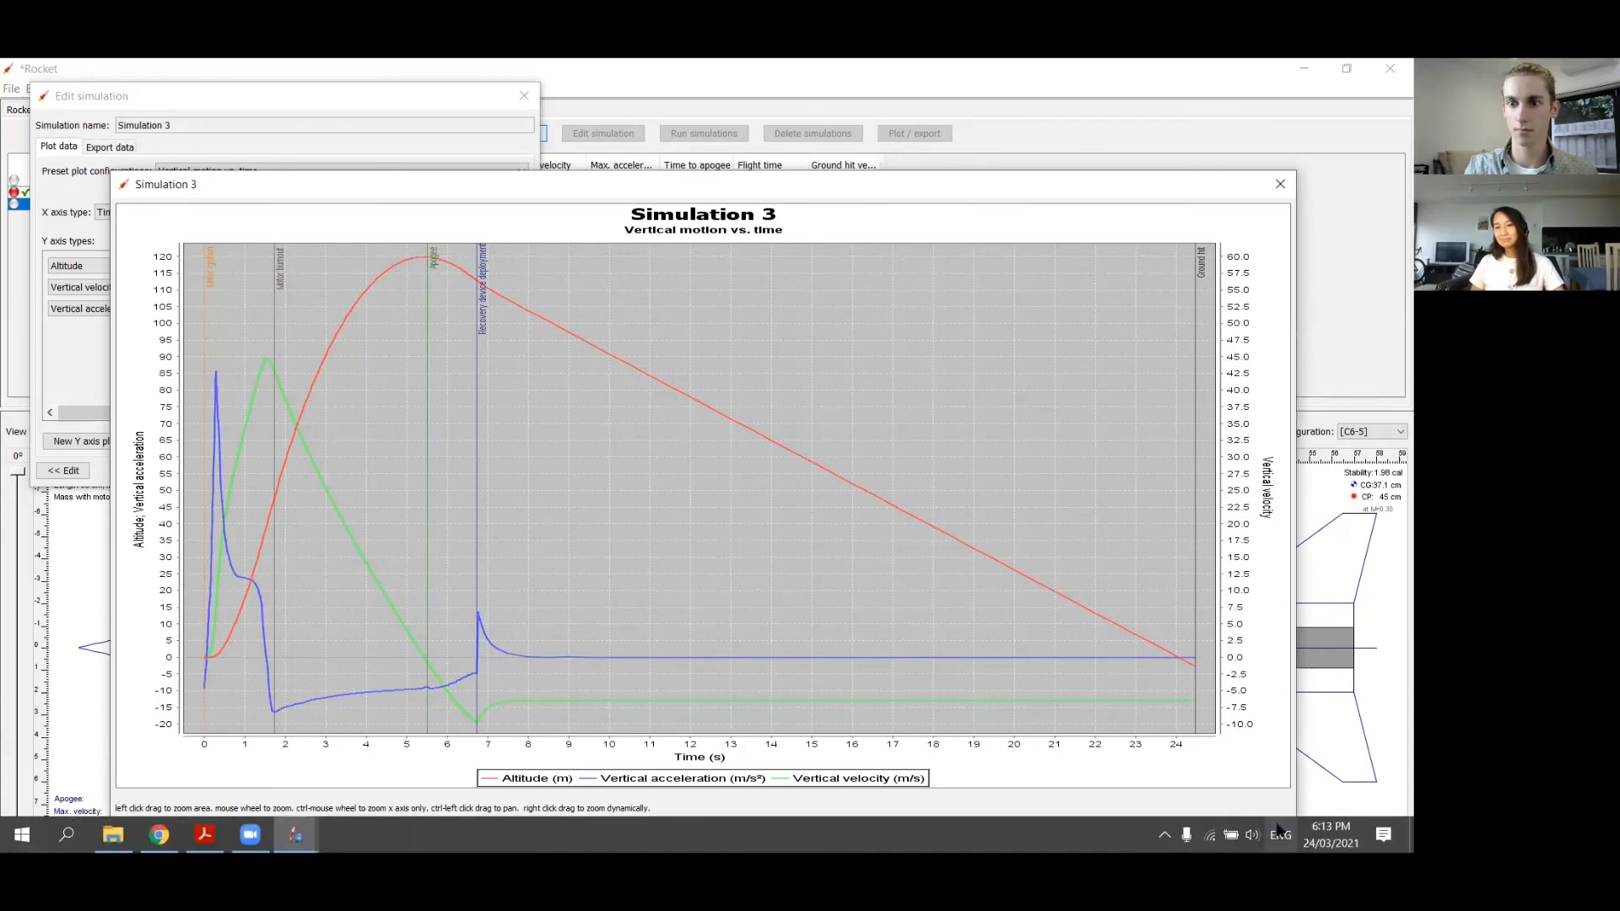
{"action": "left_click", "coordinate": [1266, 825]}
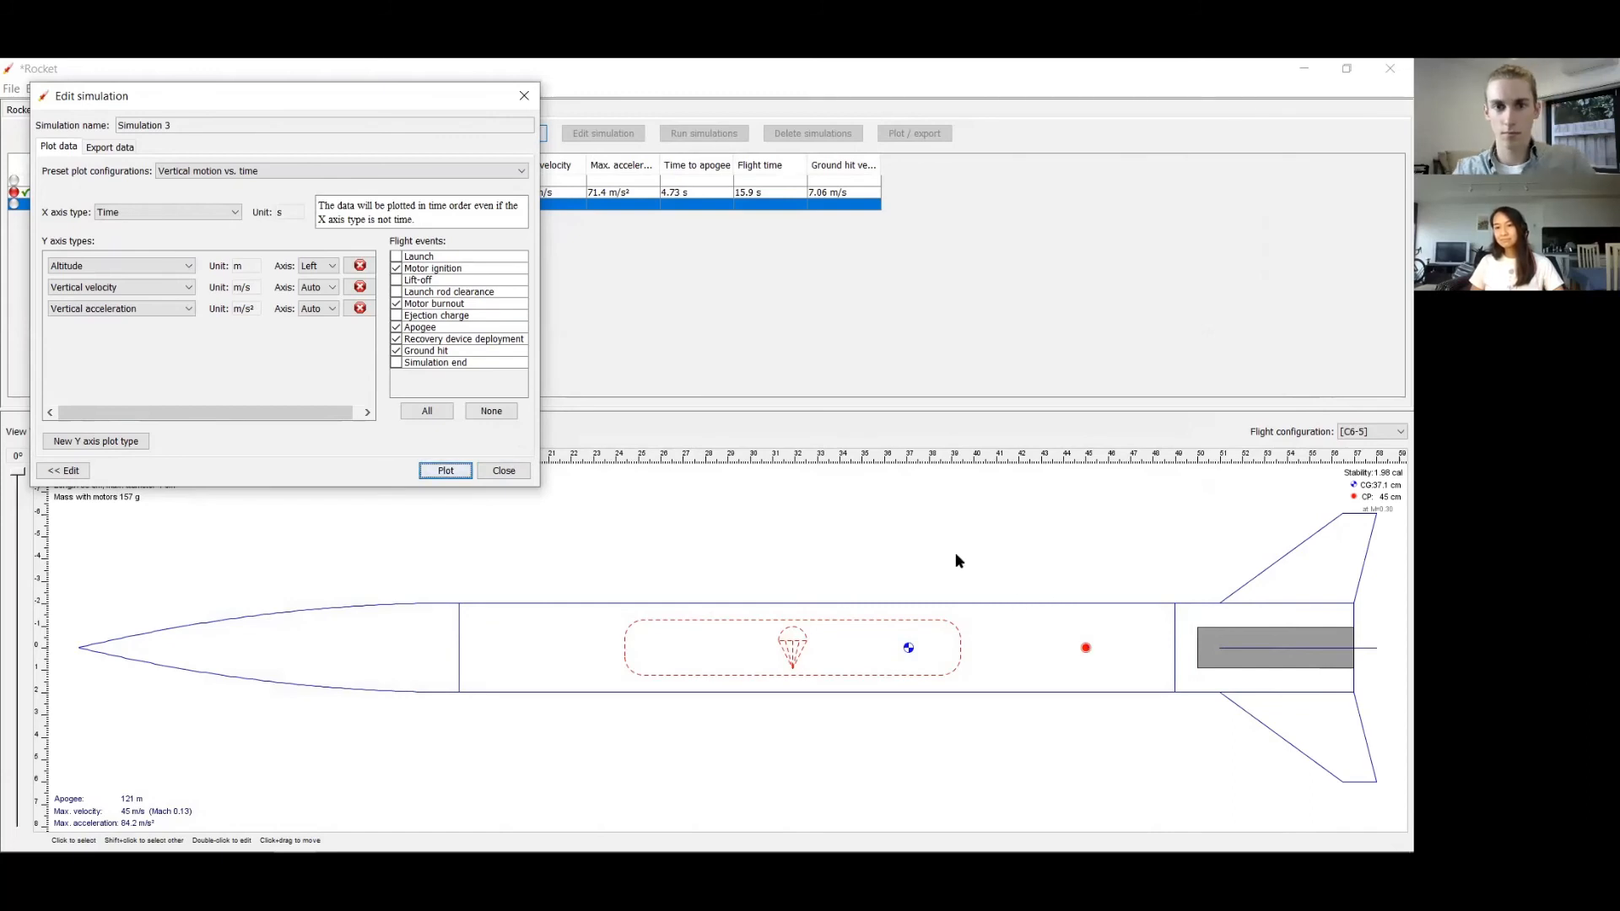
{"action": "left_click", "coordinate": [504, 471]}
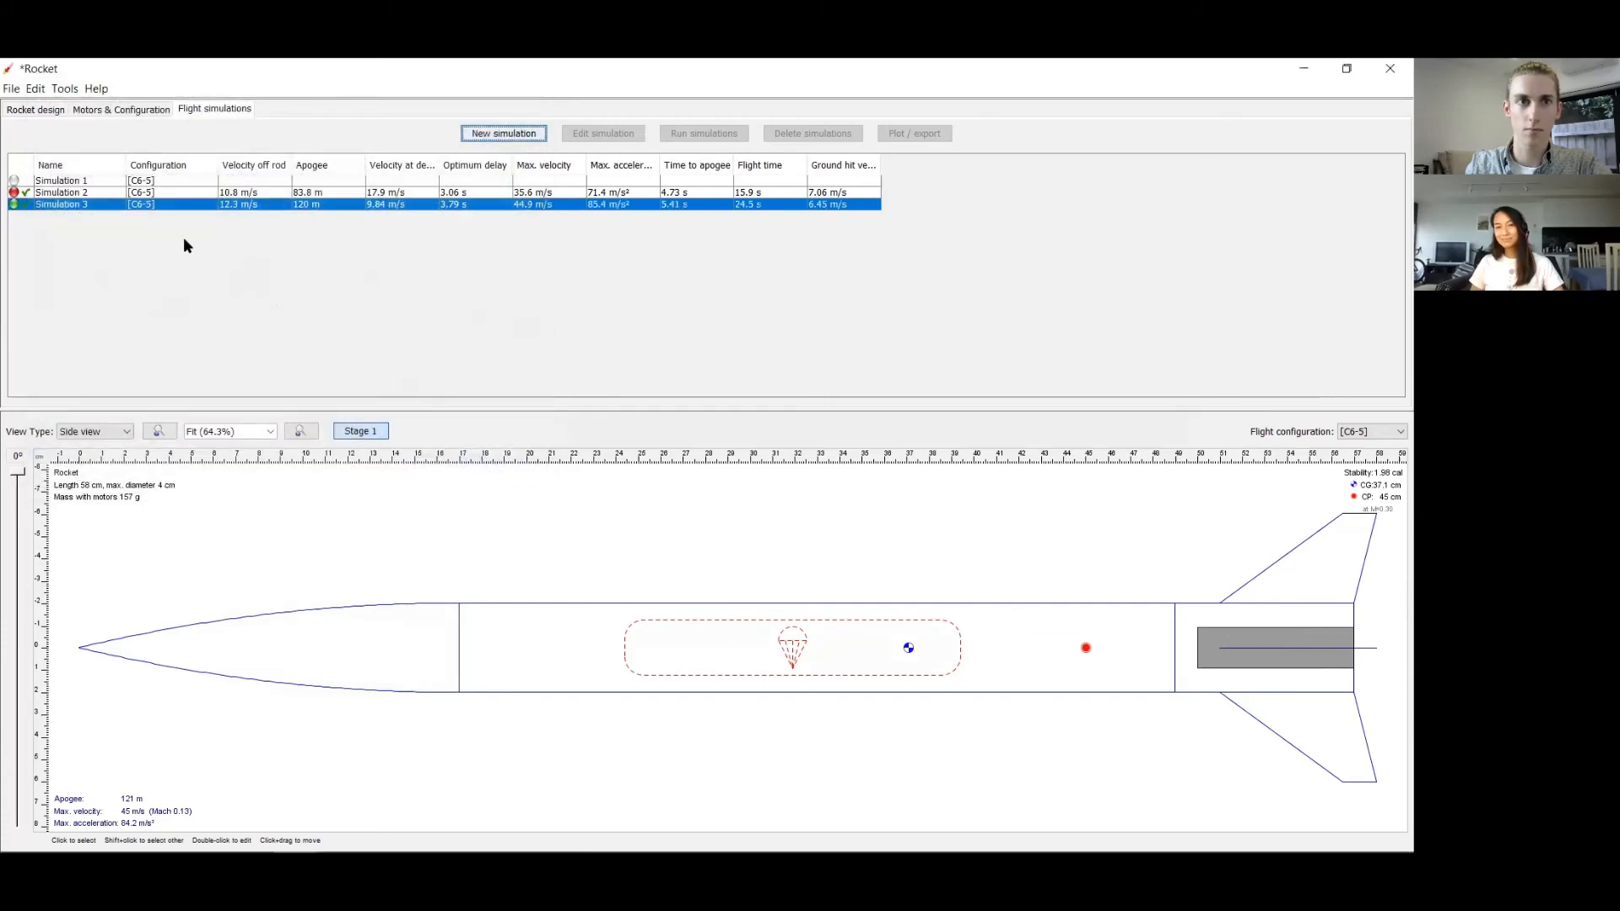
{"action": "left_click", "coordinate": [34, 110]}
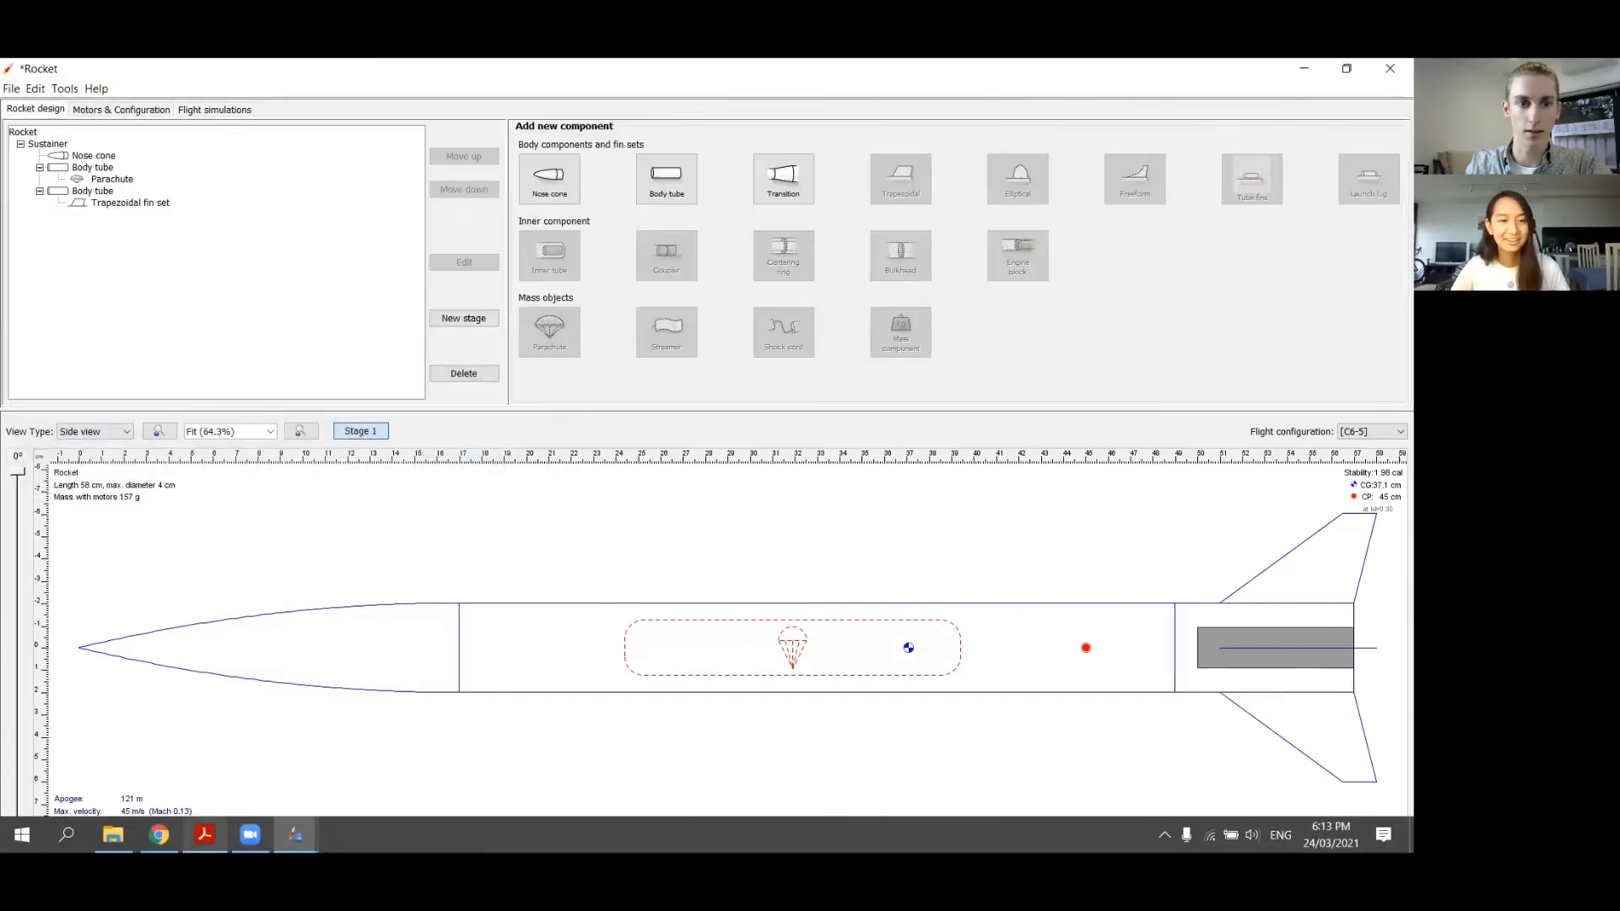
- Switch to the workshop slides in Adobe Acrobat Reader and examine the Tips slide's recommended stability range and design questions
{"action": "left_click", "coordinate": [204, 834]}
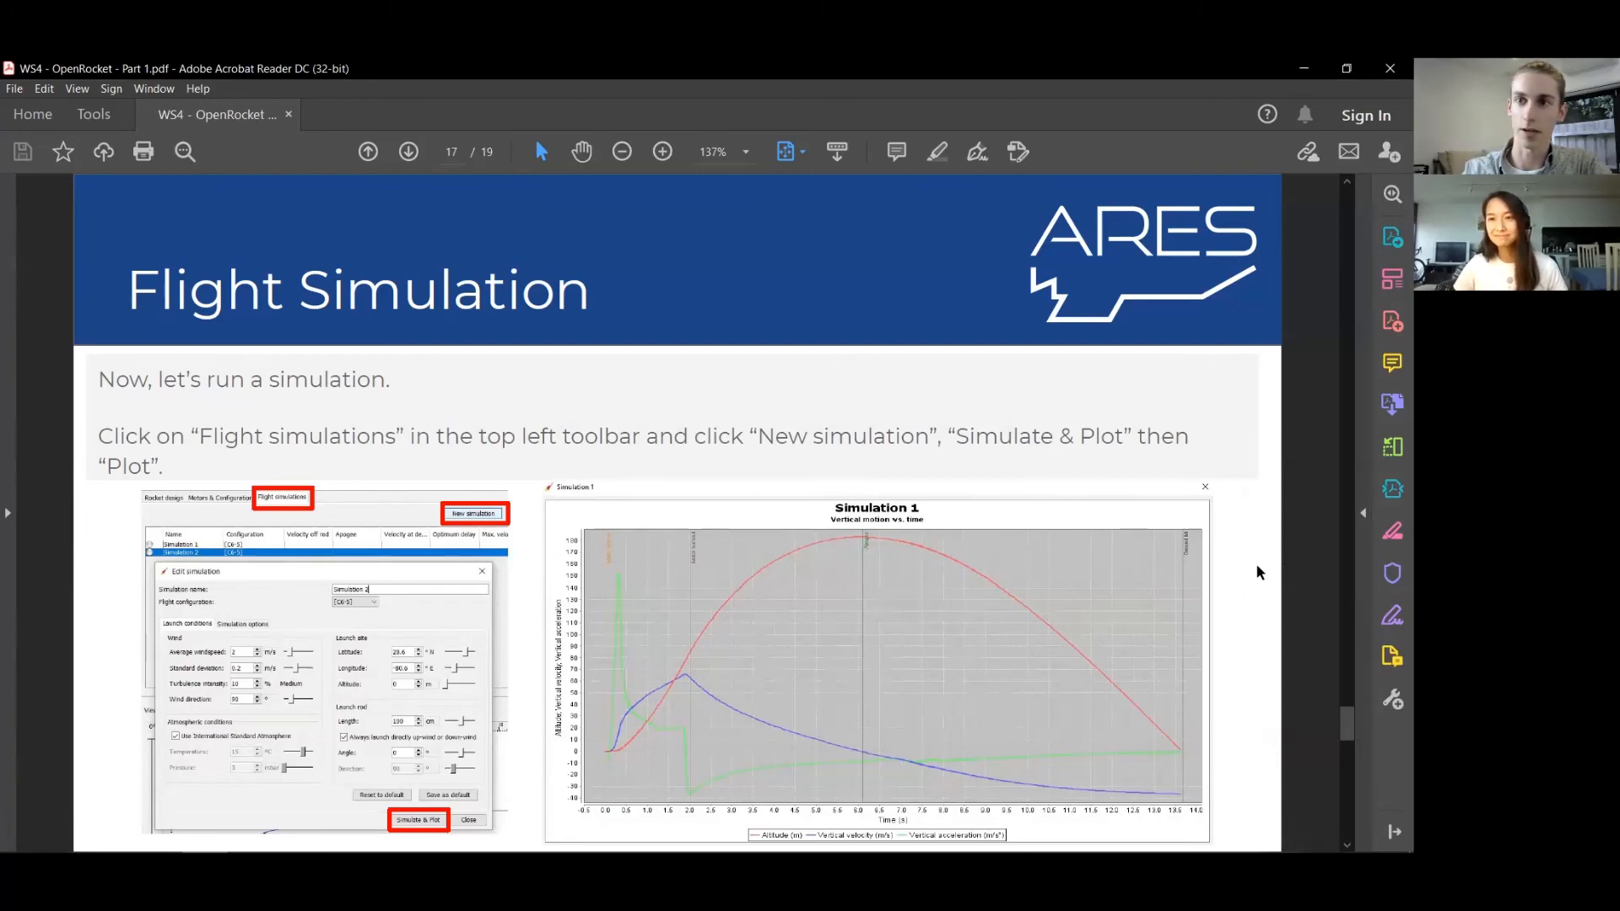
{"action": "key", "text": "Right"}
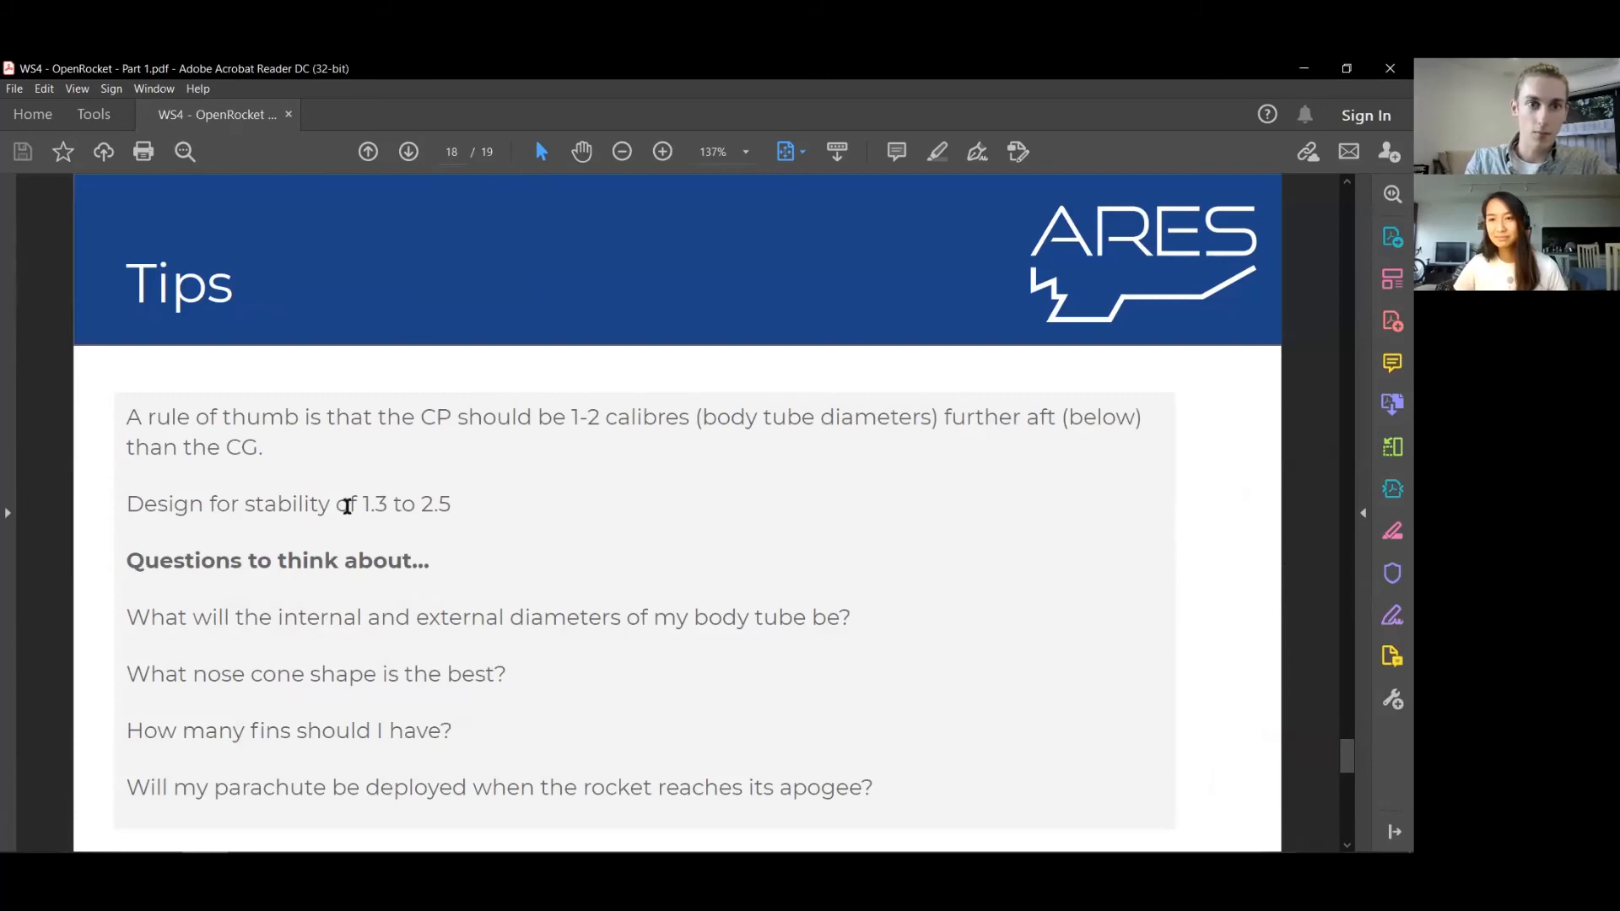
{"action": "left_click_drag", "start_coordinate": [452, 504], "coordinate": [367, 507]}
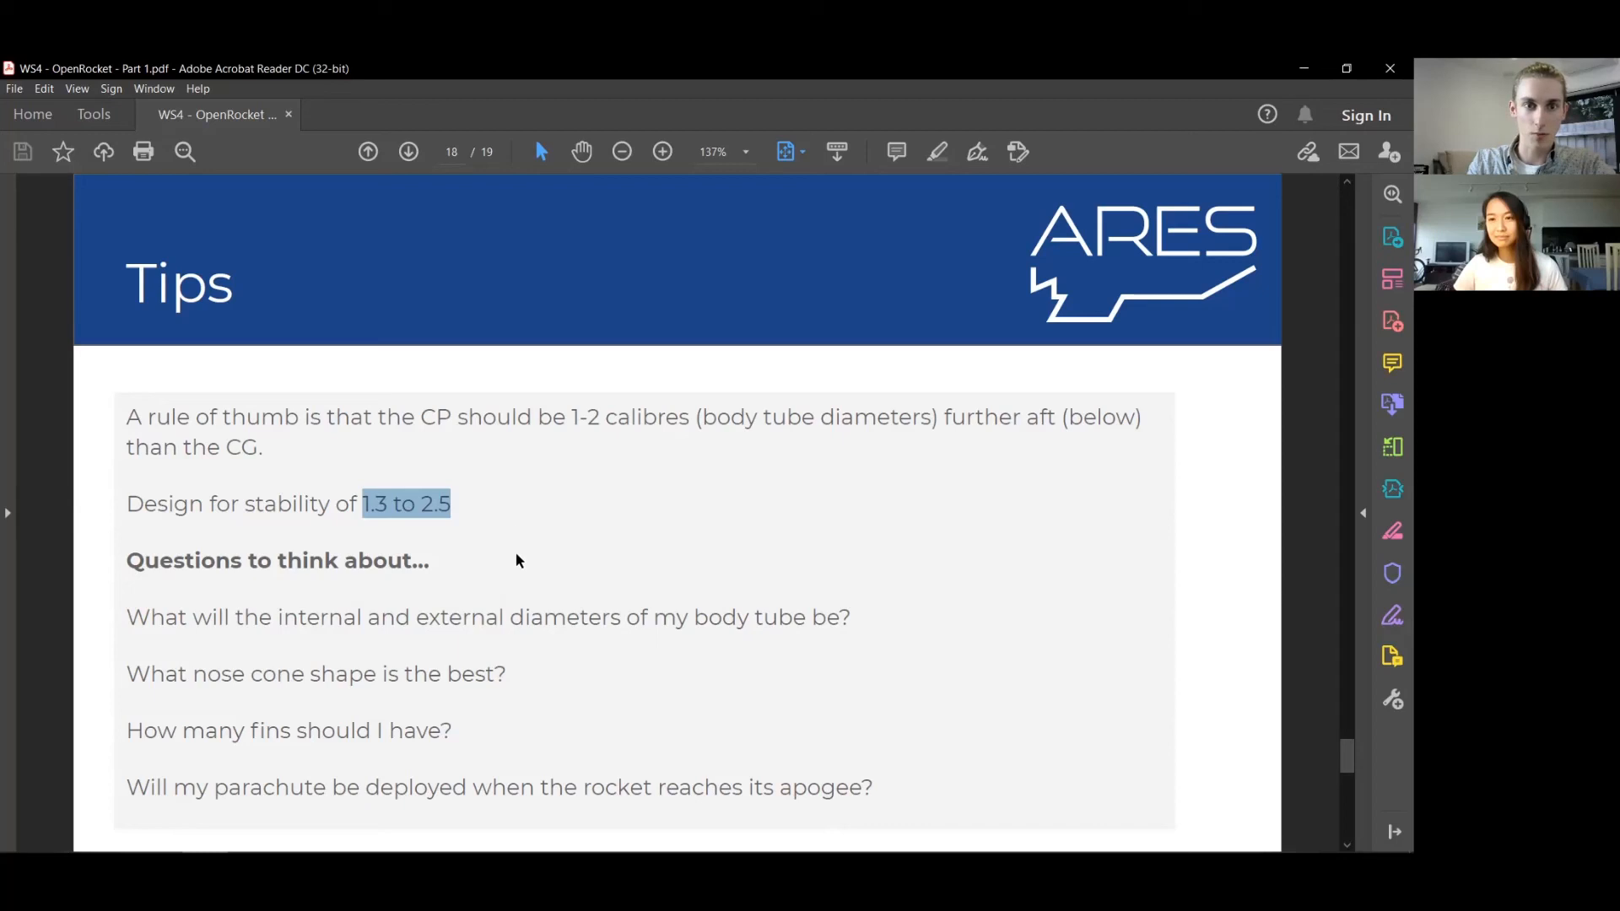
{"action": "left_click", "coordinate": [926, 616]}
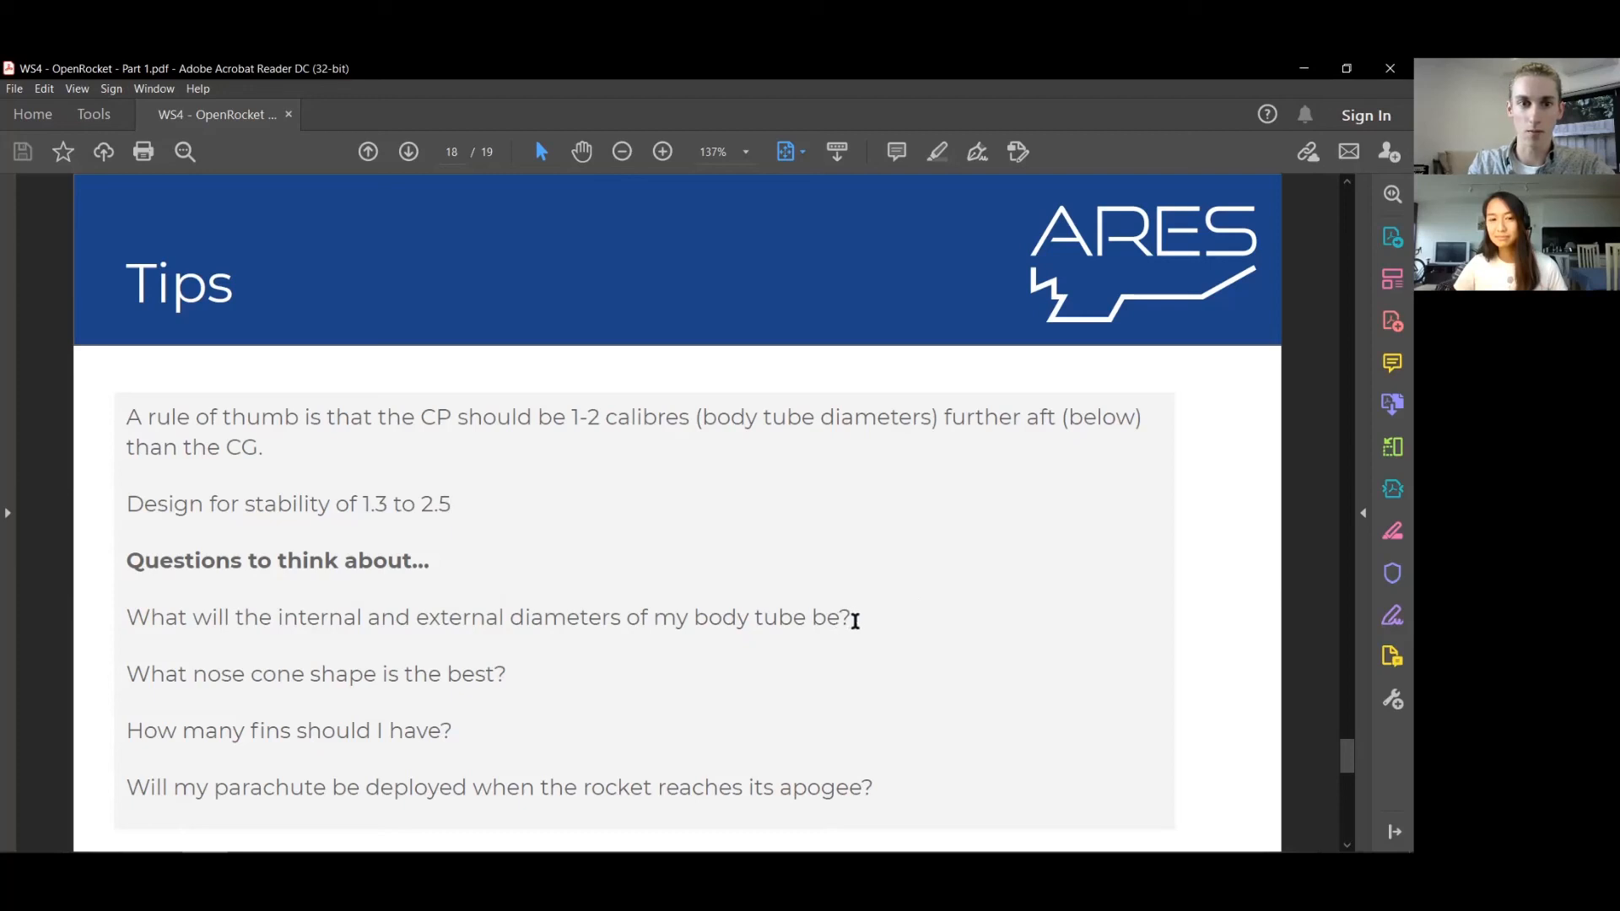
{"action": "left_click_drag", "start_coordinate": [859, 615], "coordinate": [168, 618]}
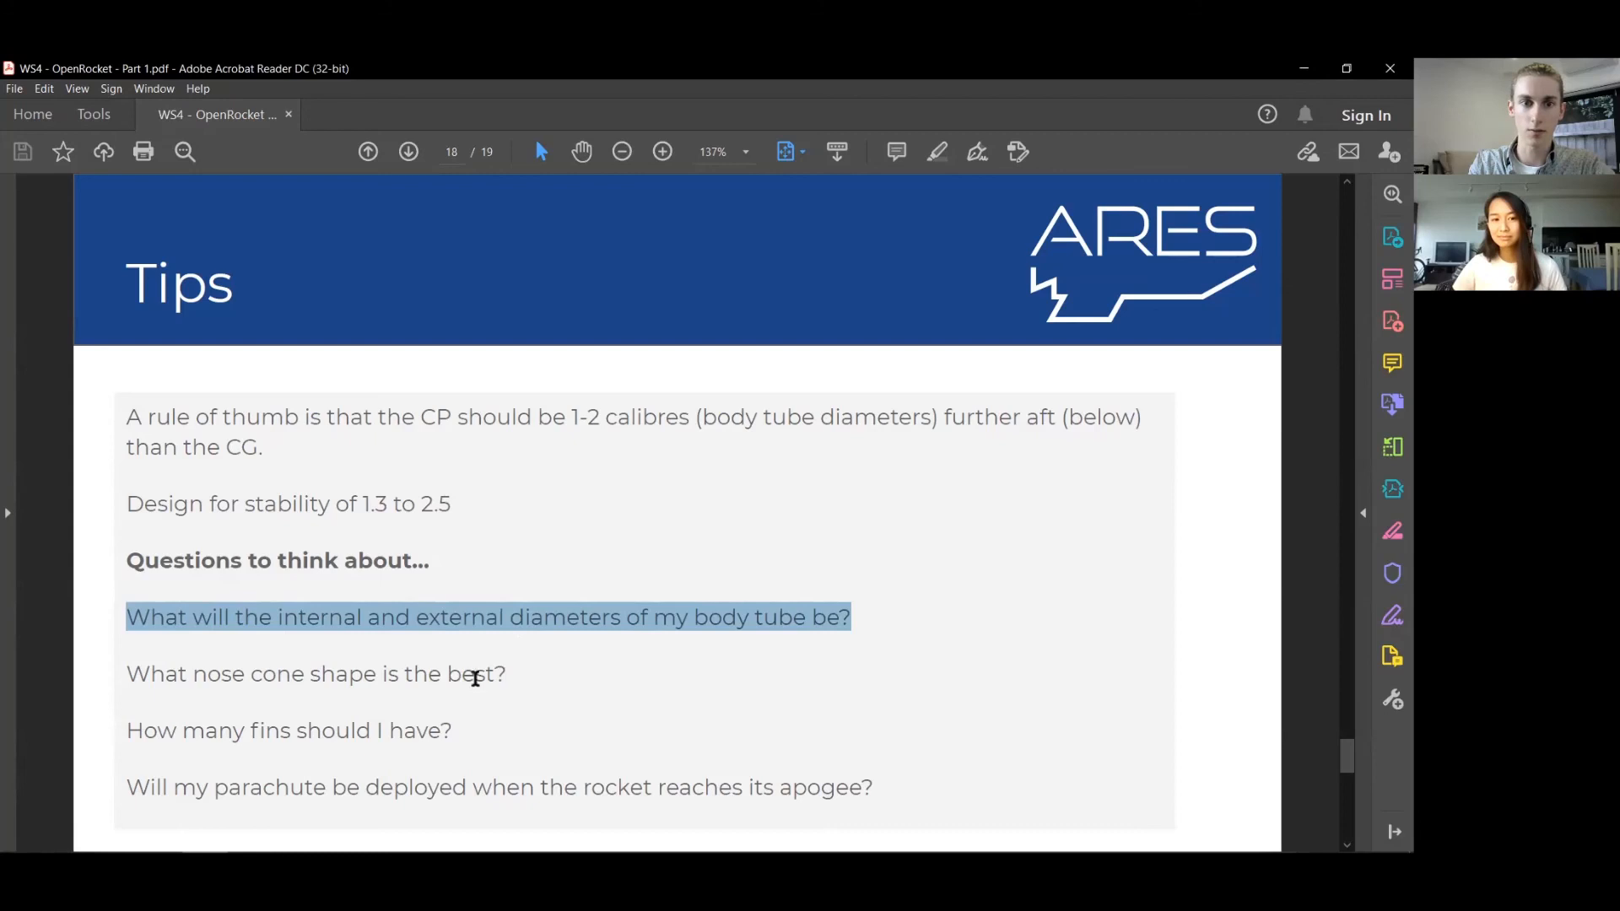
{"action": "left_click_drag", "start_coordinate": [504, 673], "coordinate": [169, 676]}
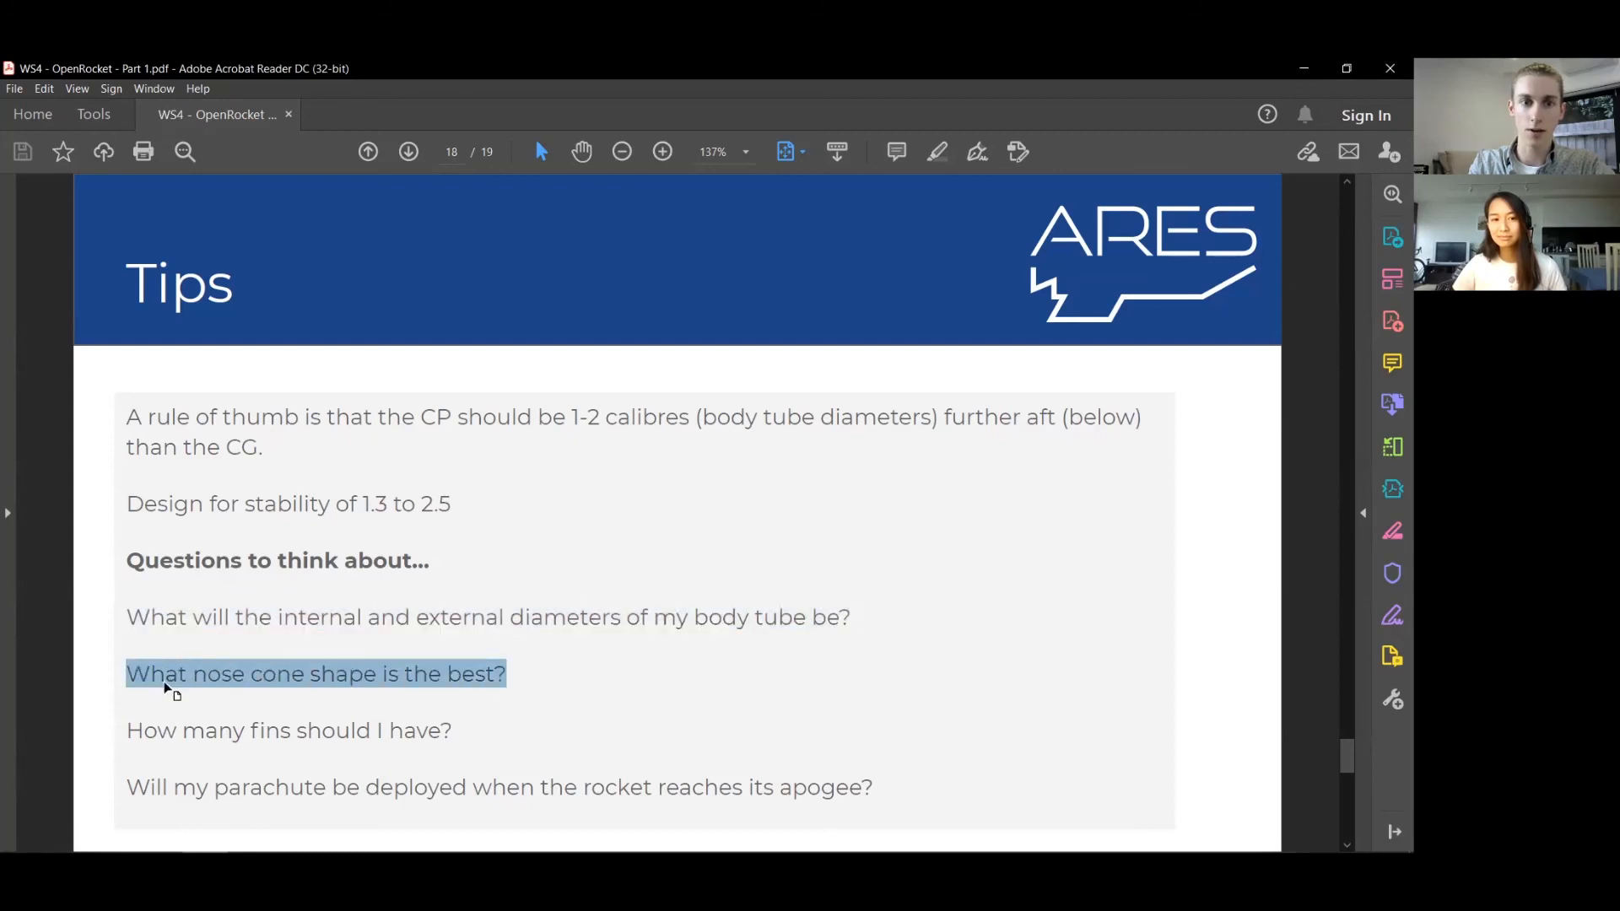
{"action": "left_click", "coordinate": [540, 677]}
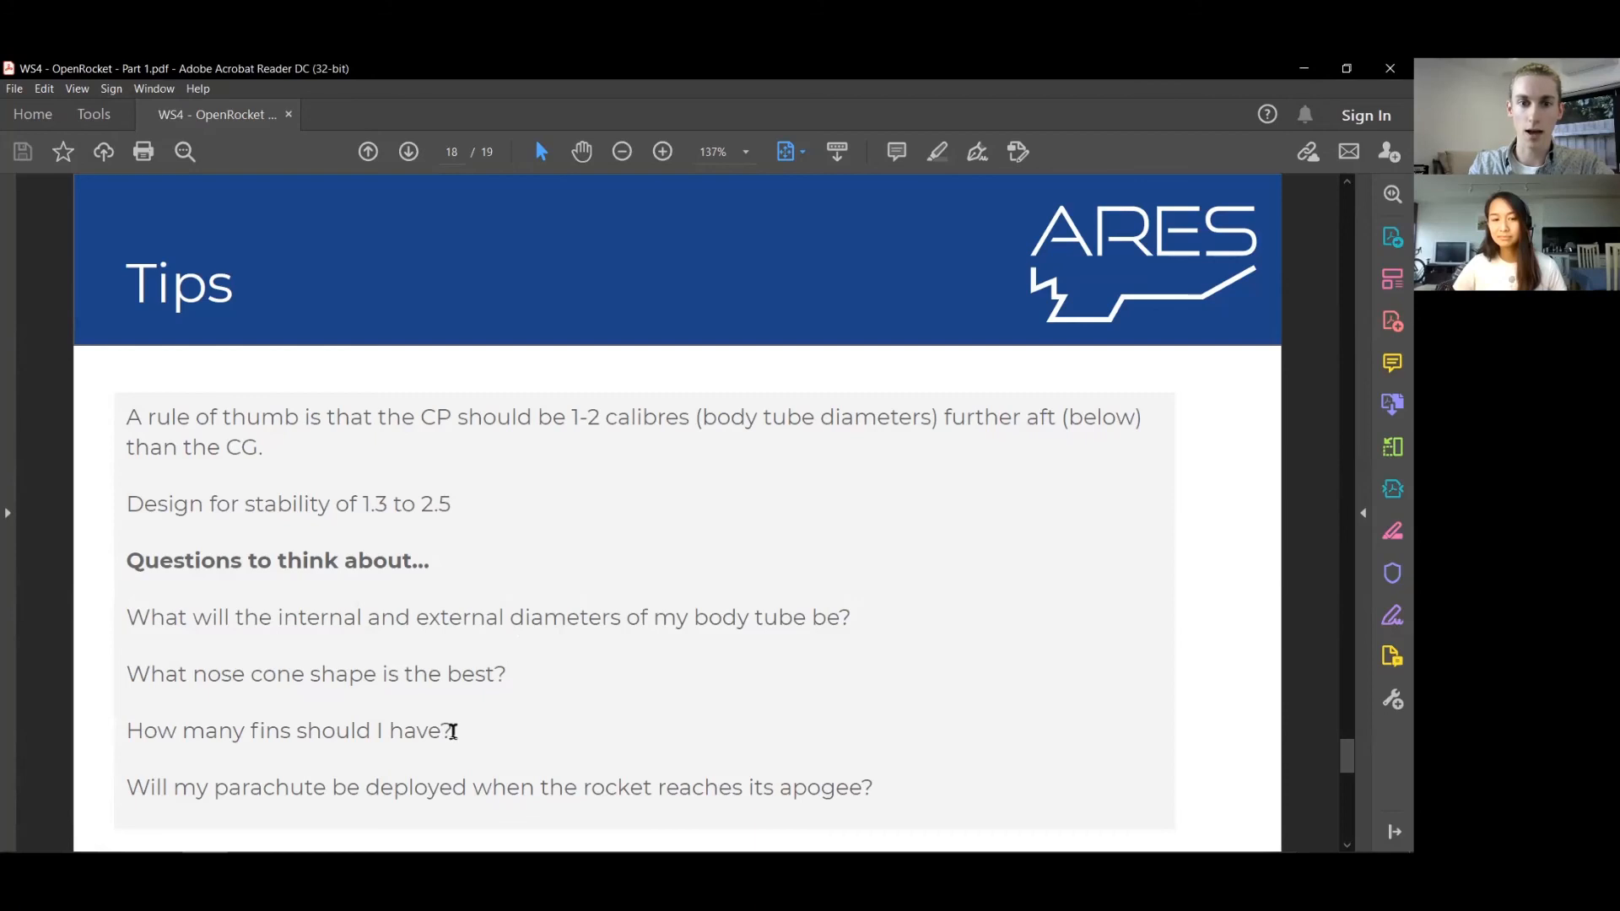
{"action": "left_click_drag", "start_coordinate": [129, 786], "coordinate": [873, 787]}
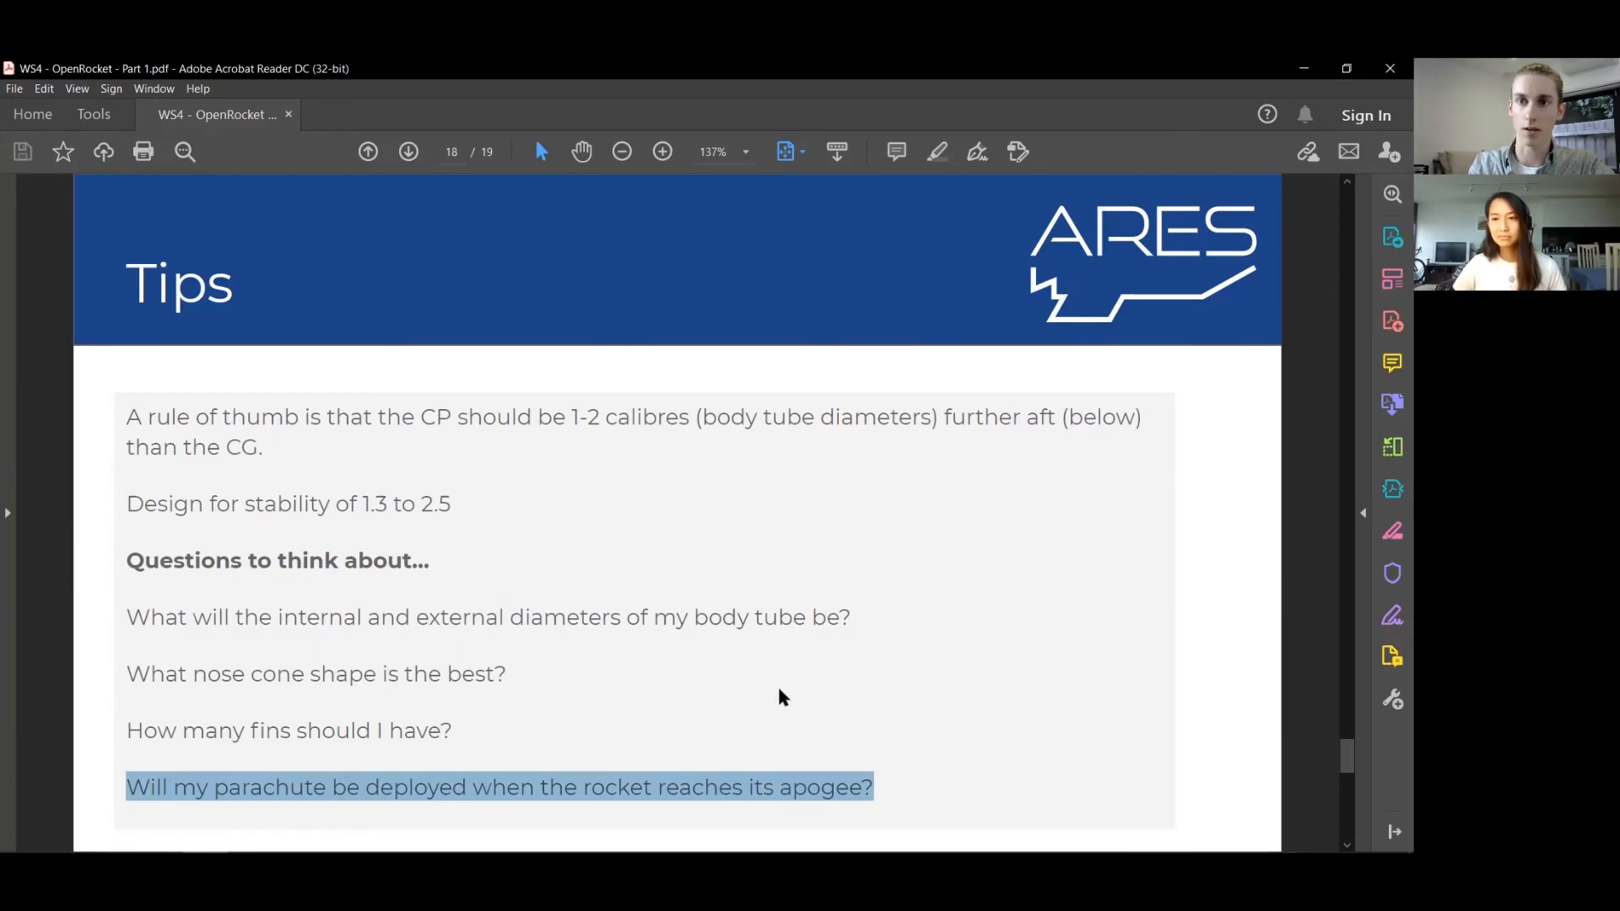
{"action": "left_click", "coordinate": [803, 725]}
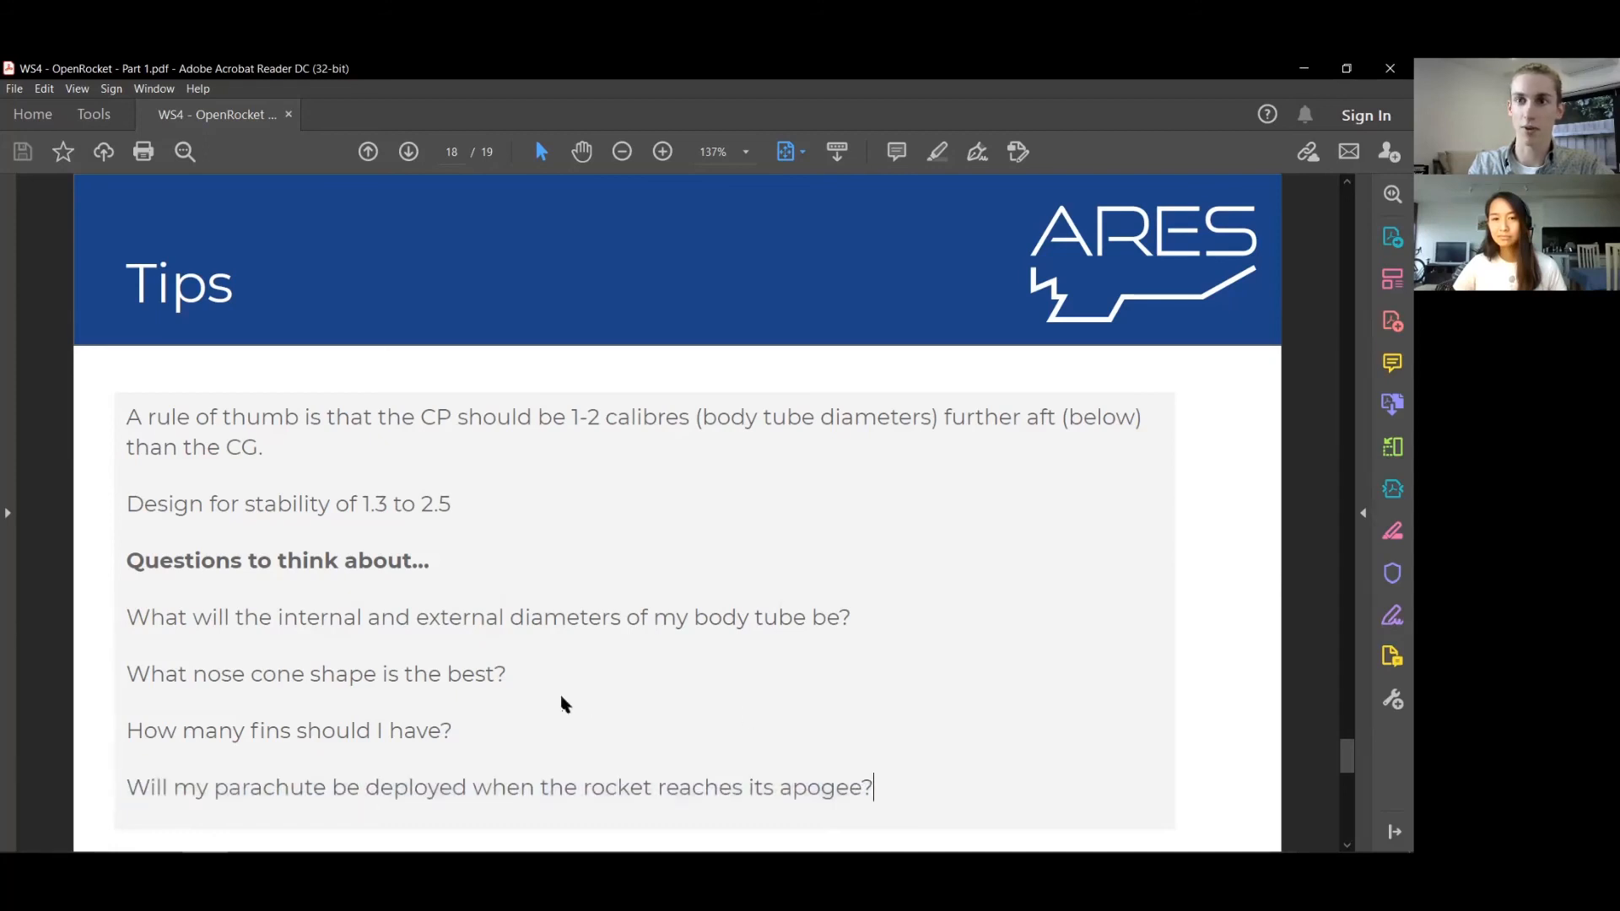